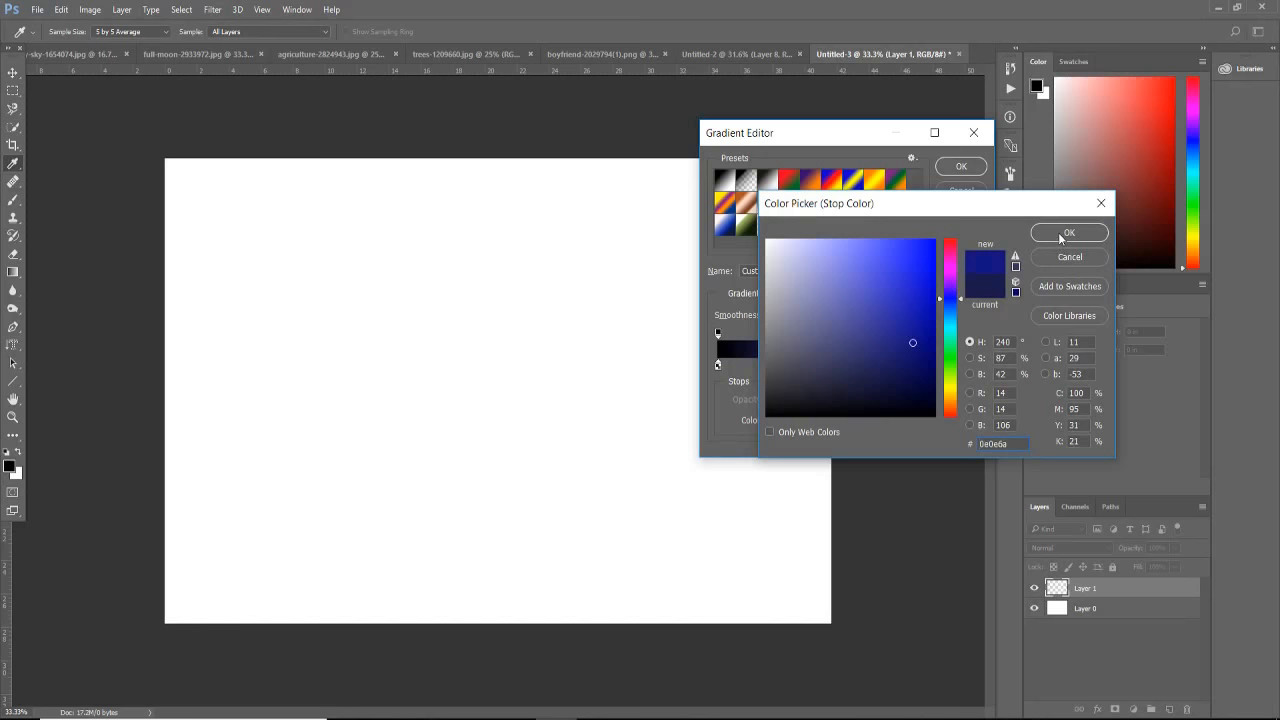
# Step: Give the 47% gradient stop the dark blue #0e0e6a and add a brighter blue #0505bf stop at 73%
pyautogui.click(1058, 232)
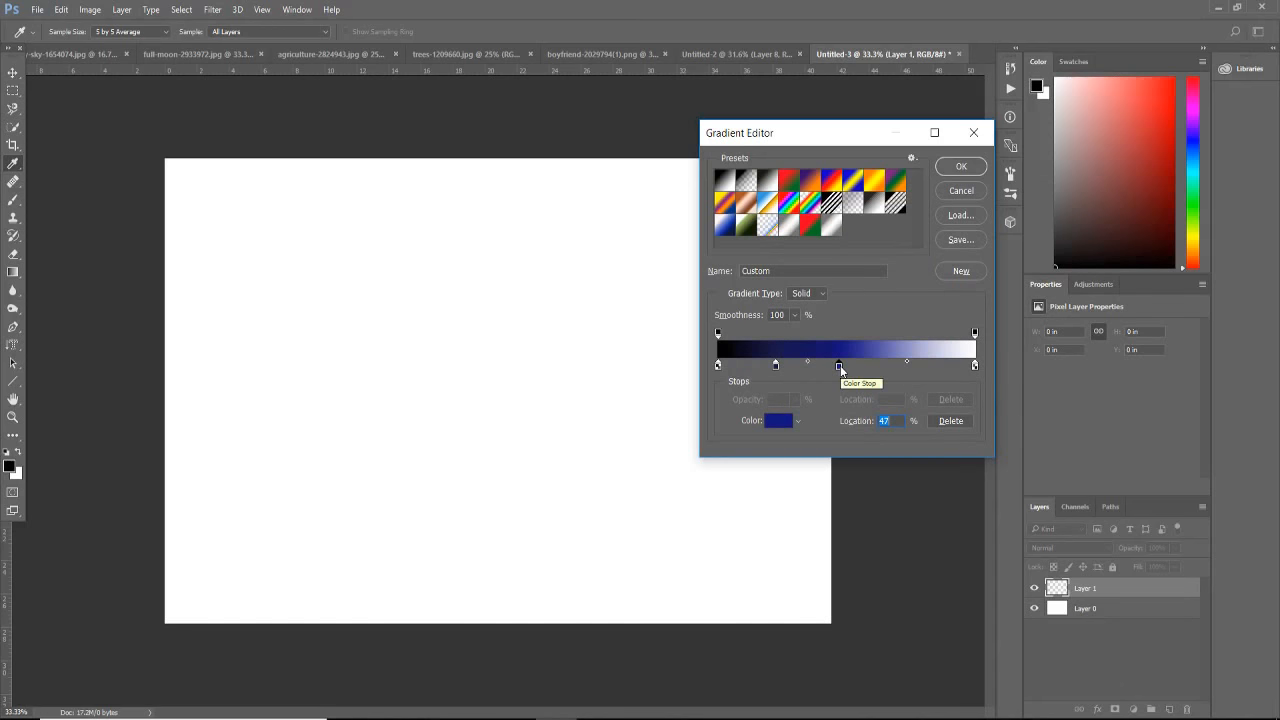
pyautogui.moveTo(839, 364)
pyautogui.mouseDown()
pyautogui.moveTo(908, 373)
pyautogui.moveTo(931, 283)
pyautogui.mouseUp()
pyautogui.doubleClick(905, 366)
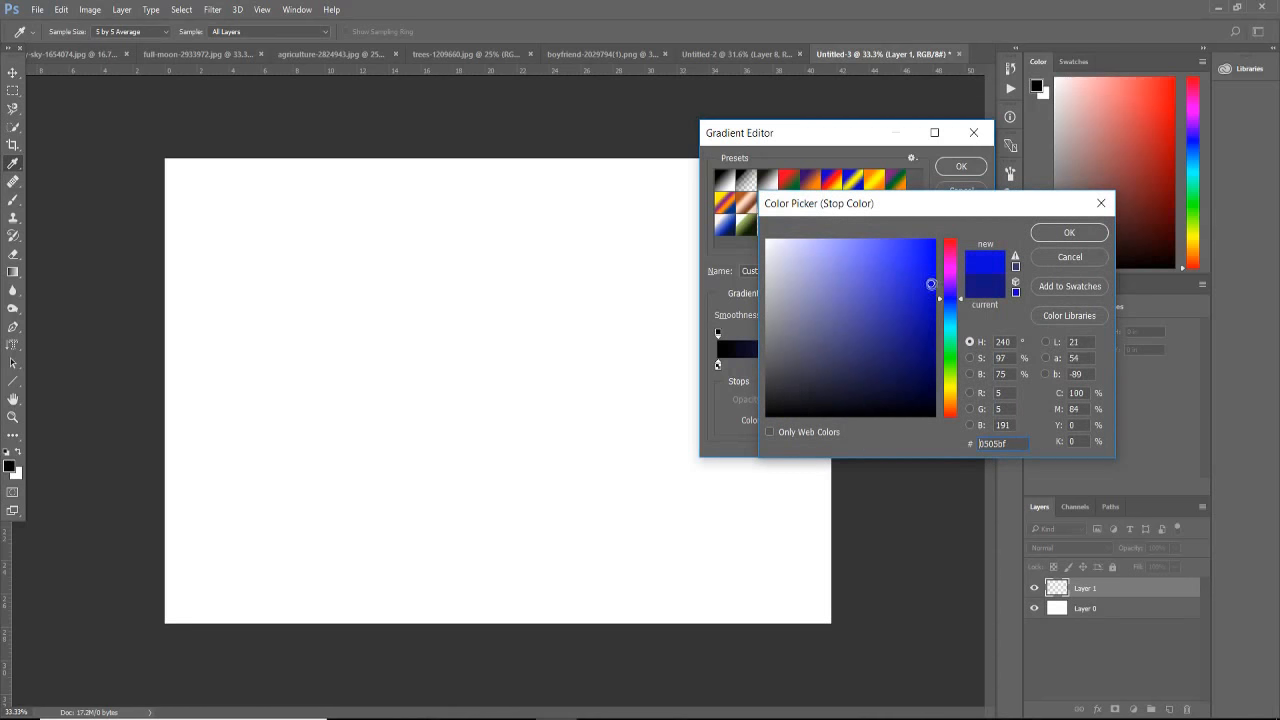
pyautogui.click(1047, 237)
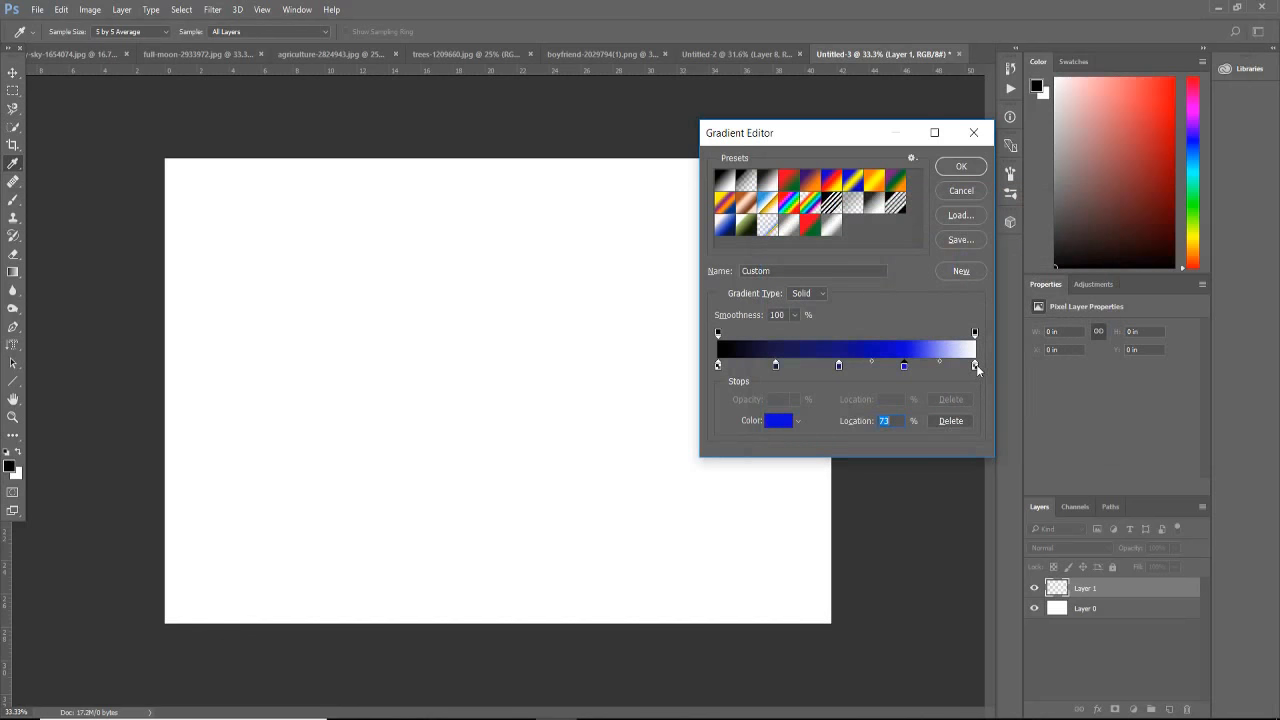
# Step: Change the white end stop of the gradient at 100% to a vivid blue, about #0822e5
pyautogui.moveTo(975, 366); pyautogui.dragTo(982, 390)
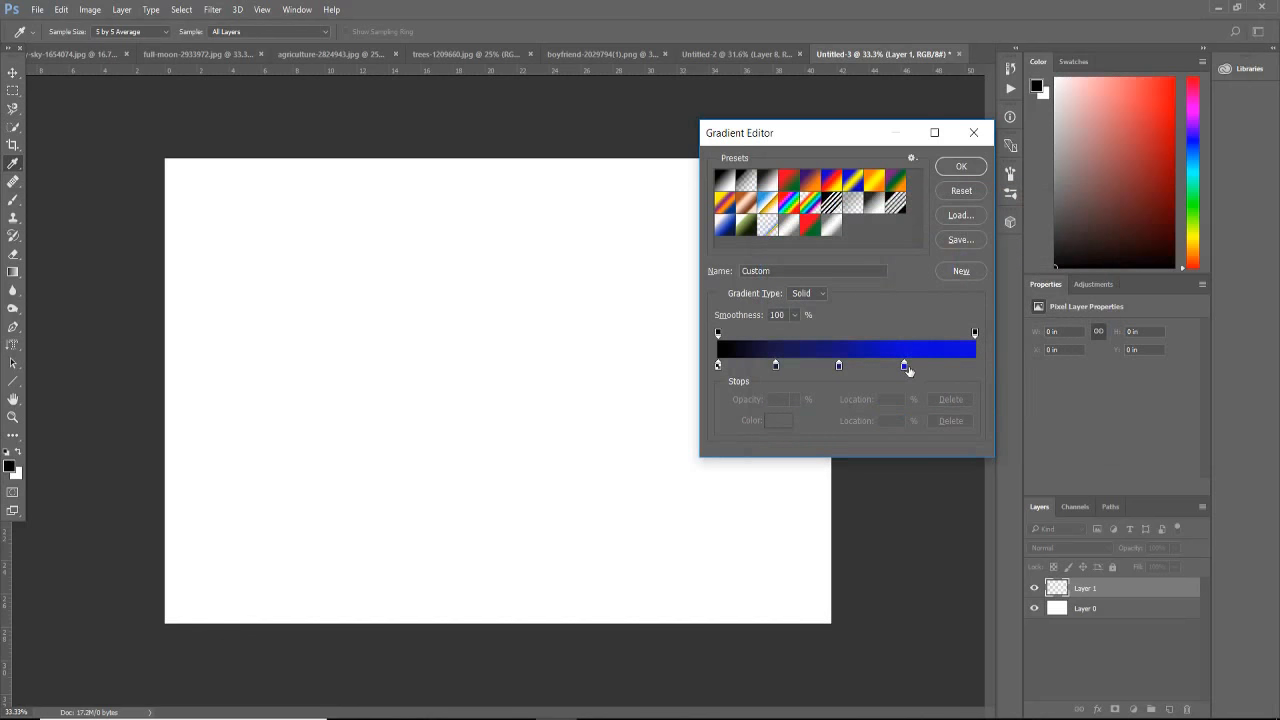
pyautogui.hotkey('ctrl', 'alt', 'z')
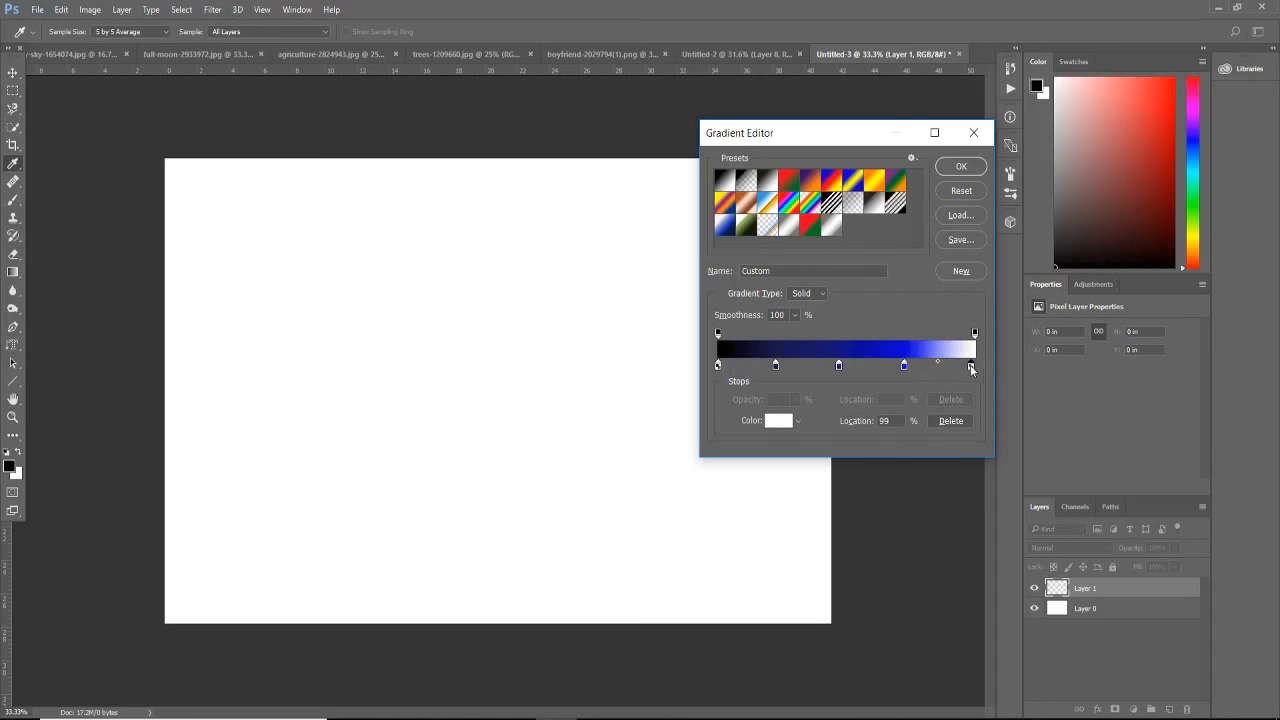
pyautogui.moveTo(977, 367); pyautogui.dragTo(969, 369)
pyautogui.doubleClick(974, 368)
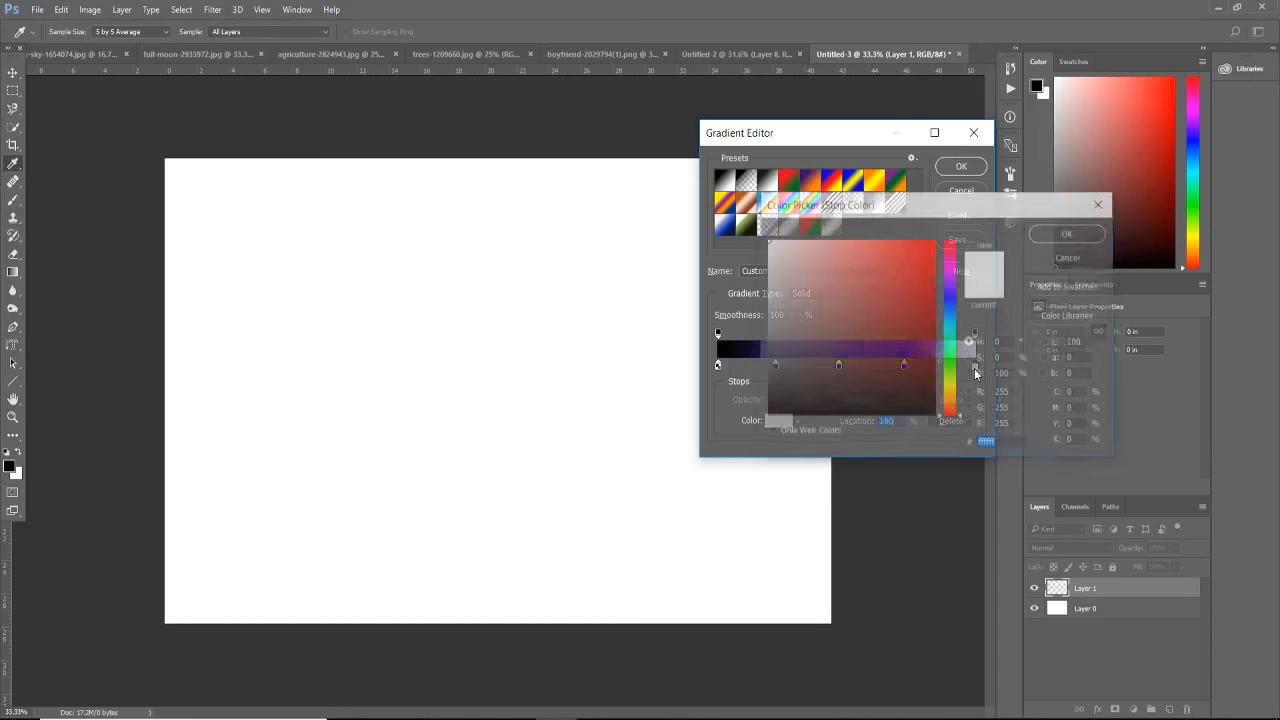
pyautogui.click(950, 301)
pyautogui.moveTo(927, 302); pyautogui.dragTo(929, 259)
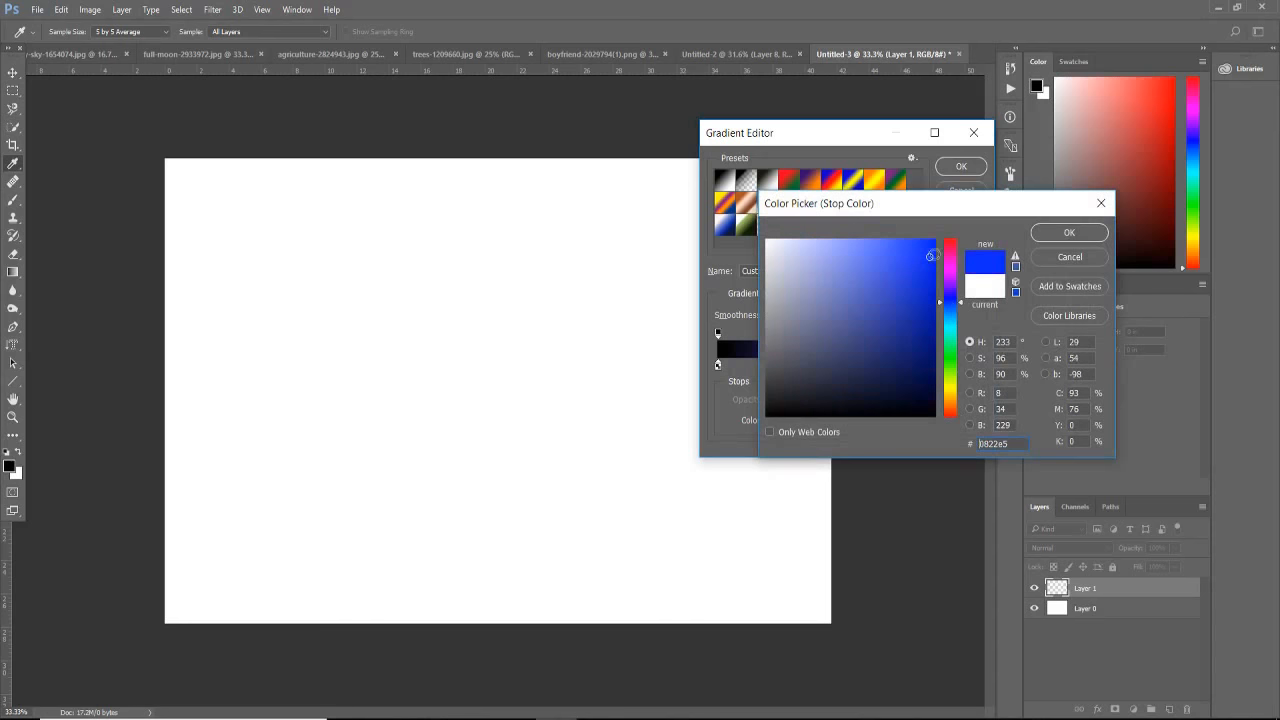
pyautogui.click(1068, 232)
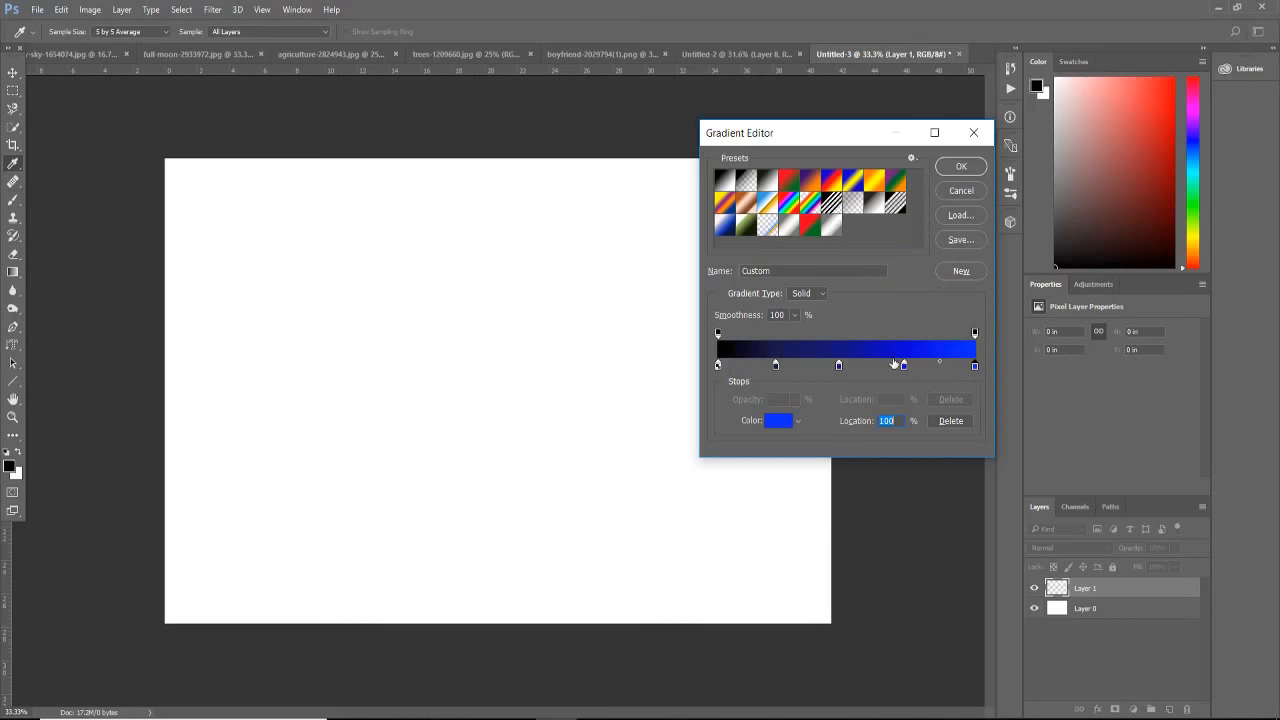
# Step: Accept the custom gradient and fill Layer 1 with it, running from black at the canvas top to blue at the bottom
pyautogui.click(957, 168)
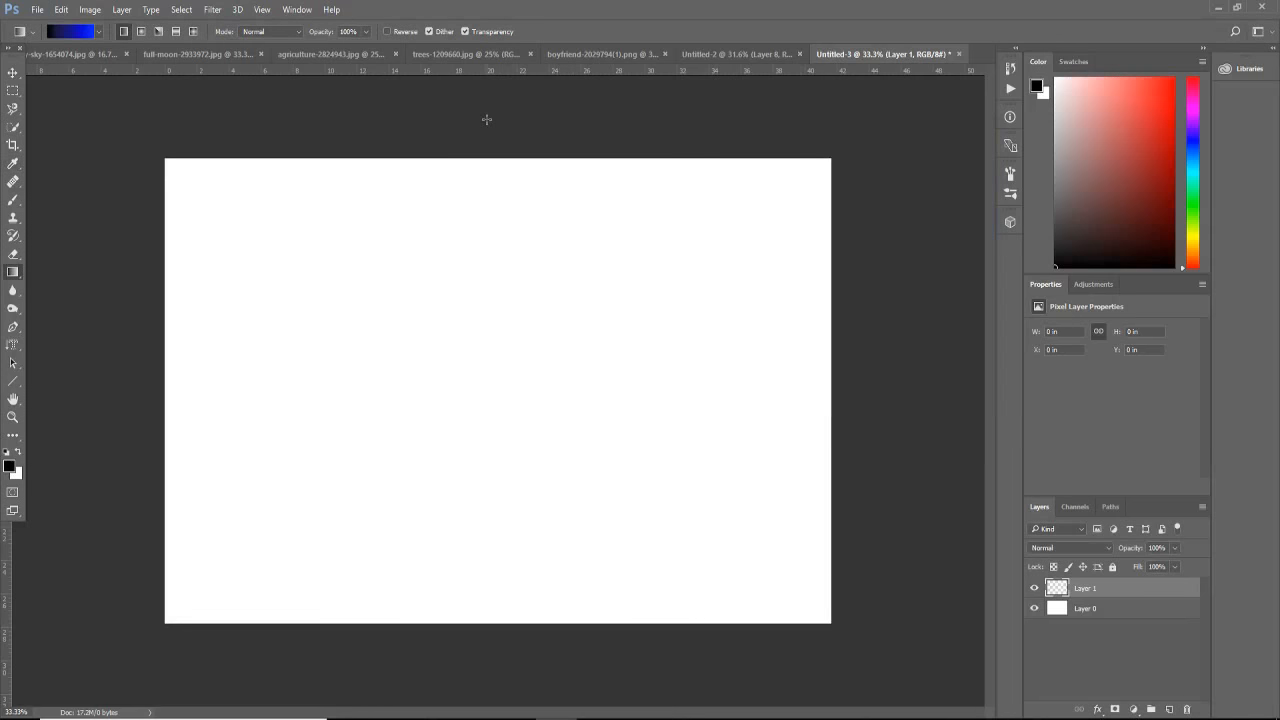
pyautogui.moveTo(476, 200); pyautogui.dragTo(512, 638)
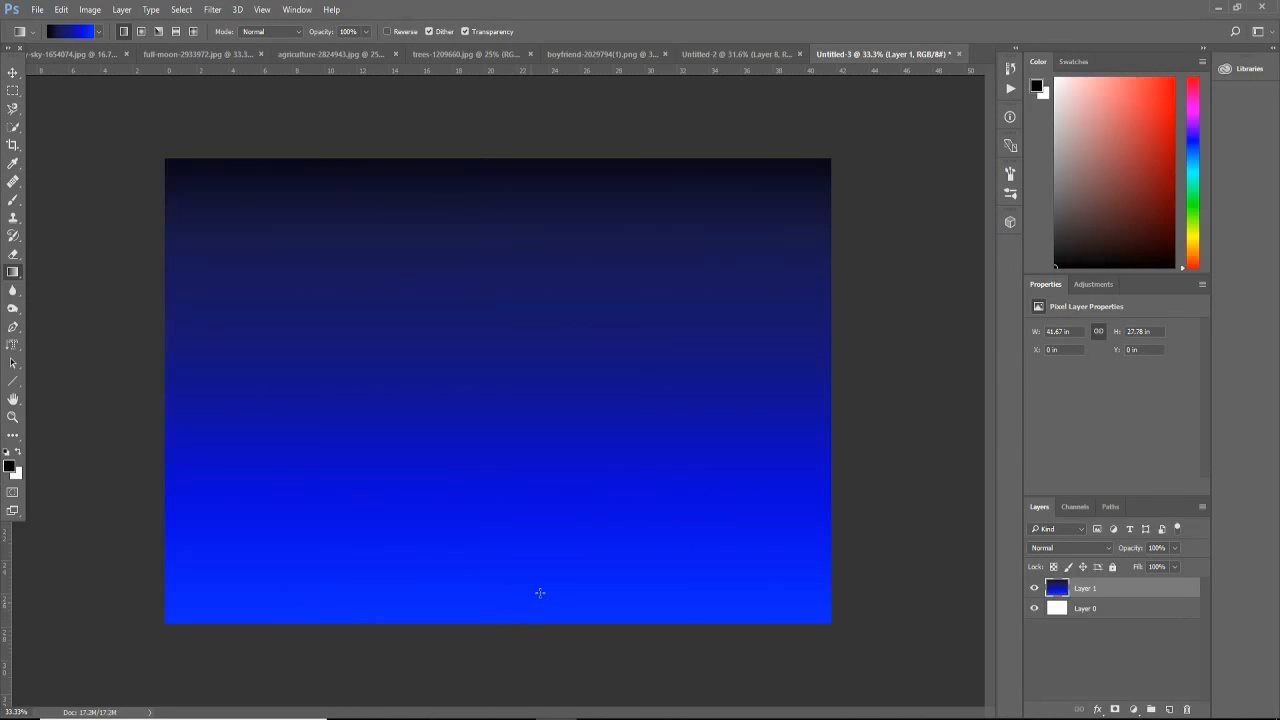
# Step: Enlarge the gradient layer to about 164% so it extends beyond the canvas sides and bottom, keeping its top edge in place
pyautogui.scroll(-4, 540, 593)
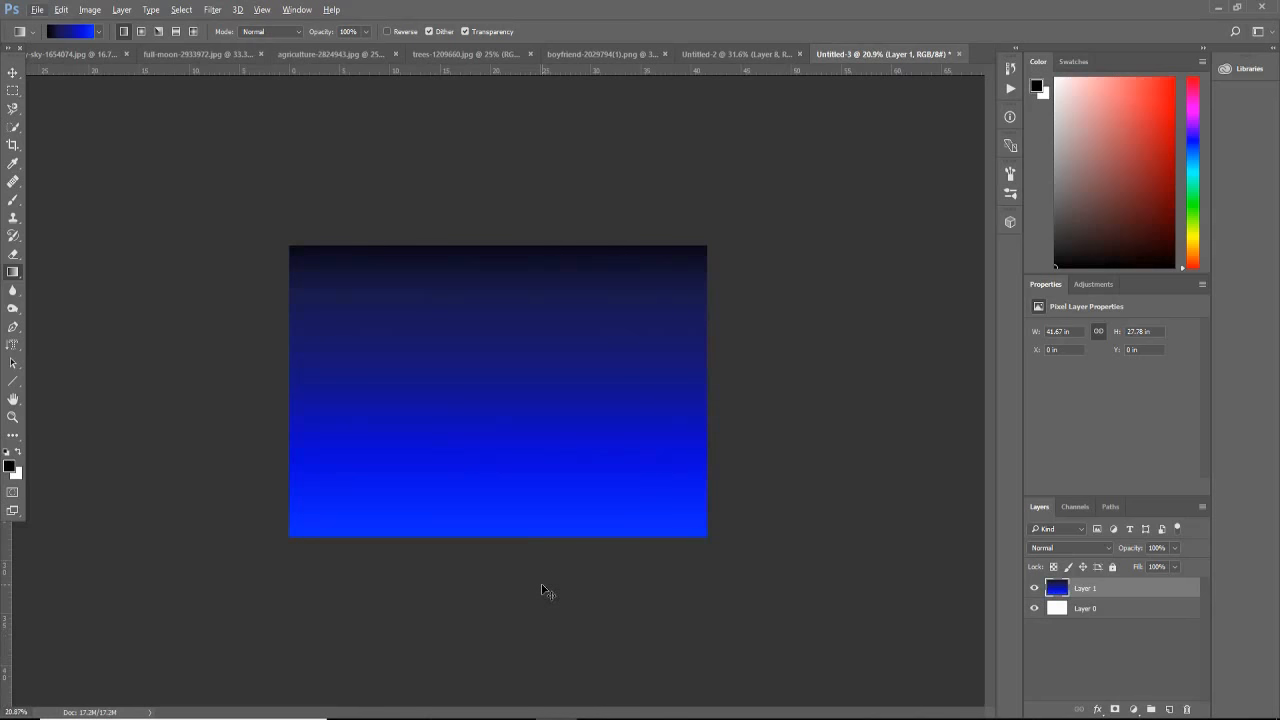
pyautogui.hotkey('ctrl', 't')
pyautogui.scroll(-1, 539, 579)
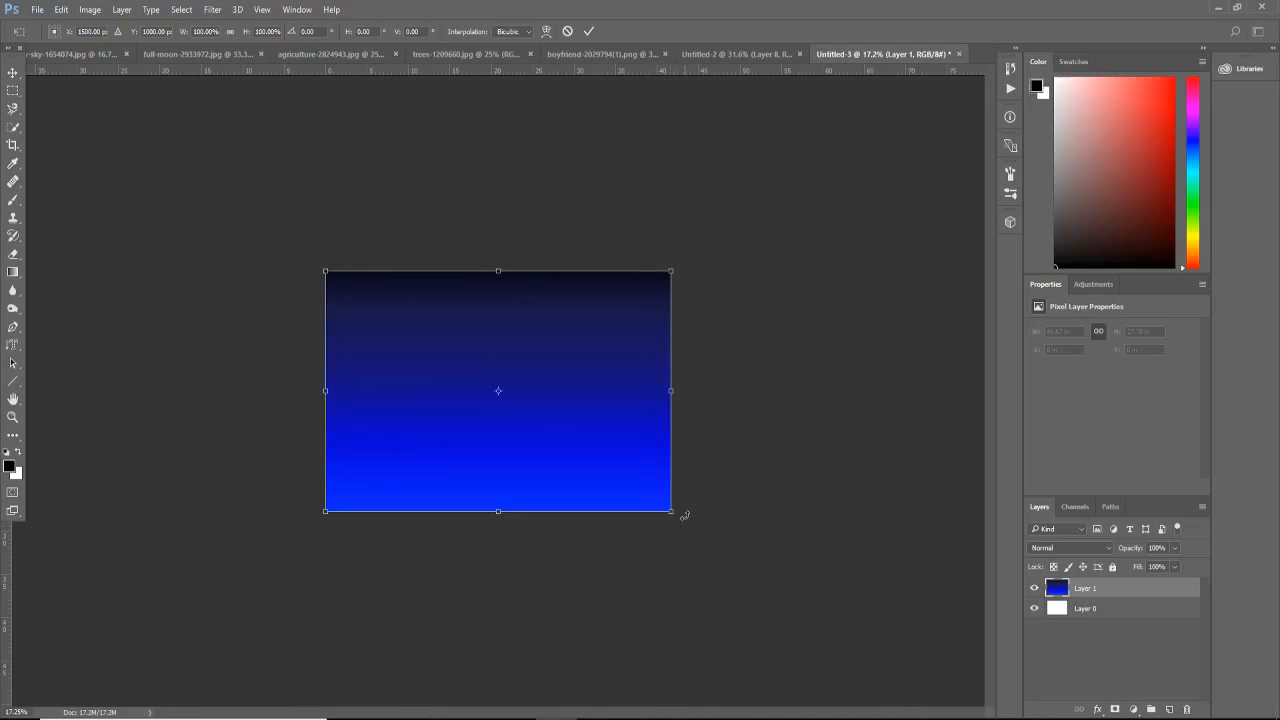
pyautogui.moveTo(671, 512); pyautogui.dragTo(726, 553)
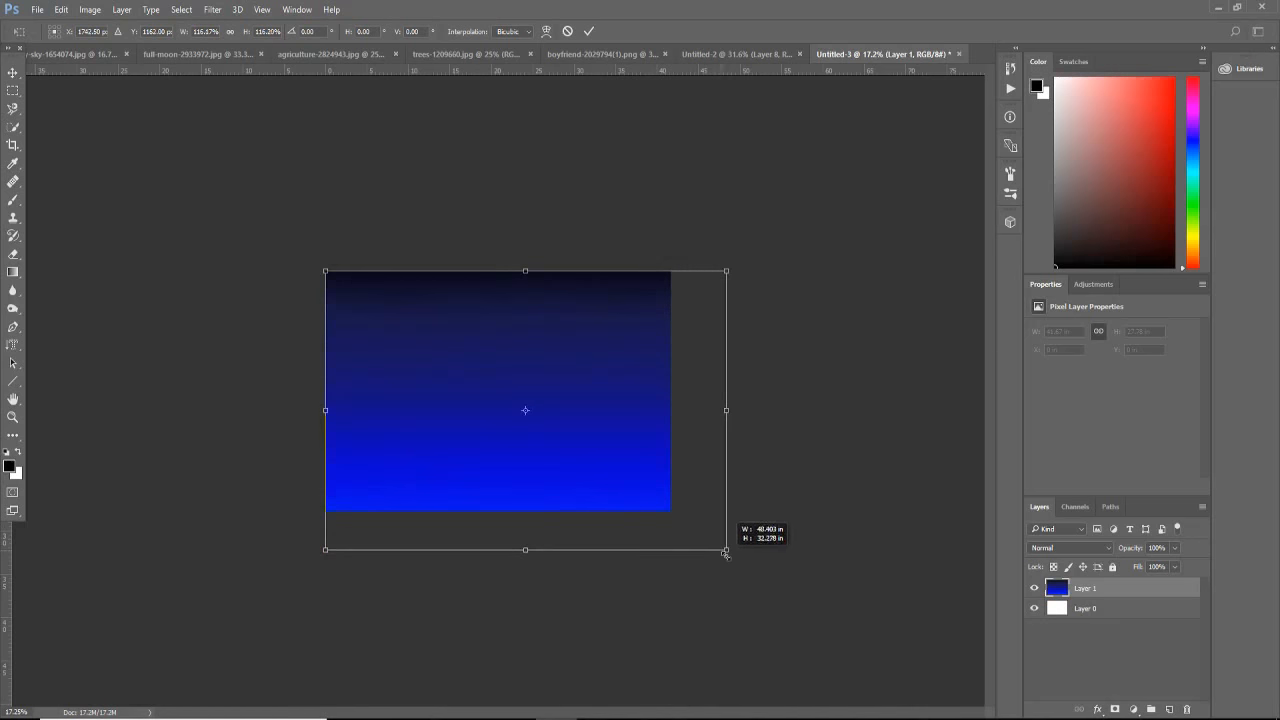
pyautogui.moveTo(325, 549); pyautogui.dragTo(252, 601)
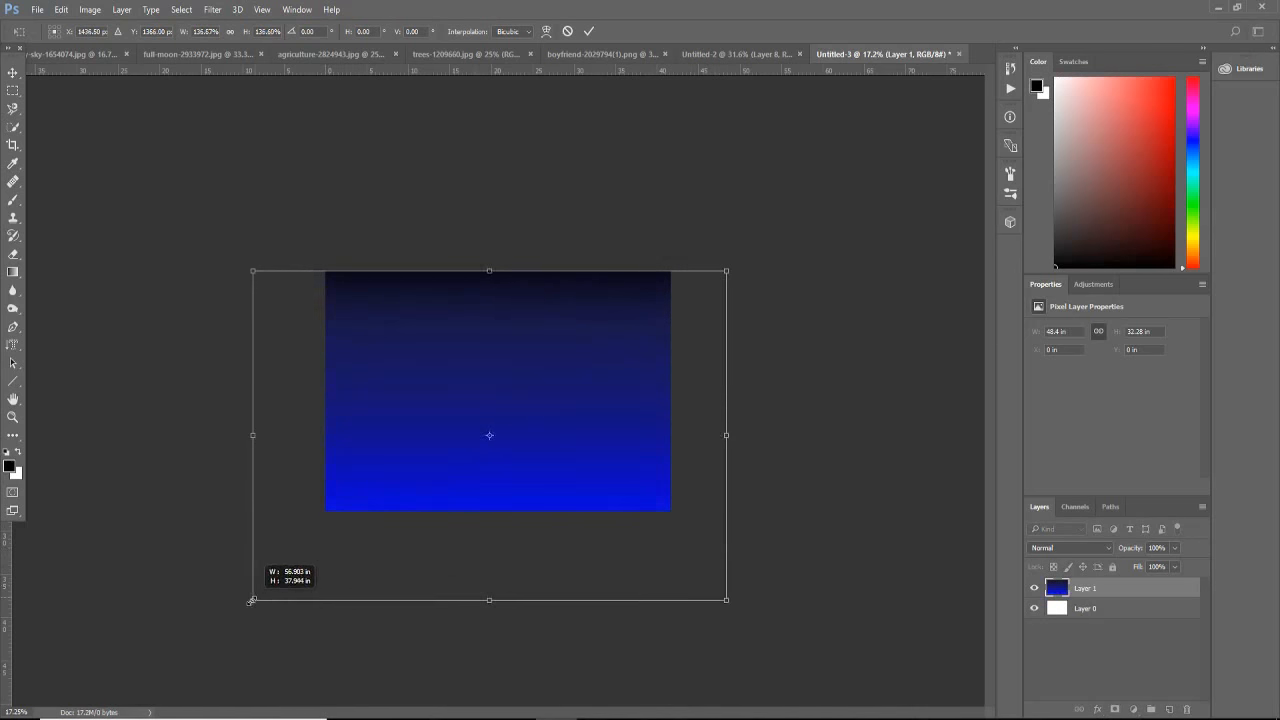
pyautogui.moveTo(726, 601); pyautogui.dragTo(786, 640)
pyautogui.moveTo(250, 641); pyautogui.dragTo(222, 664)
pyautogui.press('g')
pyautogui.press('Return')
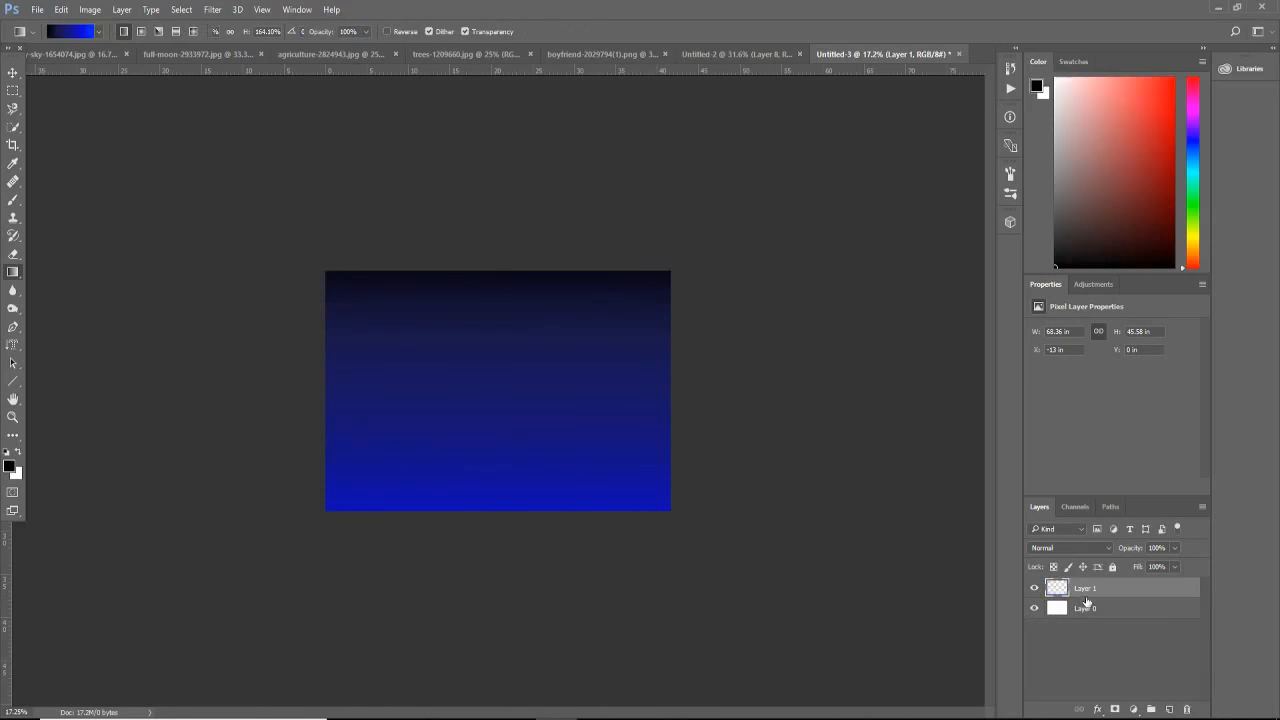
# Step: Rename the gradient layer as Sky
pyautogui.doubleClick(1085, 589)
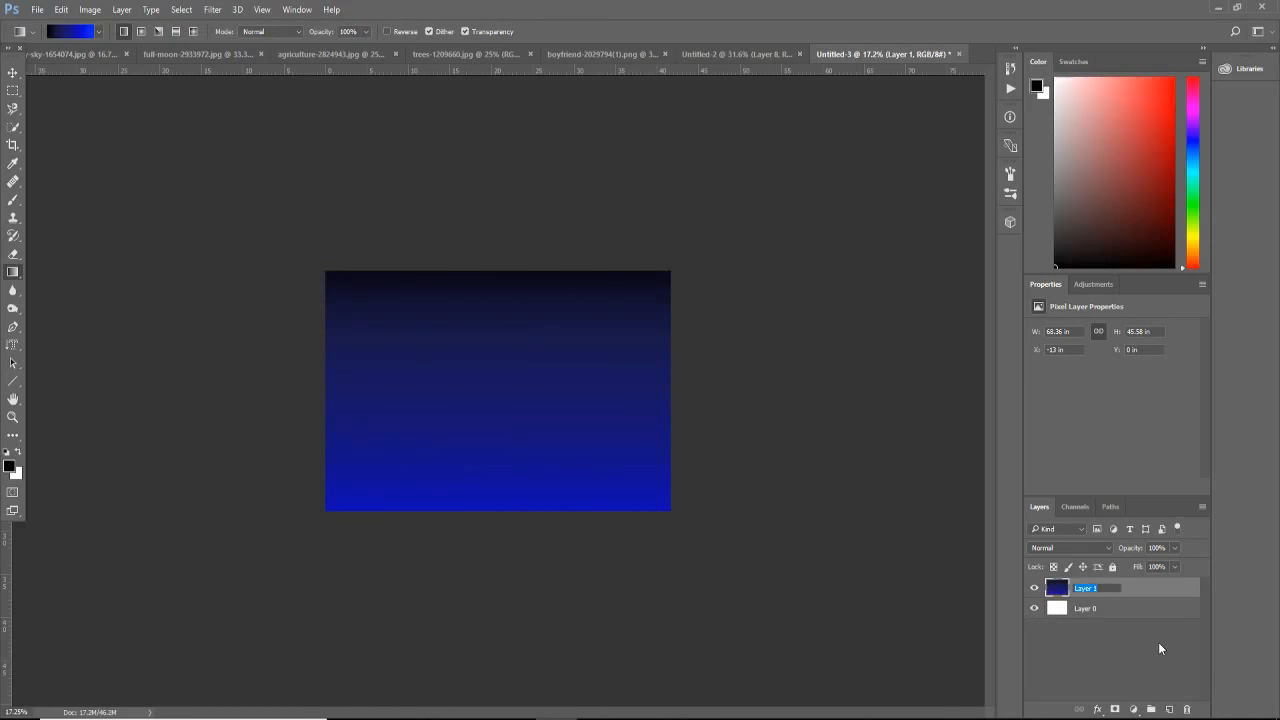
pyautogui.write('Sky')
pyautogui.press('Return')
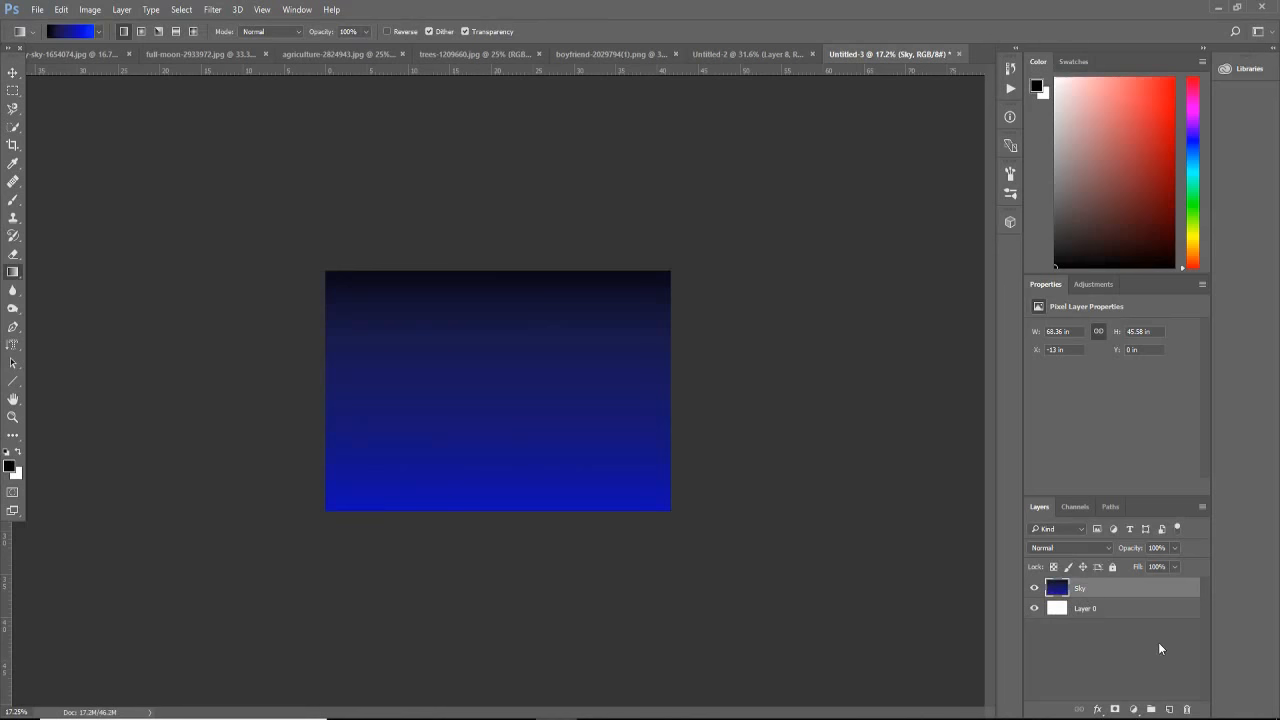
# Step: Put the Sky layer into a group named SKY and collapse the group
pyautogui.hotkey('ctrl', 'g')
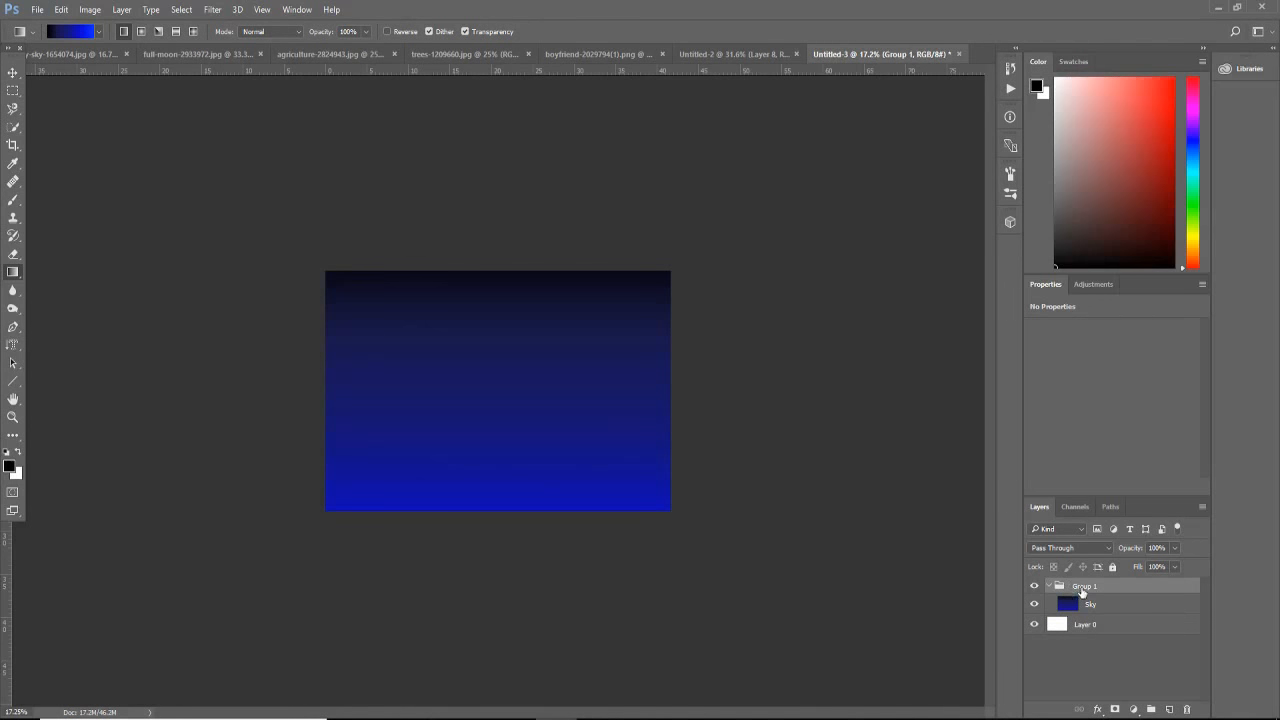
pyautogui.doubleClick(1081, 590)
pyautogui.write('SKY')
pyautogui.press('Return')
pyautogui.click(1049, 586)
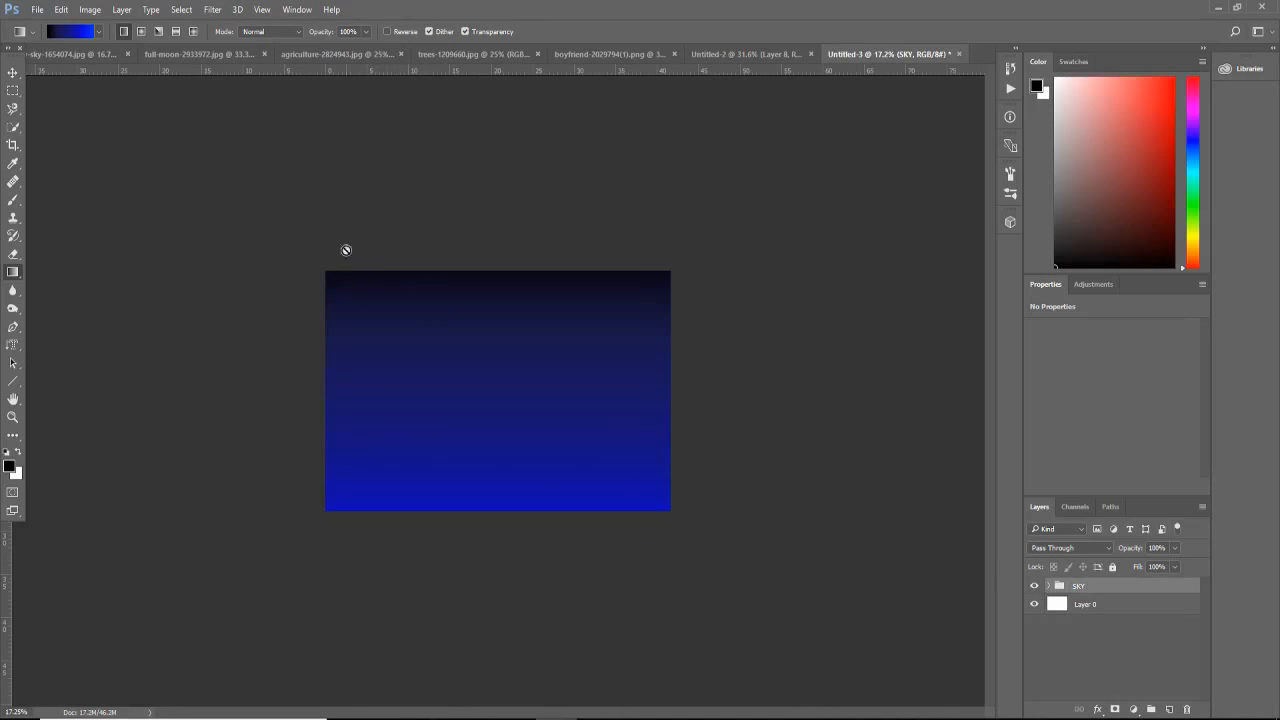
# Step: Copy the starry night sky photo into the Untitled-3 document with the Move tool
pyautogui.click(56, 56)
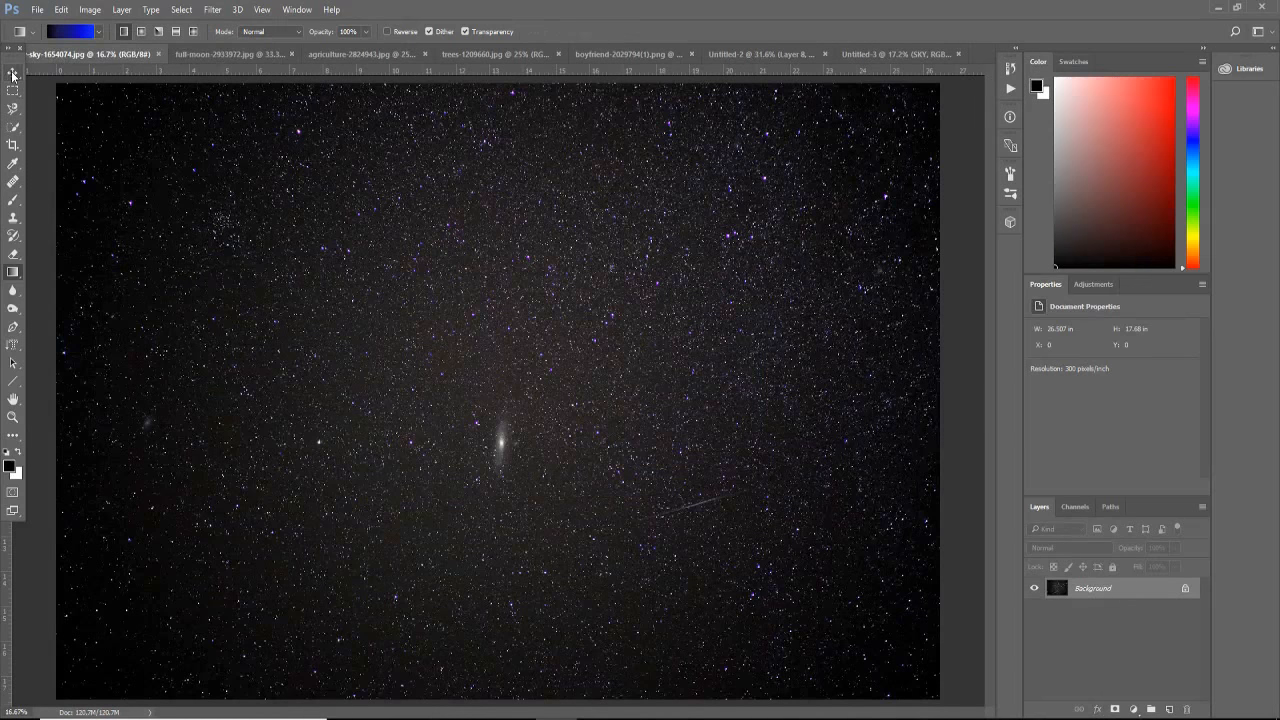
pyautogui.click(13, 73)
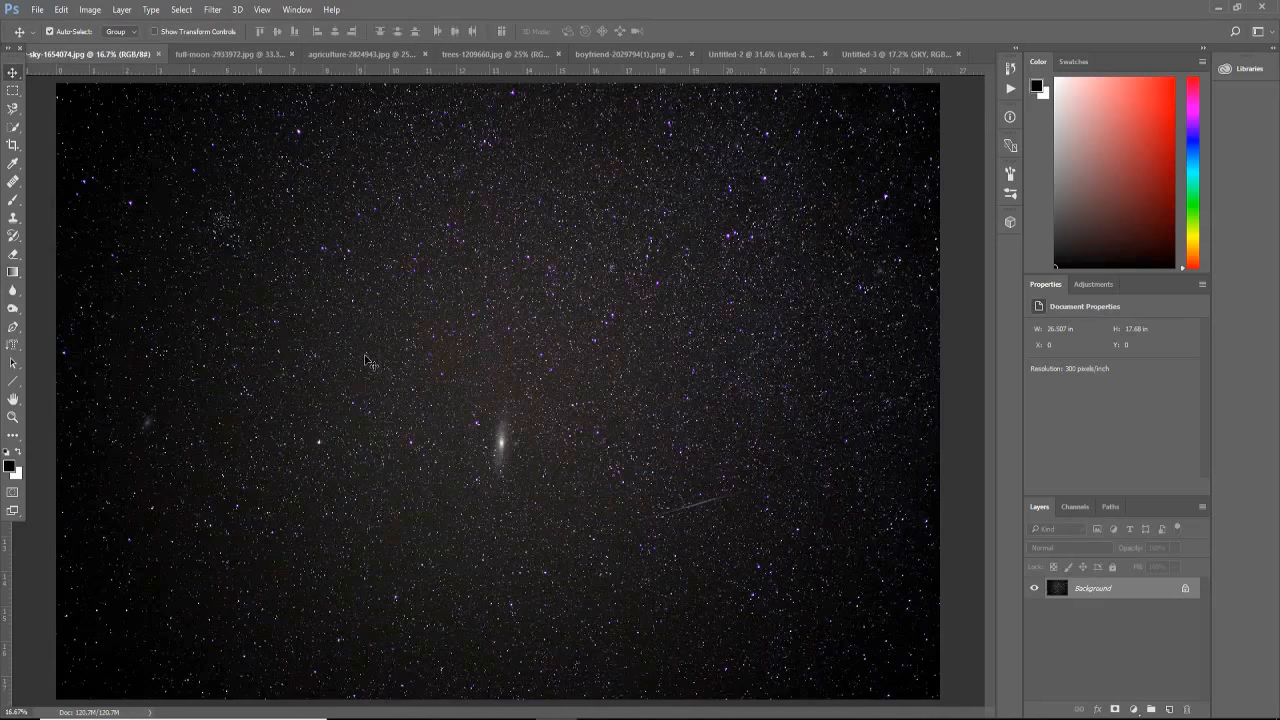
pyautogui.moveTo(366, 356); pyautogui.dragTo(530, 361)
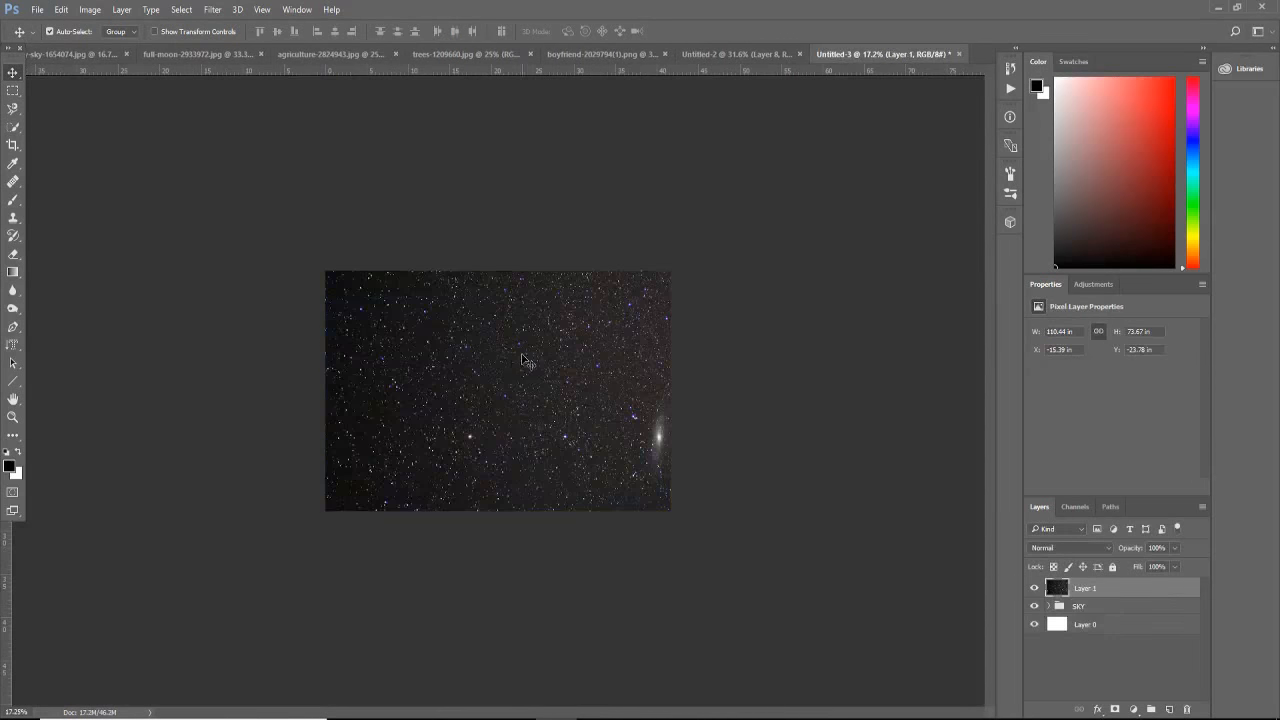
# Step: Scale the star photo down to about 44.7 by 29.9 in so it just covers the canvas
pyautogui.hotkey('ctrl', 't')
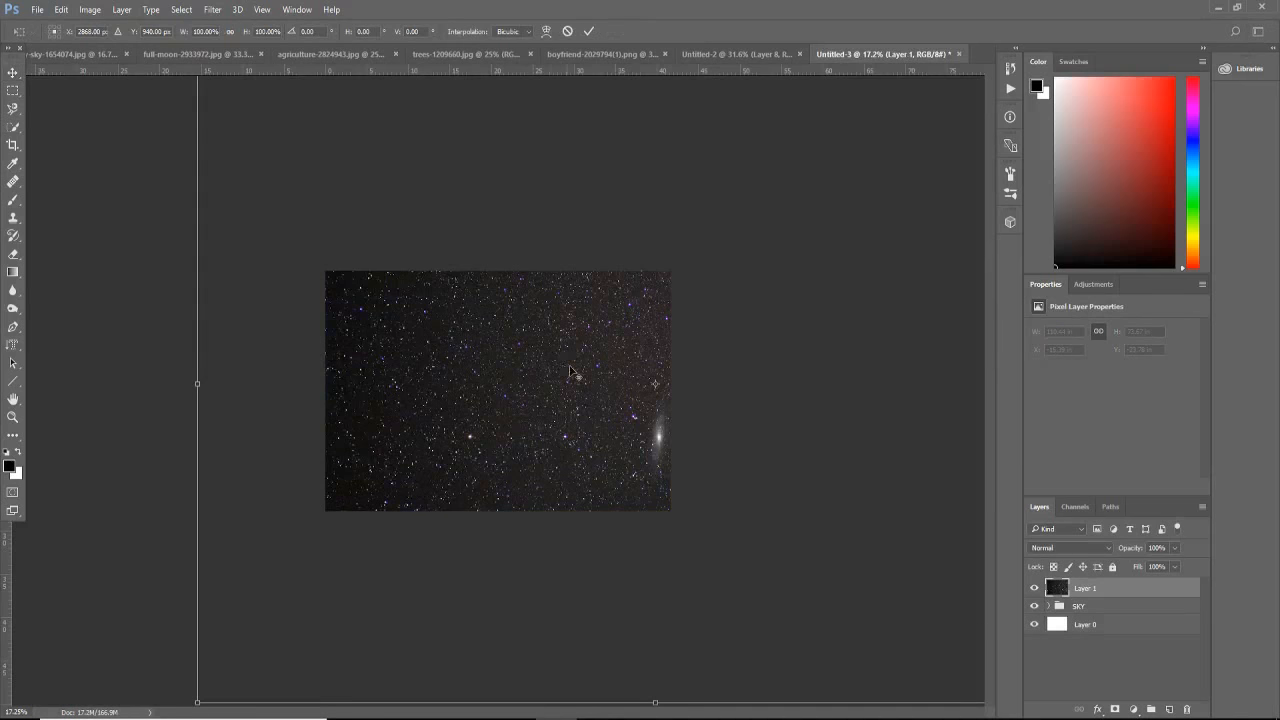
pyautogui.hotkey('ctrl', '0')
pyautogui.moveTo(851, 199); pyautogui.dragTo(624, 355)
pyautogui.moveTo(660, 499); pyautogui.dragTo(608, 465)
pyautogui.hotkey('ctrl', '0')
pyautogui.hotkey('alt', 'space')
pyautogui.press('Escape')
pyautogui.press('Return')
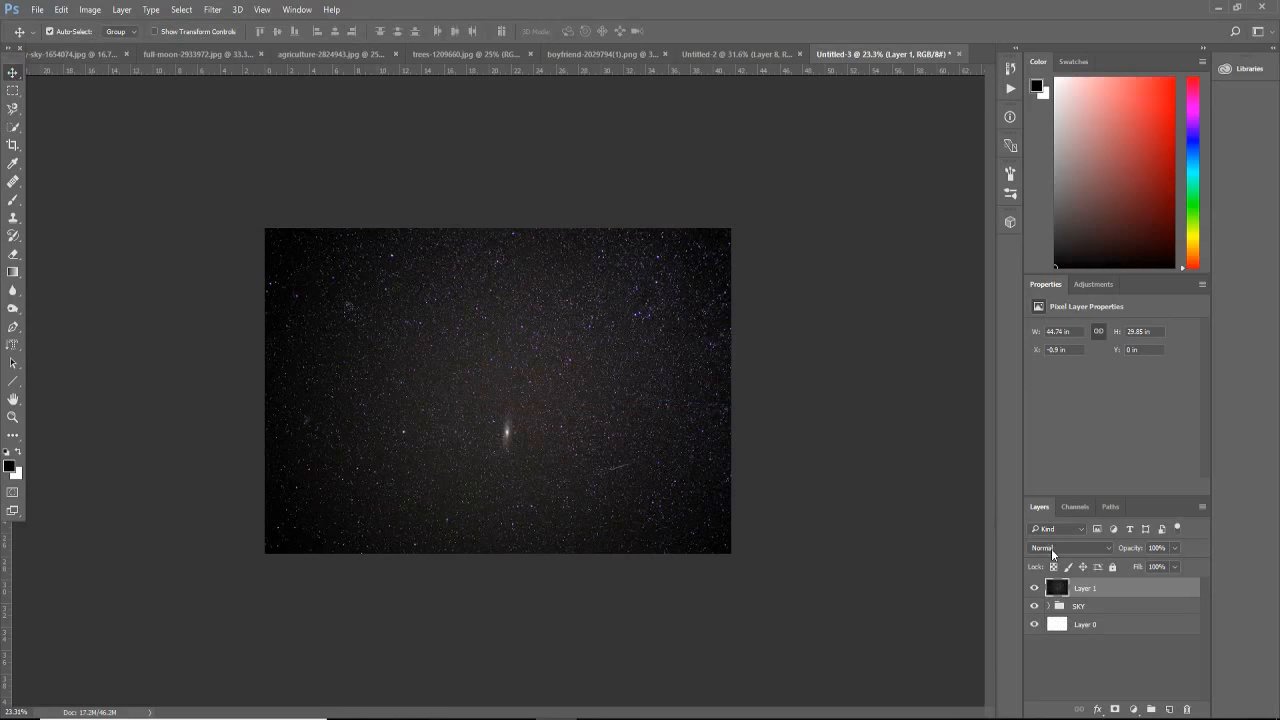
# Step: Set the star layer's blend mode to Screen and put it into a collapsed group named stars
pyautogui.click(1051, 548)
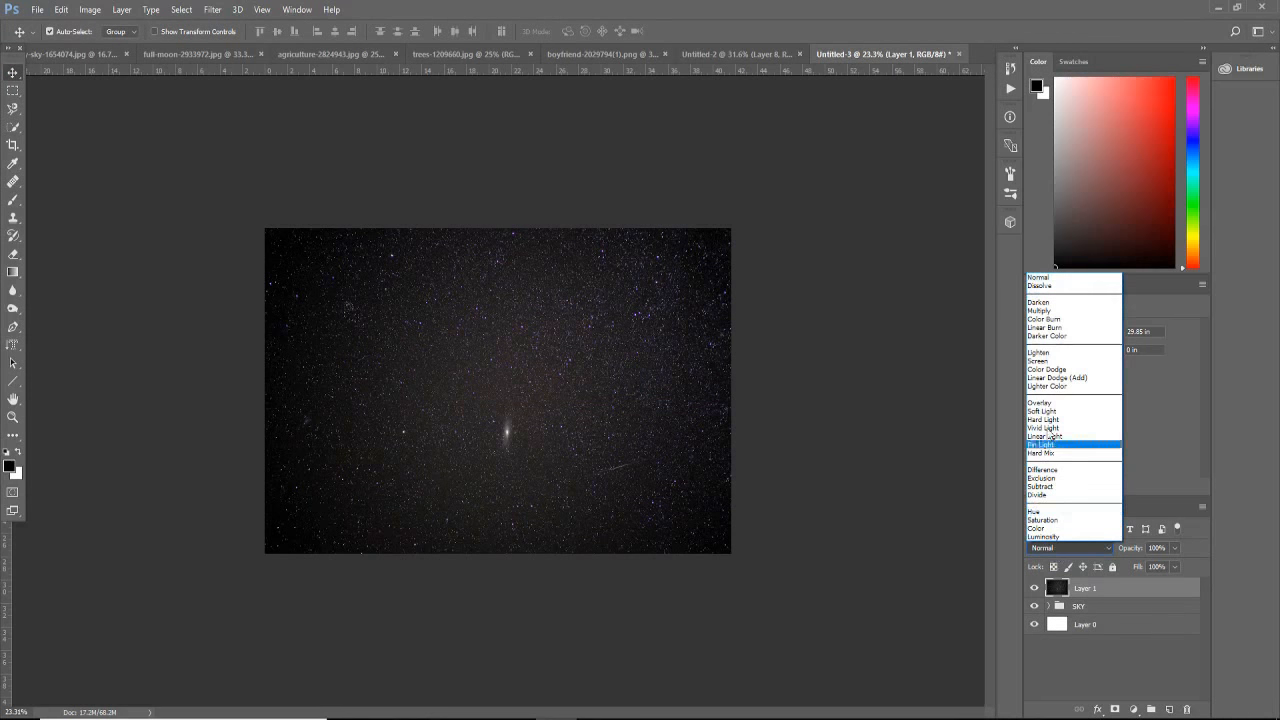
pyautogui.click(1050, 361)
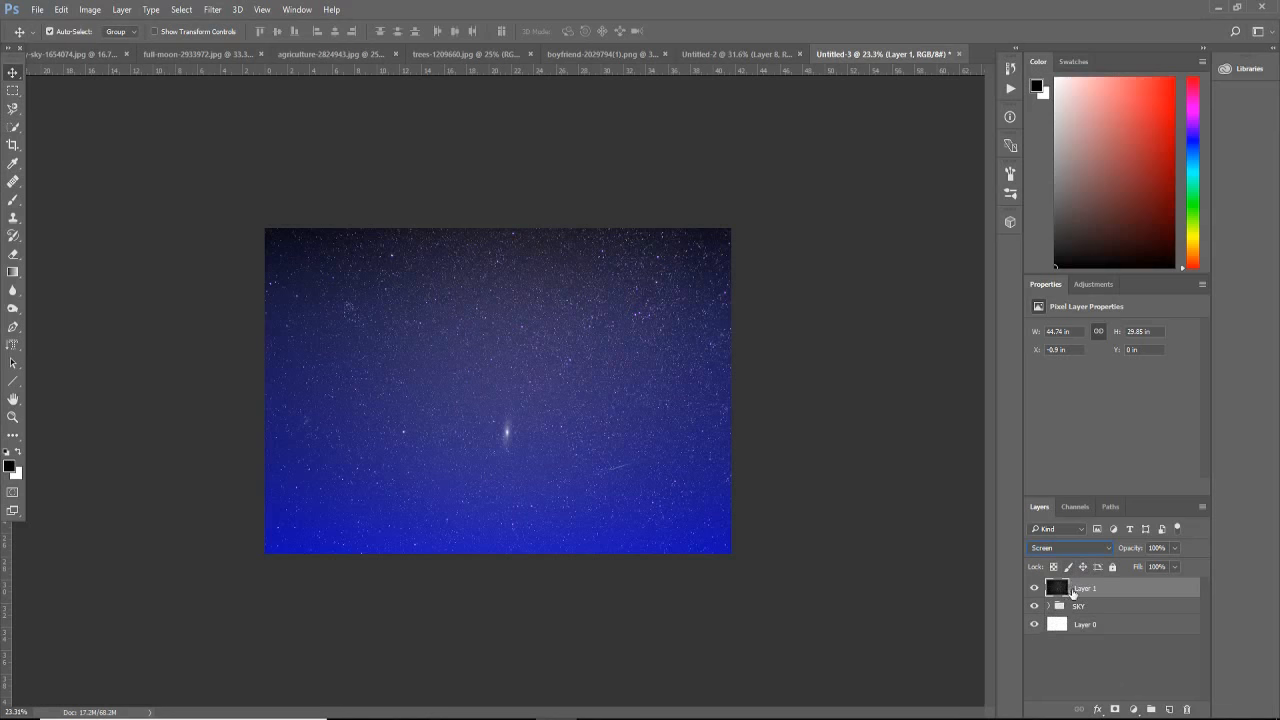
pyautogui.hotkey('ctrl', 'g')
pyautogui.doubleClick(1084, 586)
pyautogui.write('stars')
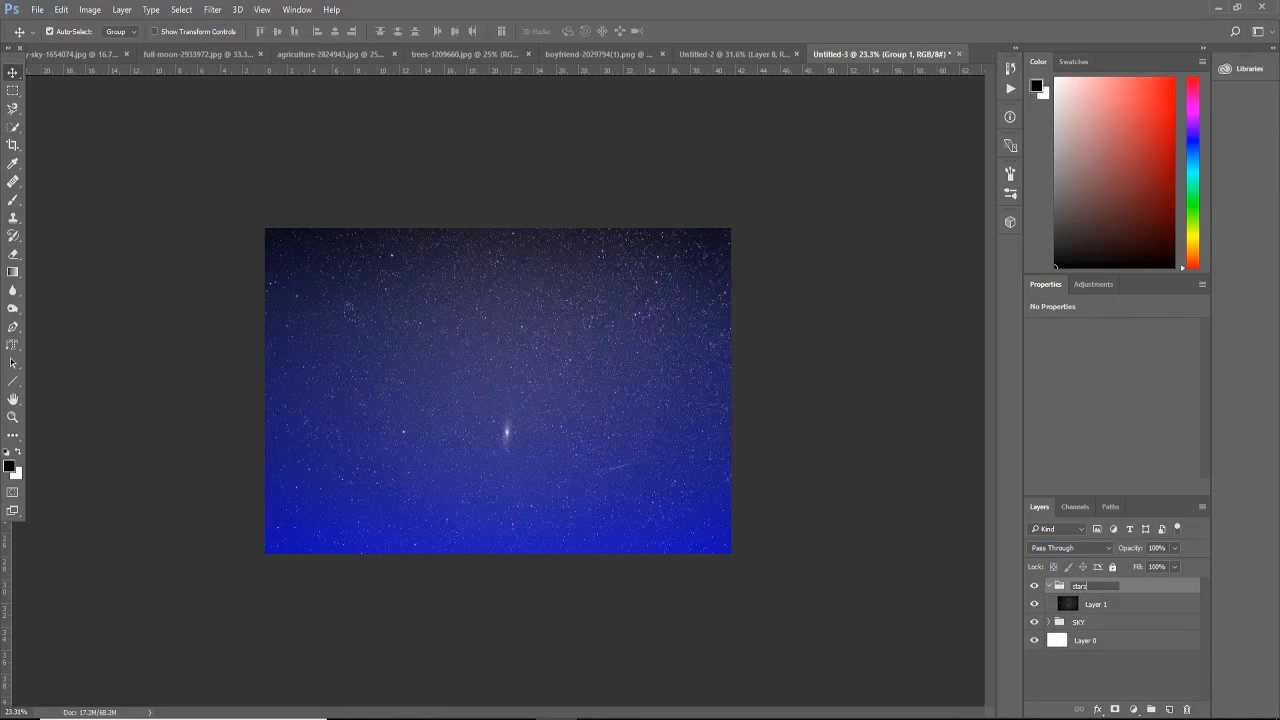
pyautogui.press('Return')
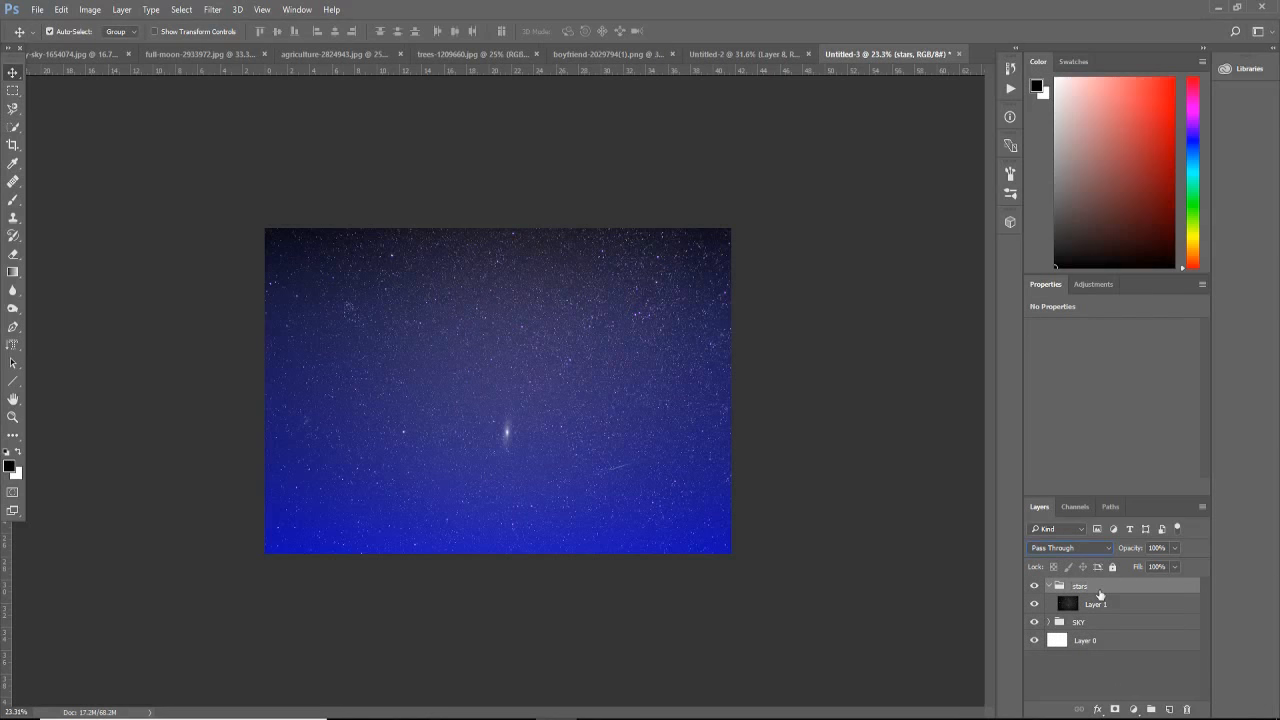
pyautogui.click(1048, 586)
# Step: Select the moon in full-moon-2933972.jpg with the Quick Selection tool and place it at the centre of the Untitled-3 canvas
pyautogui.click(163, 53)
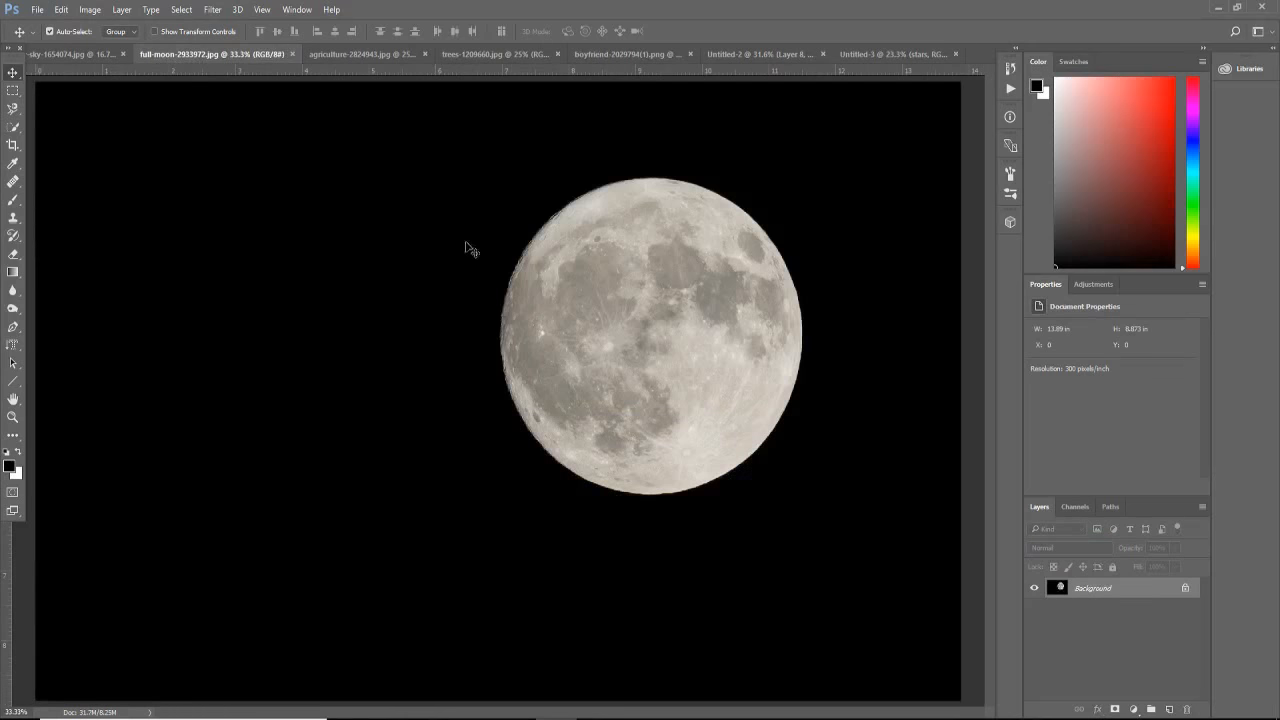
pyautogui.click(13, 126)
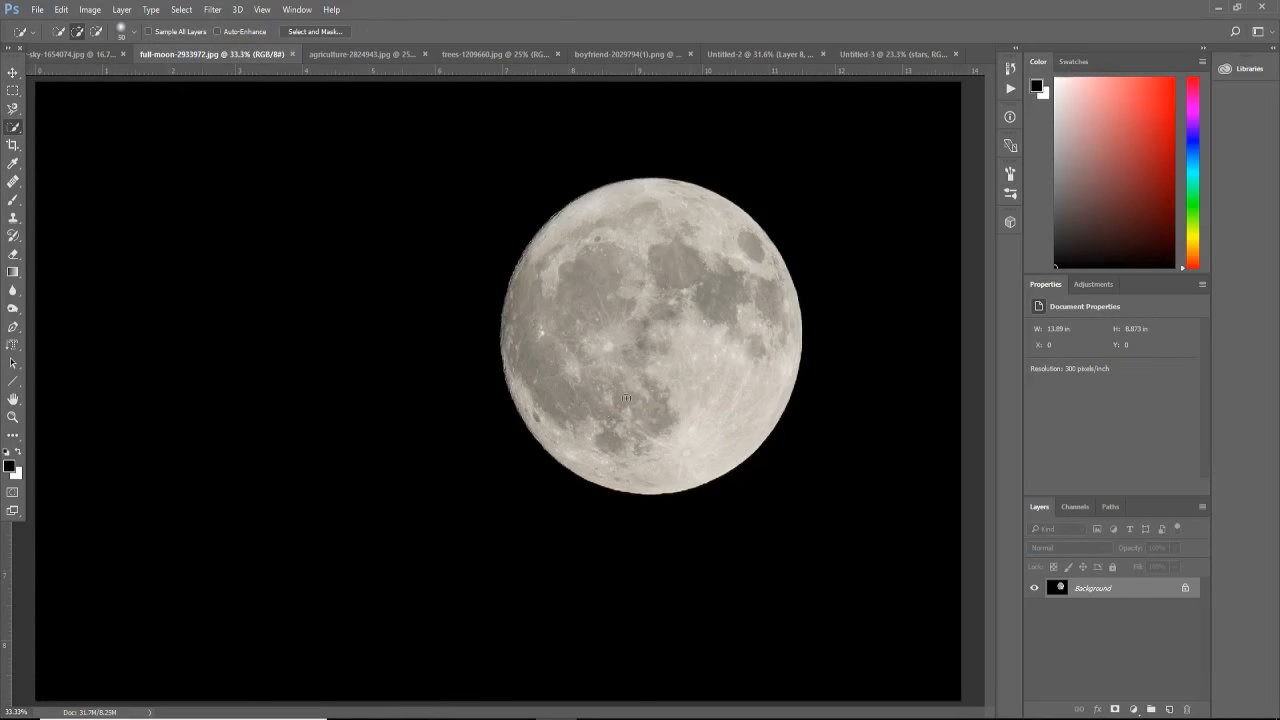
pyautogui.moveTo(588, 421); pyautogui.dragTo(588, 270)
pyautogui.press('v')
pyautogui.moveTo(620, 357); pyautogui.dragTo(514, 412)
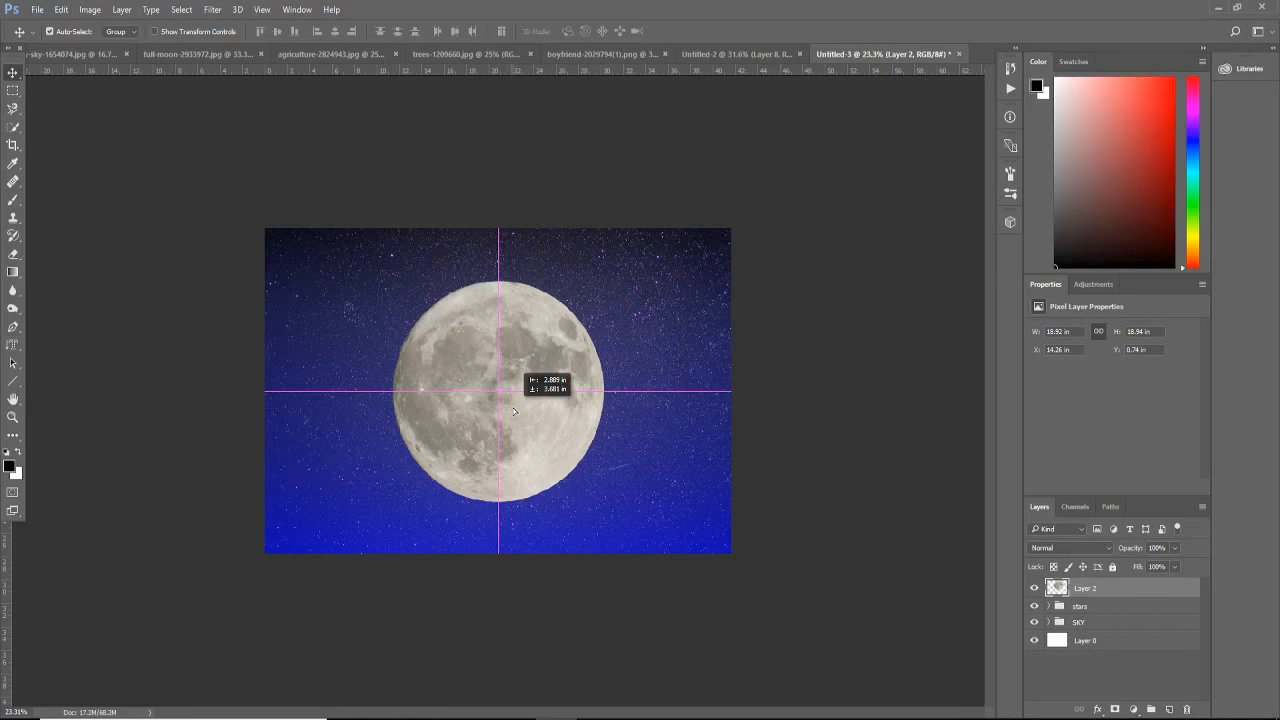
pyautogui.moveTo(514, 411); pyautogui.dragTo(514, 413)
# Step: Enlarge the moon to about 23.6 by 23.6 in and recentre it on the canvas
pyautogui.hotkey('ctrl', 't')
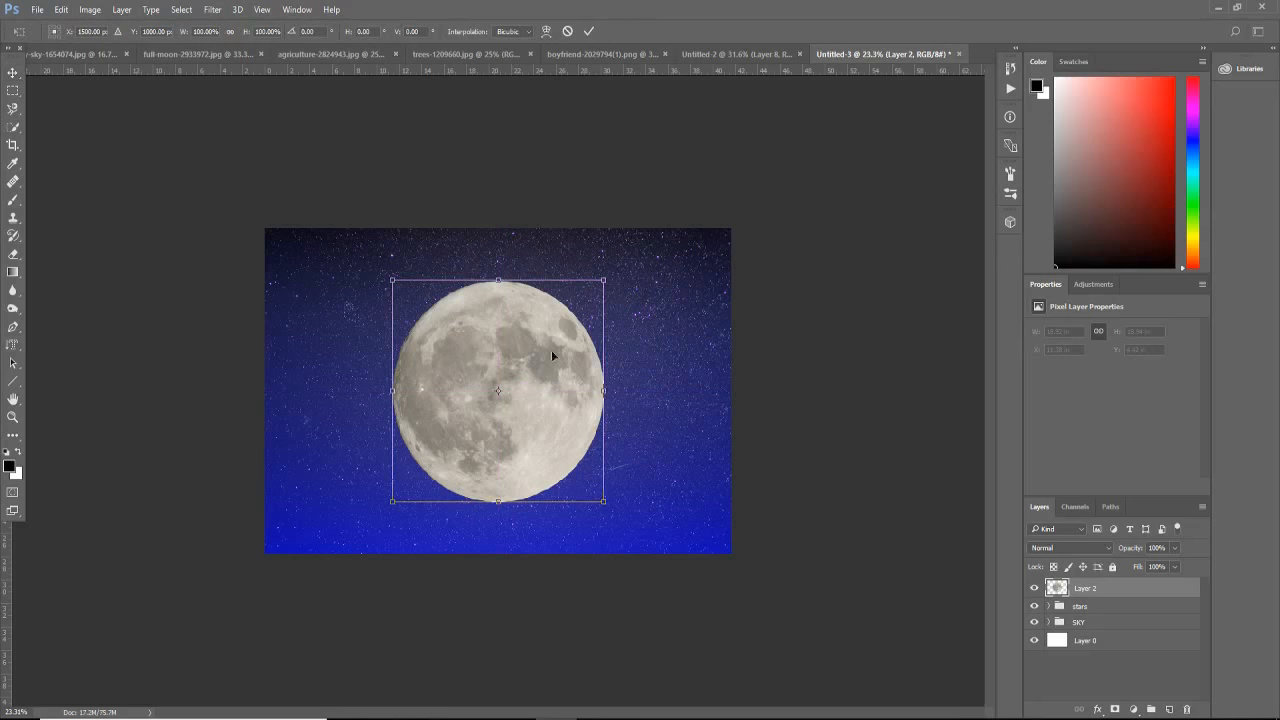
pyautogui.moveTo(603, 280); pyautogui.dragTo(654, 232)
pyautogui.moveTo(600, 323); pyautogui.dragTo(577, 355)
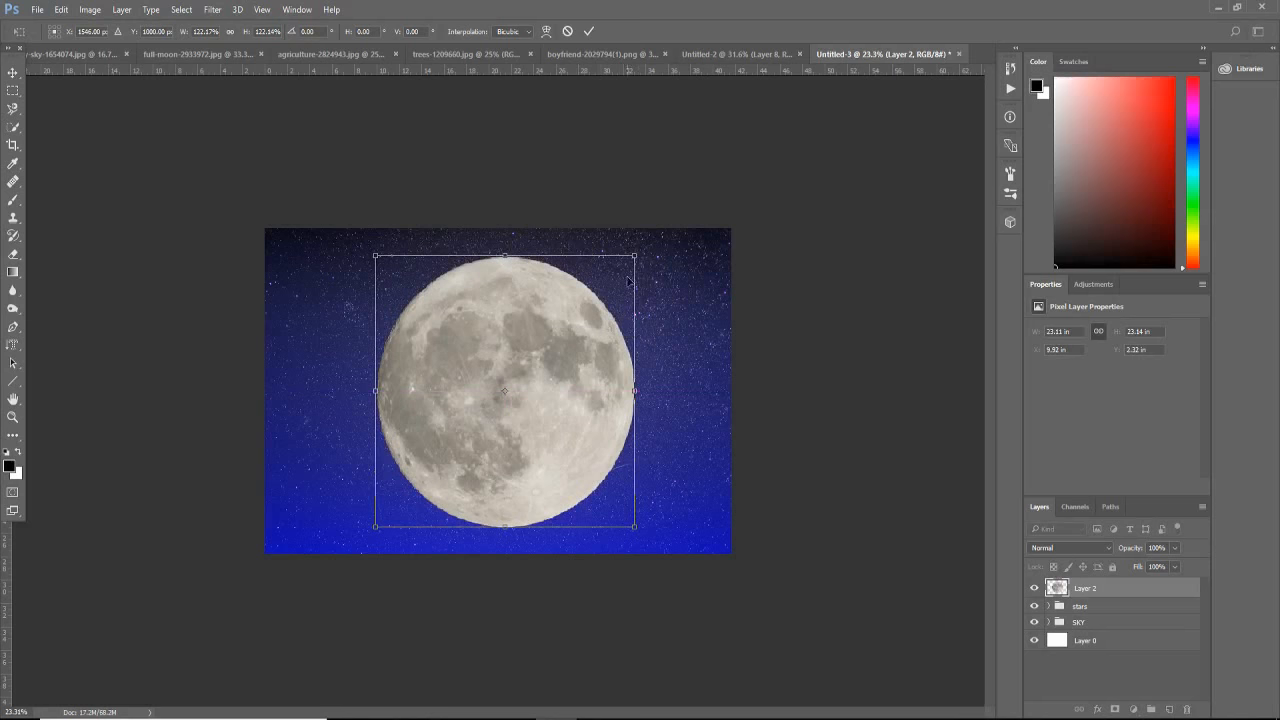
pyautogui.moveTo(634, 256); pyautogui.dragTo(638, 250)
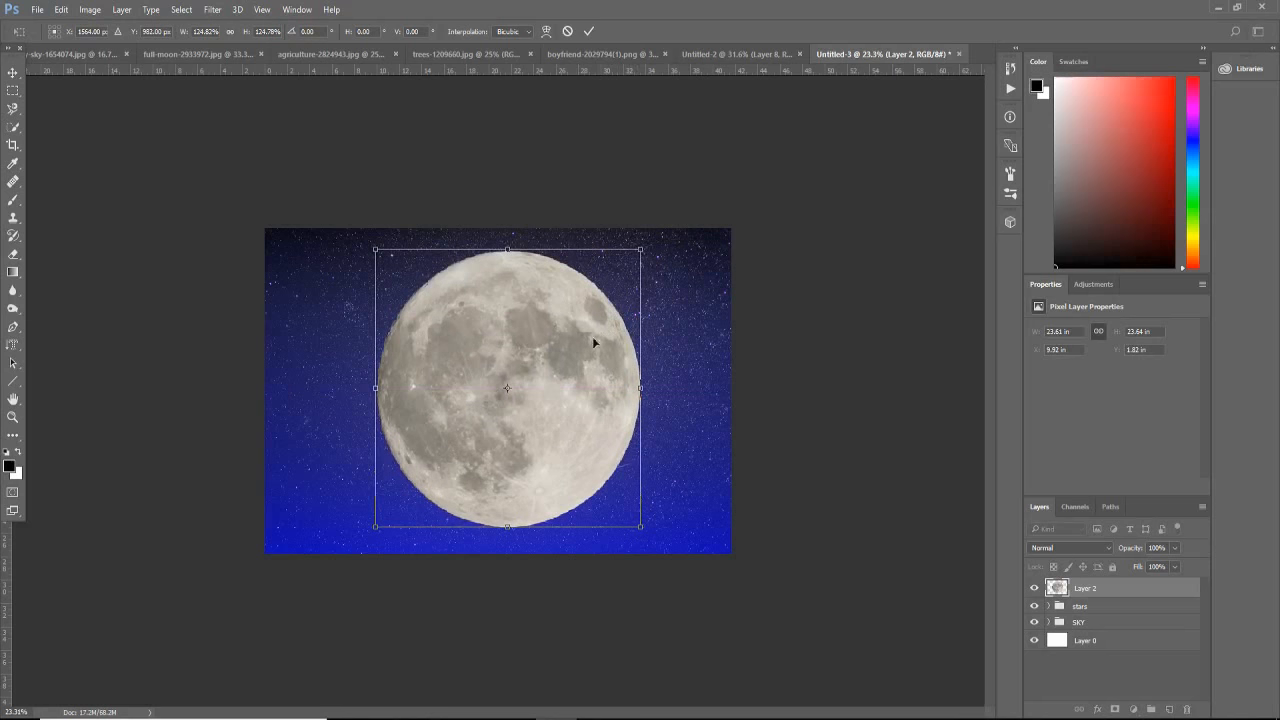
pyautogui.moveTo(592, 336); pyautogui.dragTo(571, 360)
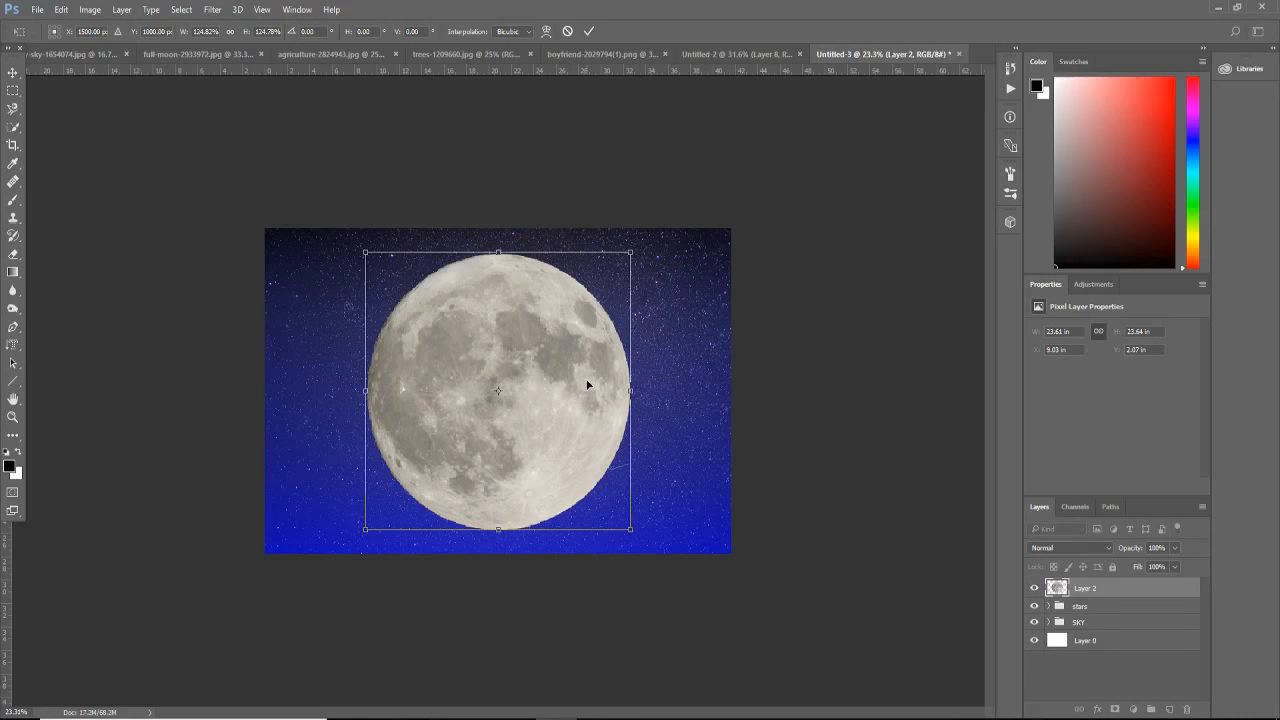
pyautogui.press('Return')
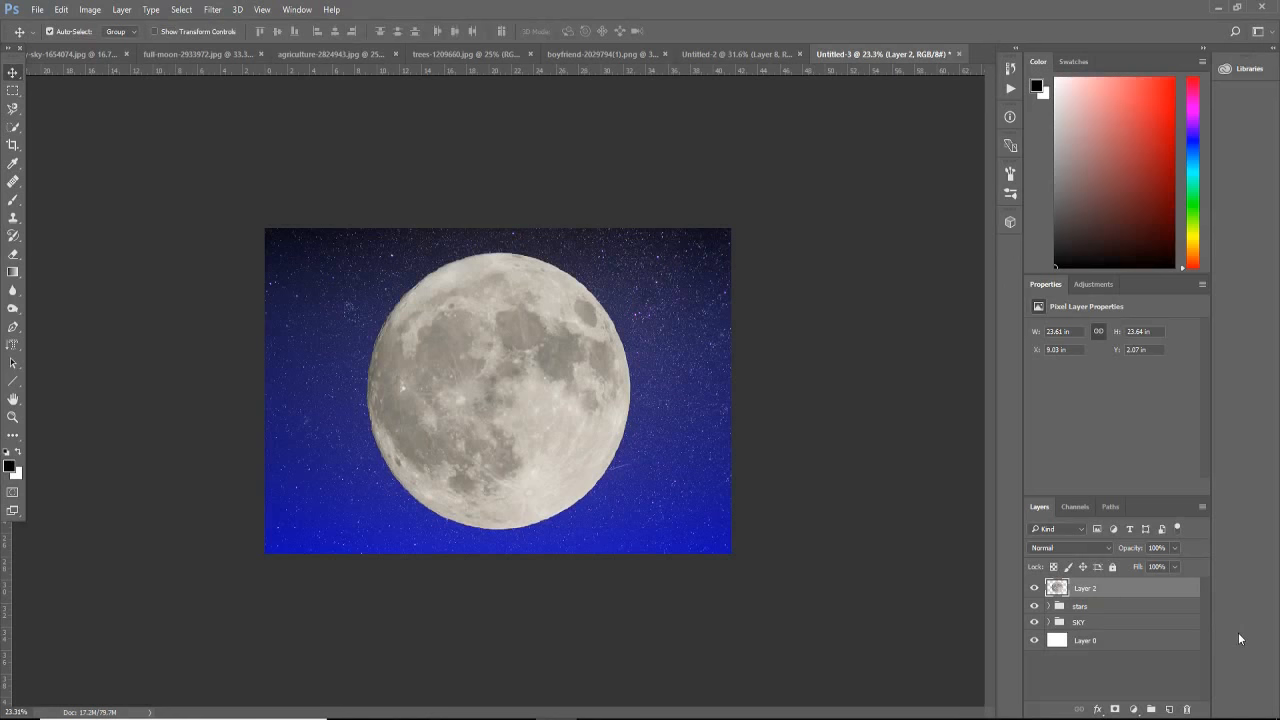
# Step: Duplicate the moon layer and set the lower original's blend mode to Soft Light
pyautogui.hotkey('ctrl', 'j')
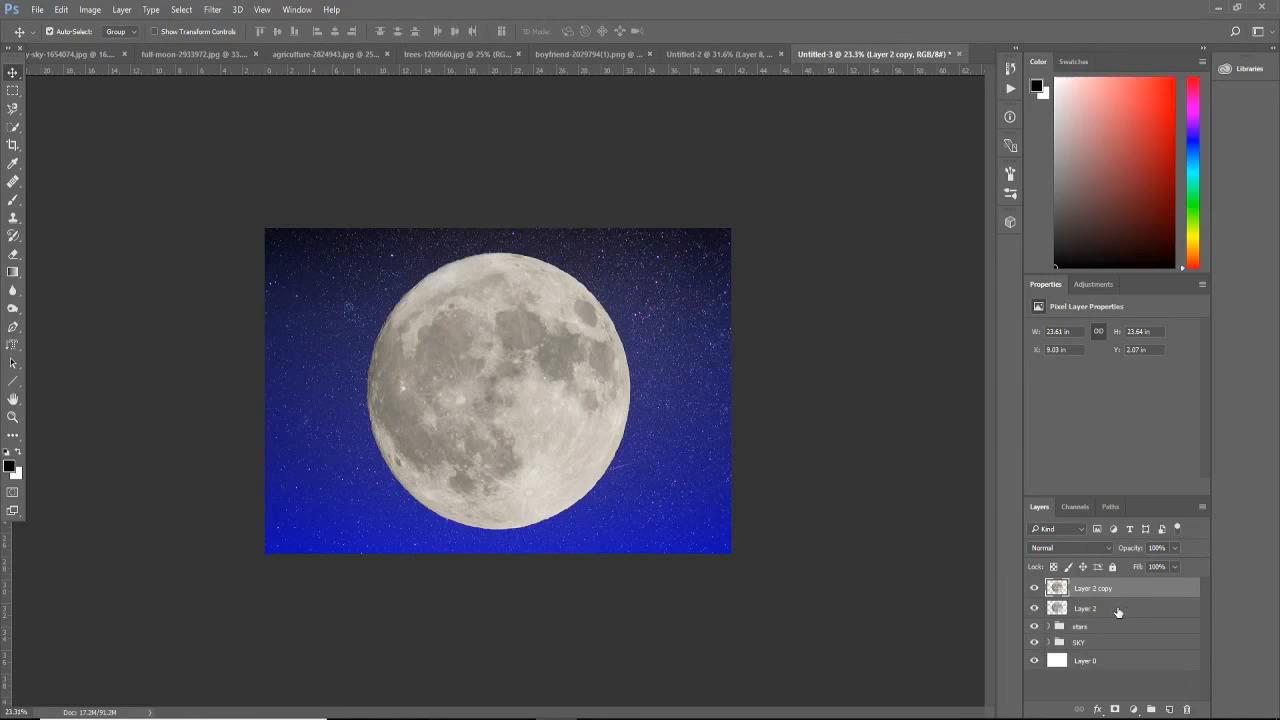
pyautogui.click(1108, 609)
pyautogui.click(1077, 548)
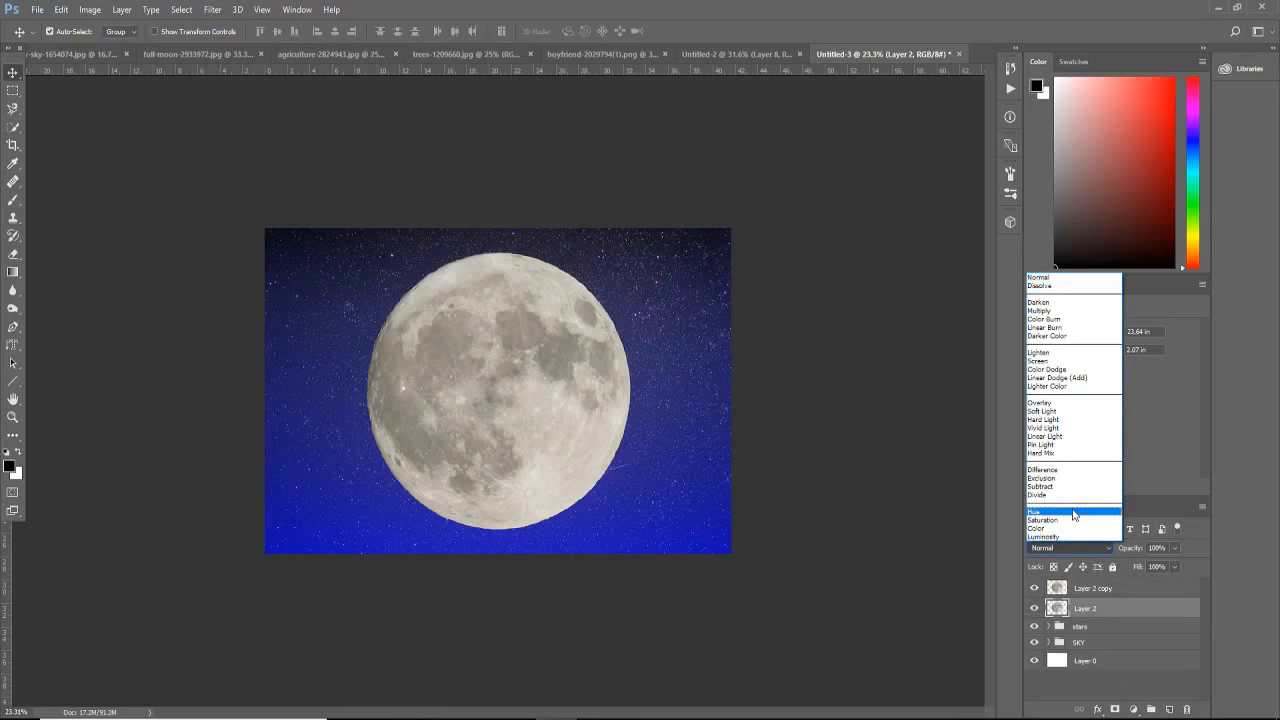
pyautogui.click(1060, 411)
# Step: Set the blend mode of the upper moon copy to Screen
pyautogui.click(1100, 589)
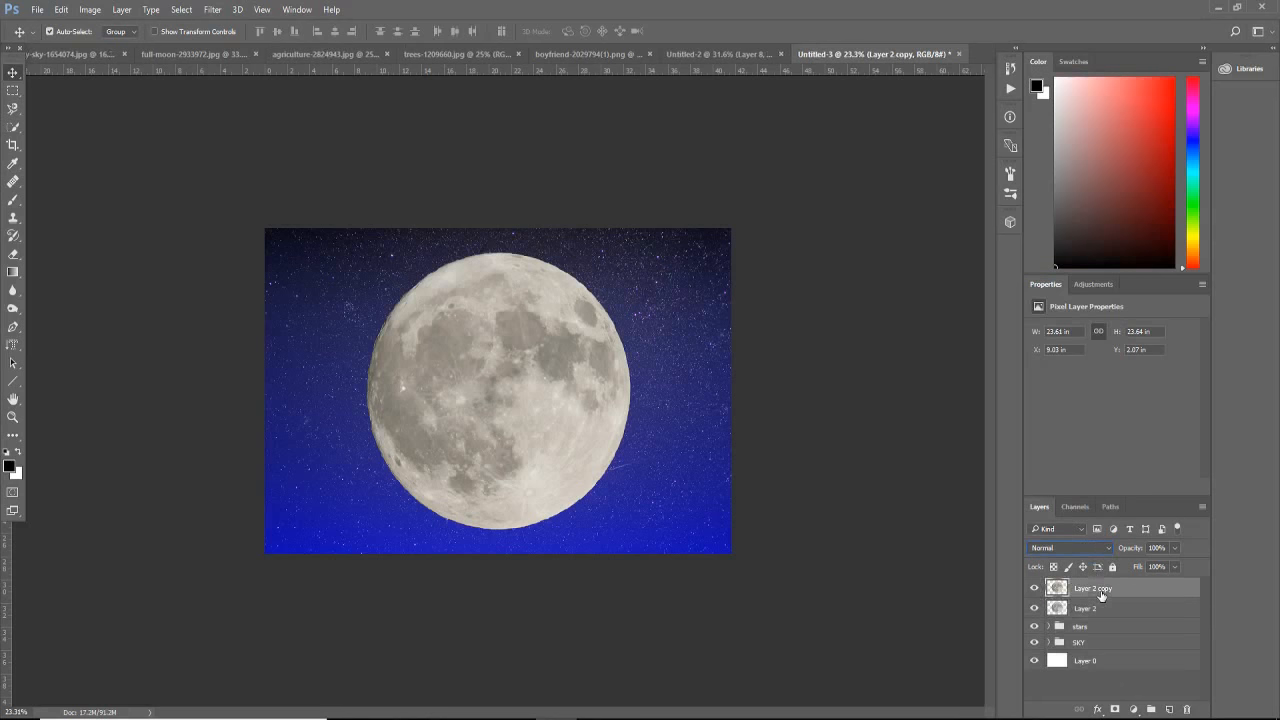
pyautogui.click(1067, 547)
pyautogui.click(1037, 361)
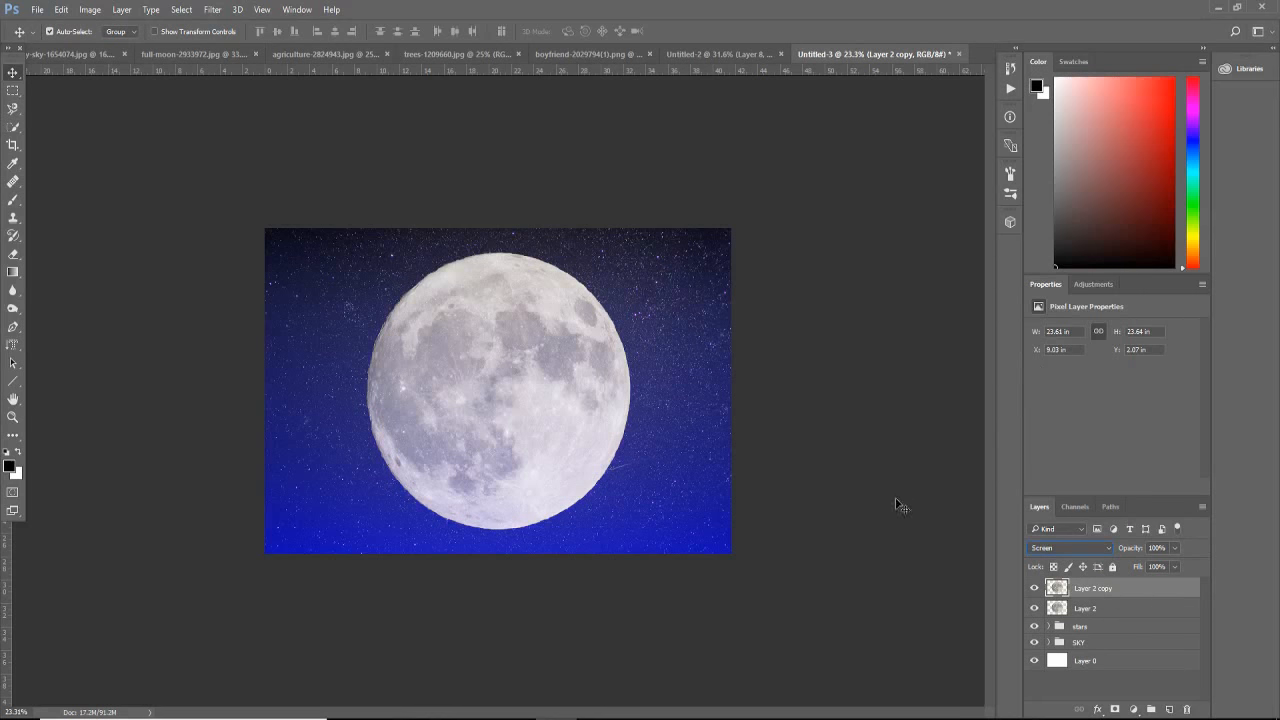
# Step: Put both moon layers together into a new group named moon
pyautogui.click(1084, 609)
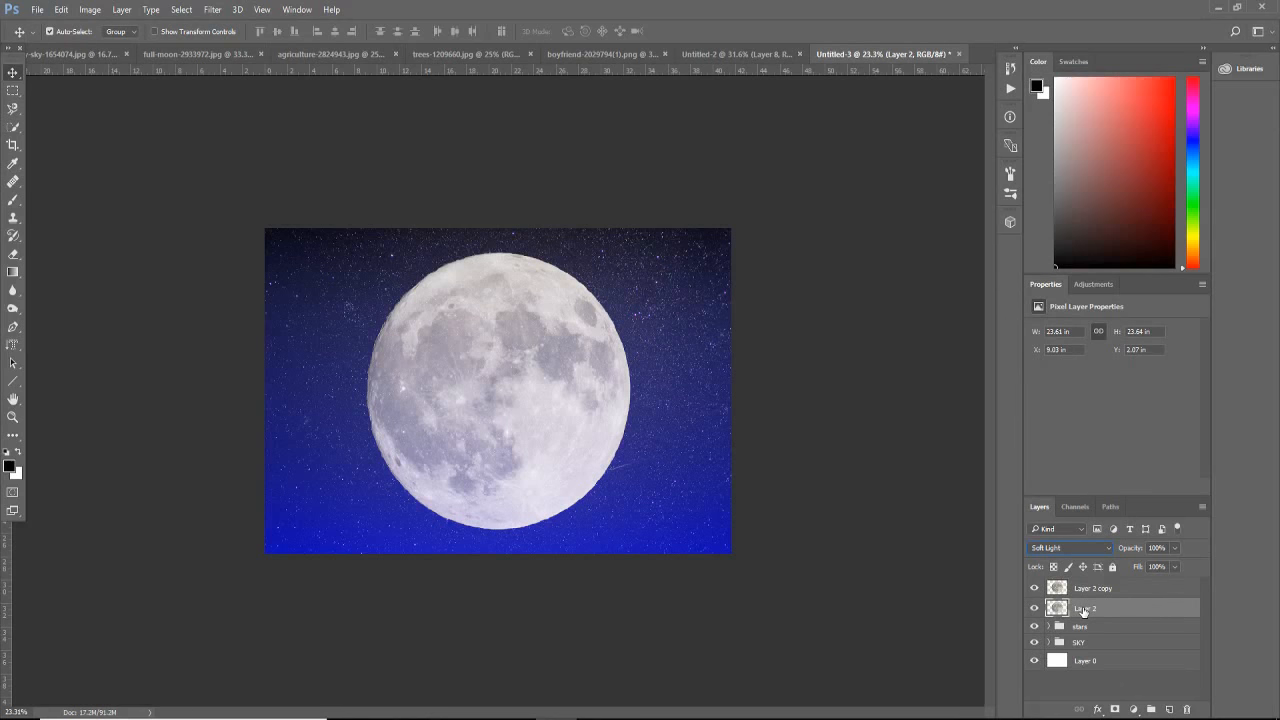
pyautogui.keyDown('shift'); pyautogui.click(1091, 589); pyautogui.keyUp('shift')
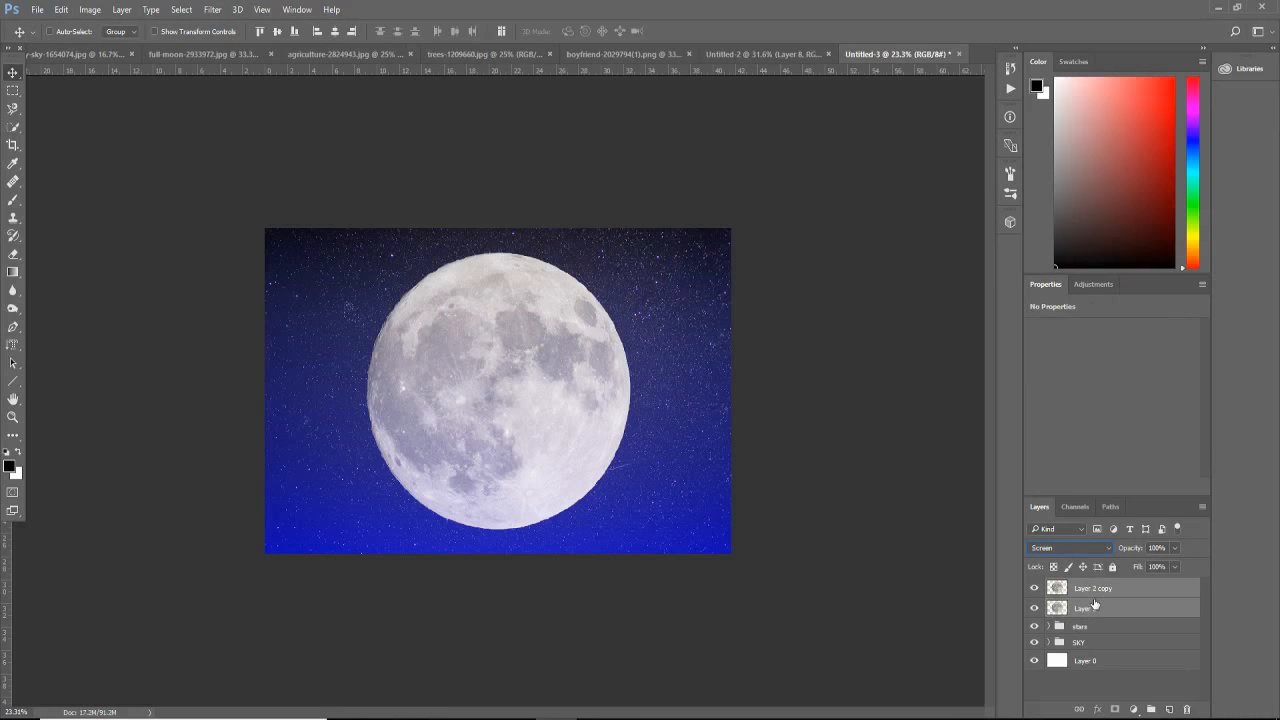
pyautogui.hotkey('ctrl', 'g')
pyautogui.write('moon')
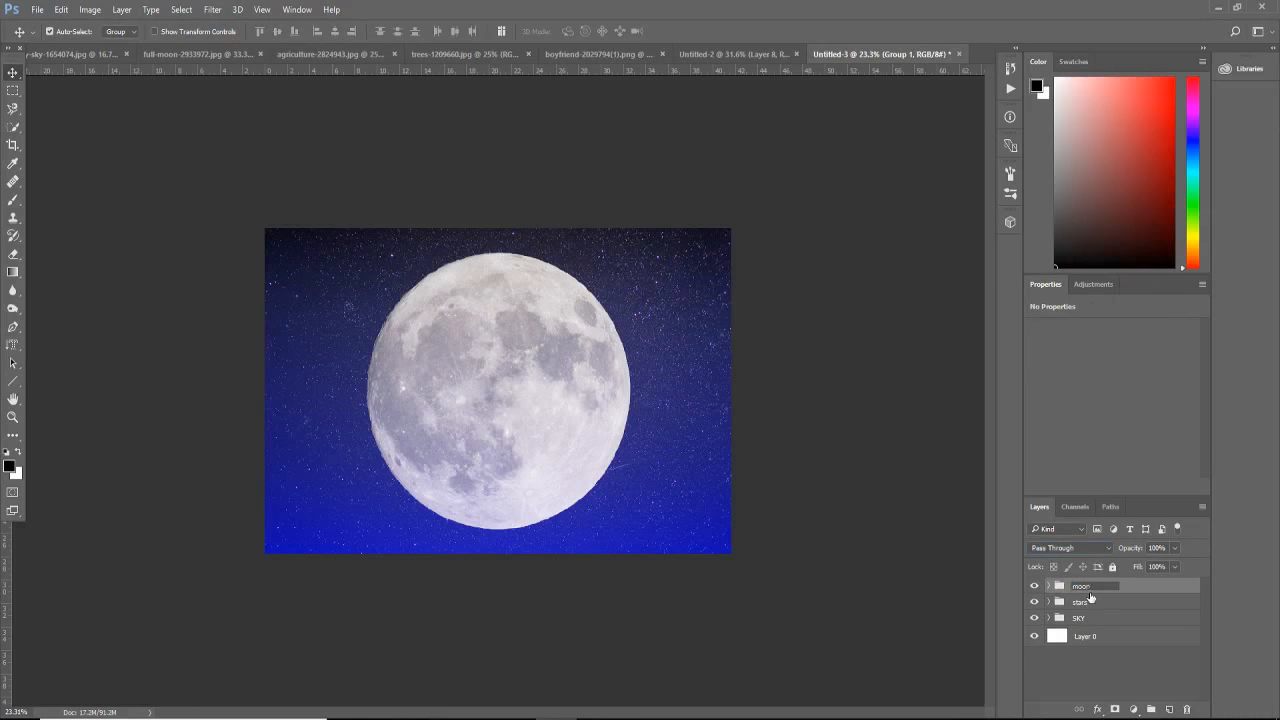
pyautogui.press('Return')
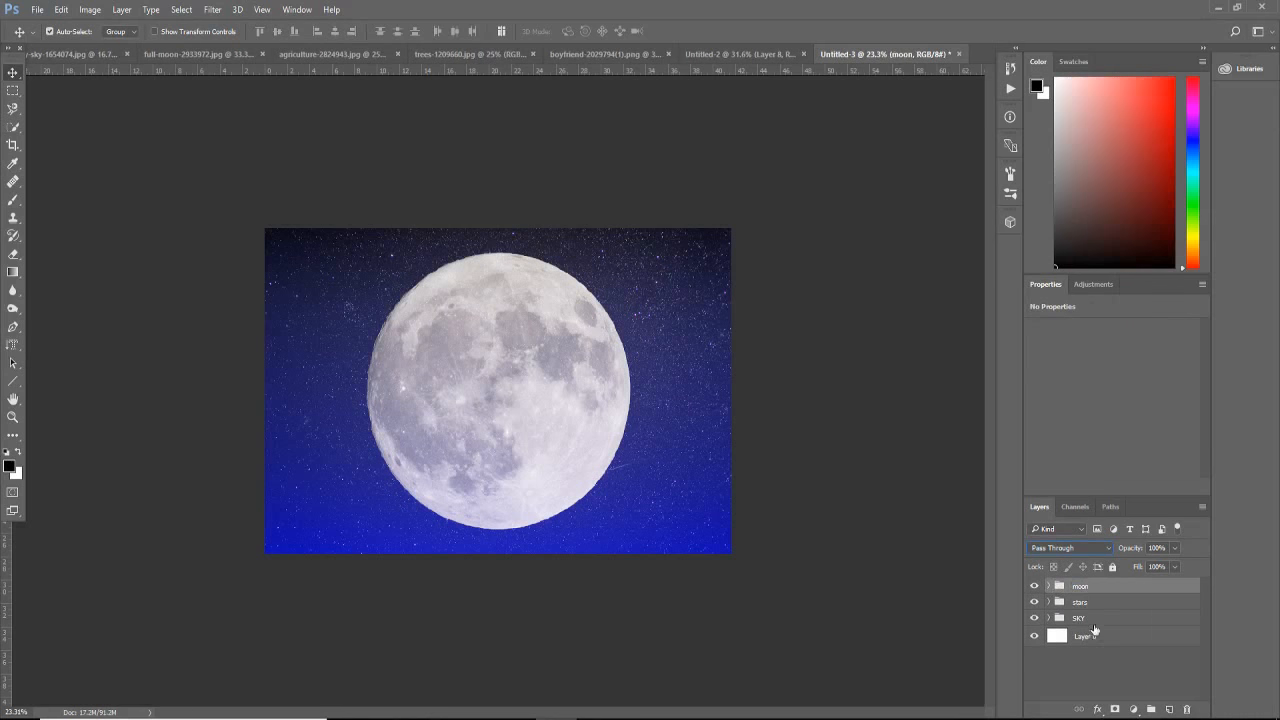
# Step: Add a new empty layer beneath both moon layers inside the moon group
pyautogui.click(1049, 586)
pyautogui.click(1113, 626)
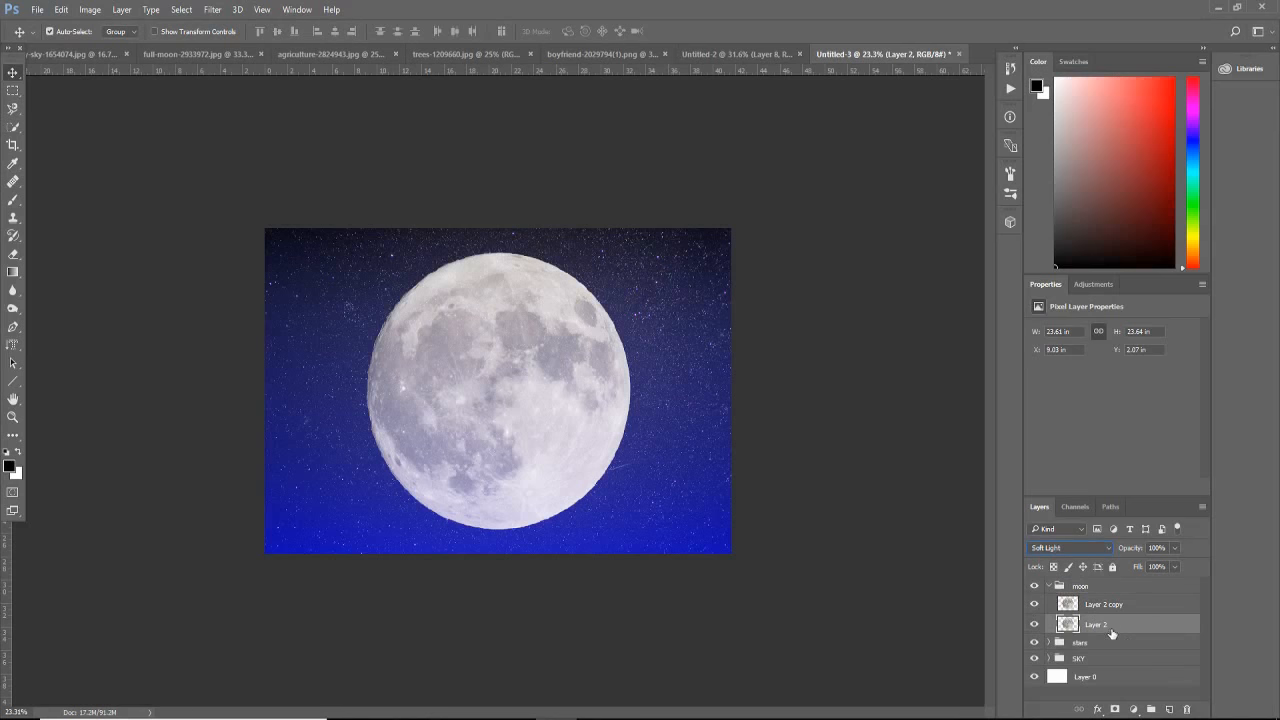
pyautogui.click(1168, 709)
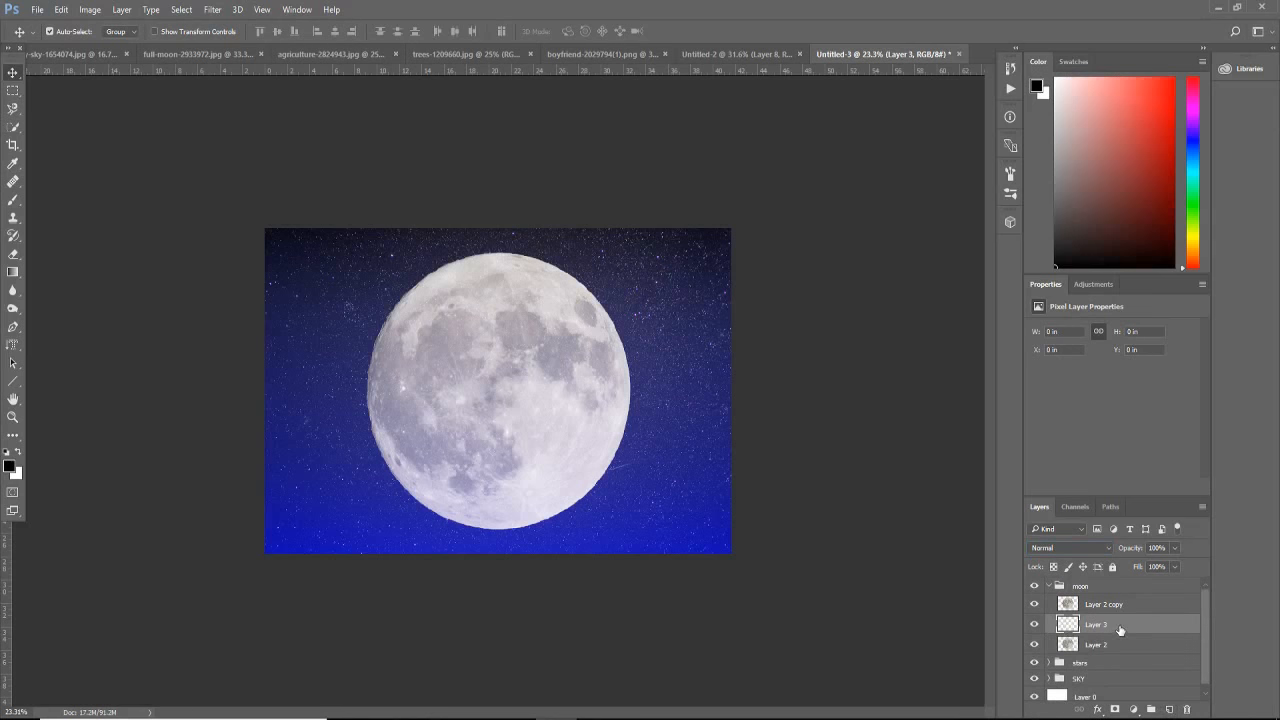
pyautogui.moveTo(1120, 630); pyautogui.dragTo(1122, 652)
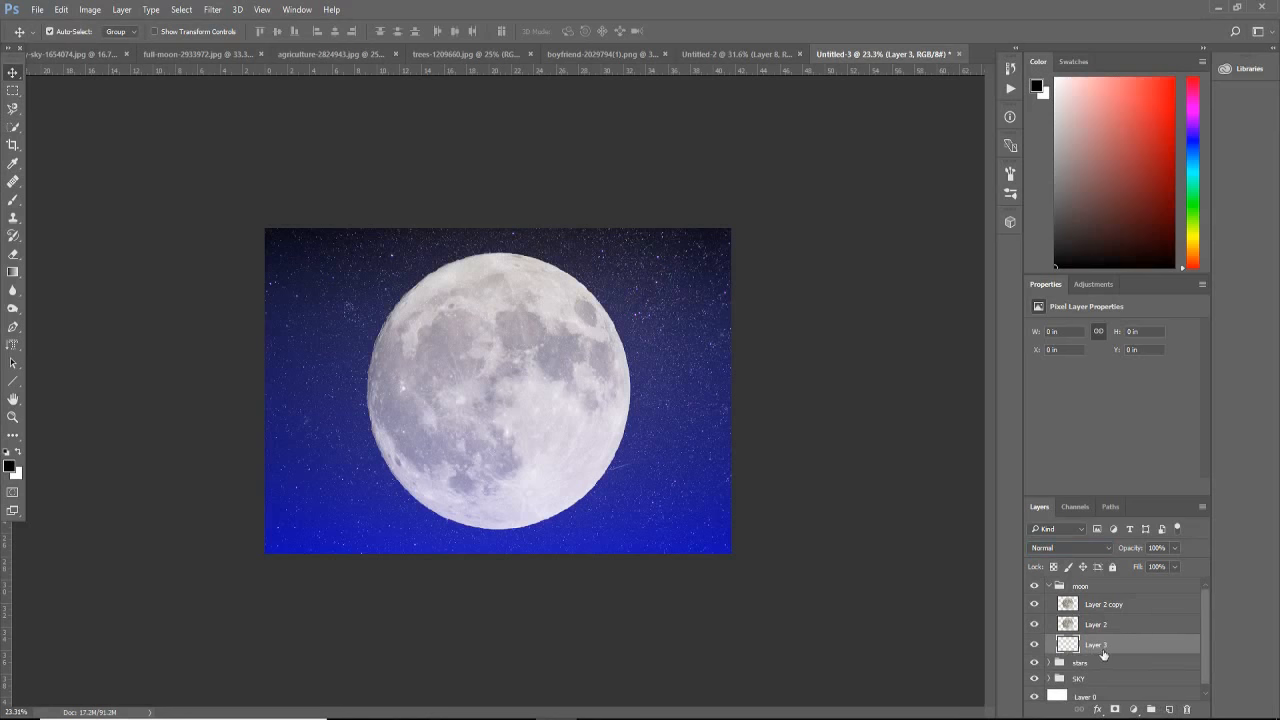
# Step: Load the moon's outline as a selection and fill it with white at 100% opacity on the empty layer below
pyautogui.click(1103, 626)
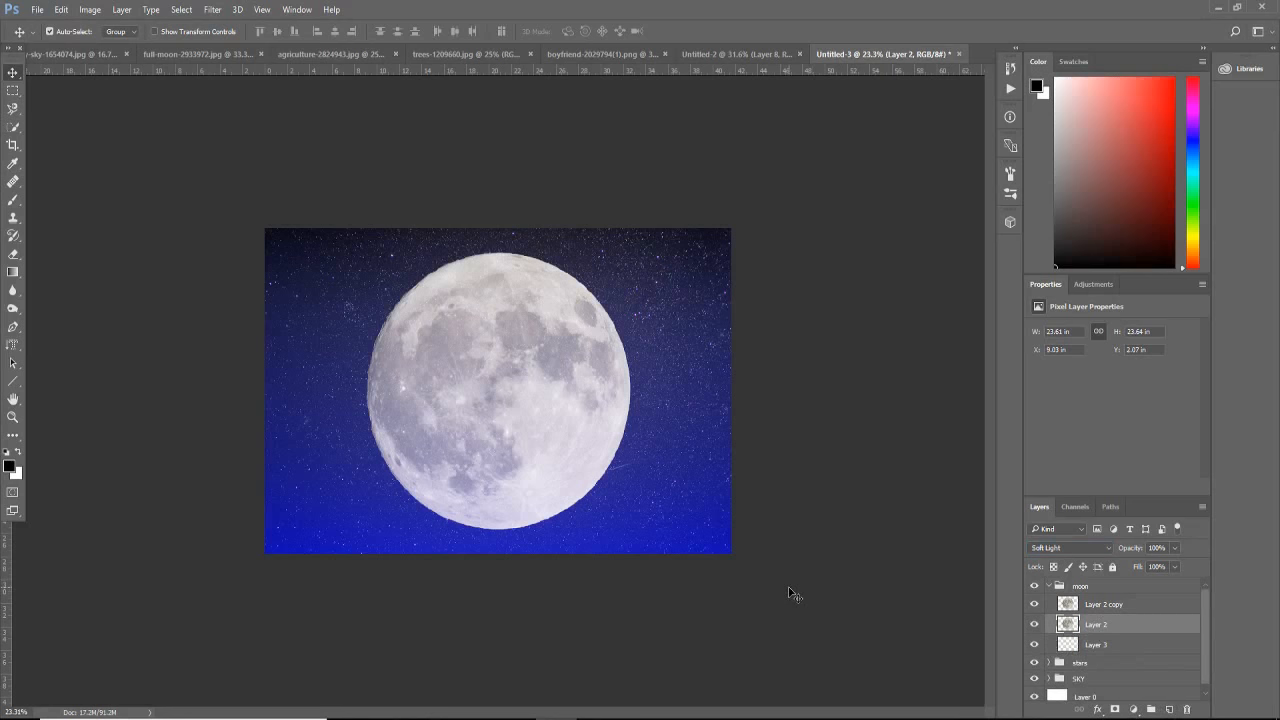
pyautogui.keyDown('ctrl'); pyautogui.click(1104, 628); pyautogui.keyUp('ctrl')
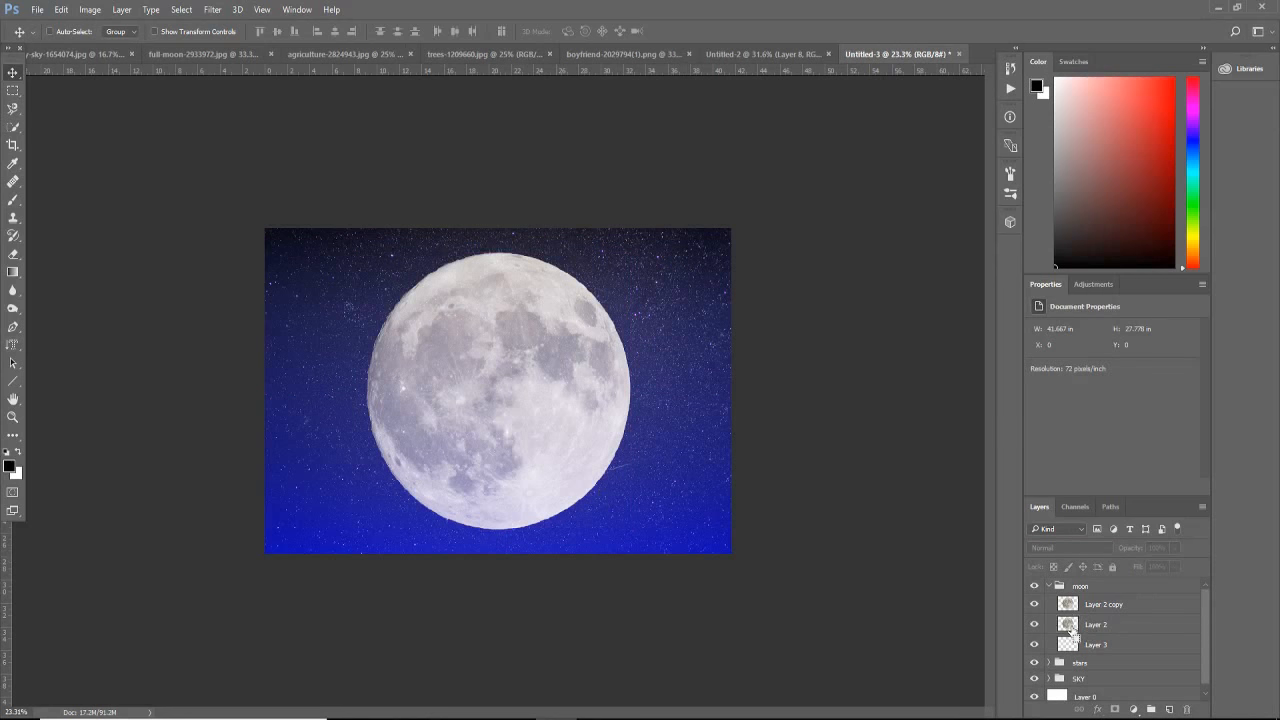
pyautogui.keyDown('ctrl'); pyautogui.click(1068, 624); pyautogui.keyUp('ctrl')
pyautogui.click(1075, 644)
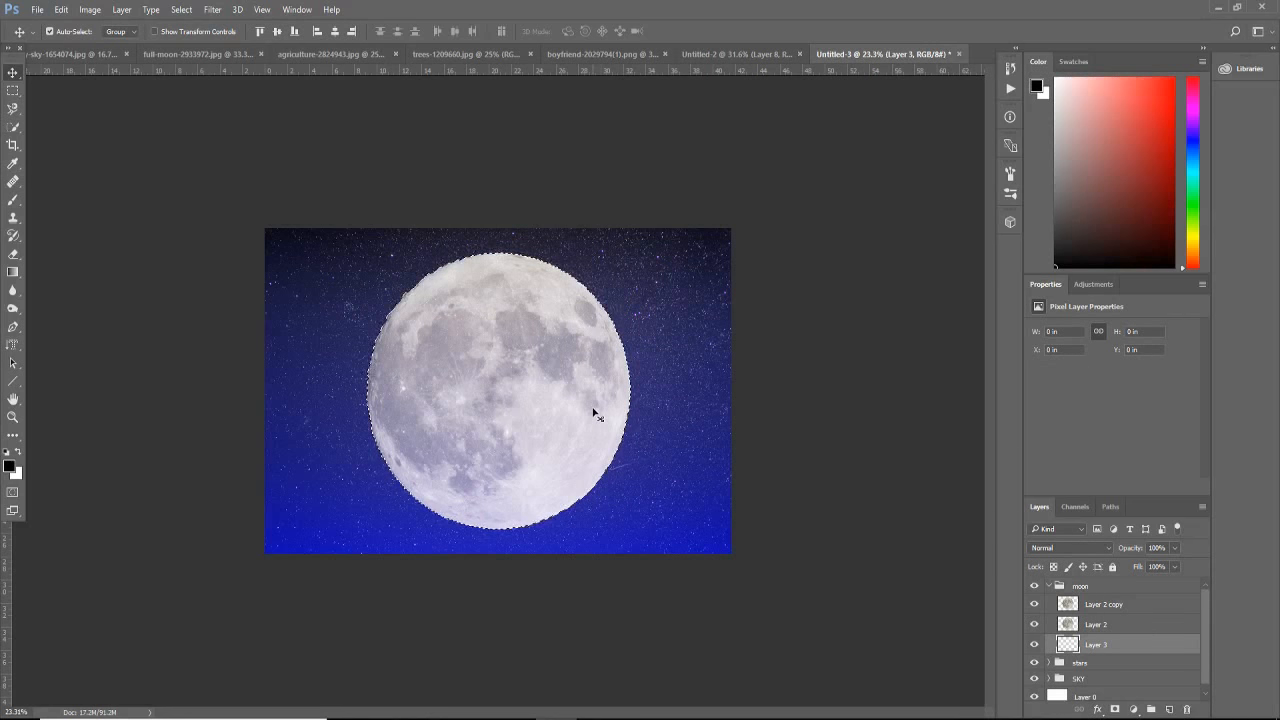
pyautogui.hotkey('shift', 'F5')
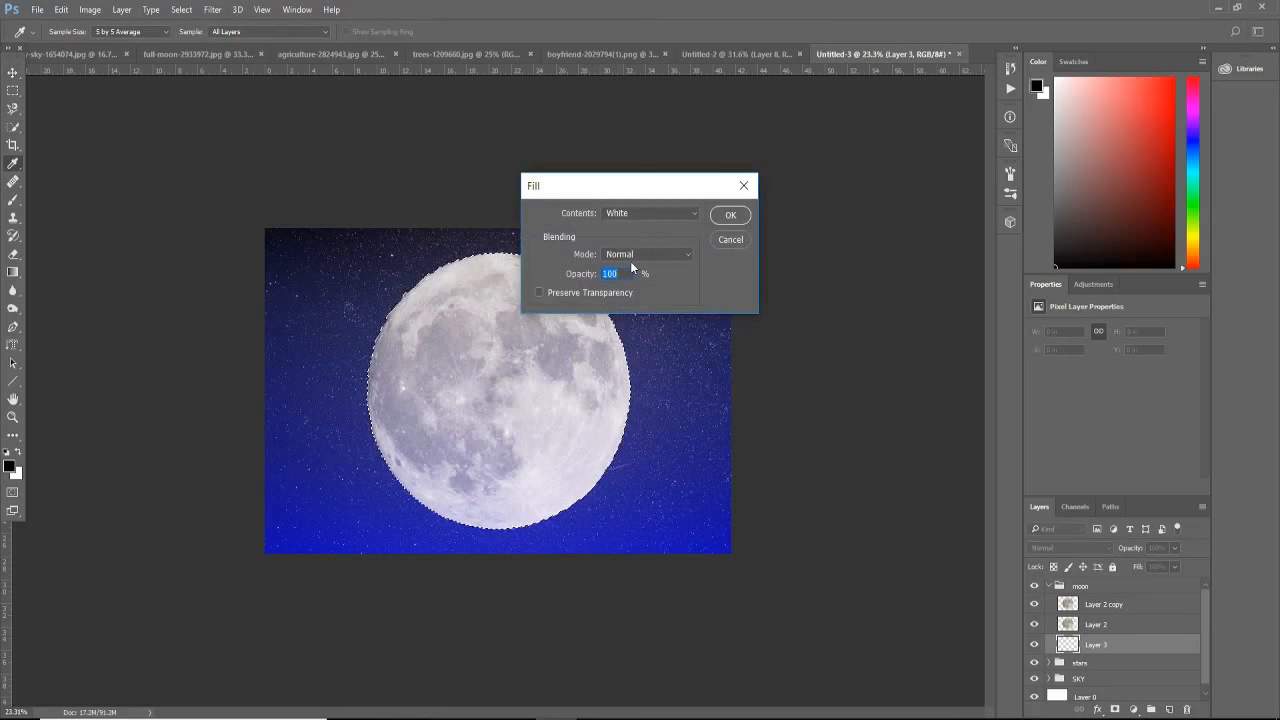
pyautogui.click(730, 216)
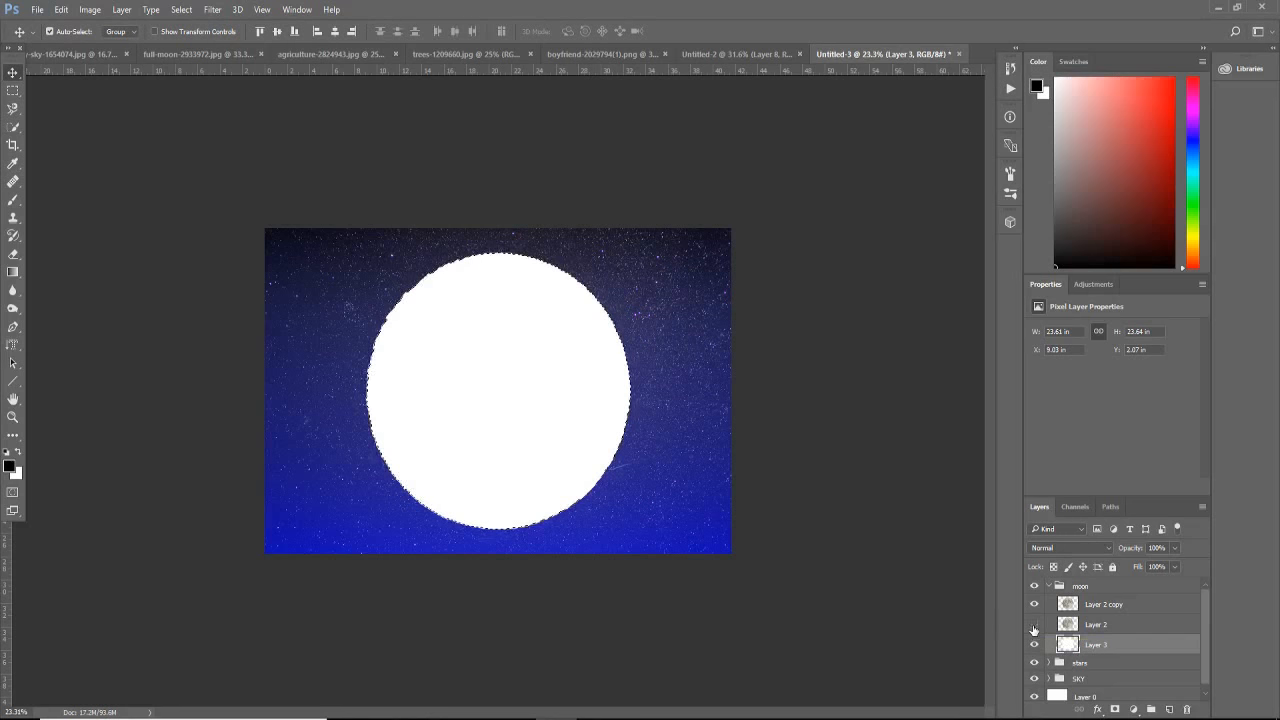
# Step: Hide both moon layers and contract the disc selection by 15 pixels
pyautogui.click(1034, 625)
pyautogui.click(1033, 606)
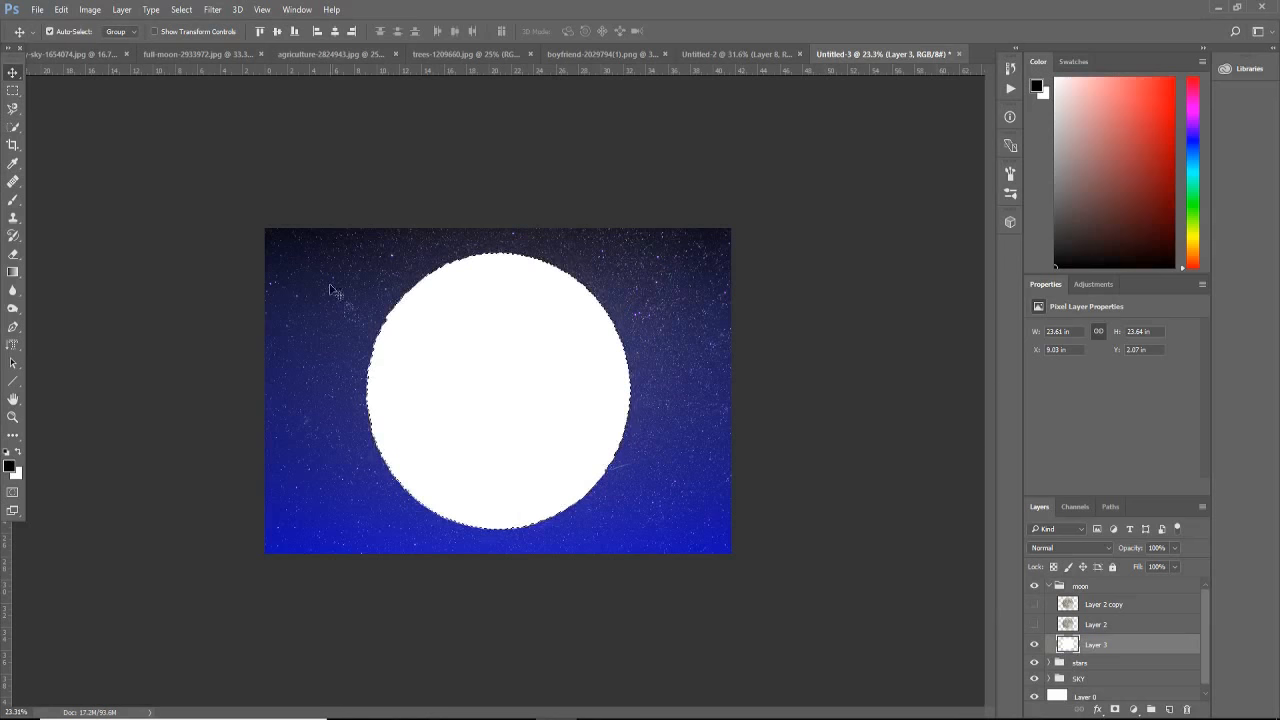
pyautogui.click(181, 12)
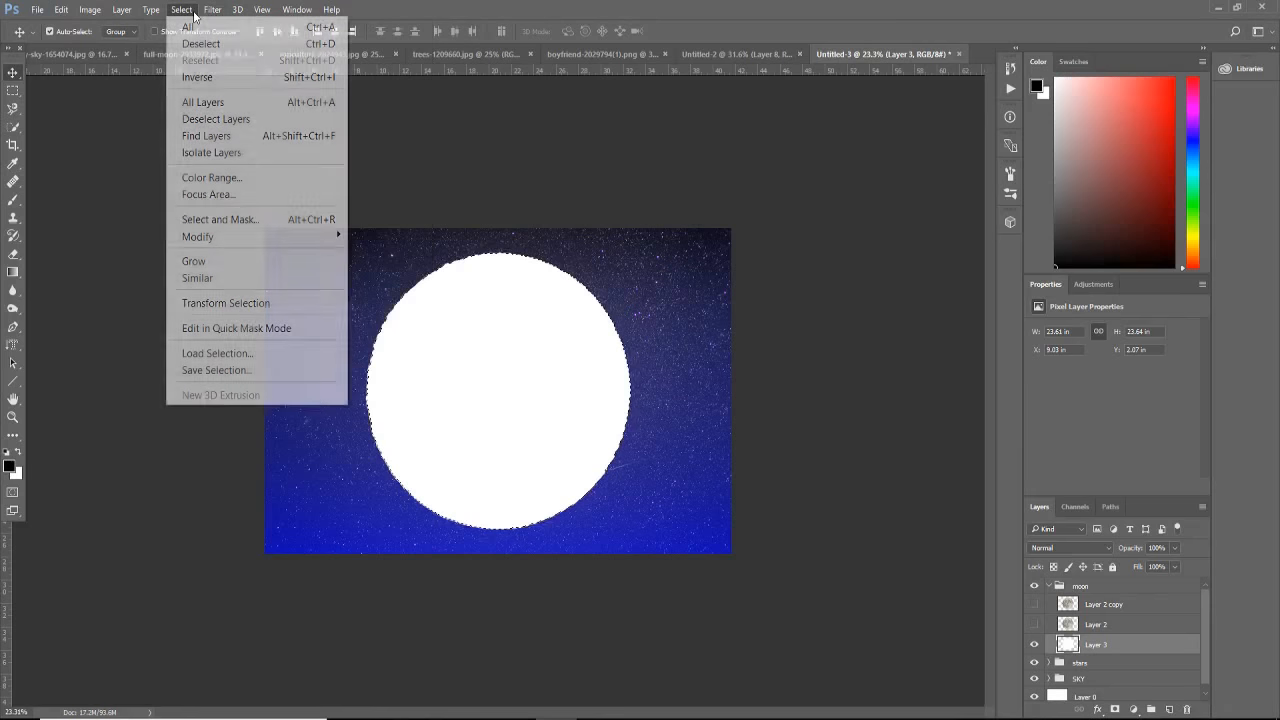
pyautogui.moveTo(300, 237)
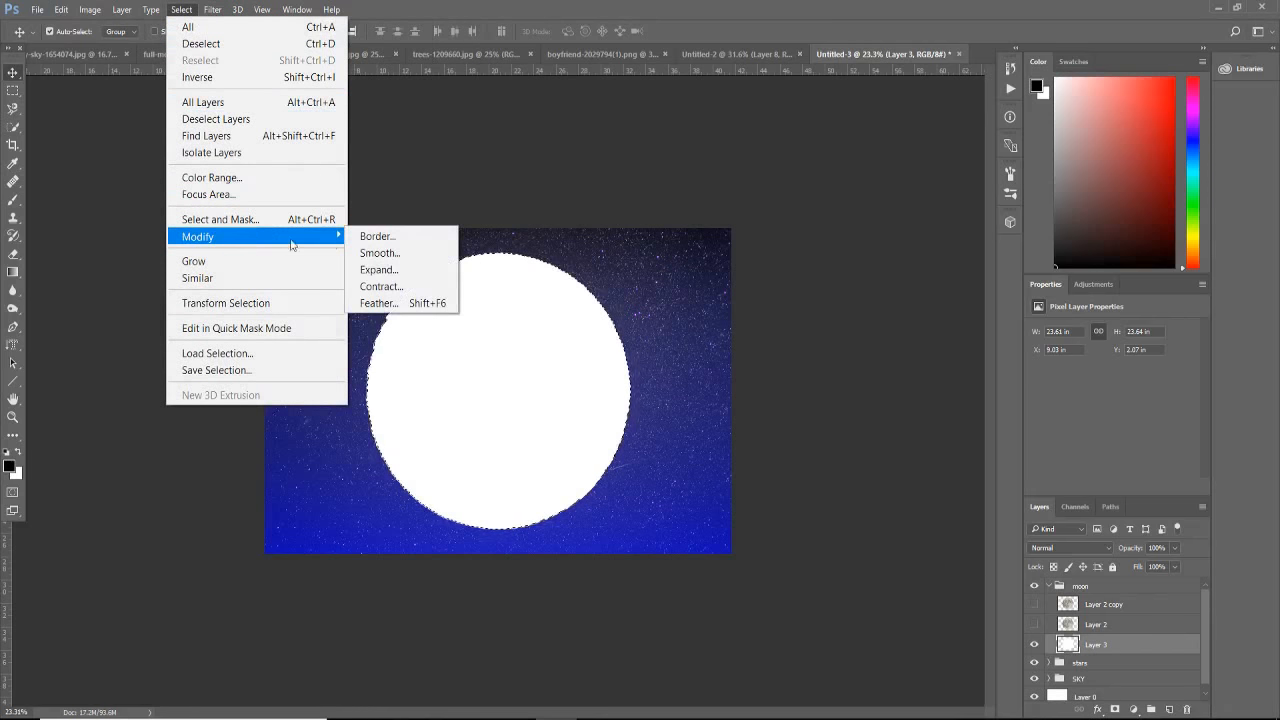
pyautogui.click(396, 288)
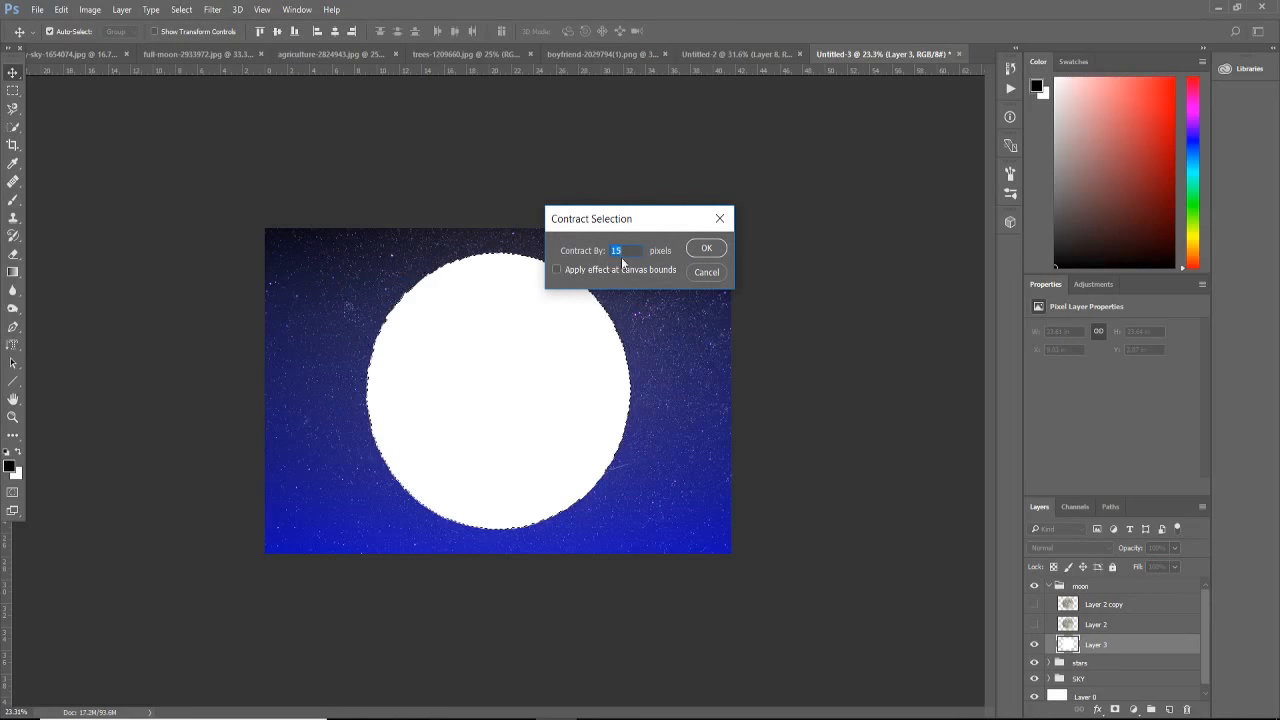
pyautogui.click(699, 250)
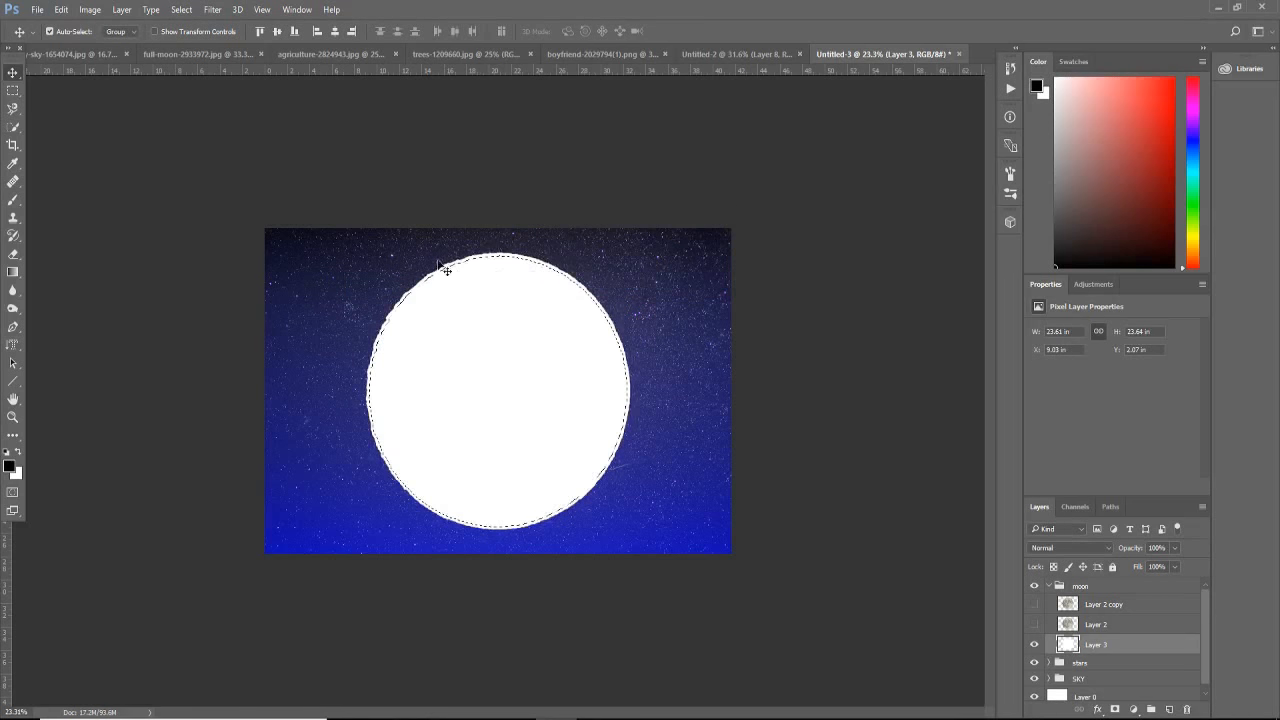
# Step: Delete the selected interior of the white disc so only a thin ring remains, and deselect
pyautogui.scroll(6, 392, 276)
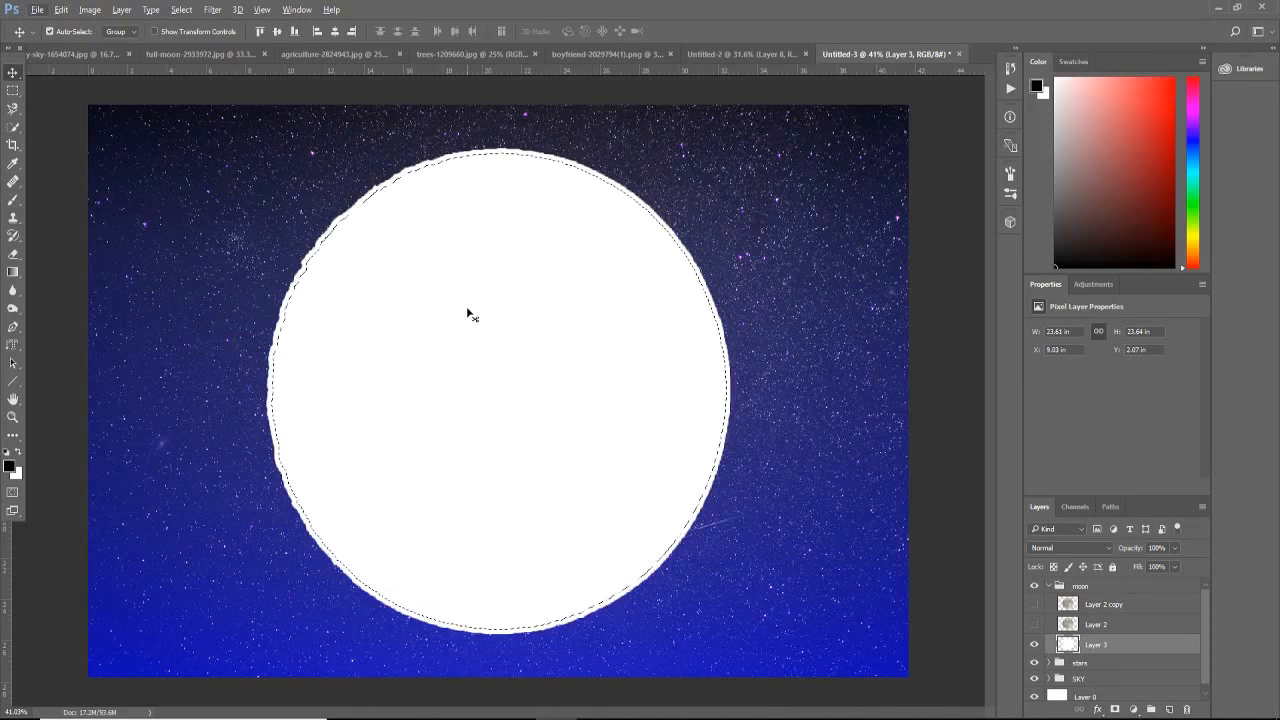
pyautogui.hotkey('ctrl', '-')
pyautogui.hotkey('ctrl', '-')
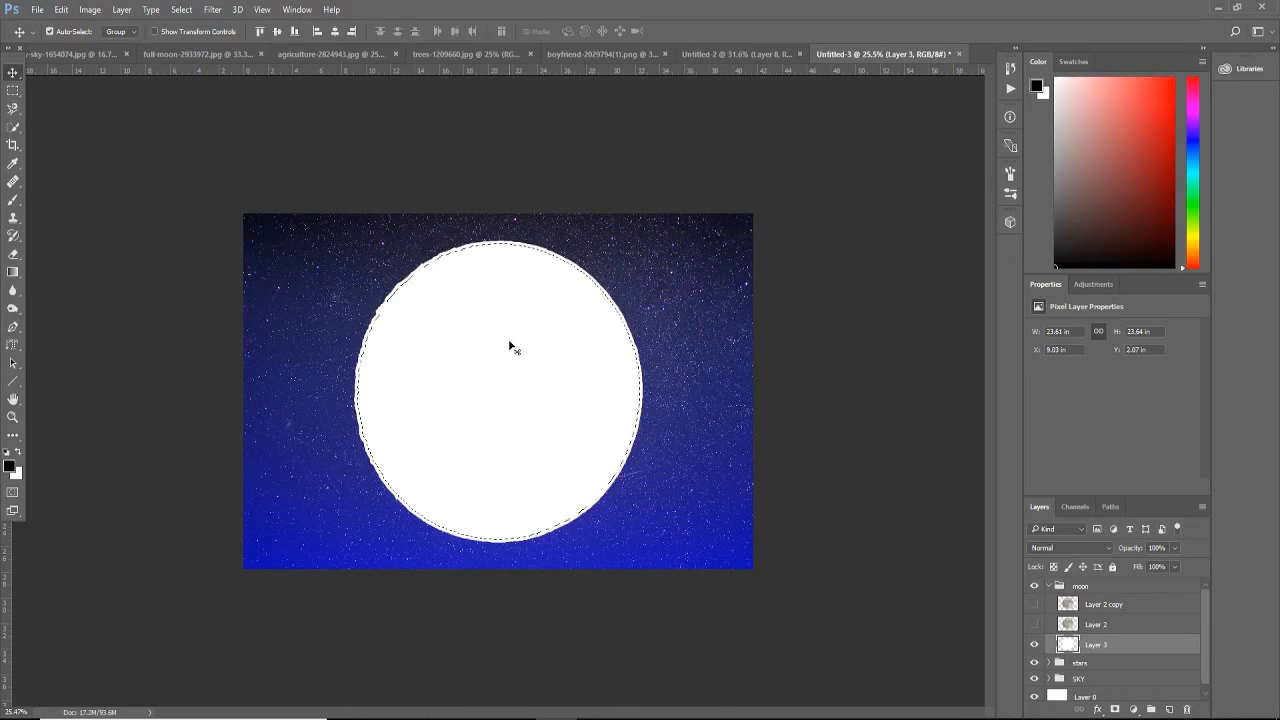
pyautogui.press('Delete')
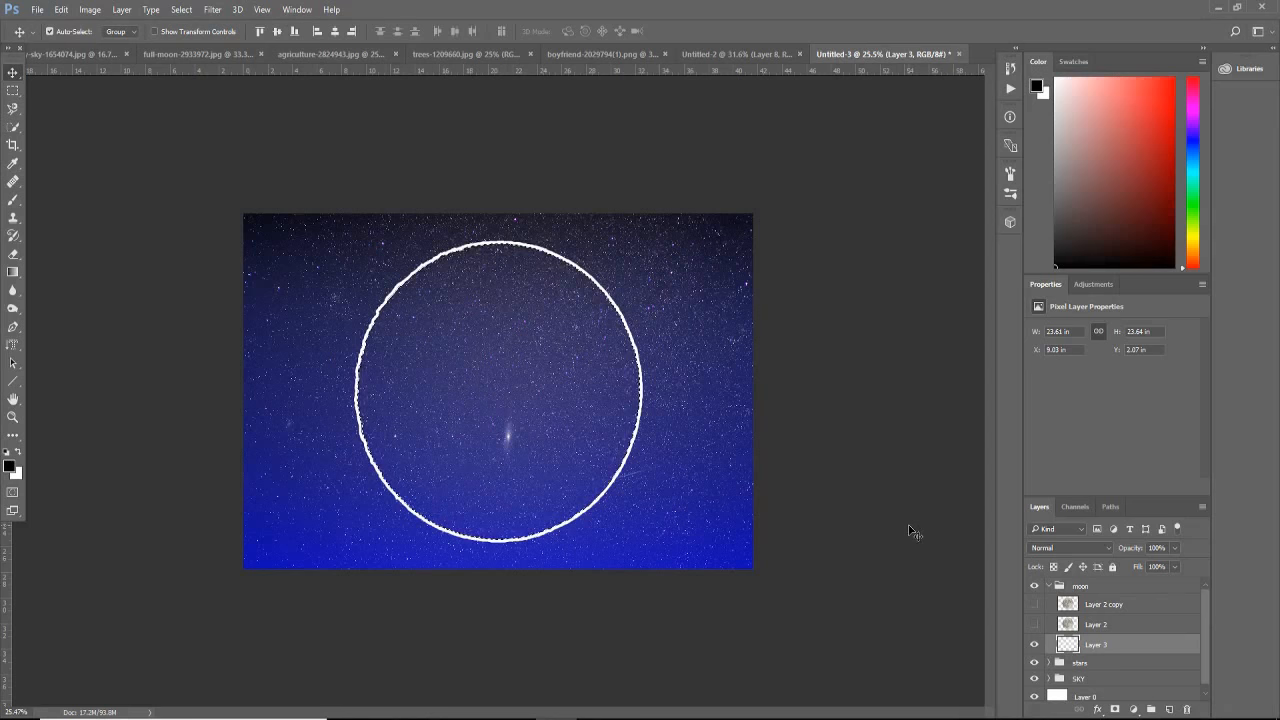
pyautogui.click(12, 108)
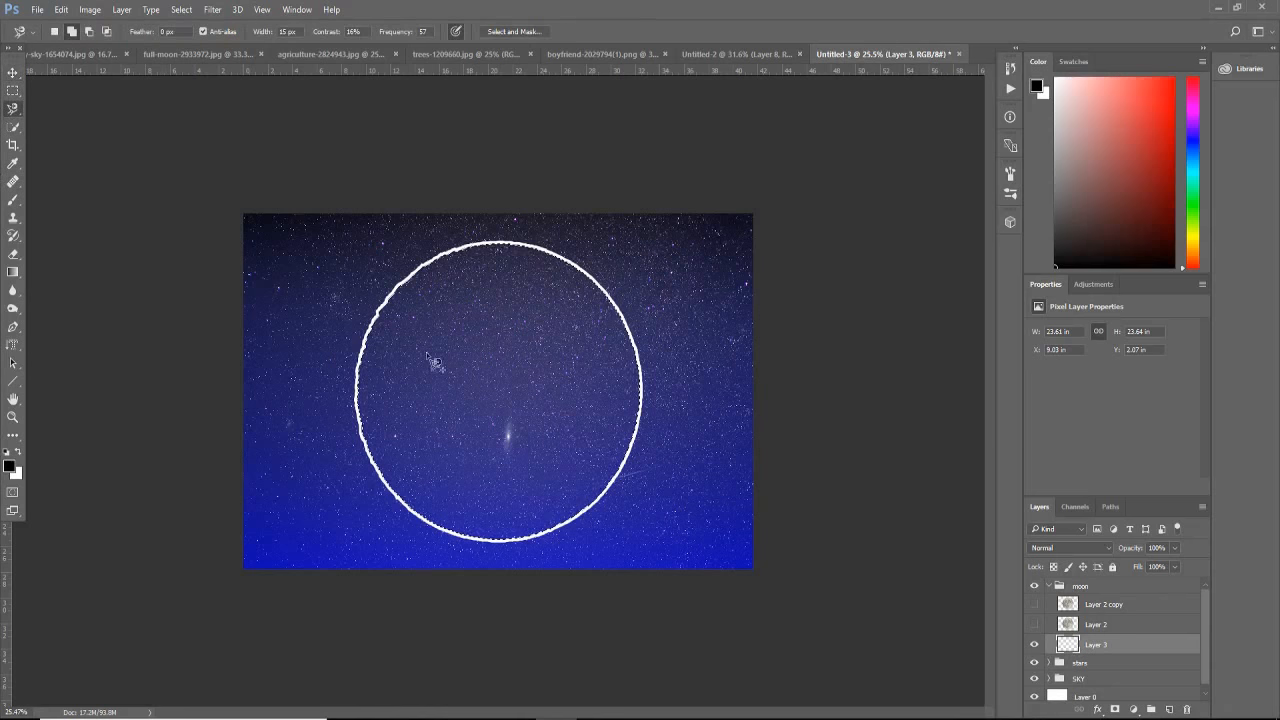
pyautogui.rightClick(443, 366)
pyautogui.click(452, 374)
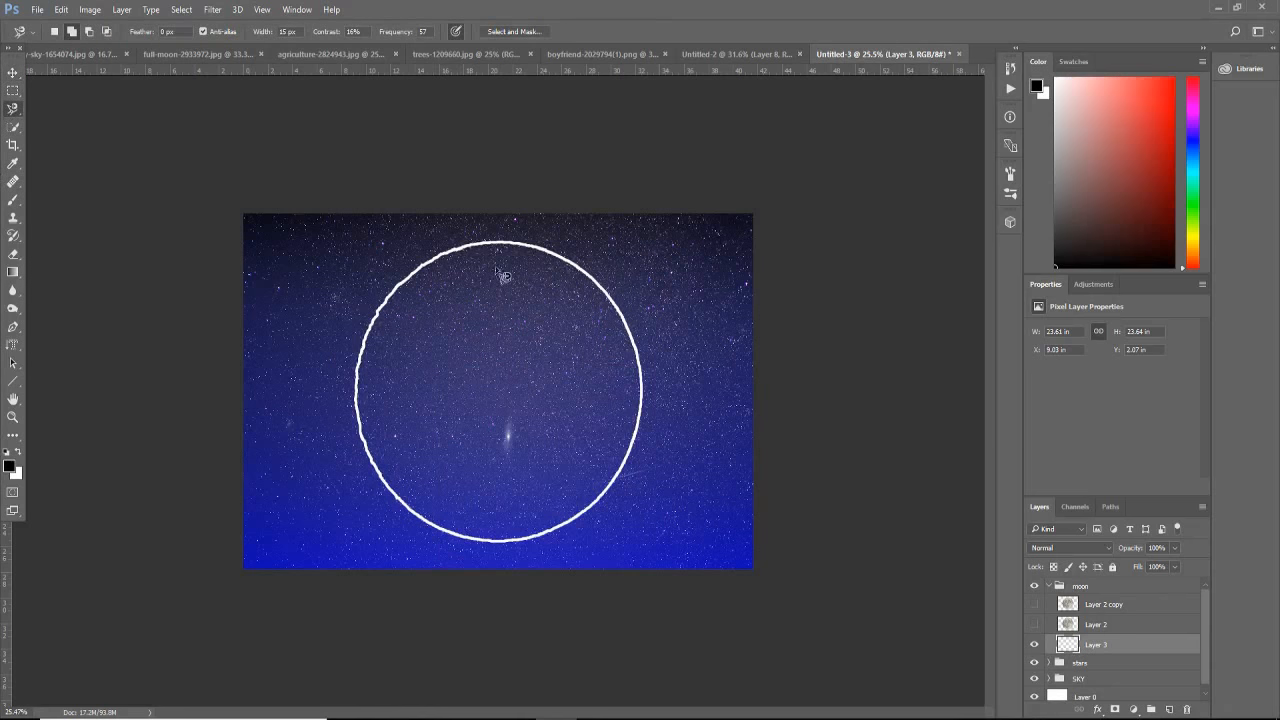
# Step: Apply a Gaussian Blur with a 47-pixel radius to the white ring to make a soft glow
pyautogui.click(212, 9)
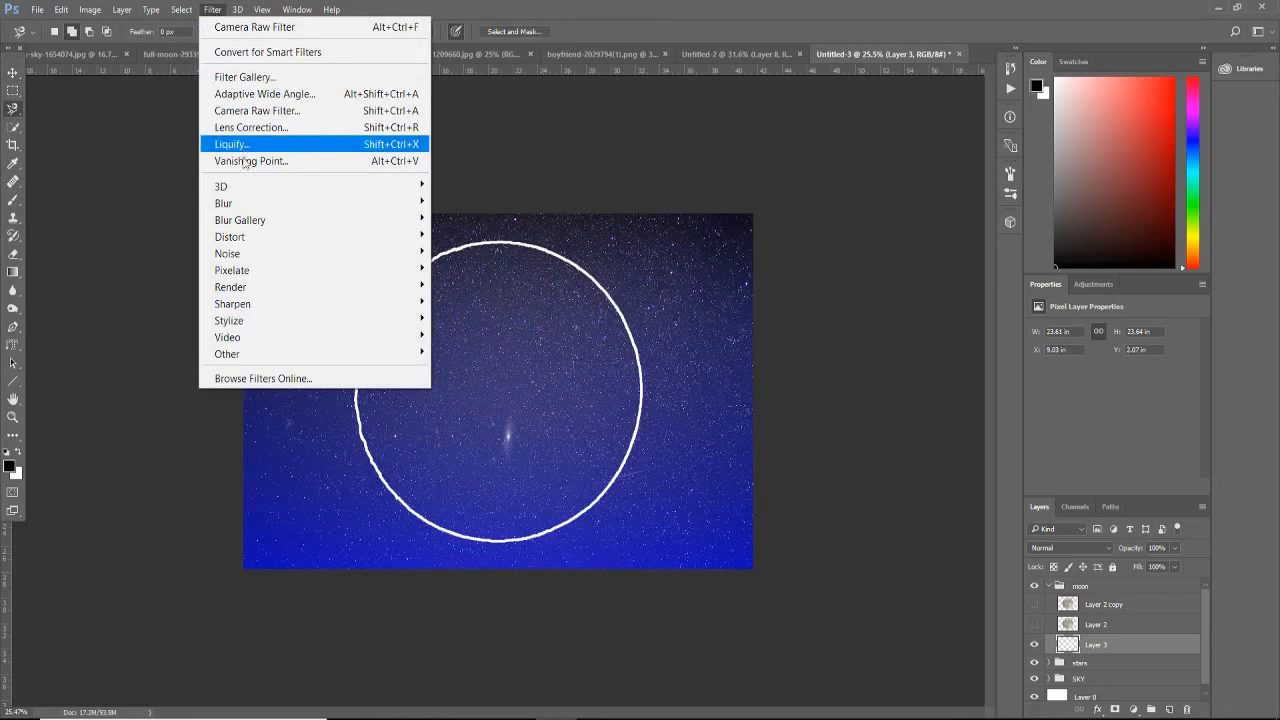
pyautogui.moveTo(258, 205)
pyautogui.click(475, 269)
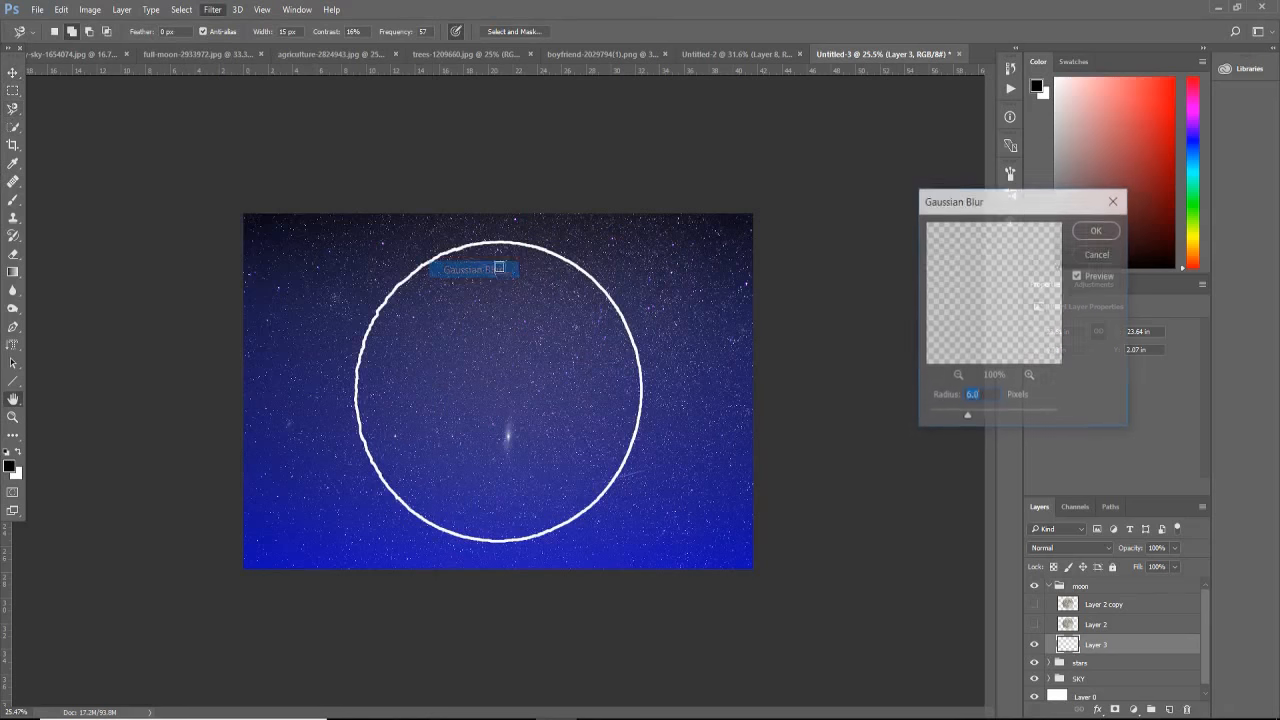
pyautogui.moveTo(979, 419); pyautogui.dragTo(996, 418)
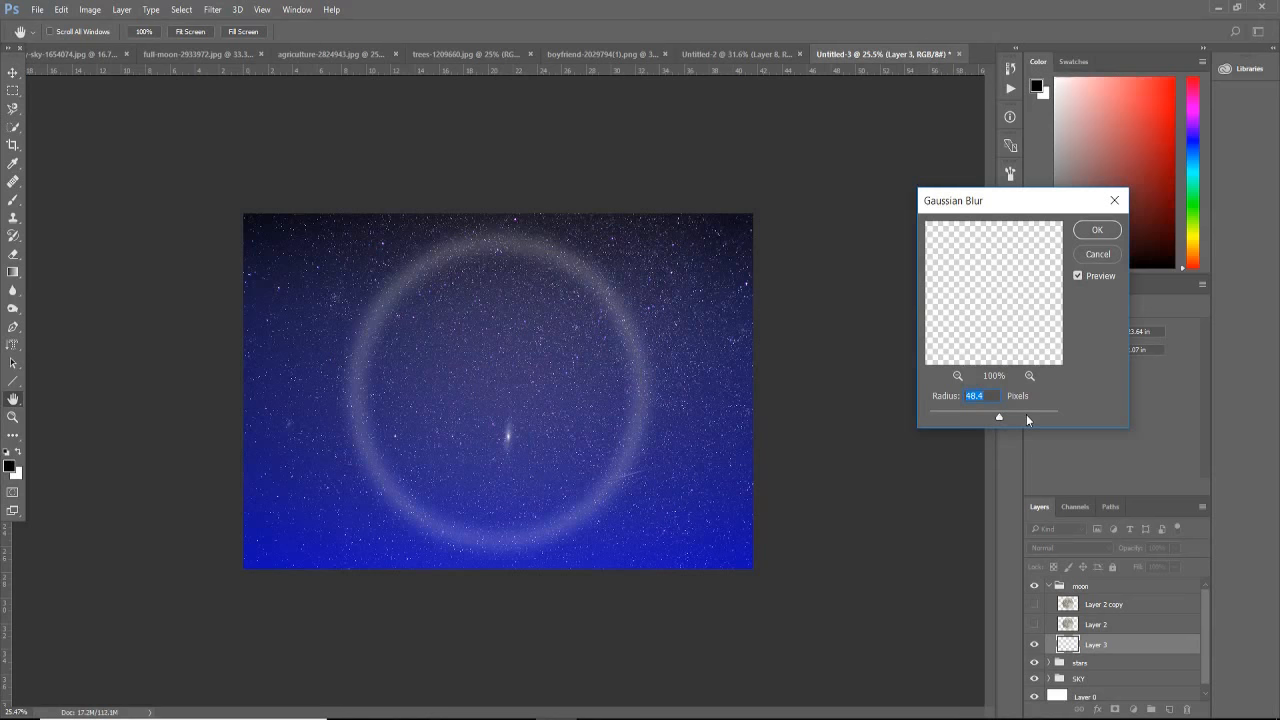
pyautogui.write('47')
pyautogui.click(1096, 230)
pyautogui.press('l')
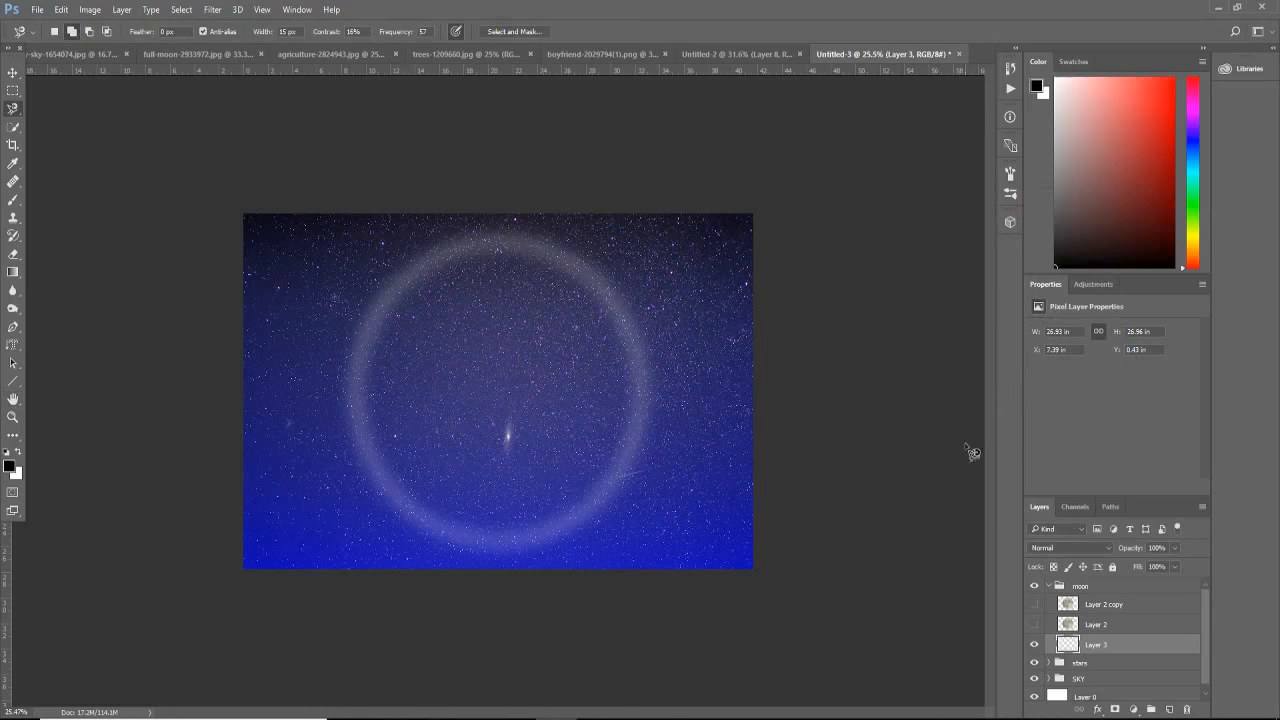
# Step: Show both moon layers again and add an empty layer above them in the moon group
pyautogui.click(1035, 624)
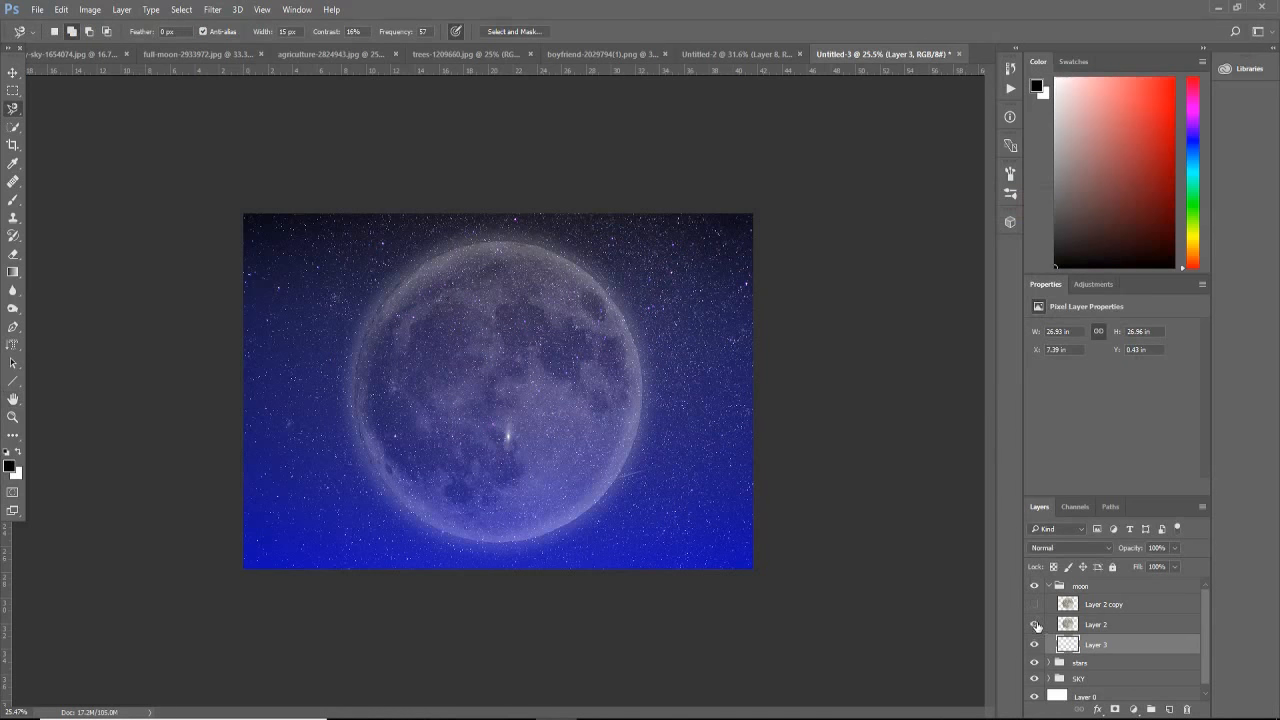
pyautogui.click(1034, 604)
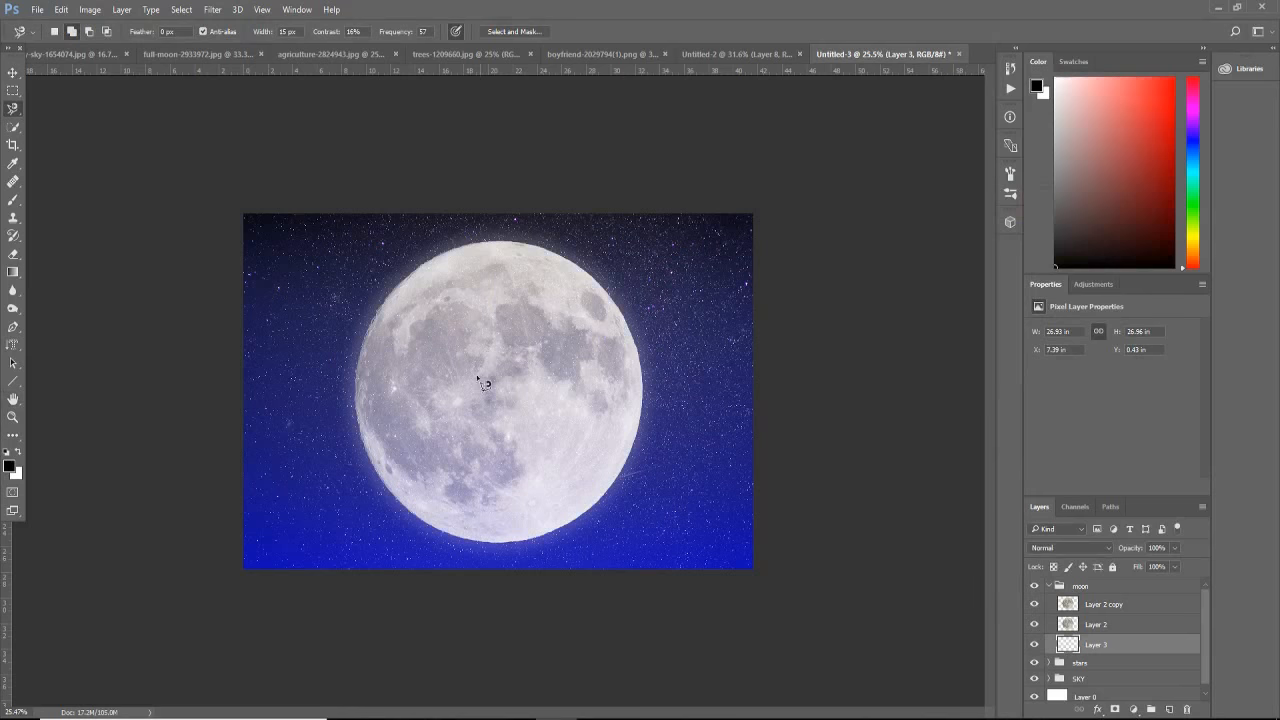
pyautogui.click(1098, 606)
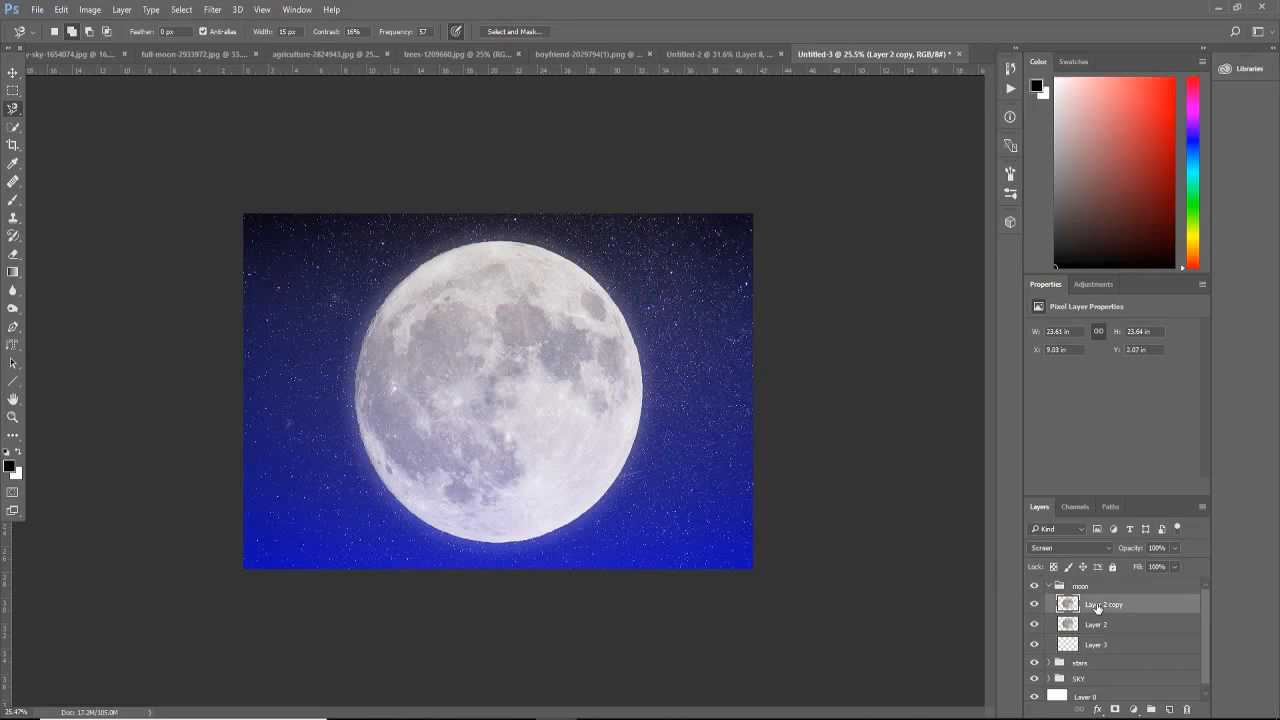
pyautogui.click(1170, 709)
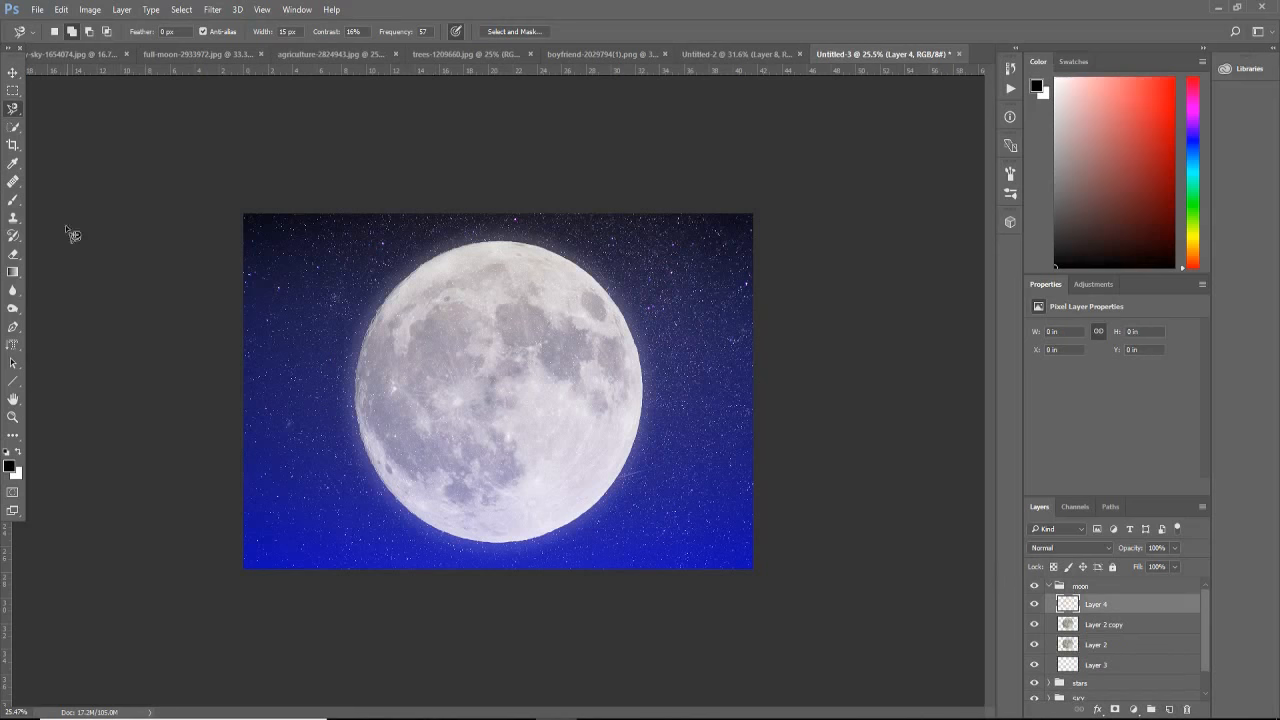
# Step: Paint soft white haze over the lower sky and the moon's centre with a 1600-pixel brush at 59% opacity
pyautogui.click(8, 203)
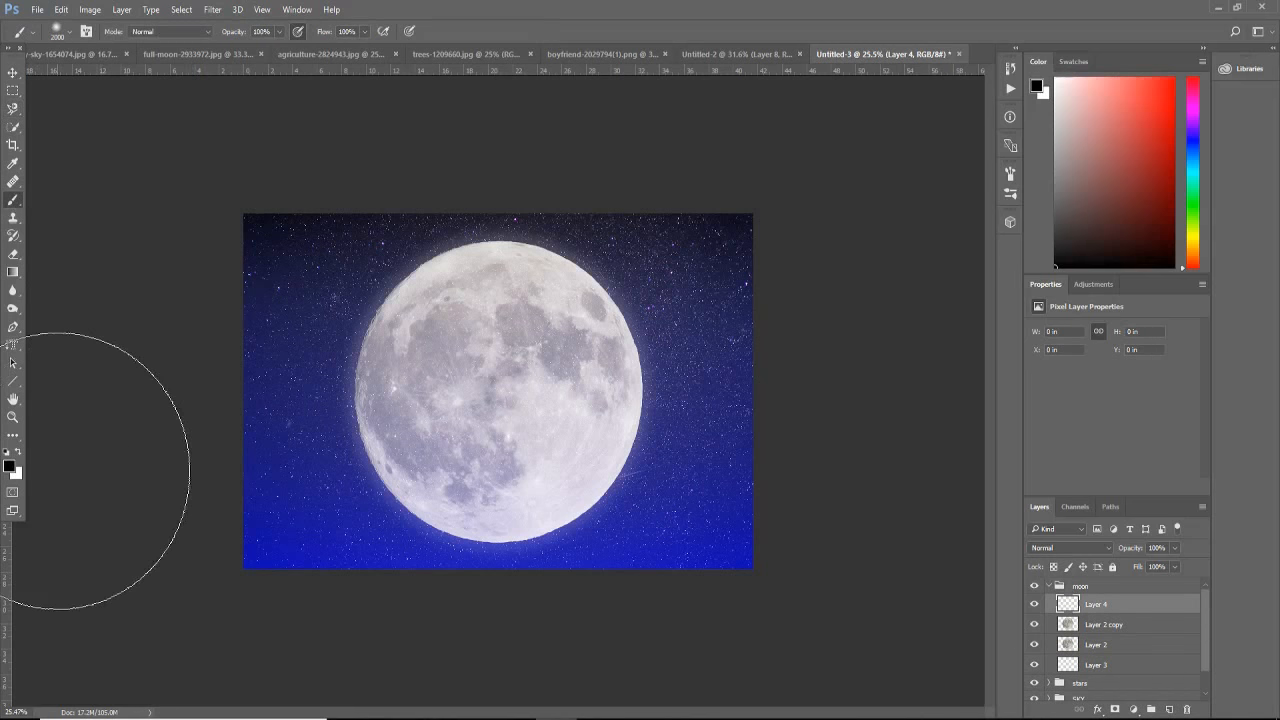
pyautogui.press('[')
pyautogui.press('[')
pyautogui.press('[')
pyautogui.press('[')
pyautogui.press('[')
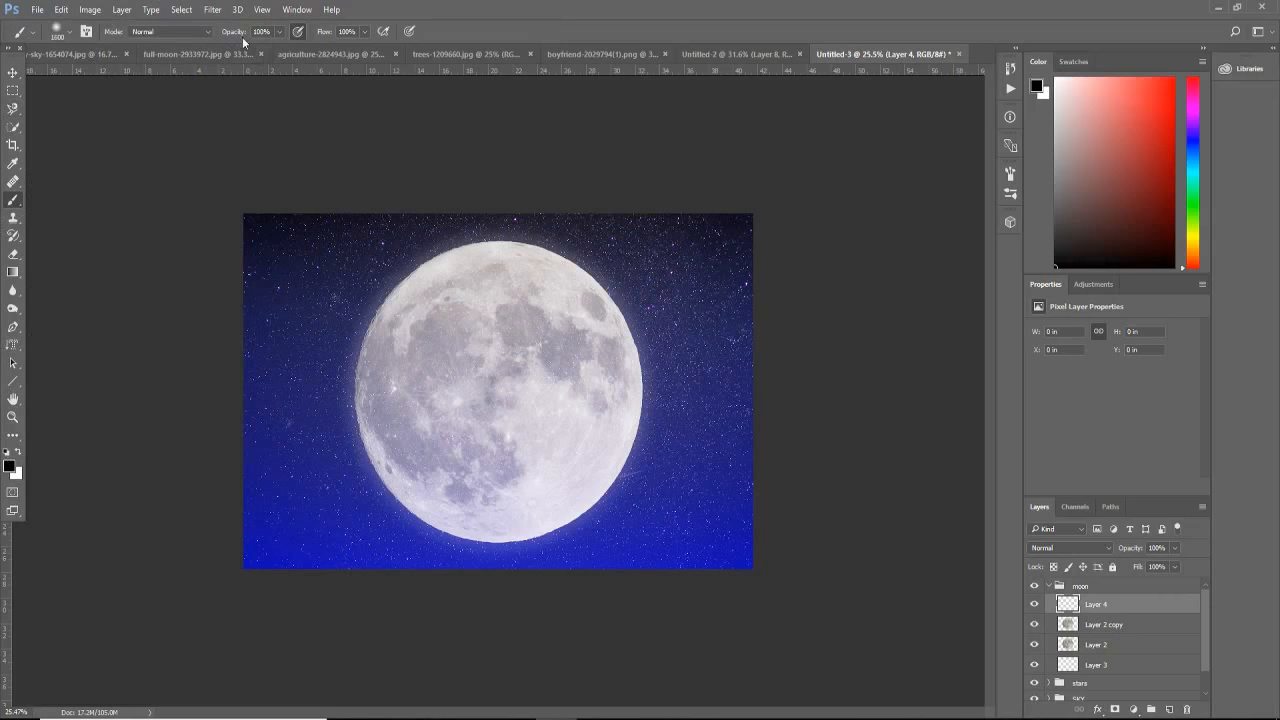
pyautogui.click(280, 31)
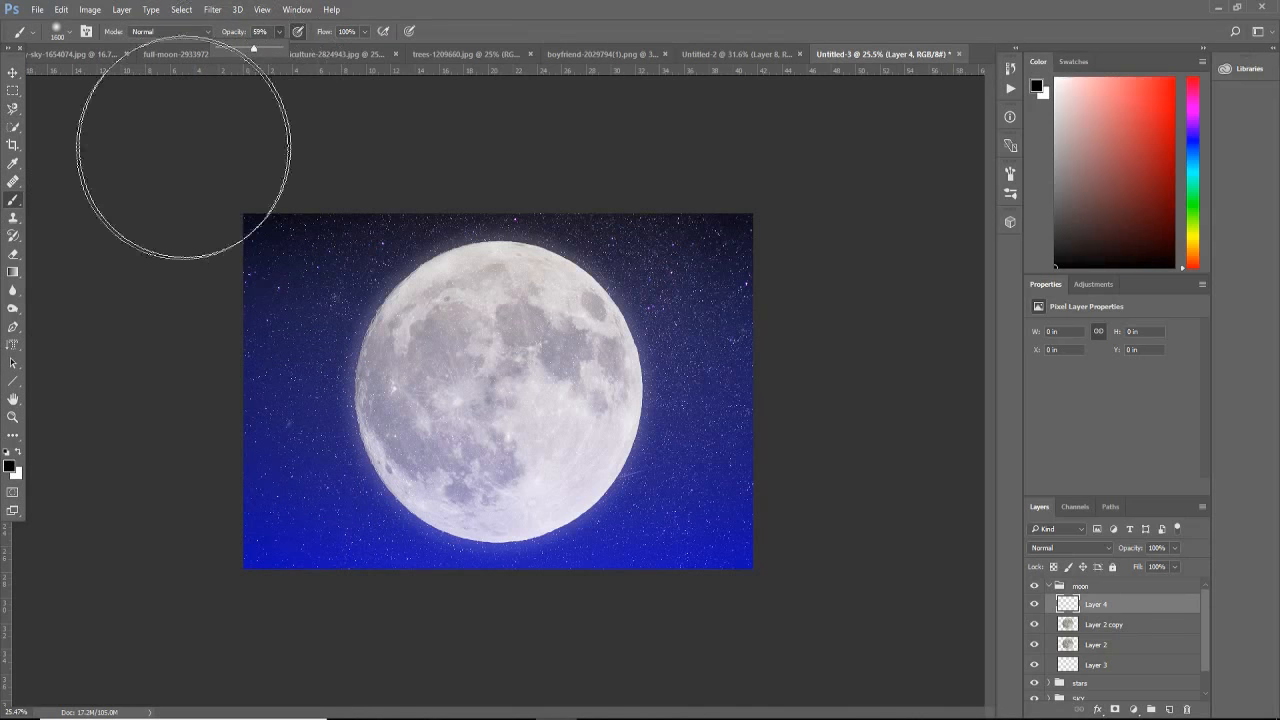
pyautogui.click(18, 453)
pyautogui.click(18, 453)
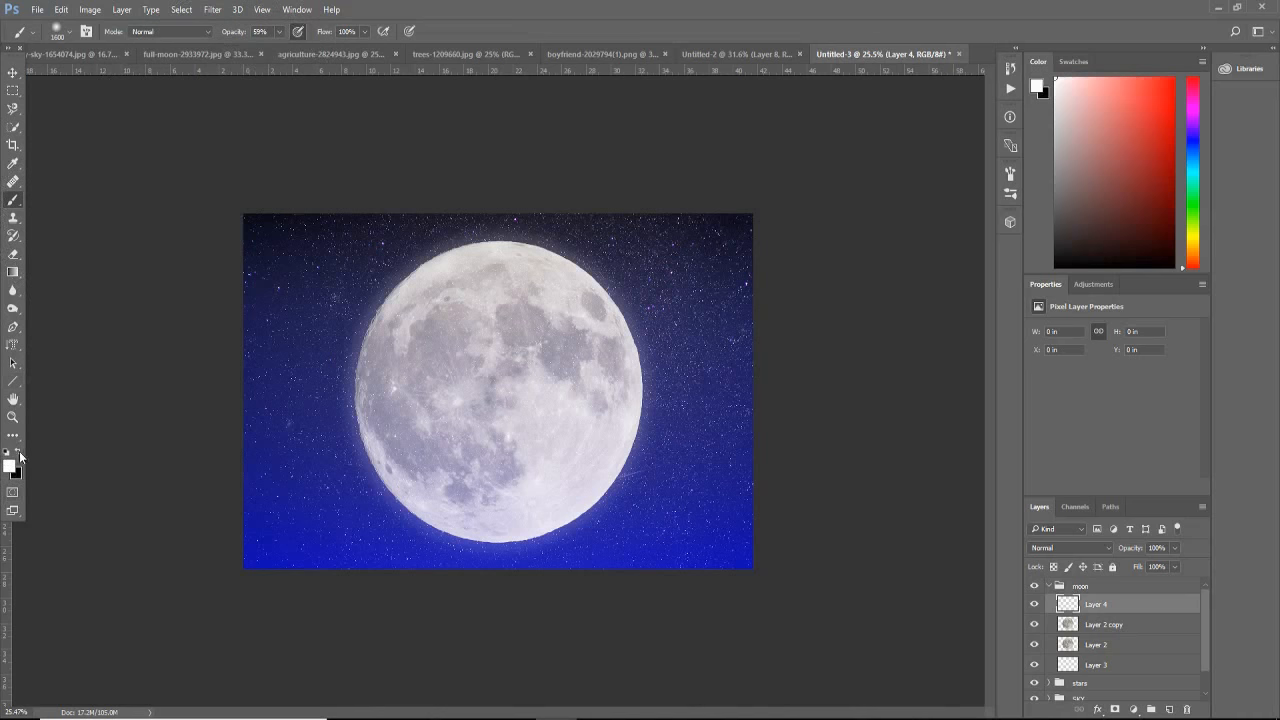
pyautogui.moveTo(289, 511)
pyautogui.mouseDown()
pyautogui.moveTo(329, 488)
pyautogui.moveTo(538, 460)
pyautogui.moveTo(790, 487)
pyautogui.moveTo(891, 537)
pyautogui.mouseUp()
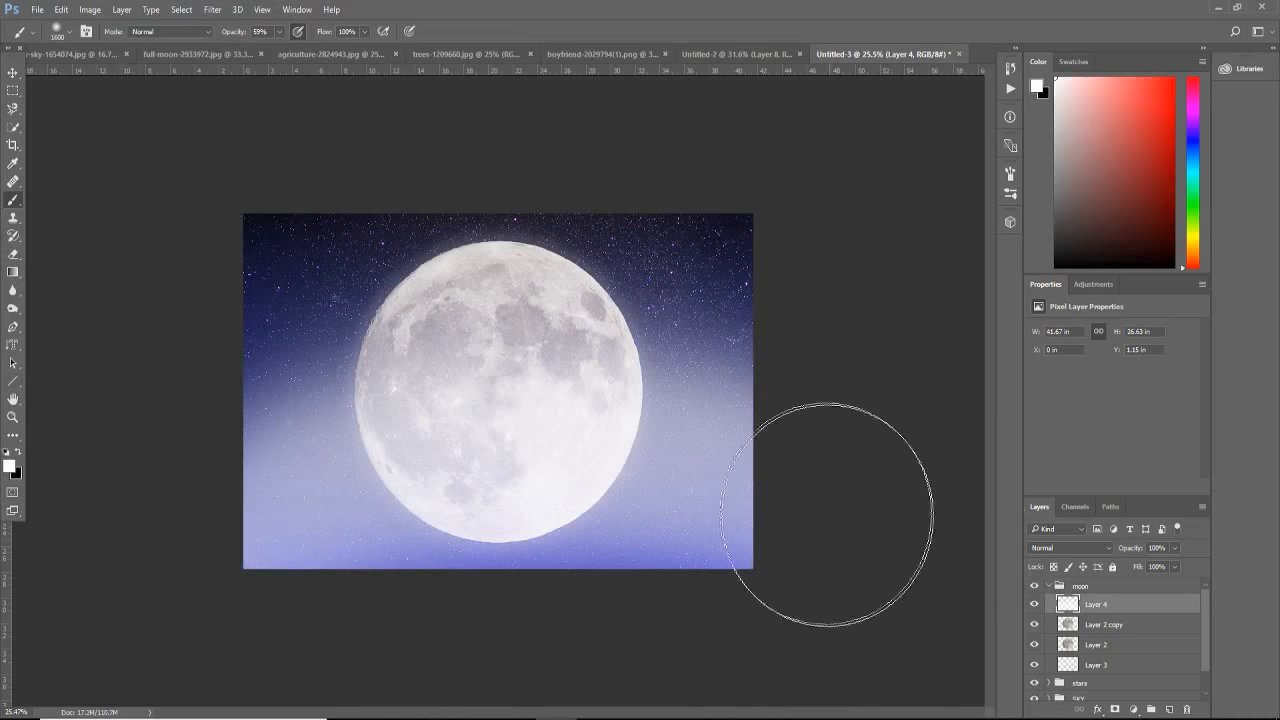
pyautogui.click(490, 355)
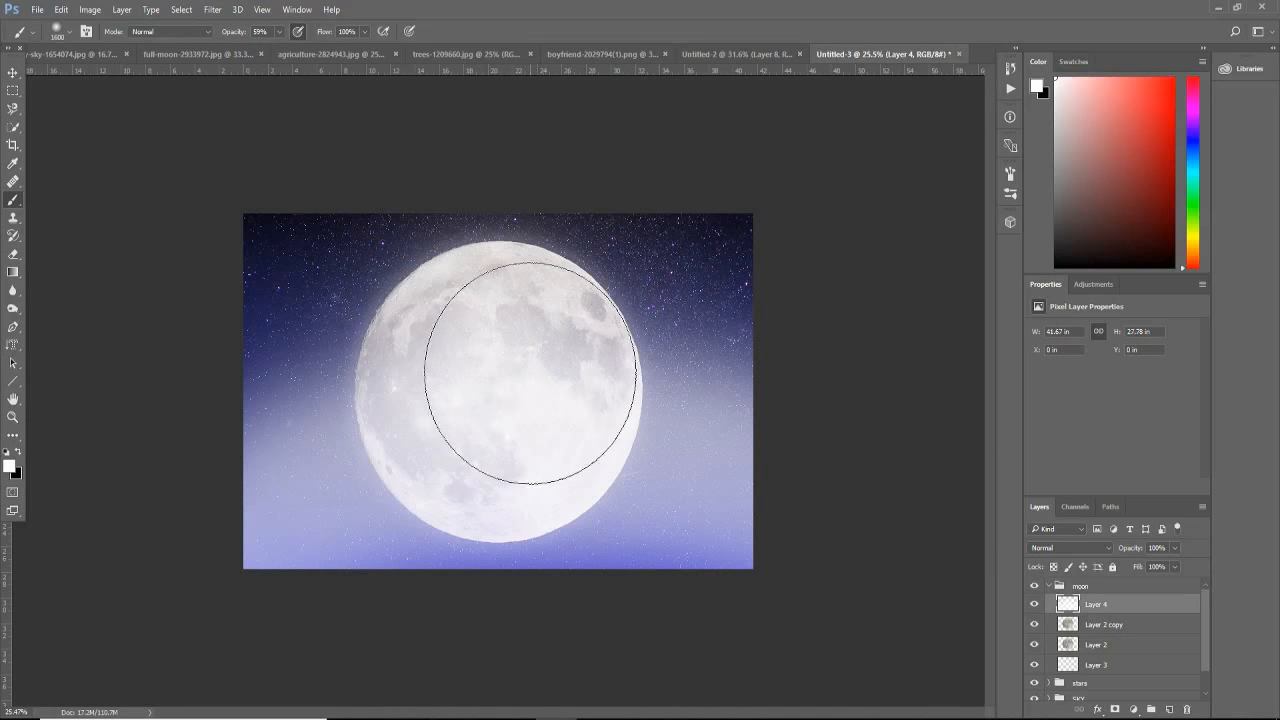
pyautogui.click(530, 366)
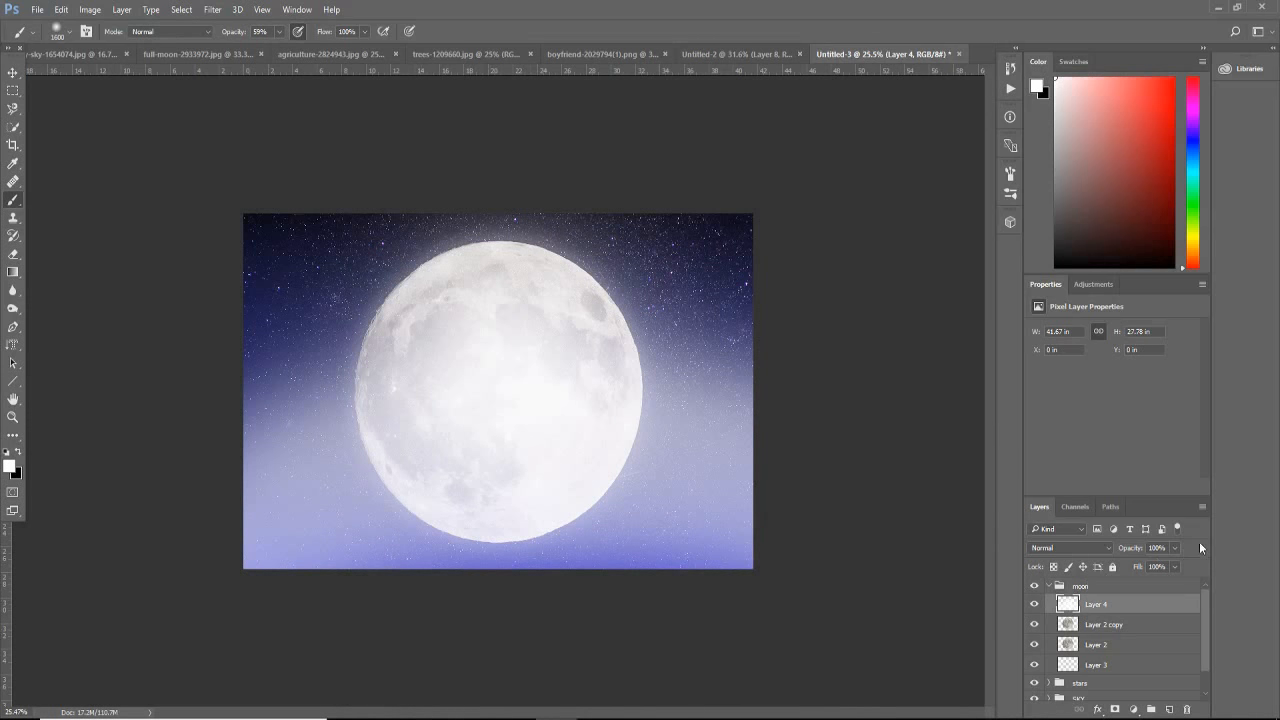
# Step: Reduce the haze layer's opacity to 70% and paint more white haze across the lower part of the sky
pyautogui.click(1177, 543)
pyautogui.click(1162, 566)
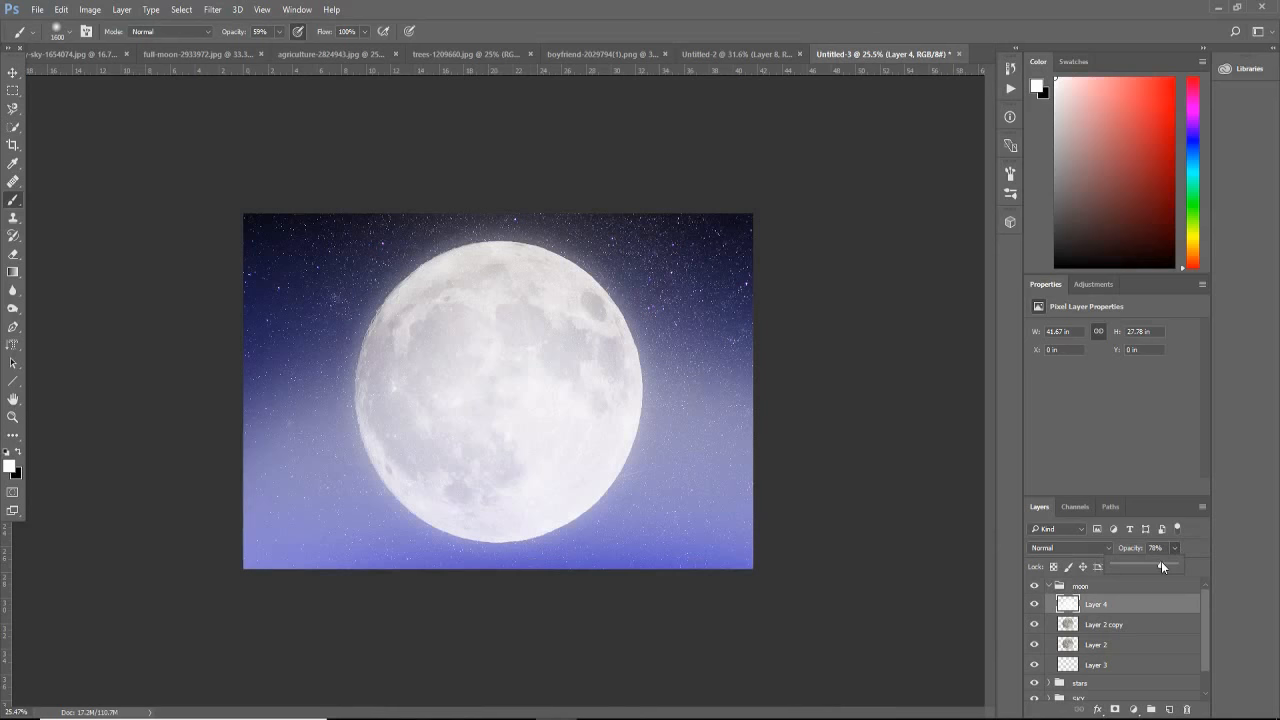
pyautogui.click(338, 448)
pyautogui.moveTo(330, 497)
pyautogui.mouseDown()
pyautogui.moveTo(466, 531)
pyautogui.moveTo(686, 517)
pyautogui.moveTo(668, 516)
pyautogui.mouseUp()
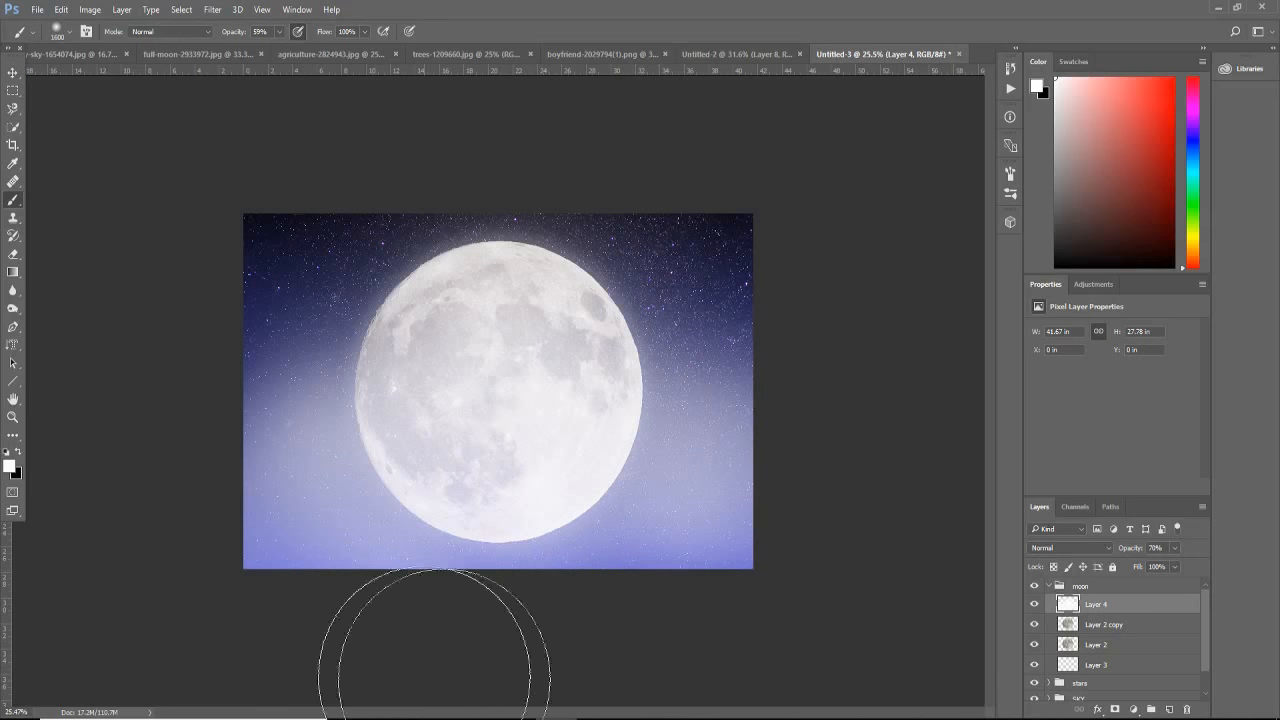
# Step: Set the haze layer's opacity to 64% and collapse the moon group
pyautogui.moveTo(1168, 563); pyautogui.dragTo(1172, 569)
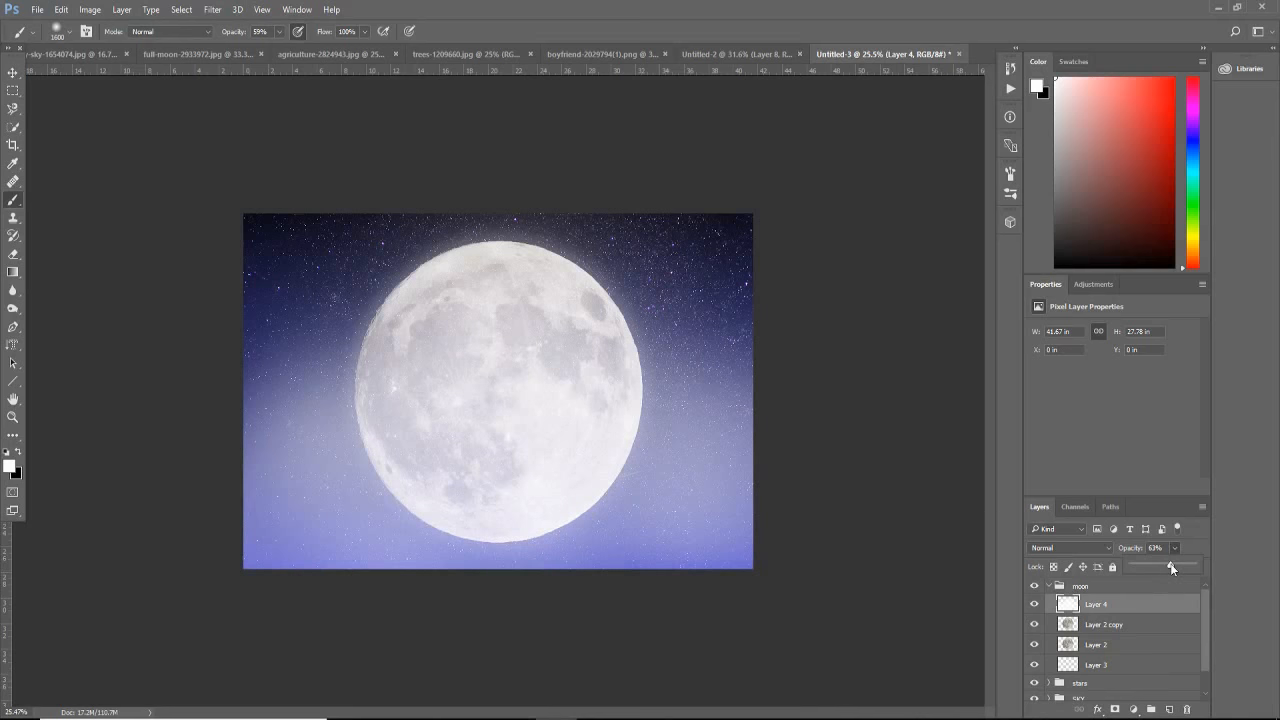
pyautogui.click(1050, 590)
pyautogui.click(1048, 587)
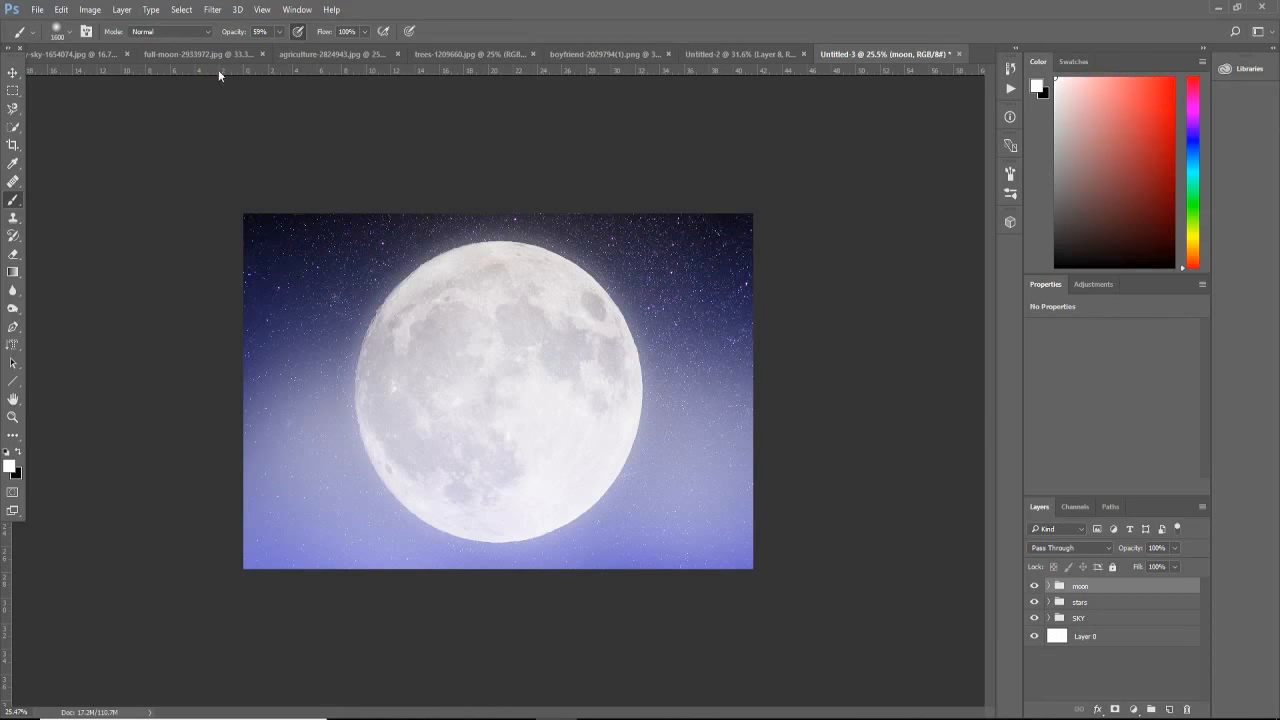
# Step: Select the grass across the full width of agriculture-2824943.jpg with a rectangular marquee, starting just below the houses
pyautogui.click(318, 54)
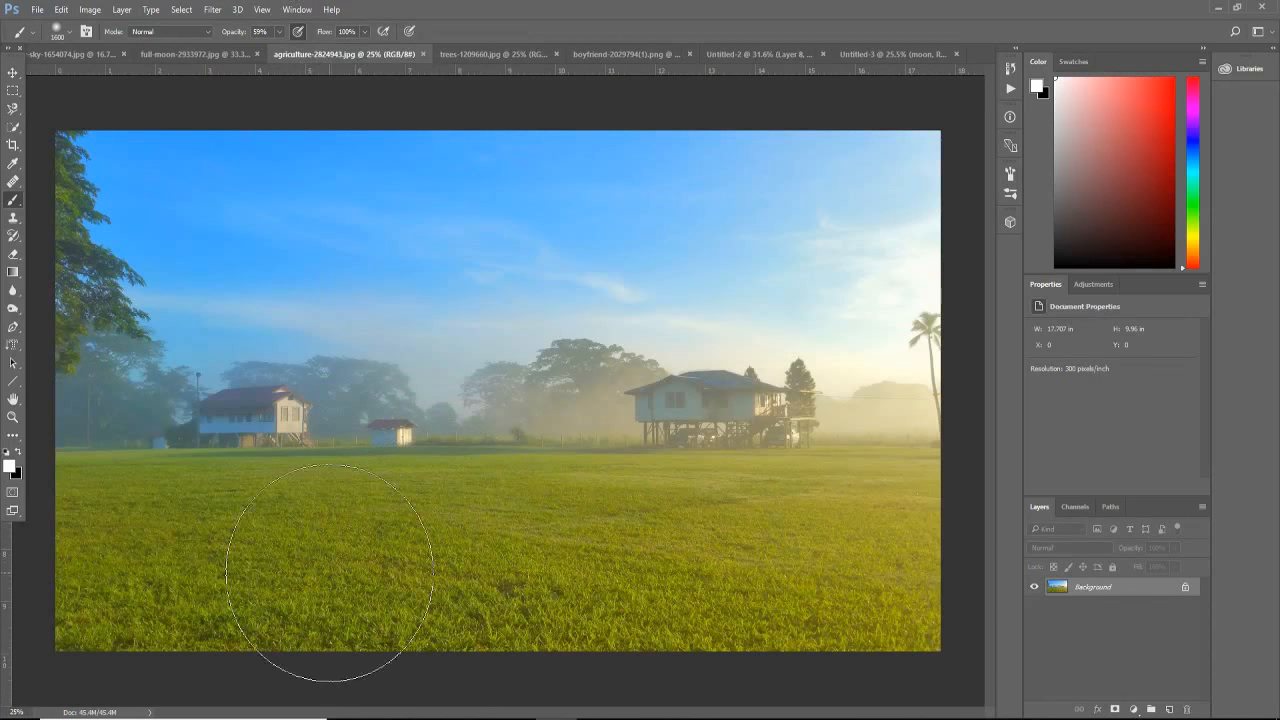
pyautogui.click(13, 108)
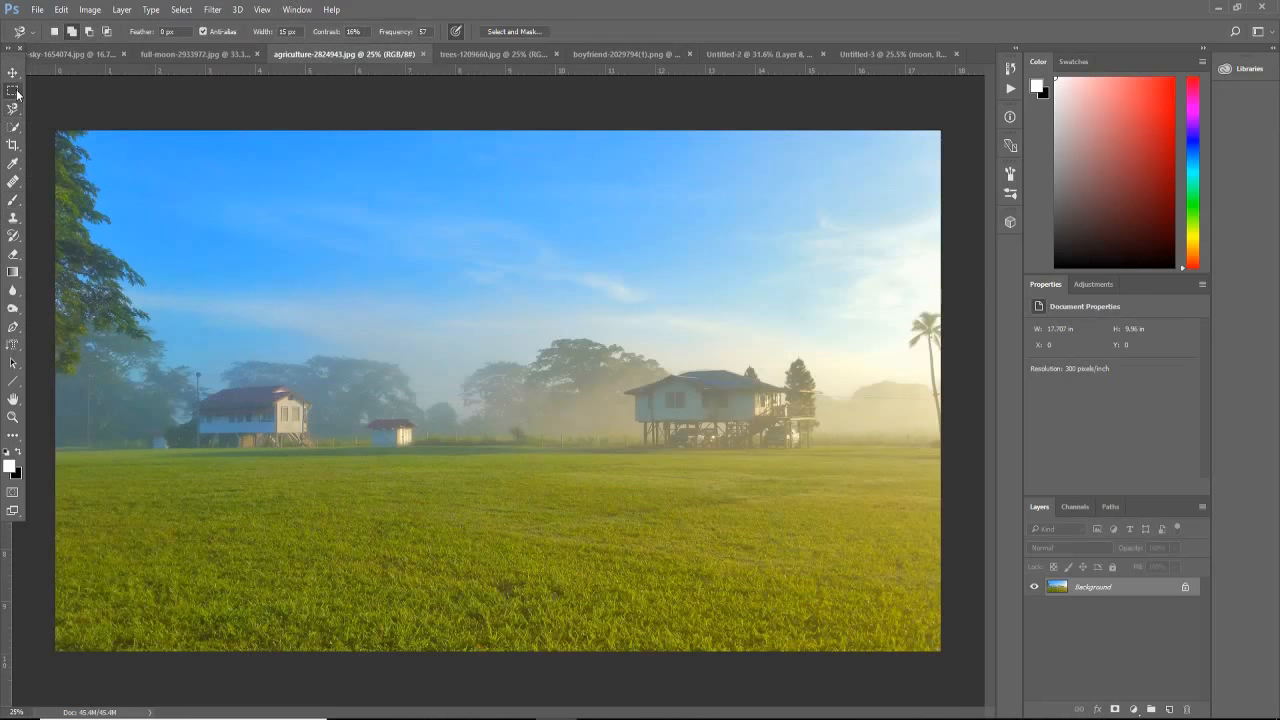
pyautogui.click(14, 91)
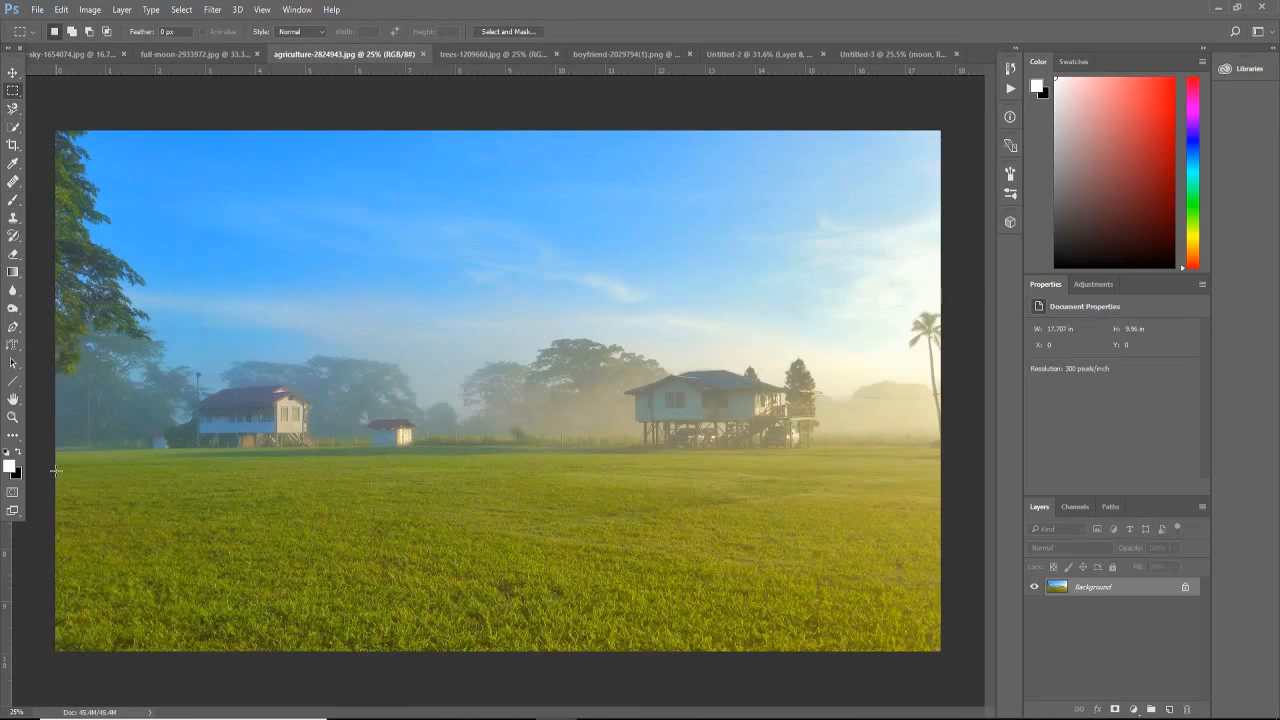
pyautogui.moveTo(56, 471); pyautogui.dragTo(950, 656)
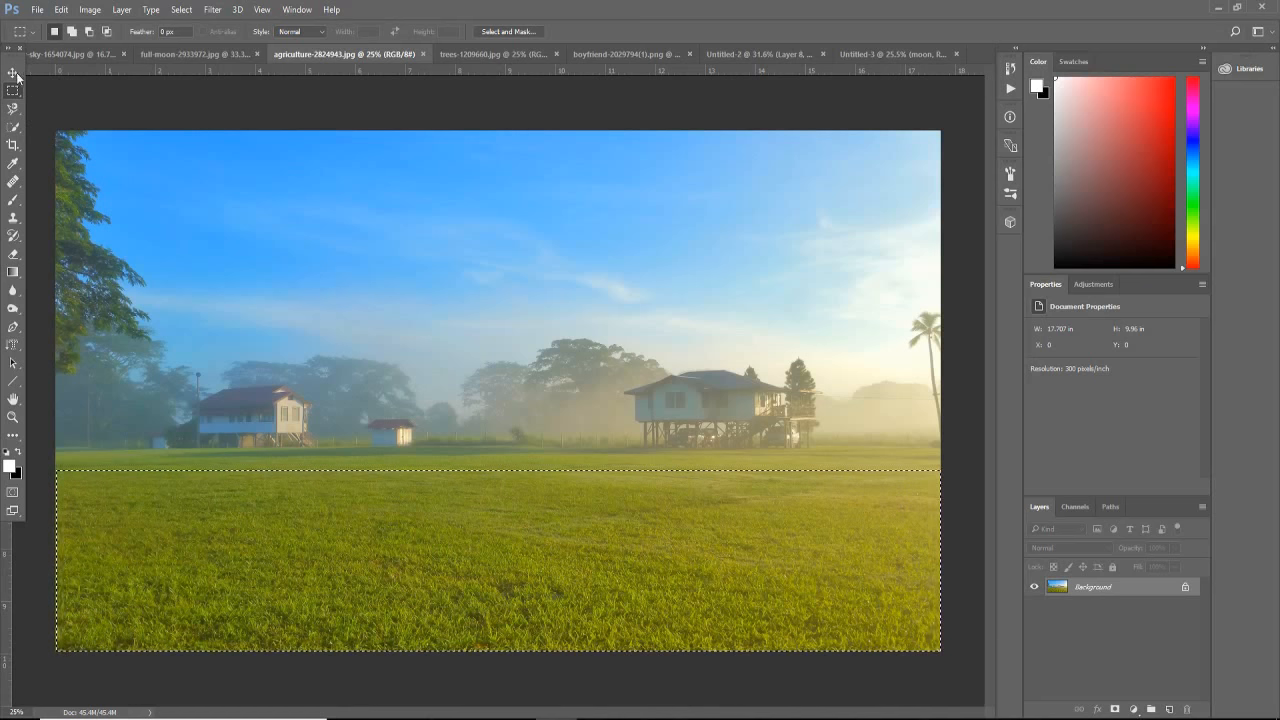
# Step: Move the selected grass into the Untitled-3 composite and place it over the lower half of the canvas
pyautogui.press('v')
pyautogui.moveTo(295, 518); pyautogui.dragTo(483, 418)
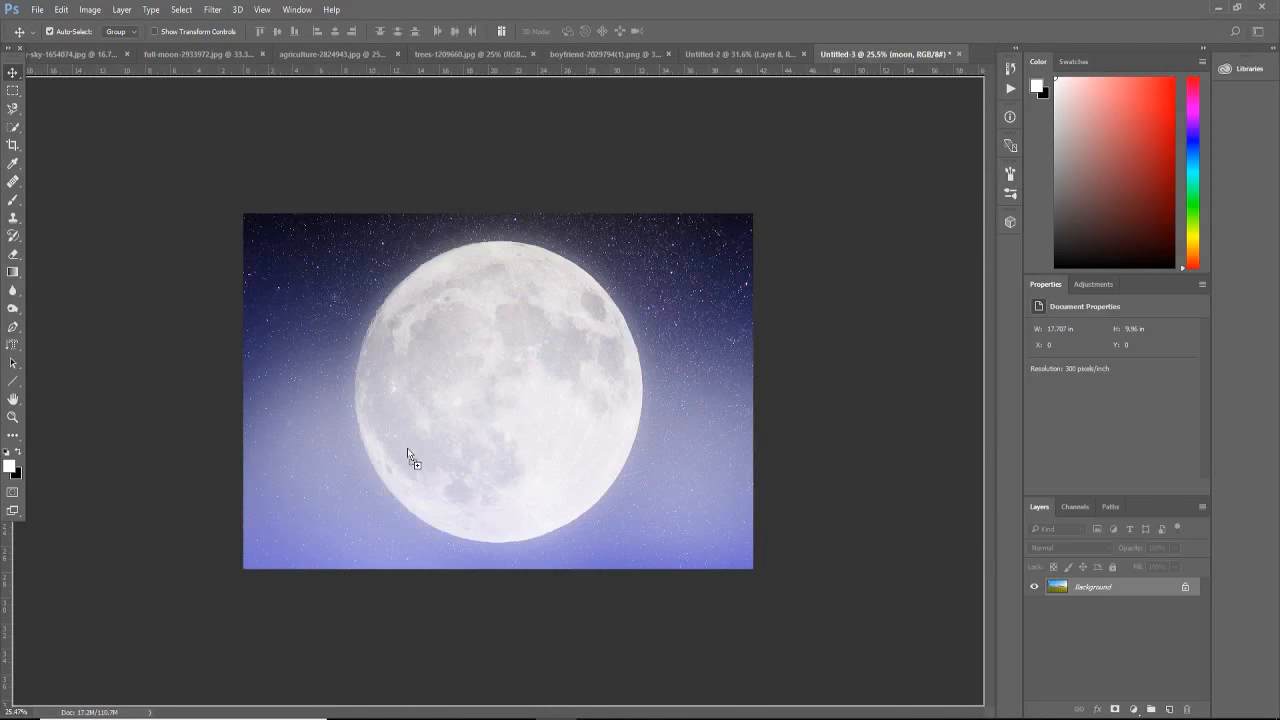
pyautogui.moveTo(409, 456); pyautogui.dragTo(412, 479)
pyautogui.hotkey('ctrl', 't')
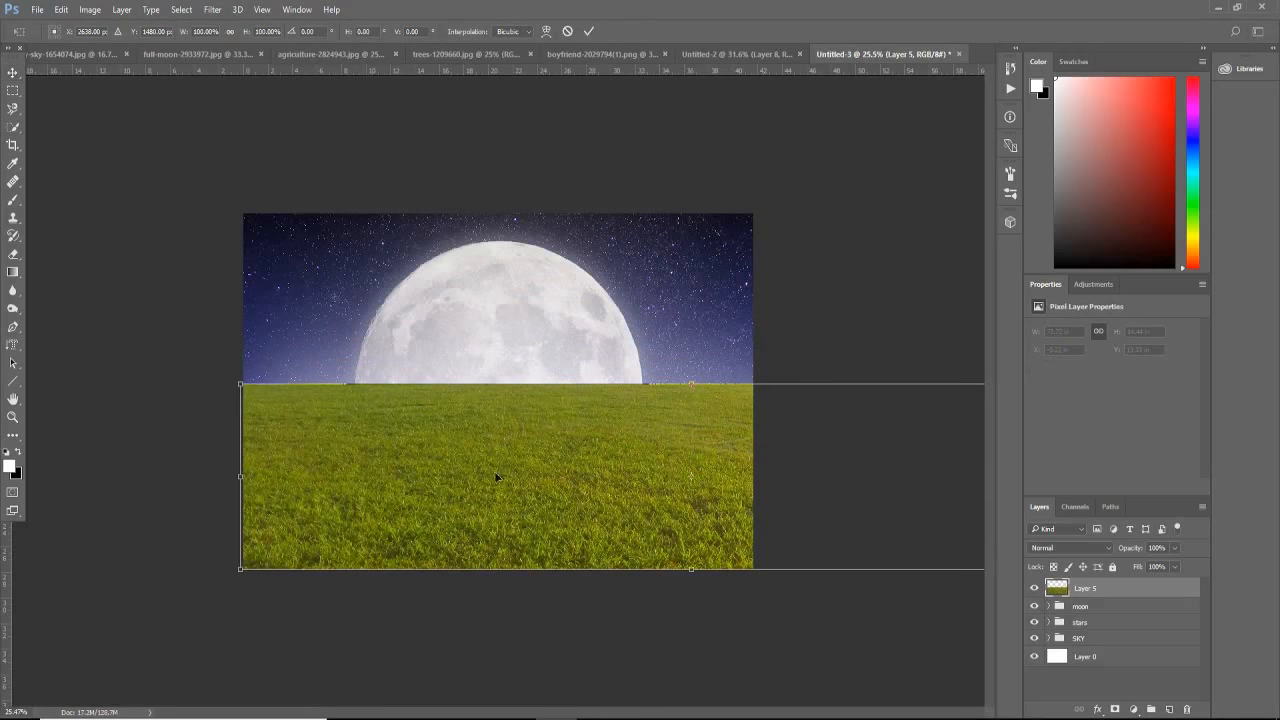
pyautogui.moveTo(356, 441); pyautogui.dragTo(216, 460)
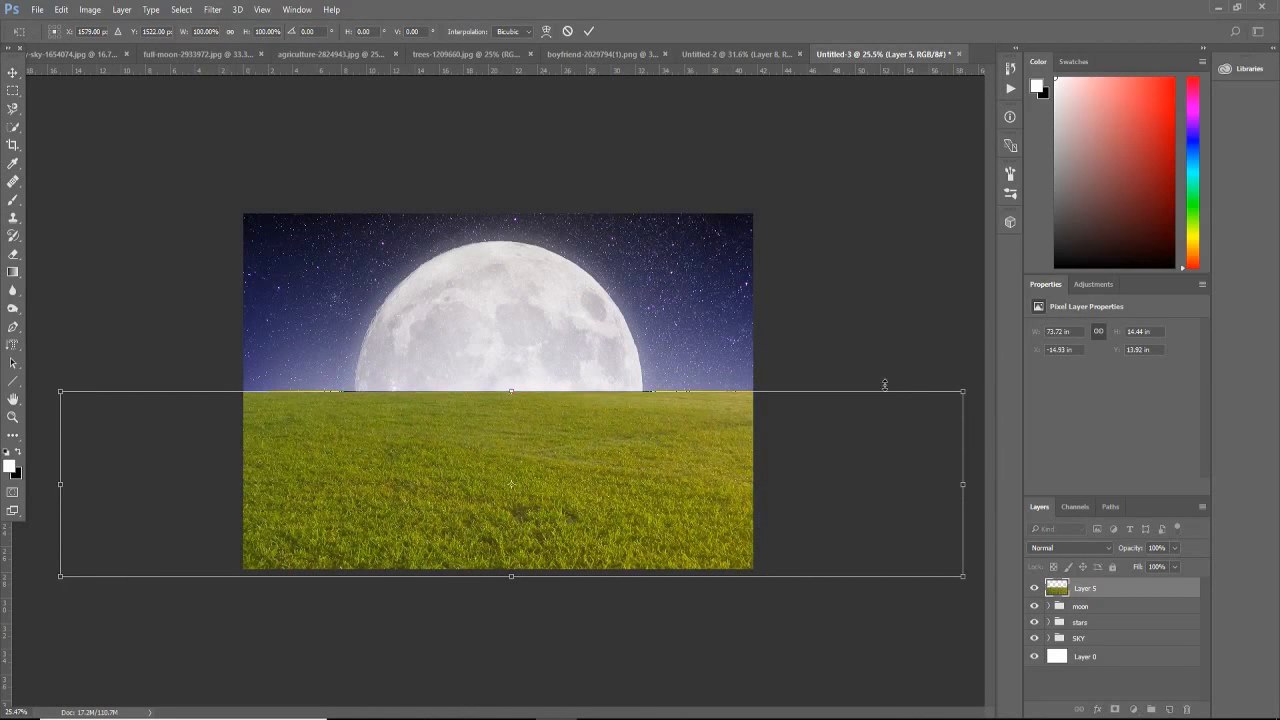
pyautogui.moveTo(960, 385); pyautogui.dragTo(862, 497)
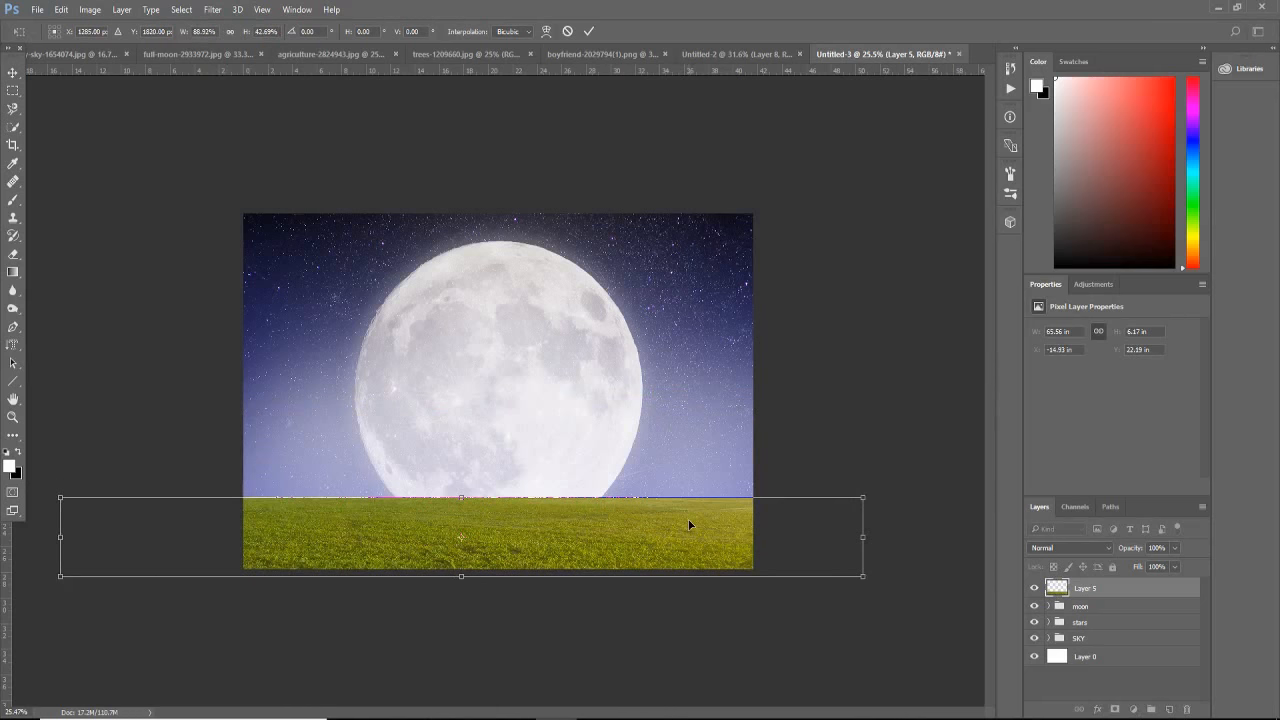
pyautogui.press('Escape')
# Step: Scale the grass layer to about 78.3% width and 83.85% height and centre it horizontally along the canvas's lower edge
pyautogui.hotkey('ctrl', 't')
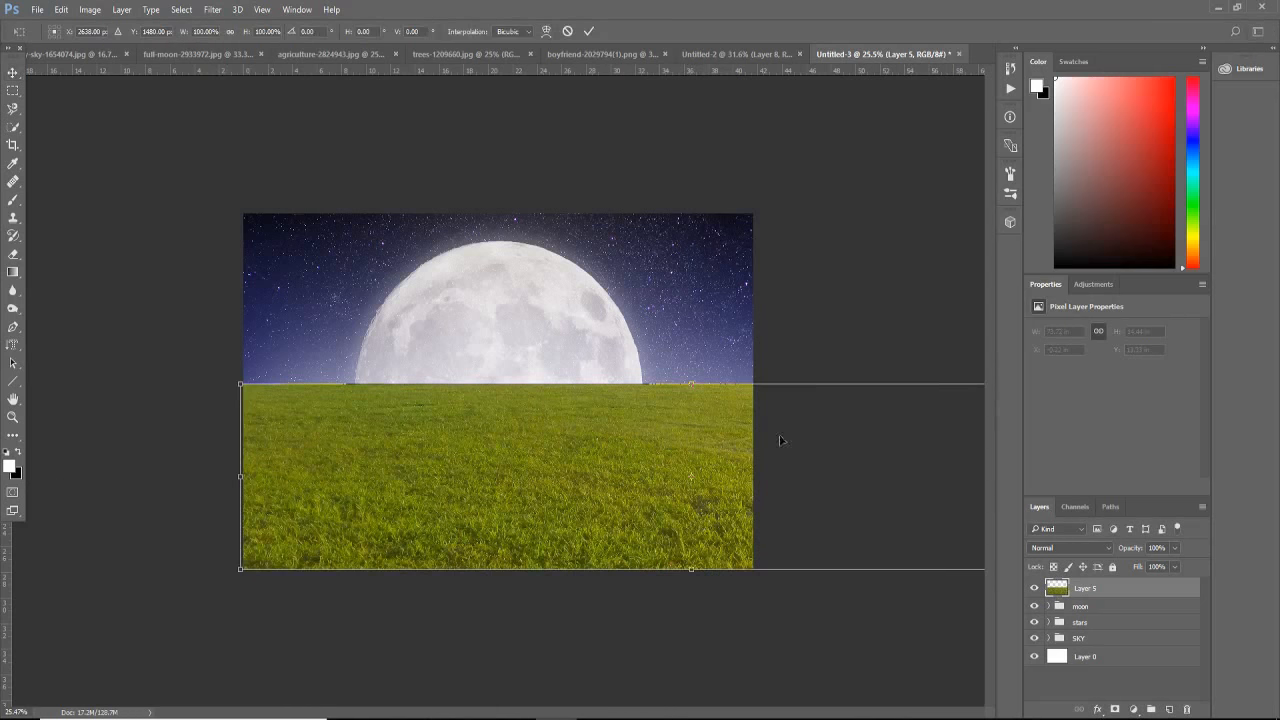
pyautogui.moveTo(240, 384); pyautogui.dragTo(386, 414)
pyautogui.moveTo(584, 457); pyautogui.dragTo(336, 468)
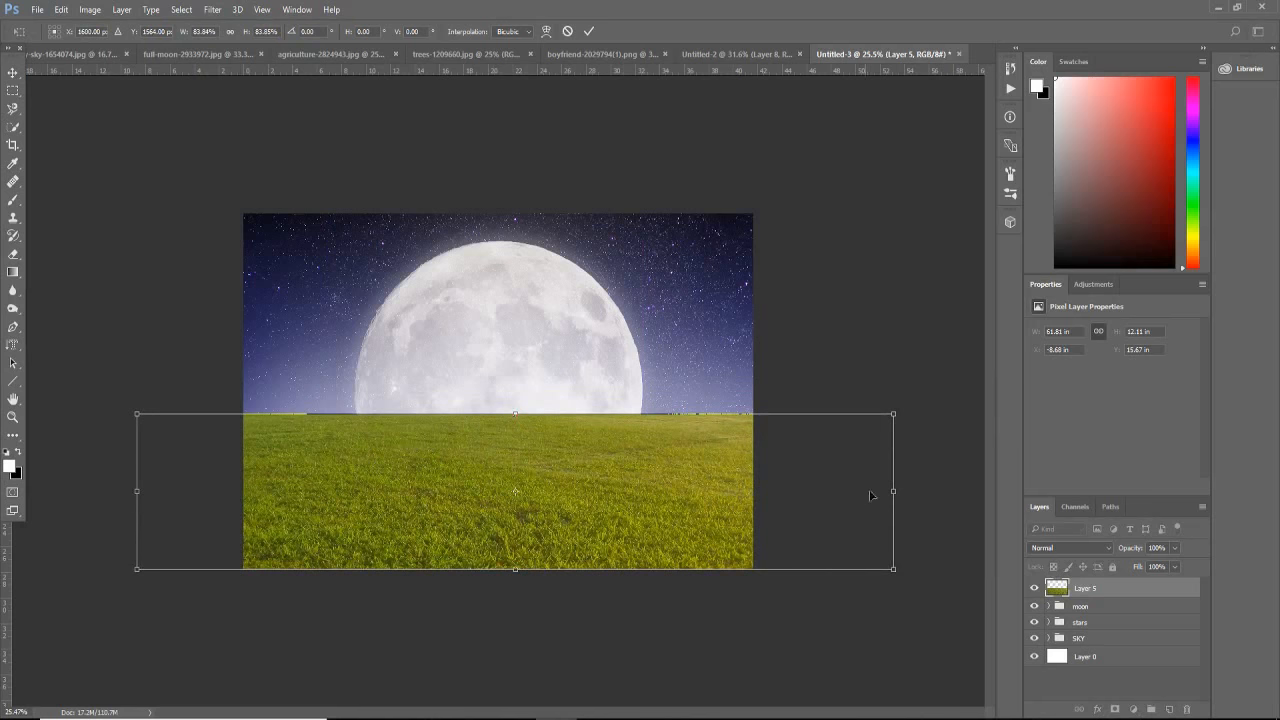
pyautogui.moveTo(895, 488); pyautogui.dragTo(843, 490)
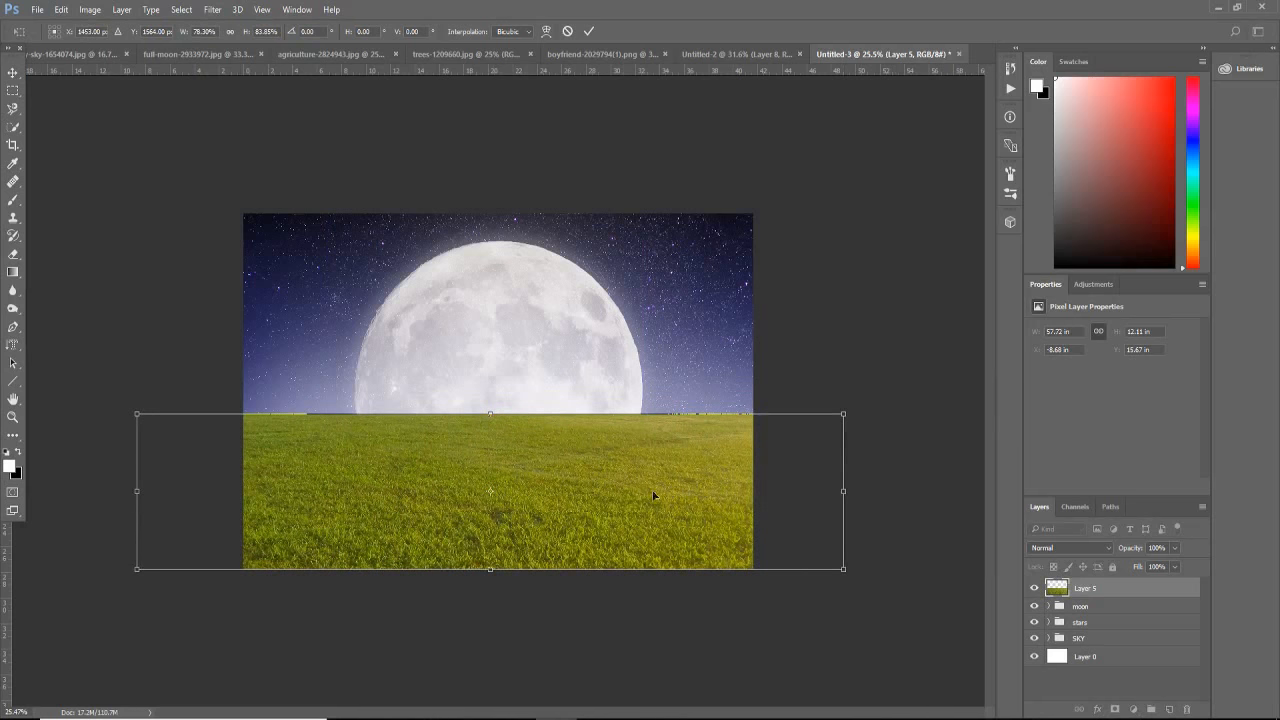
pyautogui.moveTo(622, 495); pyautogui.dragTo(632, 496)
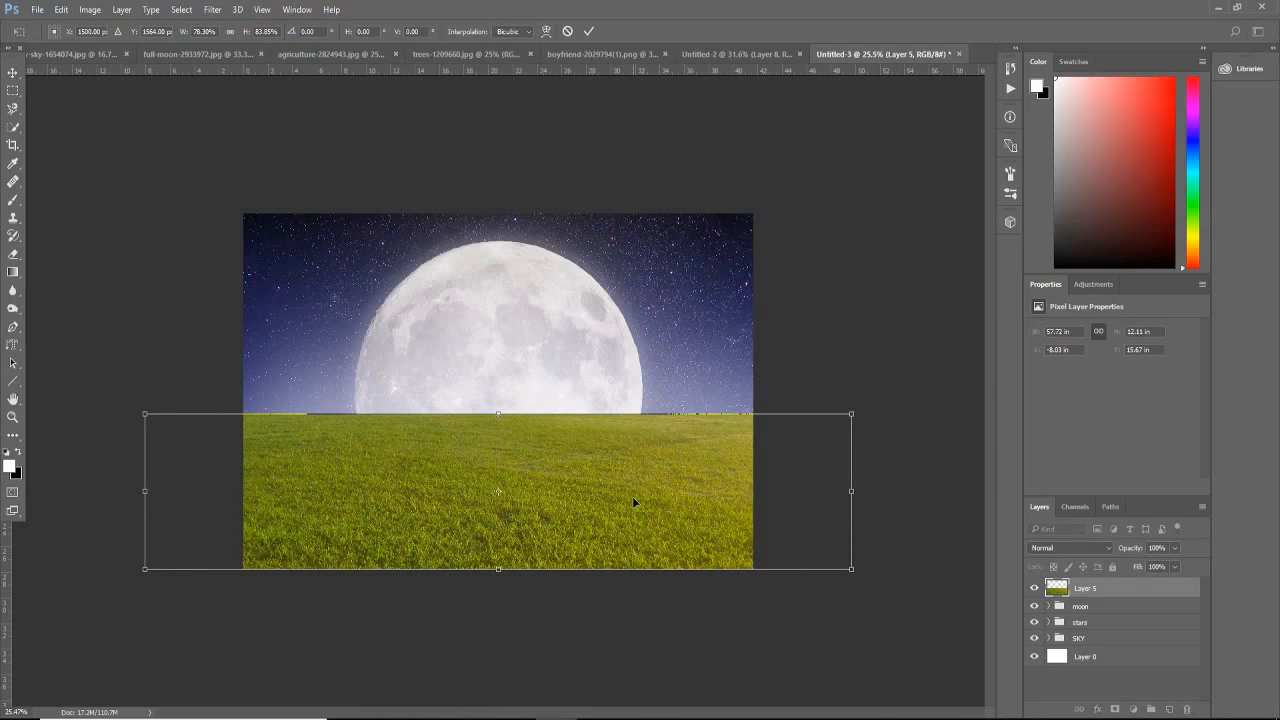
pyautogui.press('Return')
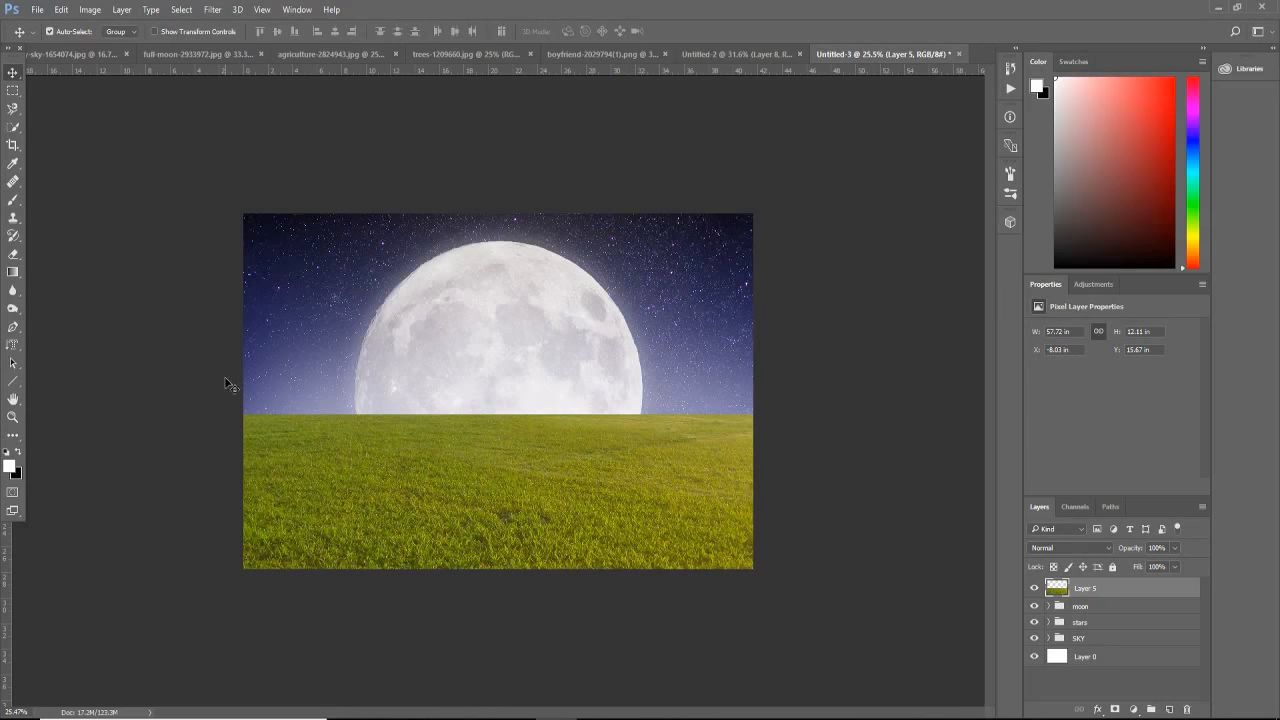
# Step: Warp the grass layer into a rounded hill by lowering its upper outer corners and adjusting the mesh edges, keeping the crest centred below the moon
pyautogui.click(60, 10)
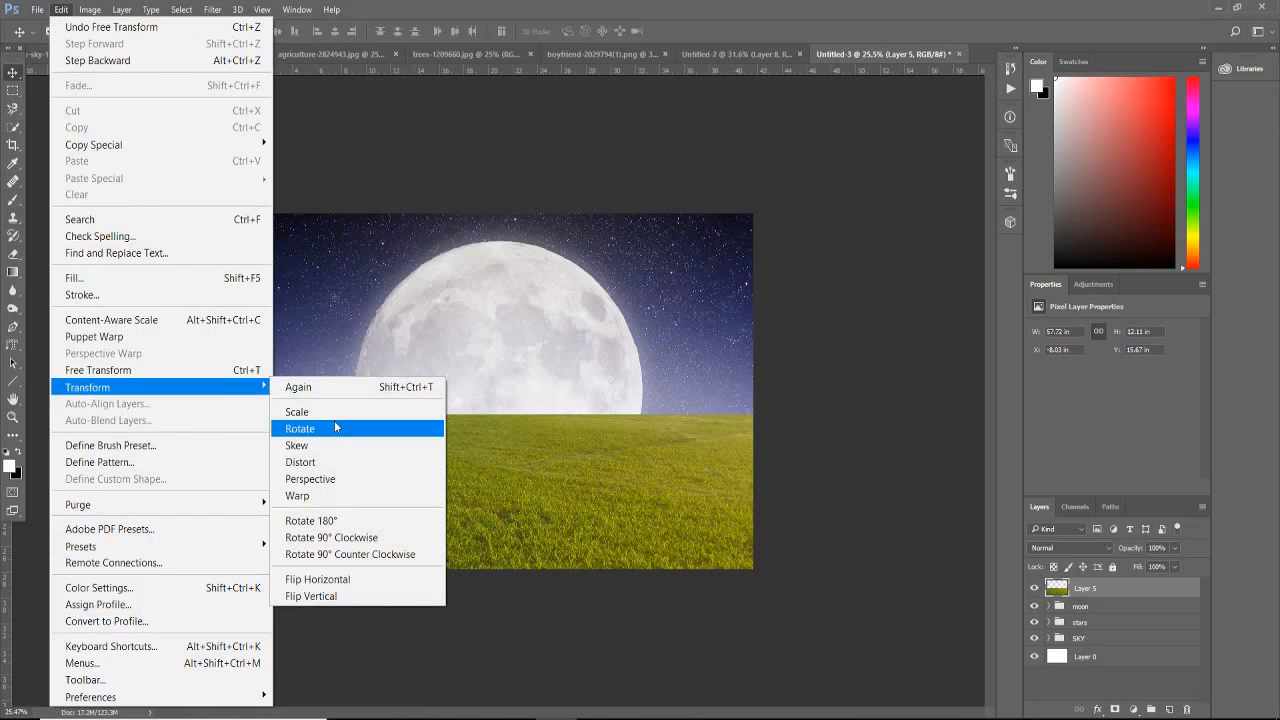
pyautogui.click(337, 497)
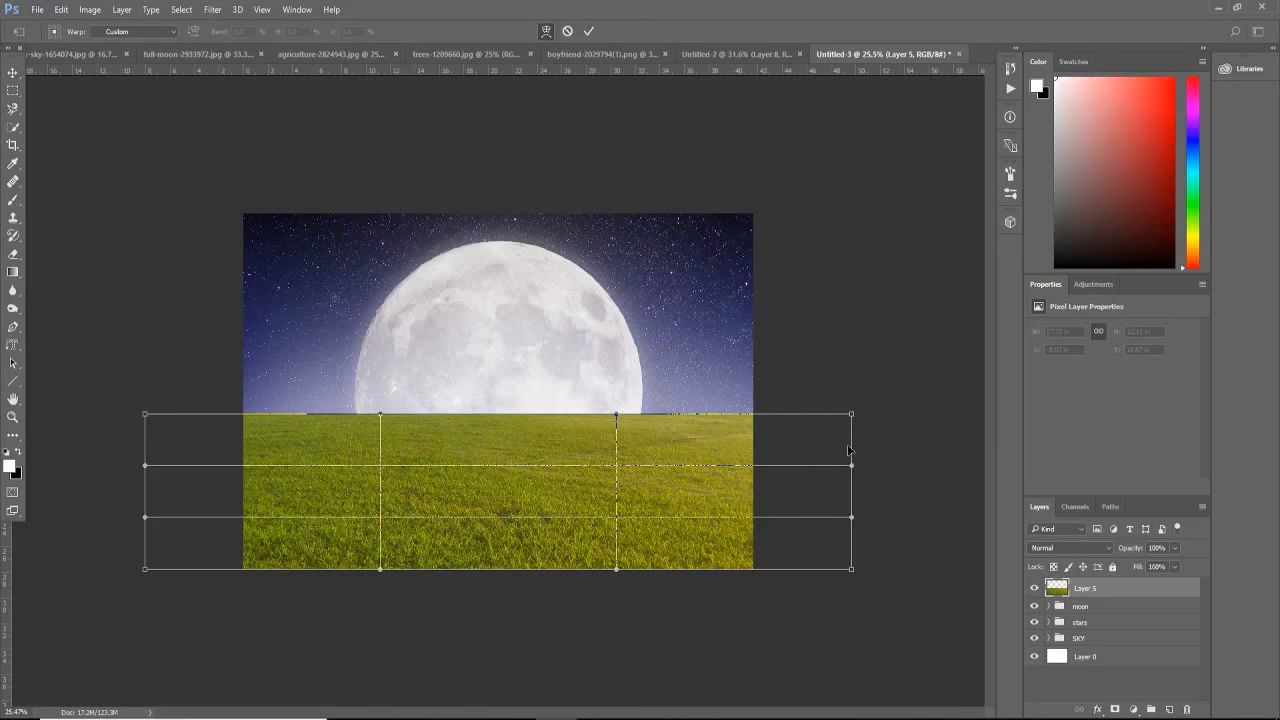
pyautogui.moveTo(852, 418); pyautogui.dragTo(850, 464)
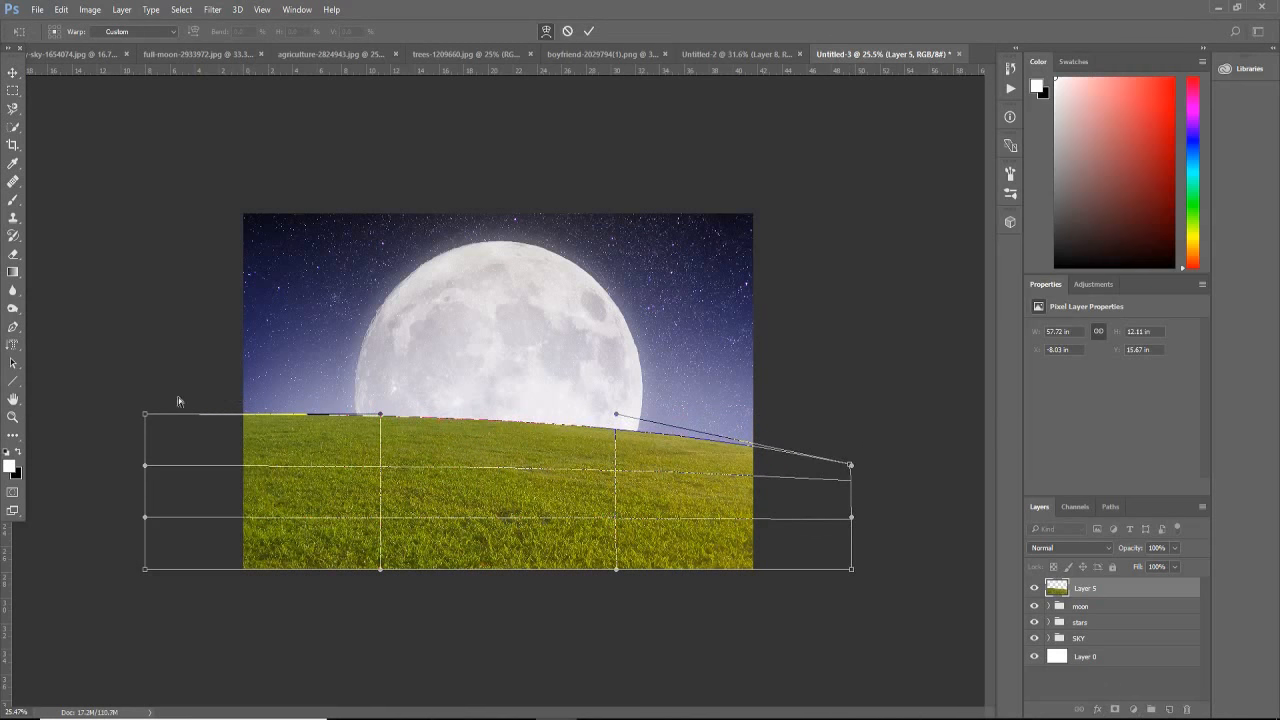
pyautogui.moveTo(146, 414); pyautogui.dragTo(138, 470)
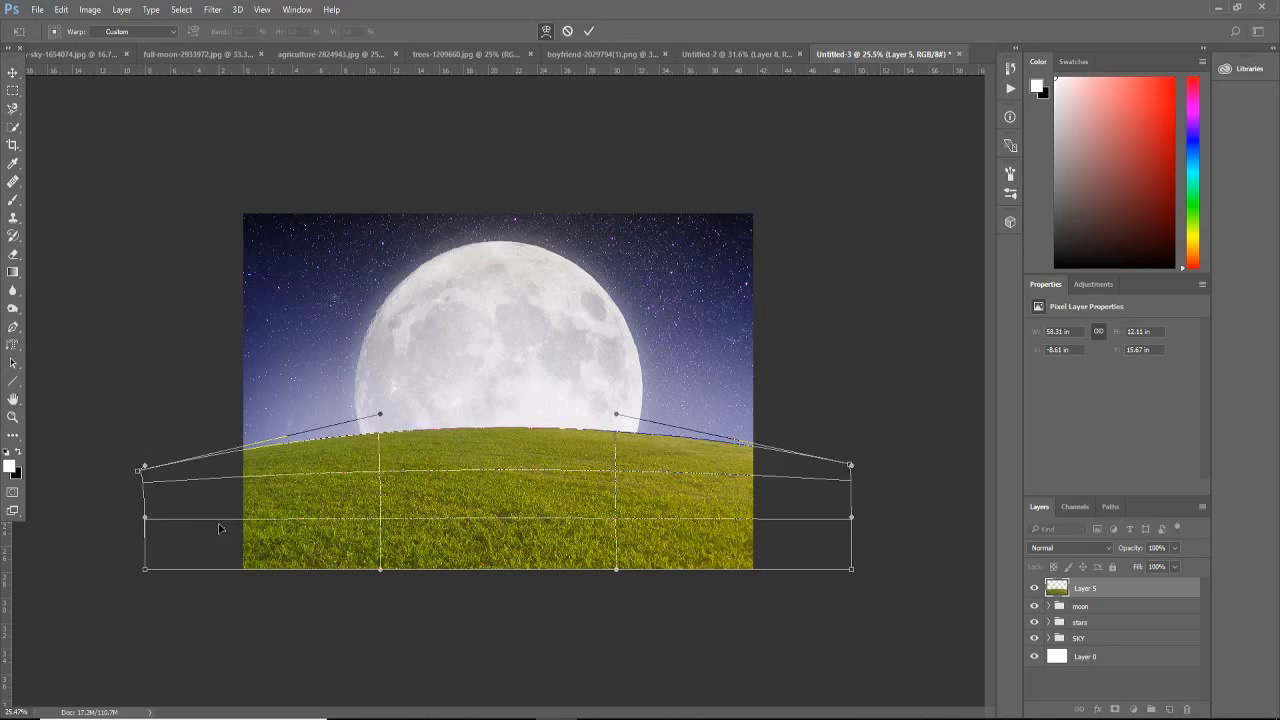
pyautogui.moveTo(218, 528); pyautogui.dragTo(217, 533)
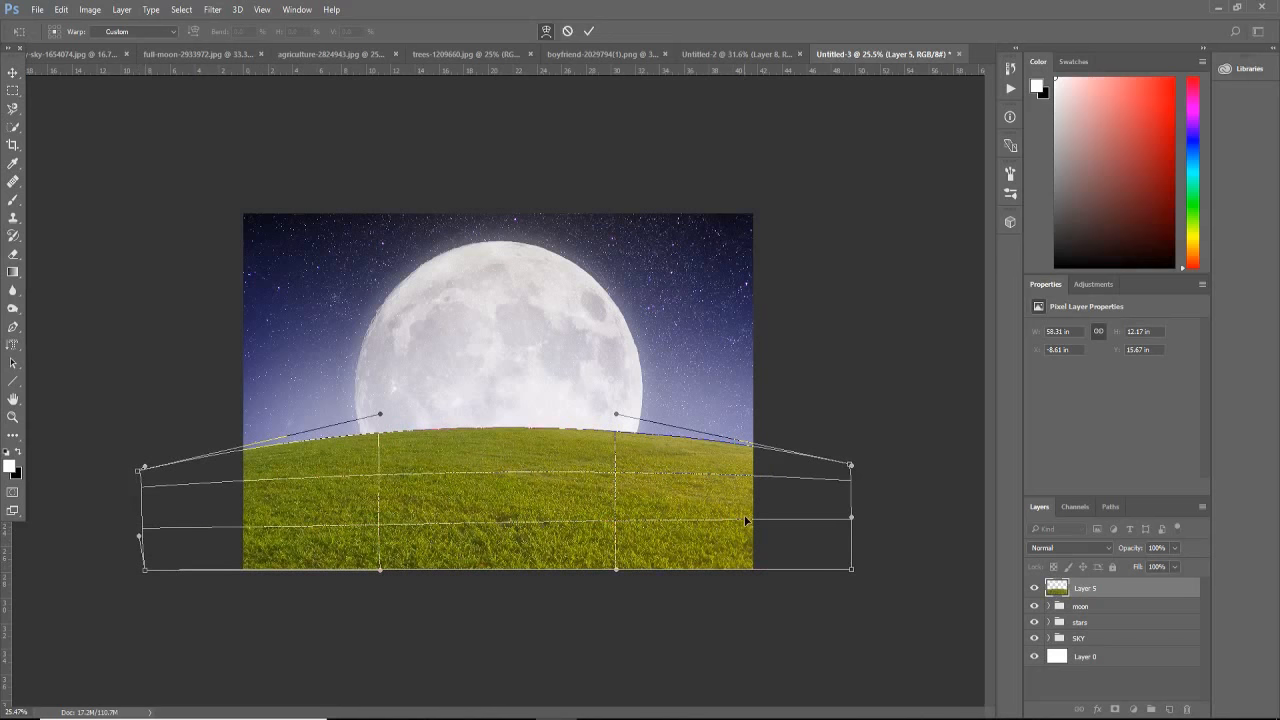
pyautogui.moveTo(745, 520); pyautogui.dragTo(748, 540)
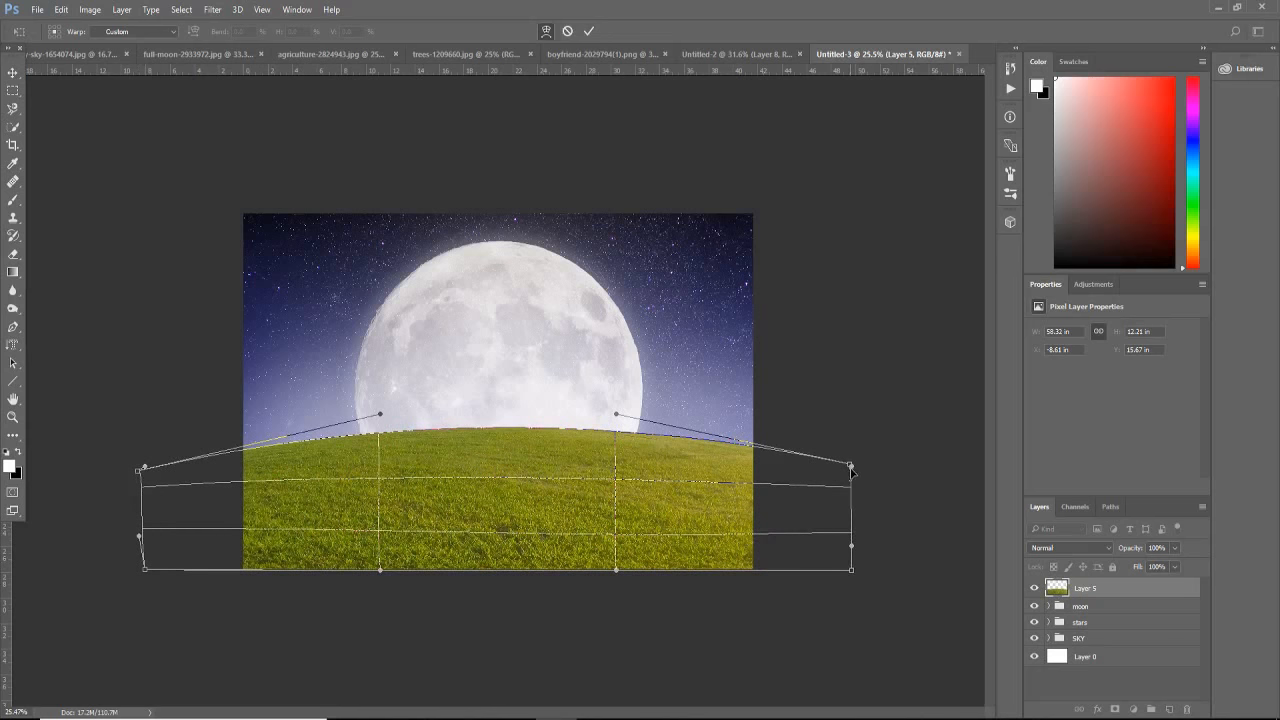
pyautogui.moveTo(851, 467)
pyautogui.mouseDown()
pyautogui.moveTo(852, 481)
pyautogui.moveTo(849, 471)
pyautogui.mouseUp()
pyautogui.moveTo(498, 442); pyautogui.dragTo(495, 441)
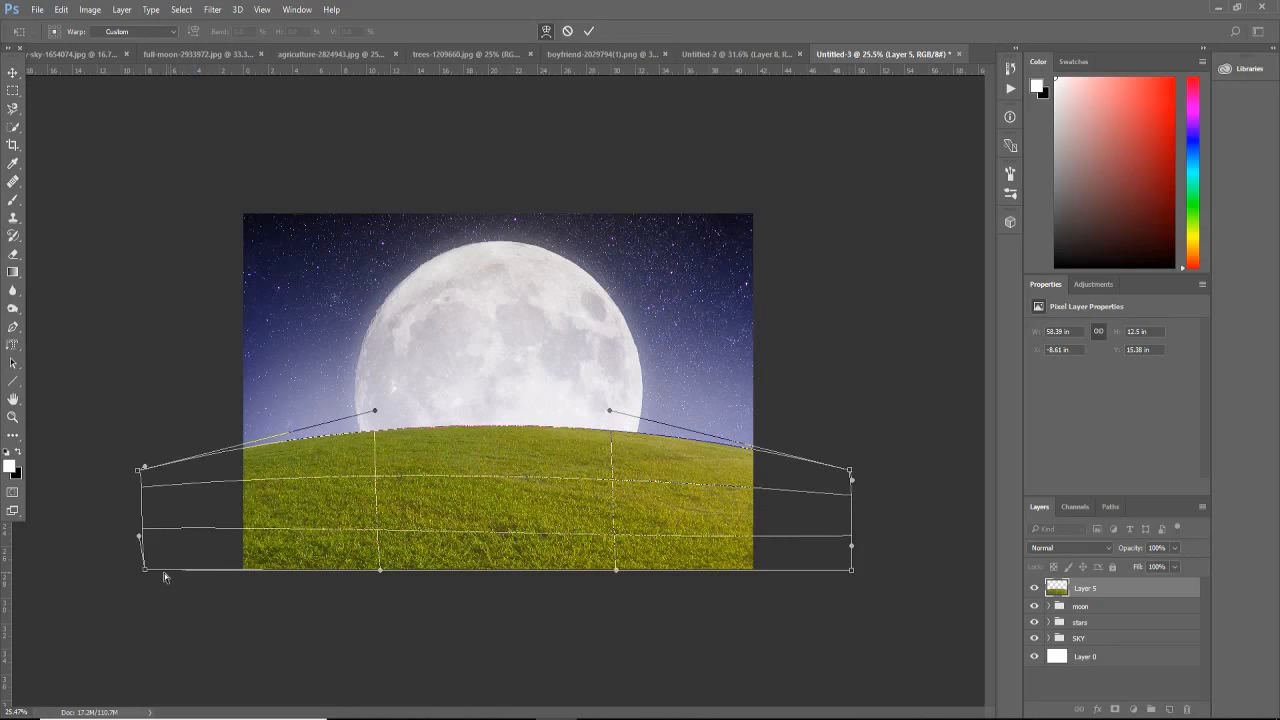
pyautogui.moveTo(146, 571); pyautogui.dragTo(144, 570)
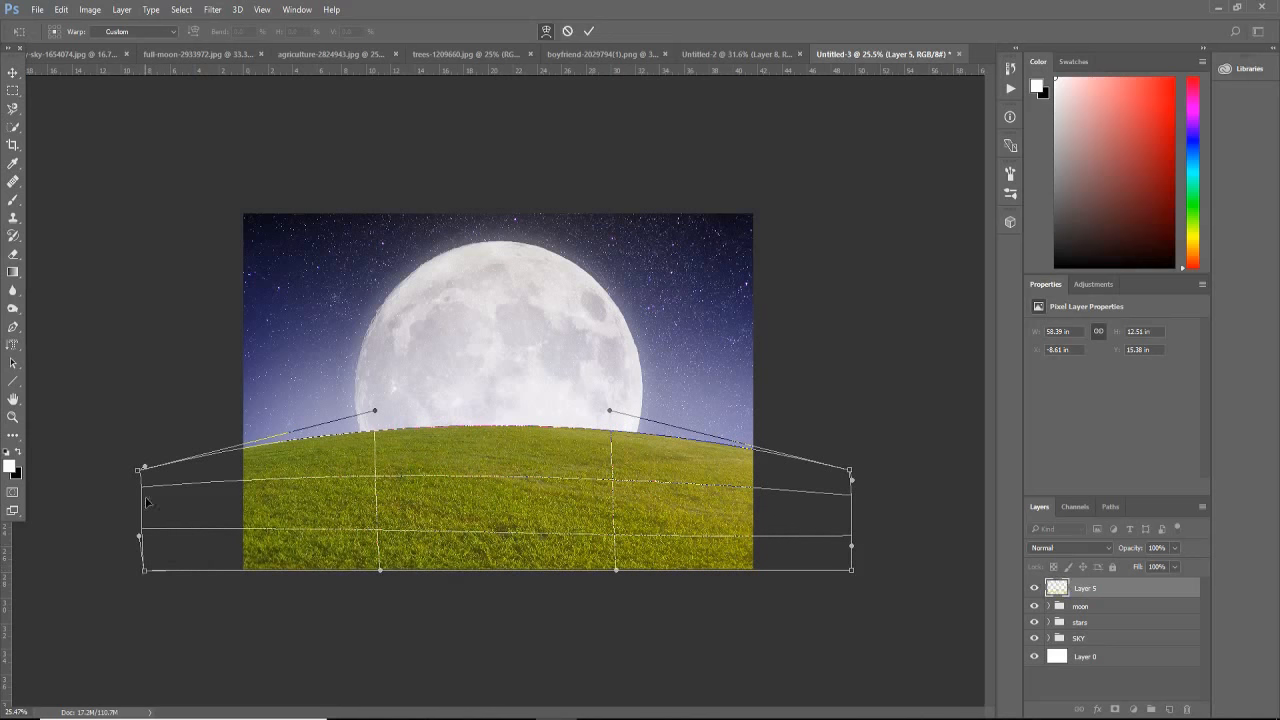
pyautogui.moveTo(137, 475); pyautogui.dragTo(136, 479)
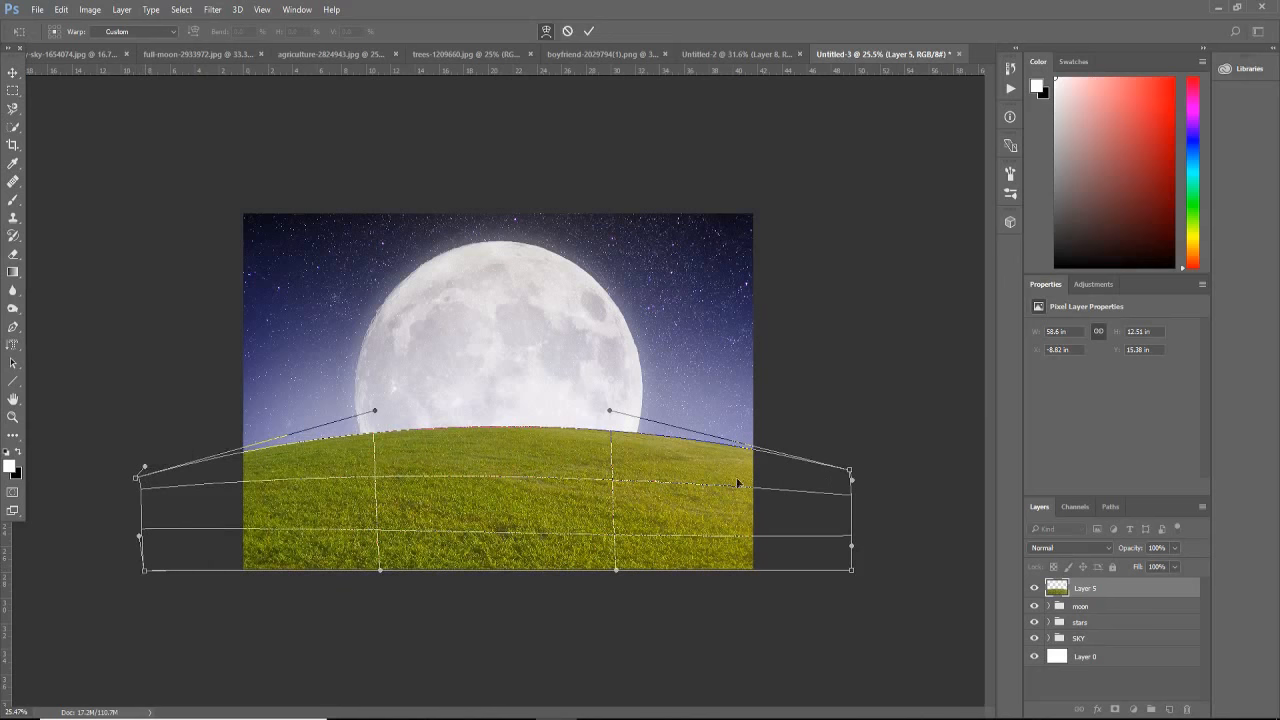
pyautogui.moveTo(848, 476); pyautogui.dragTo(848, 481)
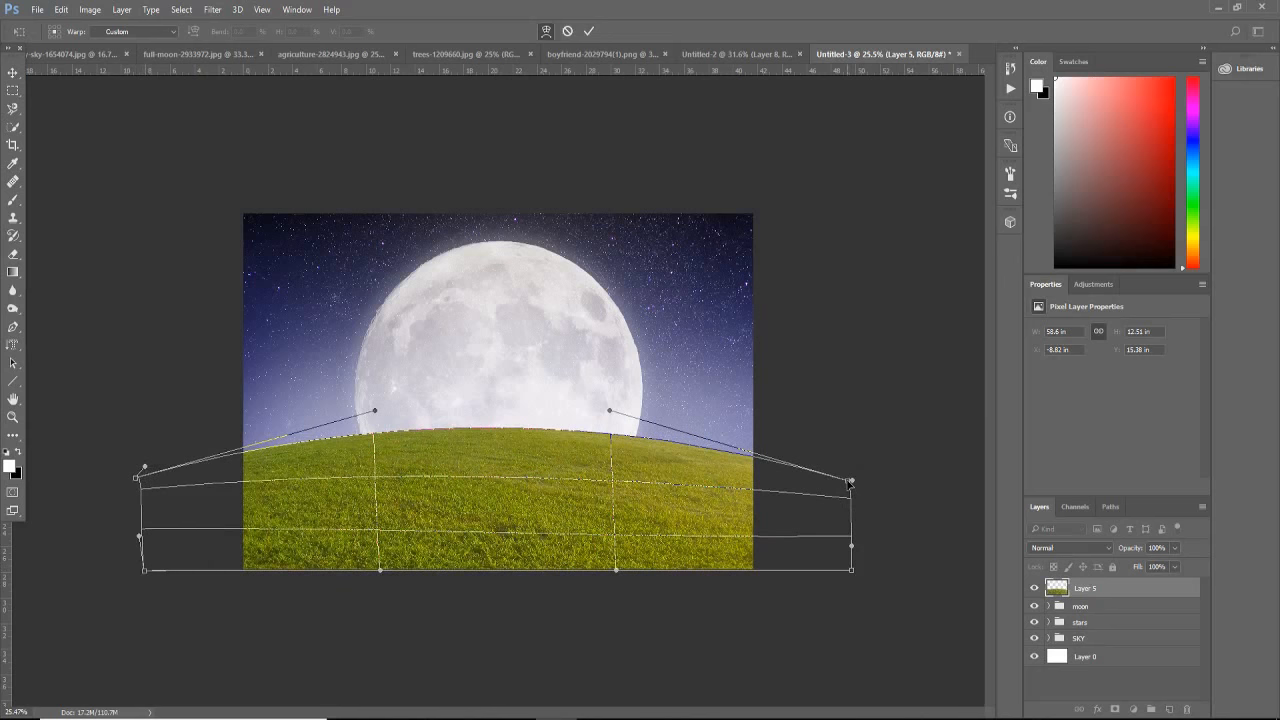
pyautogui.press('Return')
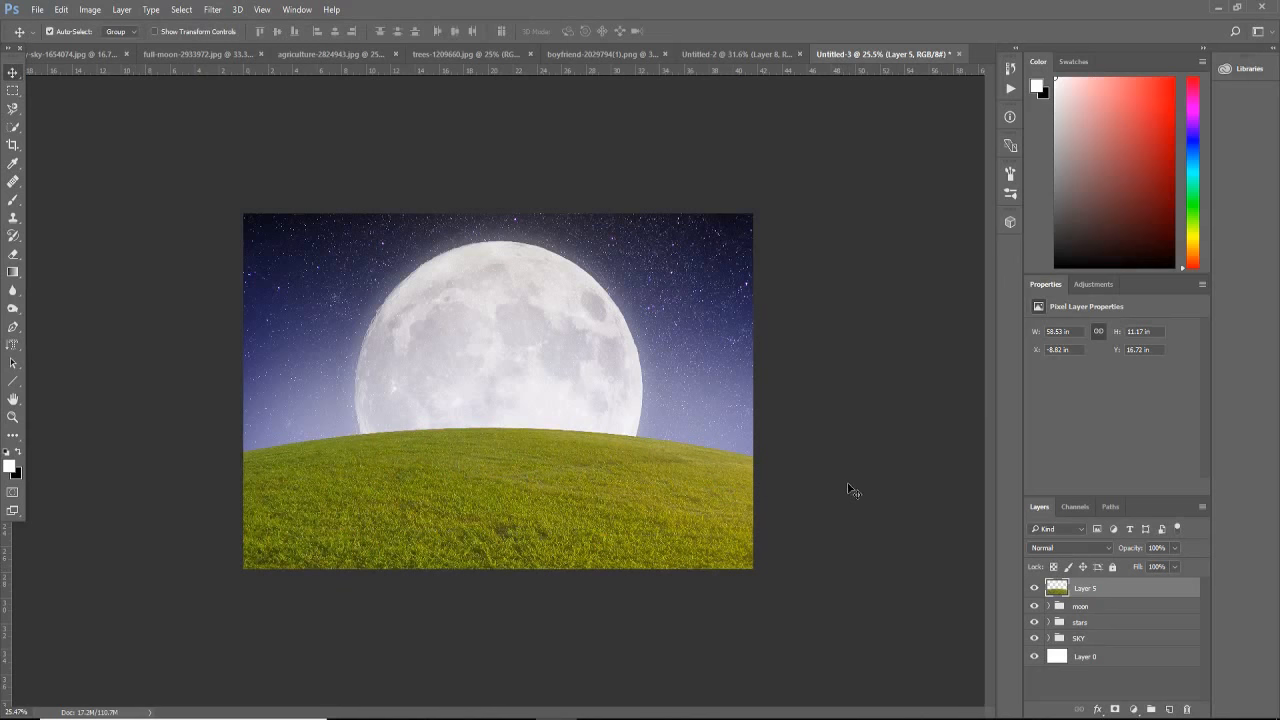
# Step: Move the grass hill slightly down so that it covers less of the moon
pyautogui.hotkey('ctrl', 't')
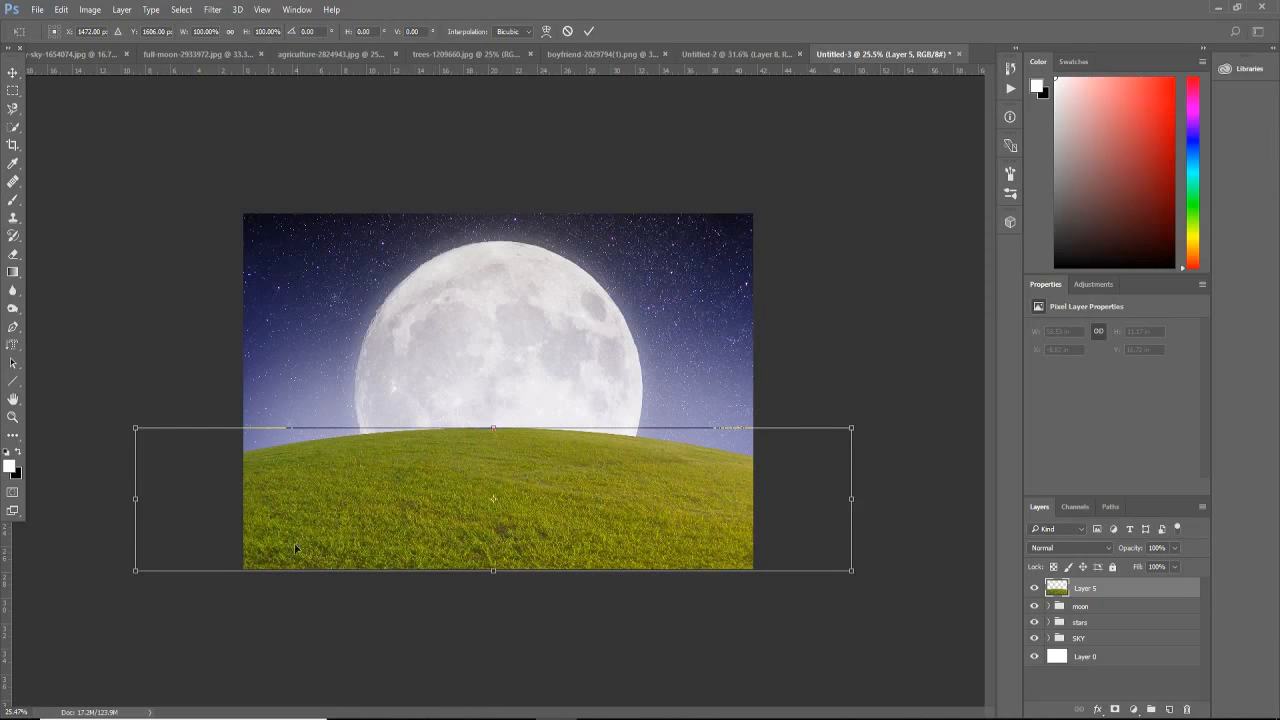
pyautogui.moveTo(449, 509); pyautogui.dragTo(452, 525)
pyautogui.press('Return')
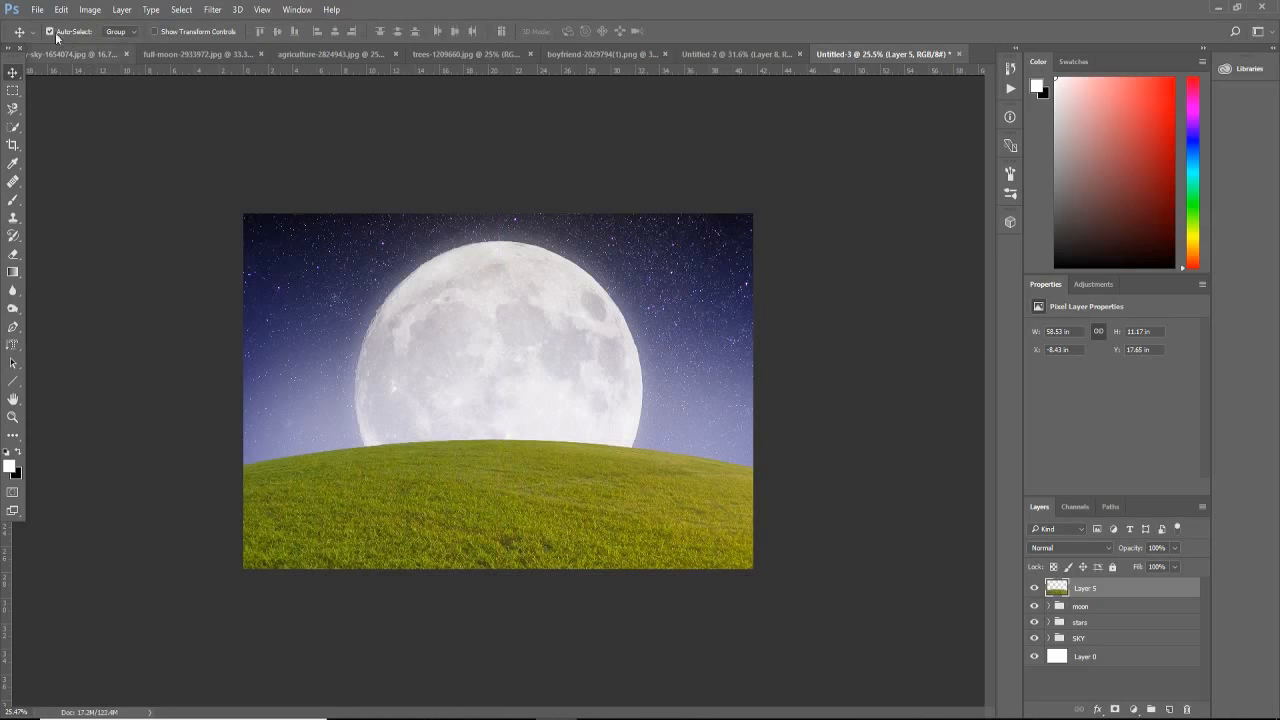
# Step: Warp the hill again, lowering both upper outer corners slightly to steepen its slopes
pyautogui.click(61, 10)
pyautogui.moveTo(158, 388)
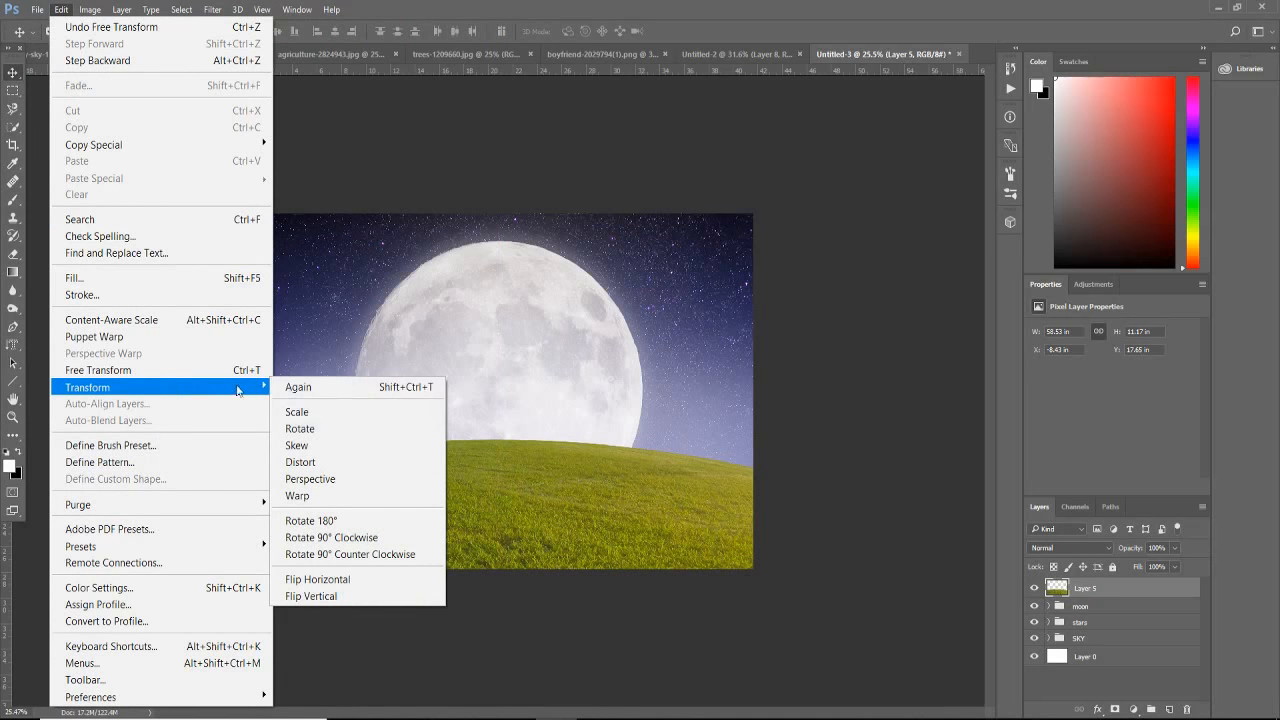
pyautogui.click(334, 496)
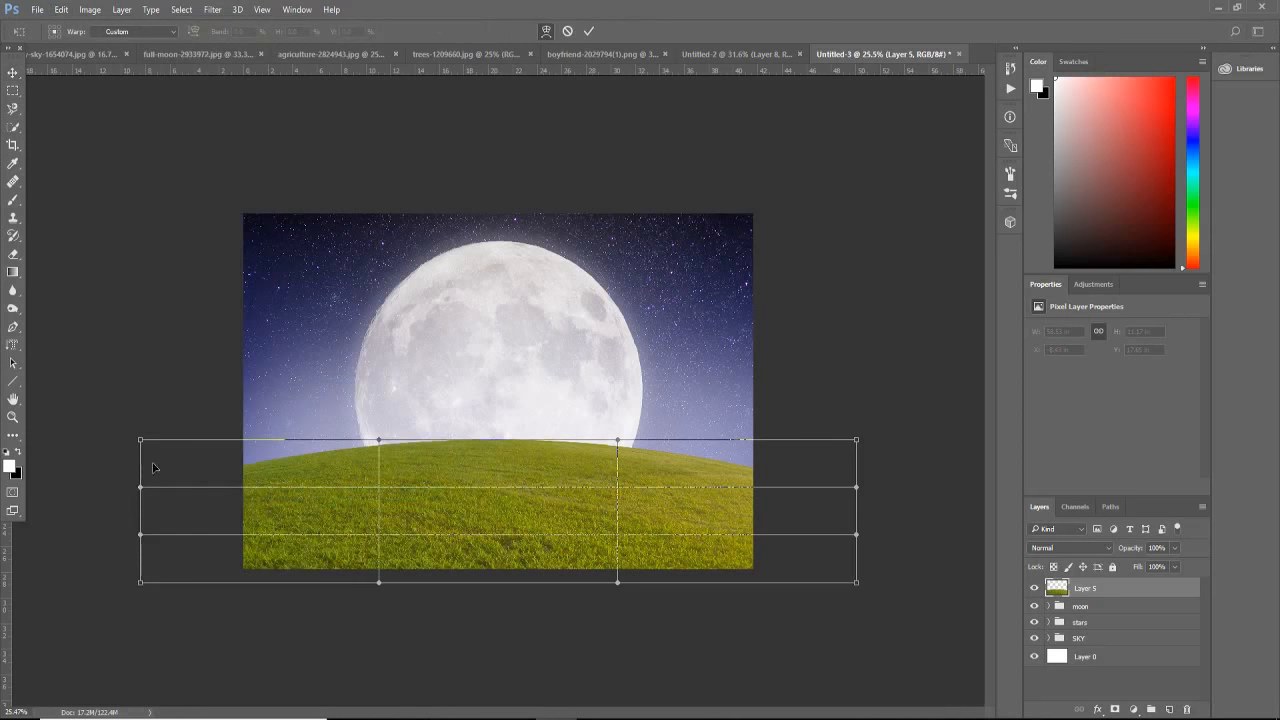
pyautogui.moveTo(142, 444); pyautogui.dragTo(142, 451)
pyautogui.moveTo(856, 440); pyautogui.dragTo(852, 447)
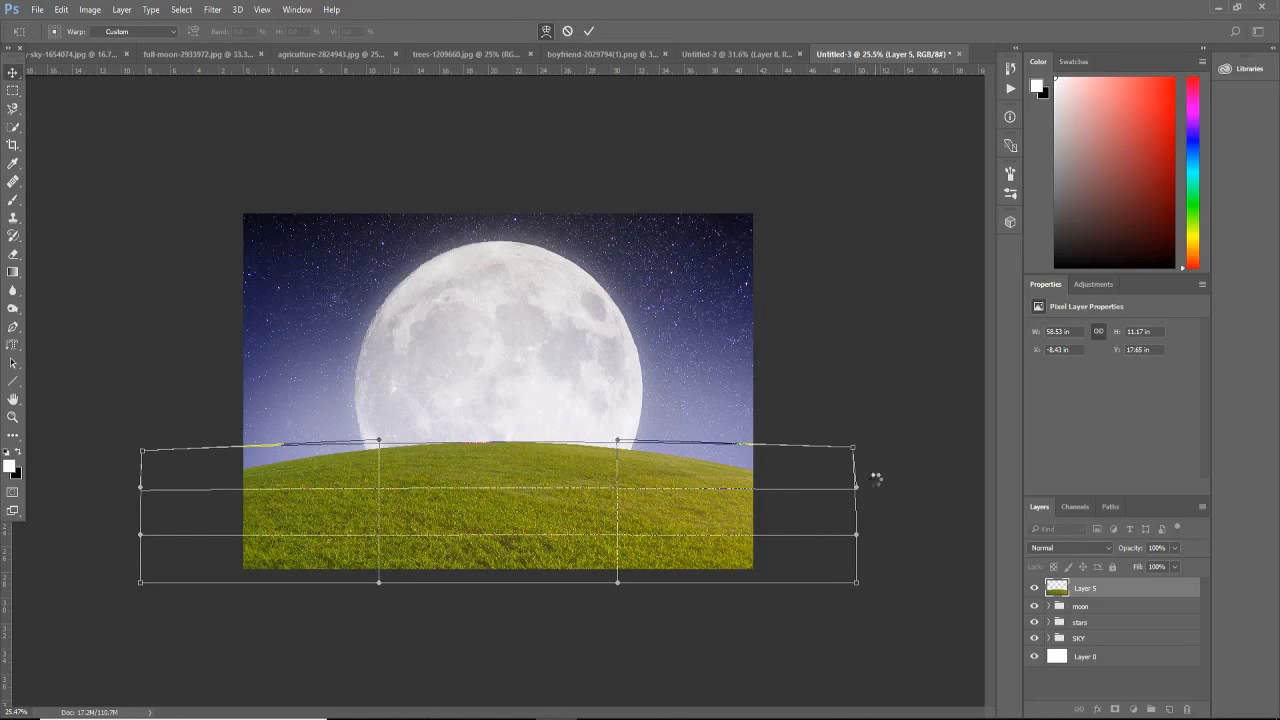
pyautogui.press('Return')
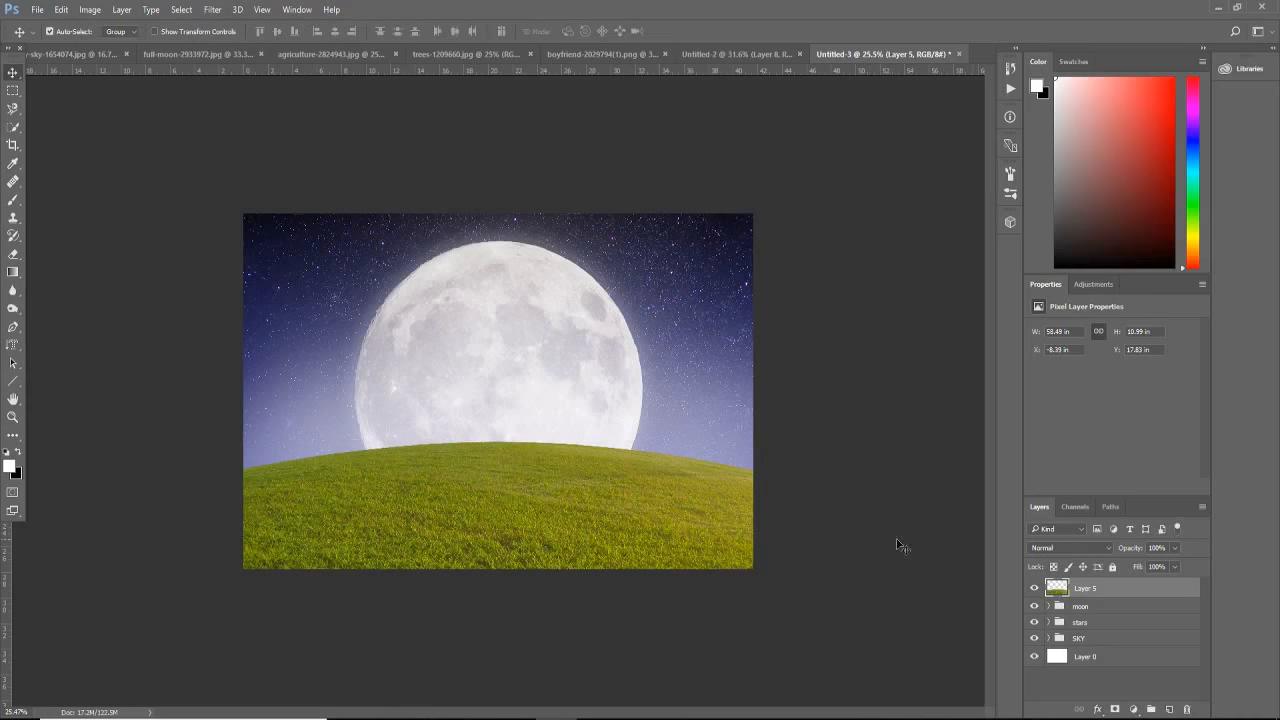
# Step: Put the grass layer into a new group named "field"
pyautogui.hotkey('ctrl', 'g')
pyautogui.doubleClick(1085, 586)
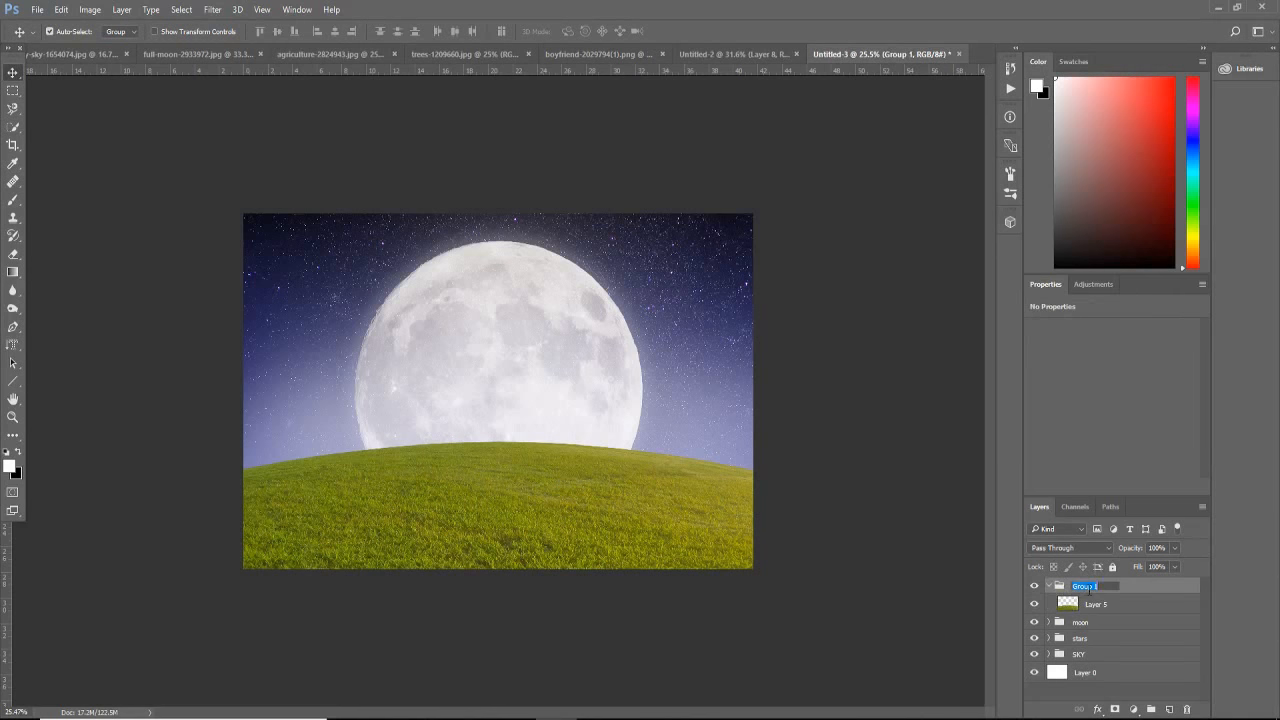
pyautogui.write('fo')
pyautogui.press('Return')
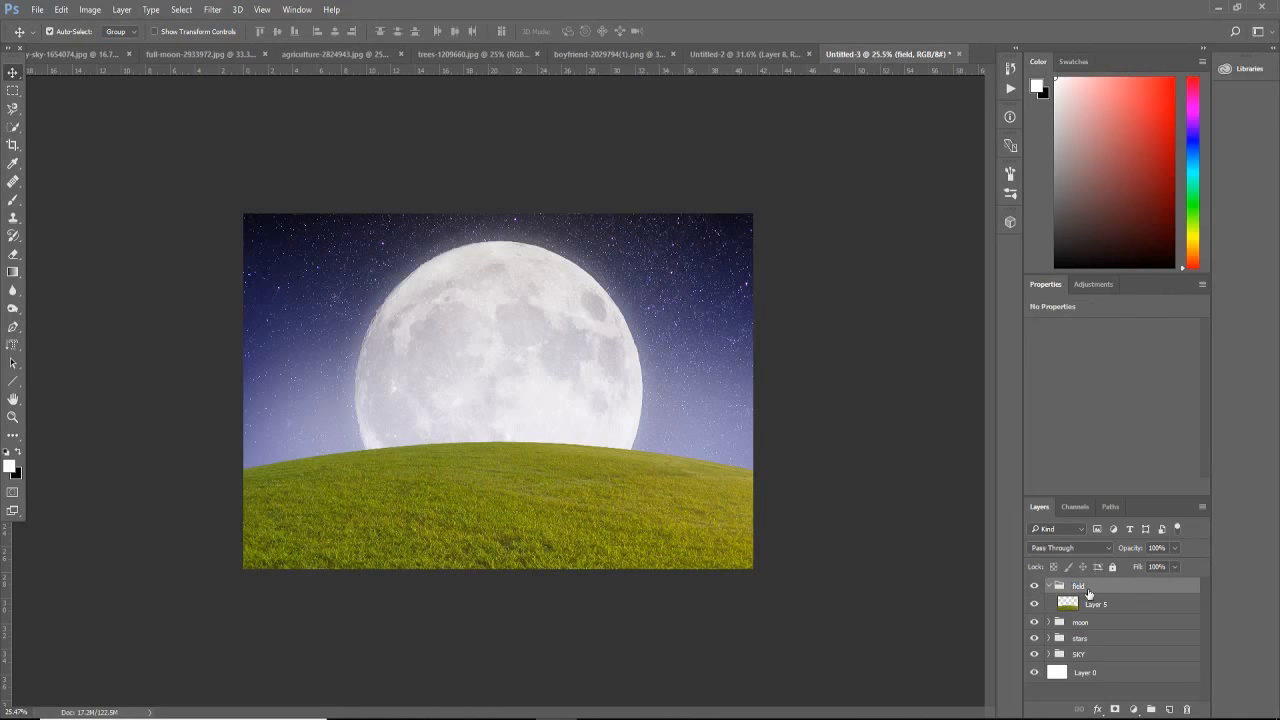
# Step: Add a Curves adjustment clipped to the grass layer and pull the RGB curve's midpoint down to darken the hill
pyautogui.click(1094, 604)
pyautogui.click(1133, 709)
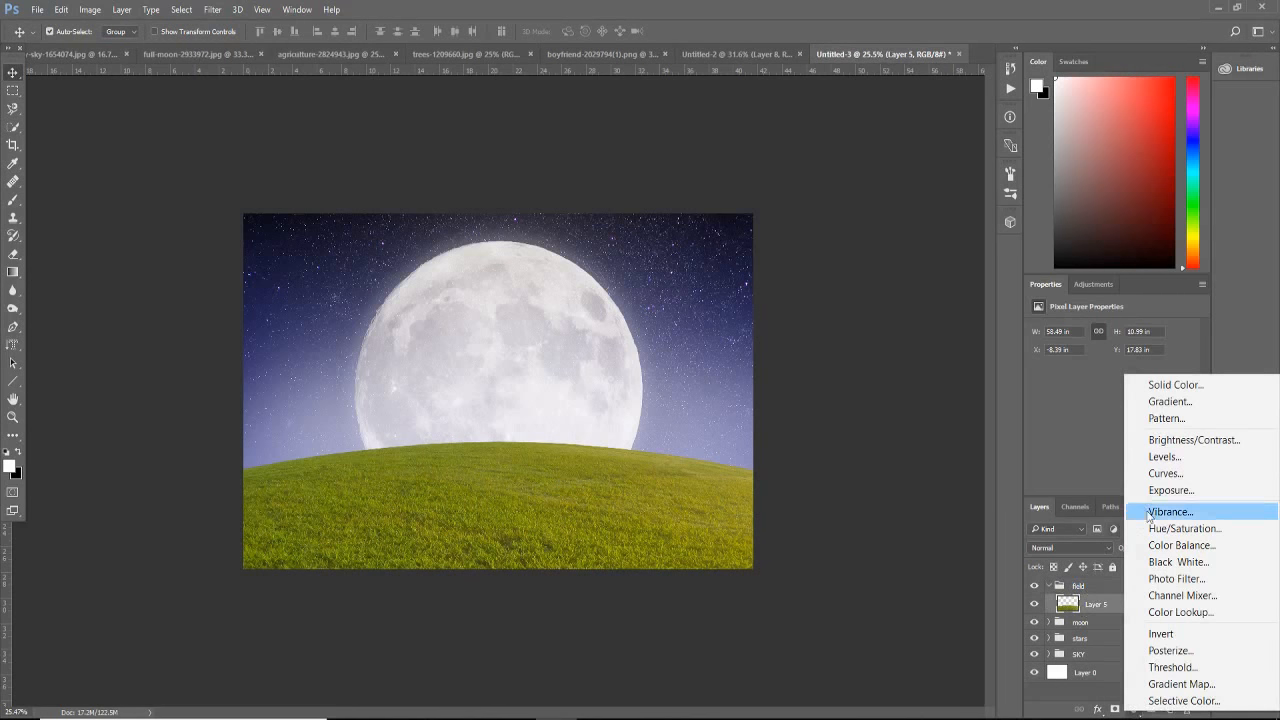
pyautogui.click(1155, 474)
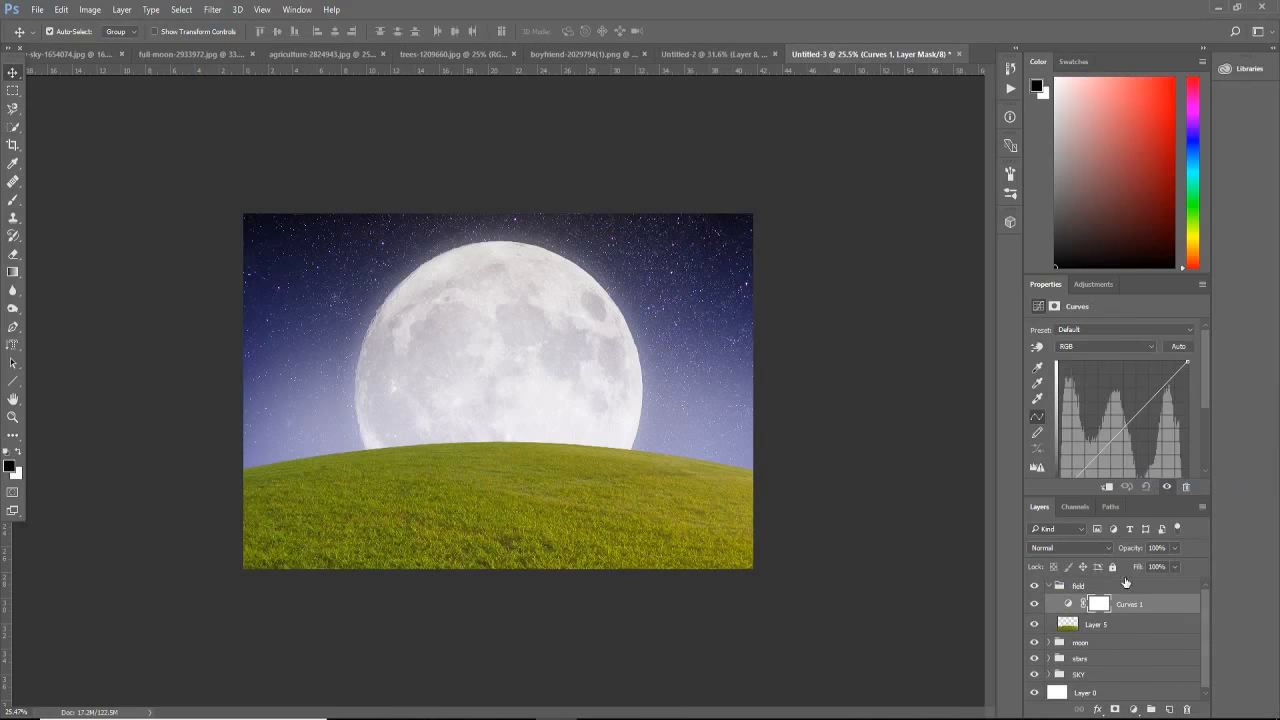
pyautogui.rightClick(1118, 605)
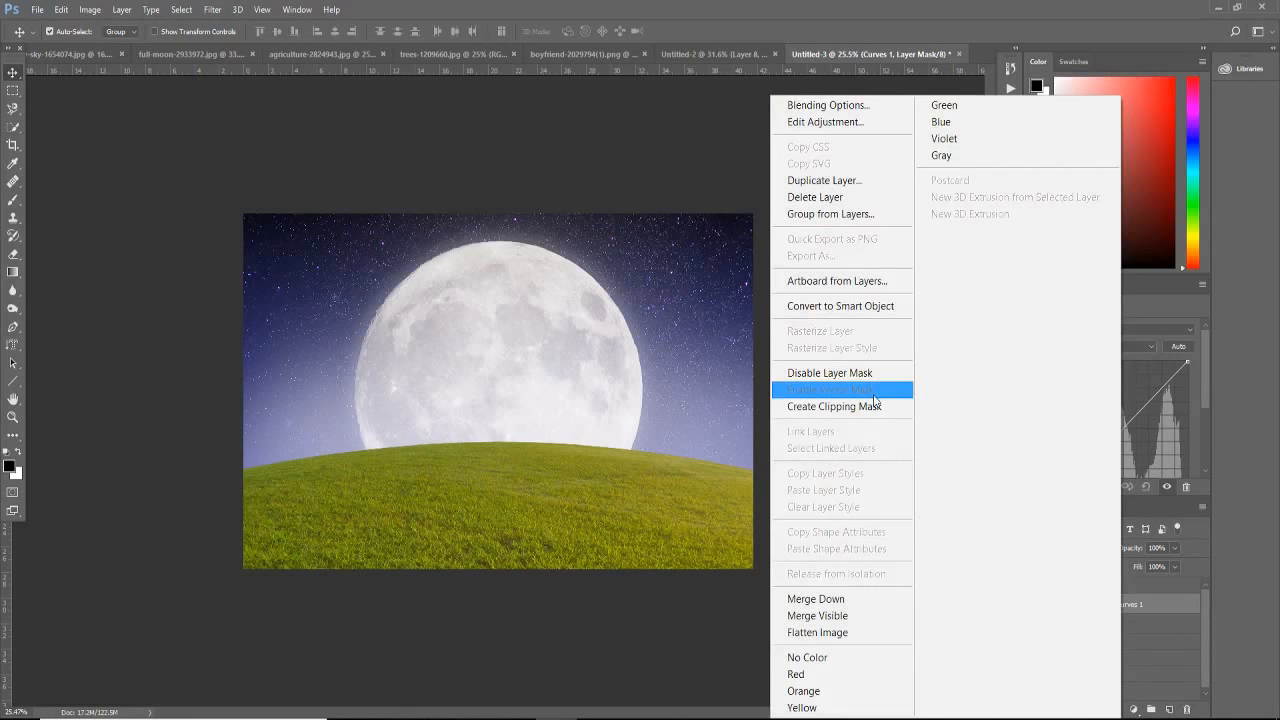
pyautogui.click(876, 406)
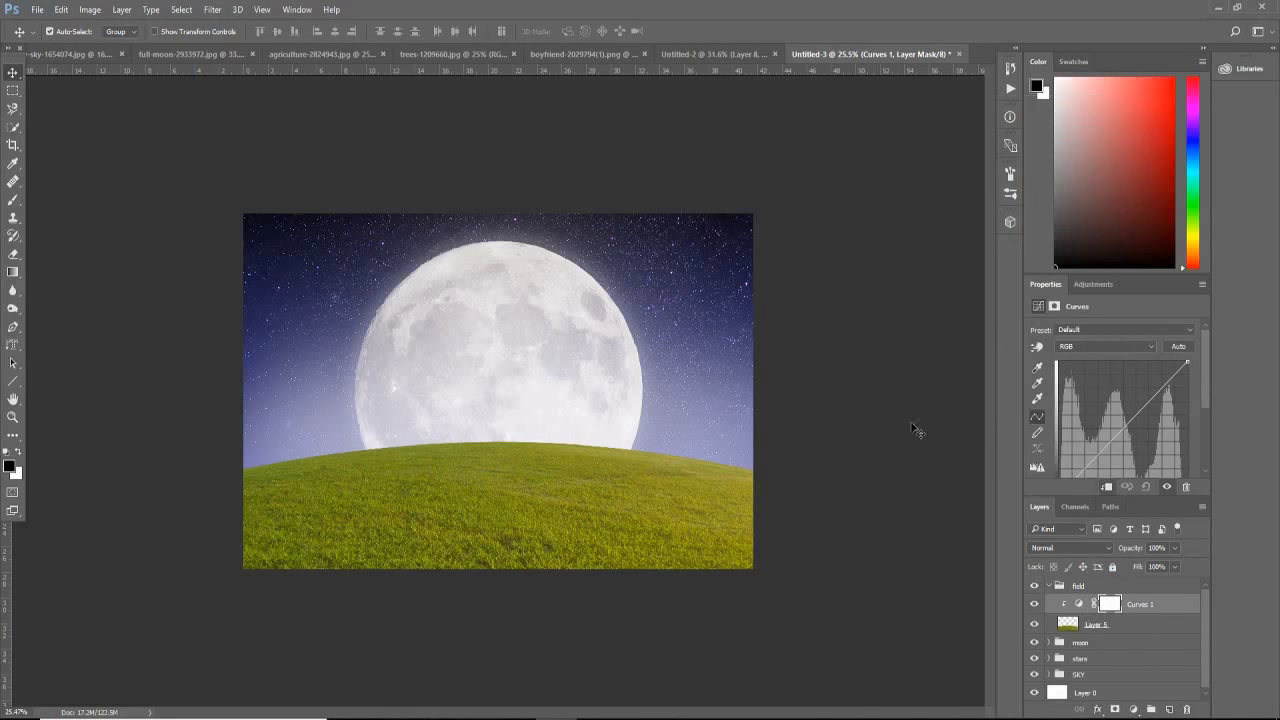
pyautogui.click(1105, 490)
pyautogui.click(1106, 489)
pyautogui.moveTo(1127, 425); pyautogui.dragTo(1127, 437)
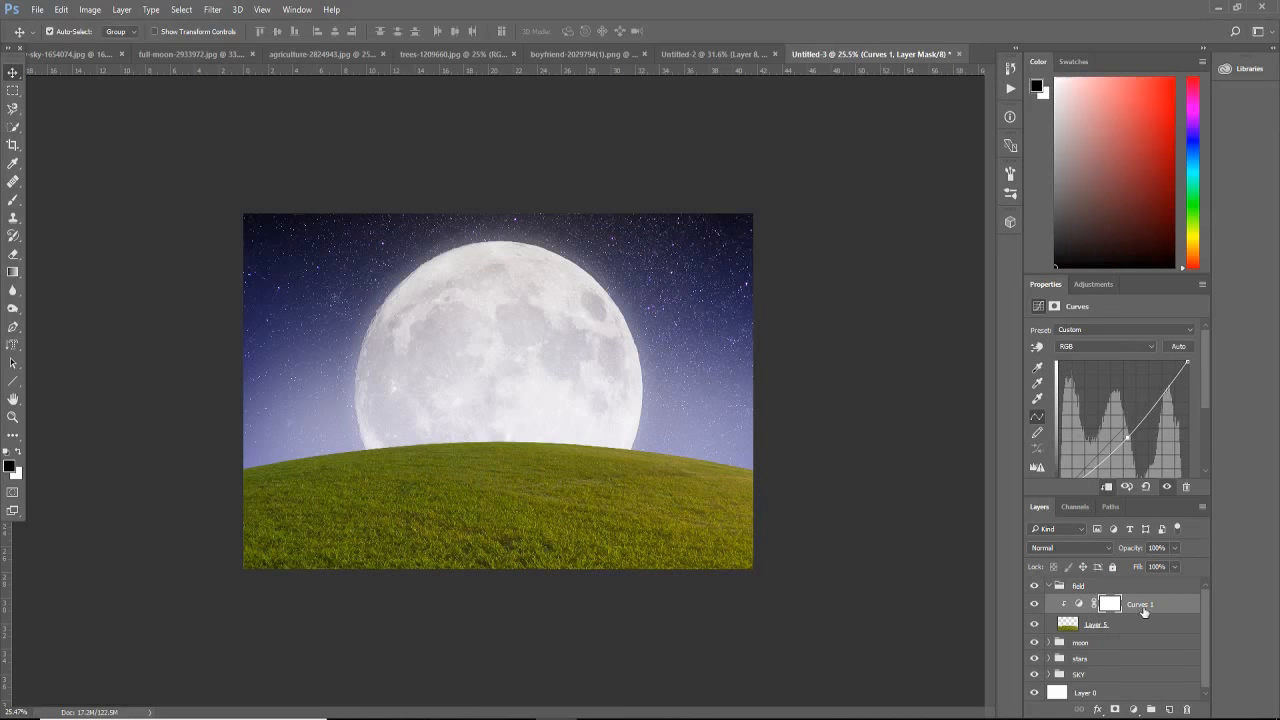
# Step: Add a clipped Hue/Saturation adjustment with saturation -40 above the curves, and raise the Curves 1 midpoint slightly to relighten the grass
pyautogui.click(1134, 709)
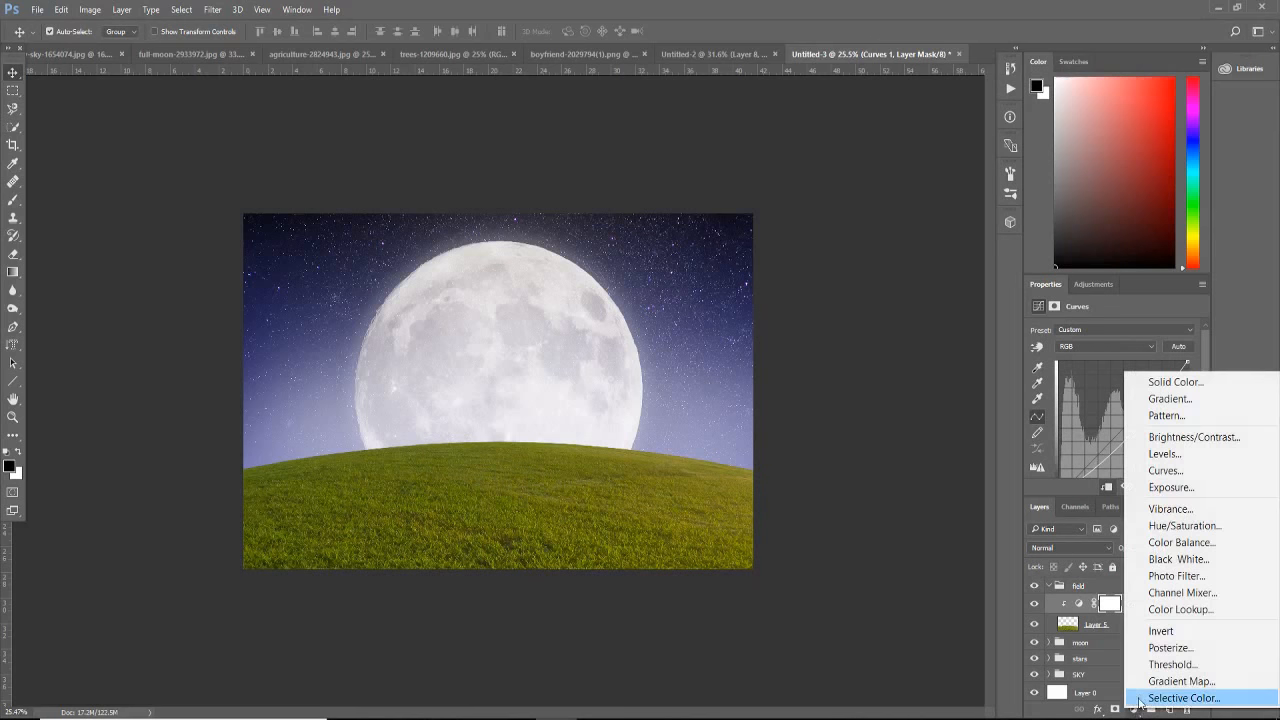
pyautogui.click(1175, 527)
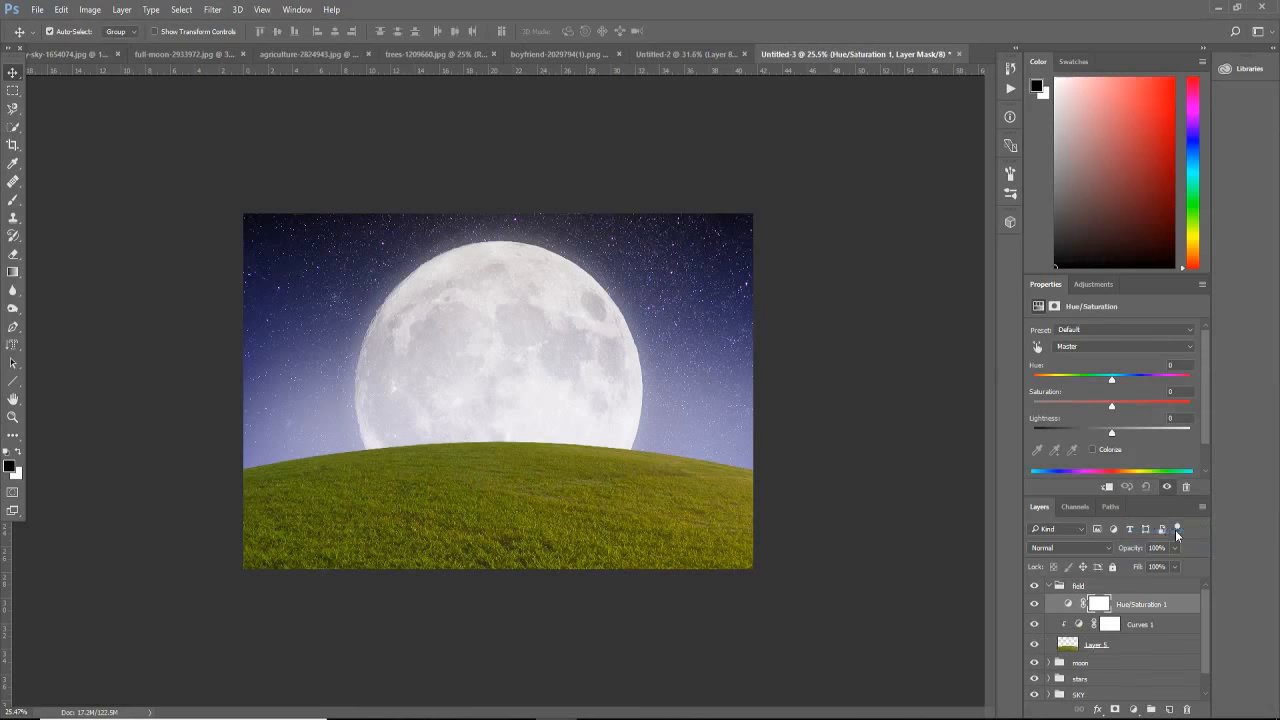
pyautogui.click(1107, 486)
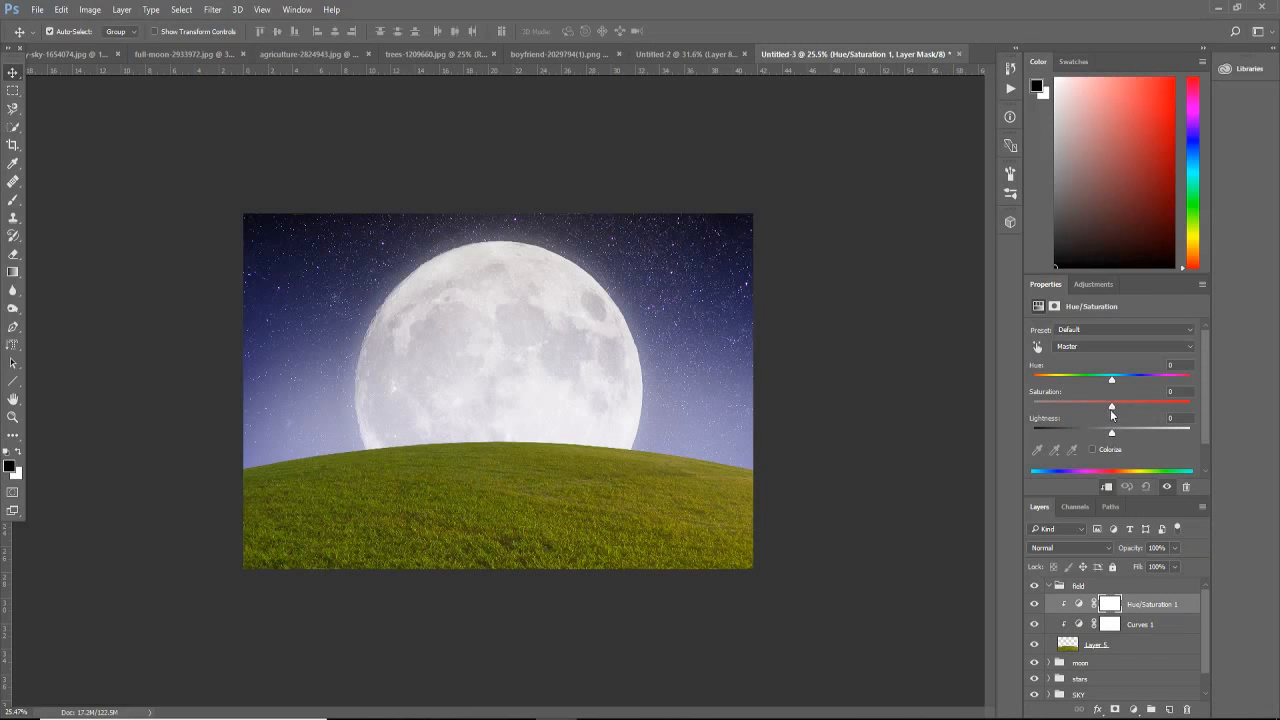
pyautogui.moveTo(1112, 410); pyautogui.dragTo(1081, 409)
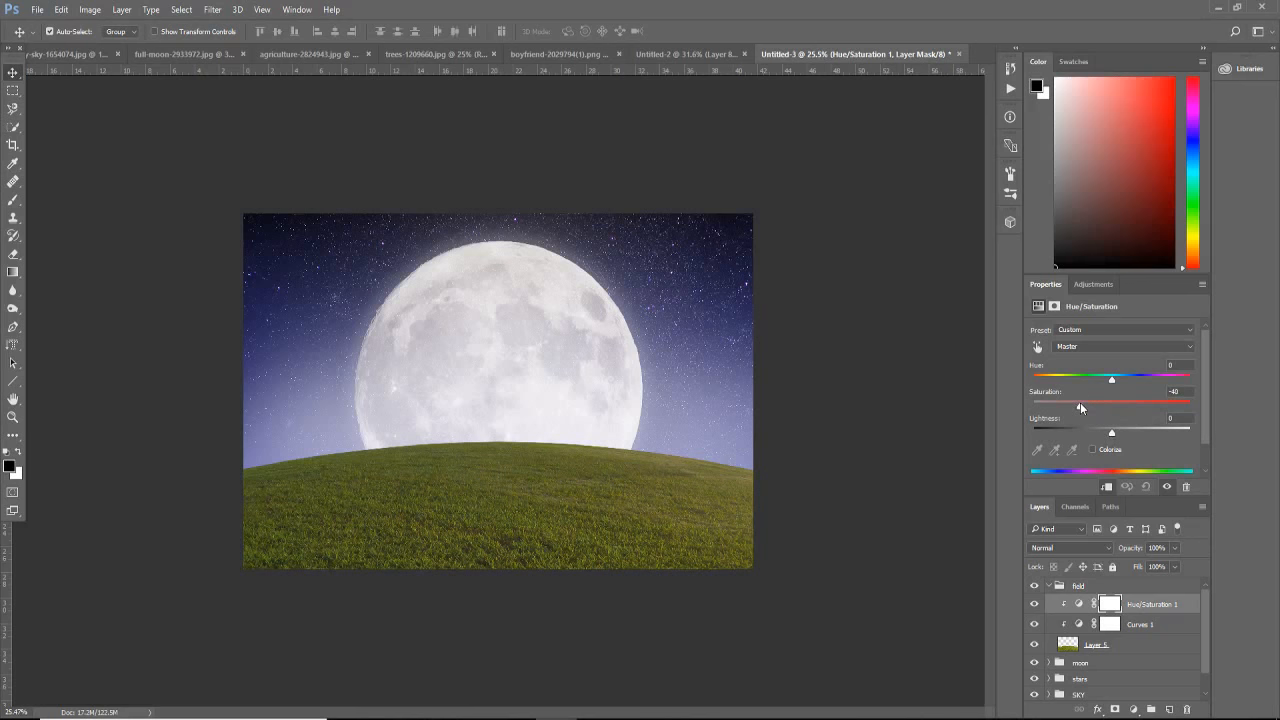
pyautogui.click(1133, 623)
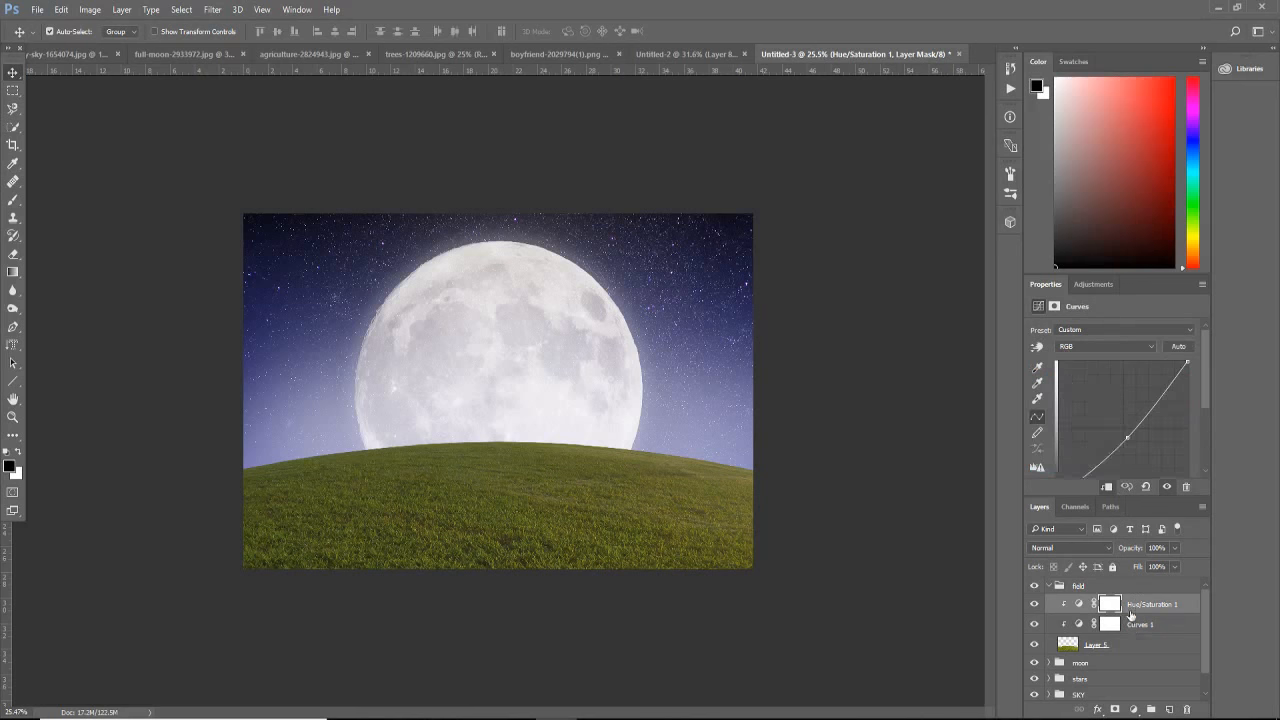
pyautogui.moveTo(1128, 438); pyautogui.dragTo(1126, 429)
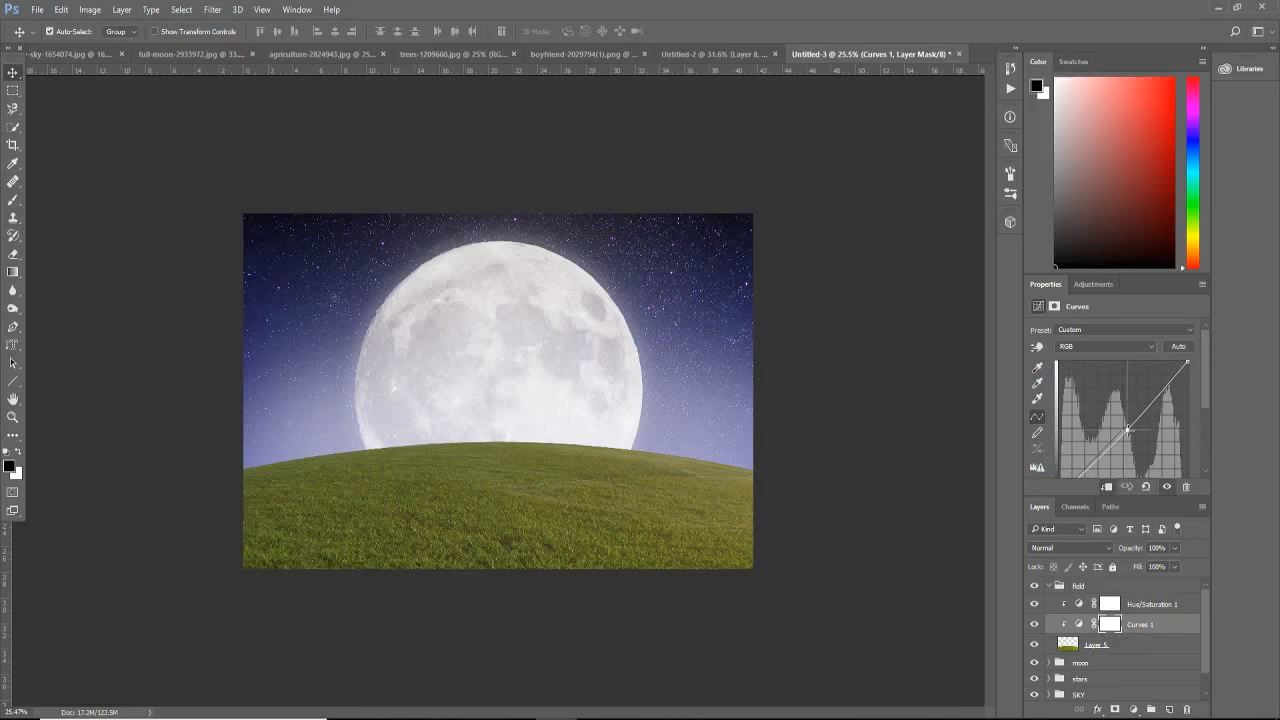
# Step: Add a clipped Color Balance adjustment above Curves 1 and shift the midtones slightly toward yellow and magenta
pyautogui.click(1140, 710)
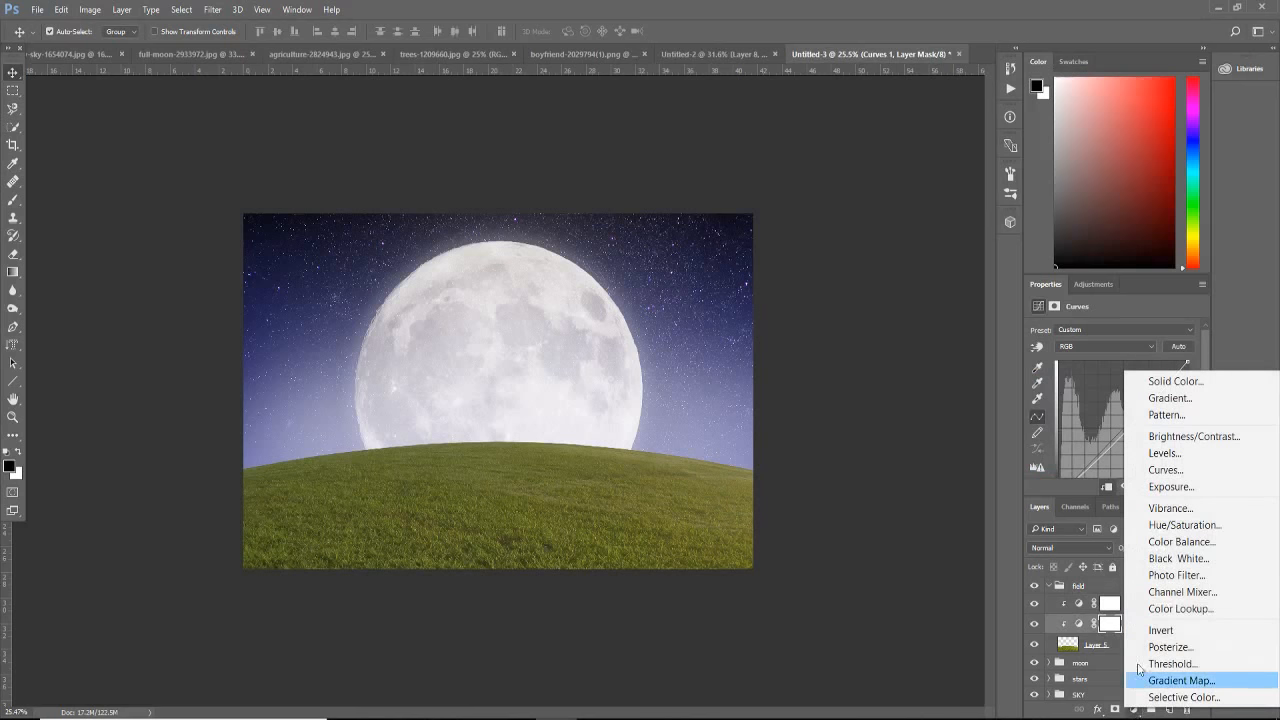
pyautogui.click(1179, 549)
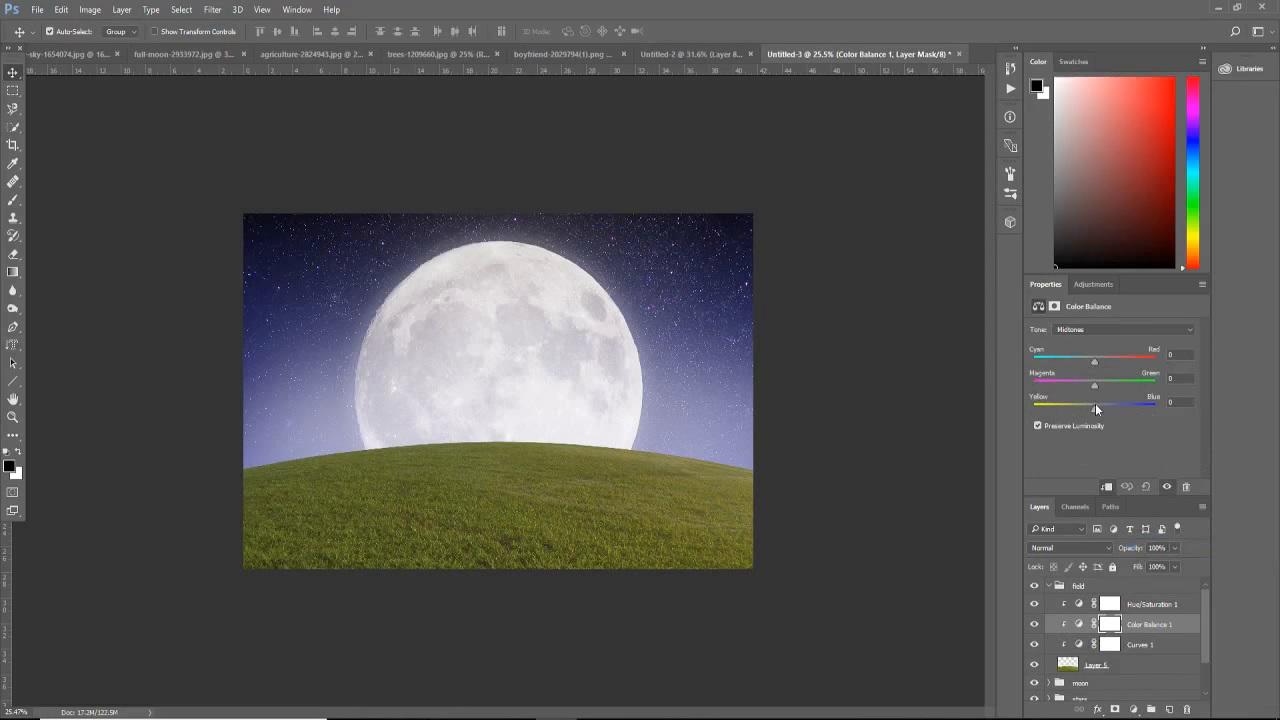
pyautogui.moveTo(1095, 405); pyautogui.dragTo(1089, 408)
pyautogui.moveTo(1094, 385); pyautogui.dragTo(1088, 385)
# Step: Add a clipped Curves adjustment above Curves 1, raise its RGB midpoint to brighten the grass, and invert its mask to black
pyautogui.click(1134, 648)
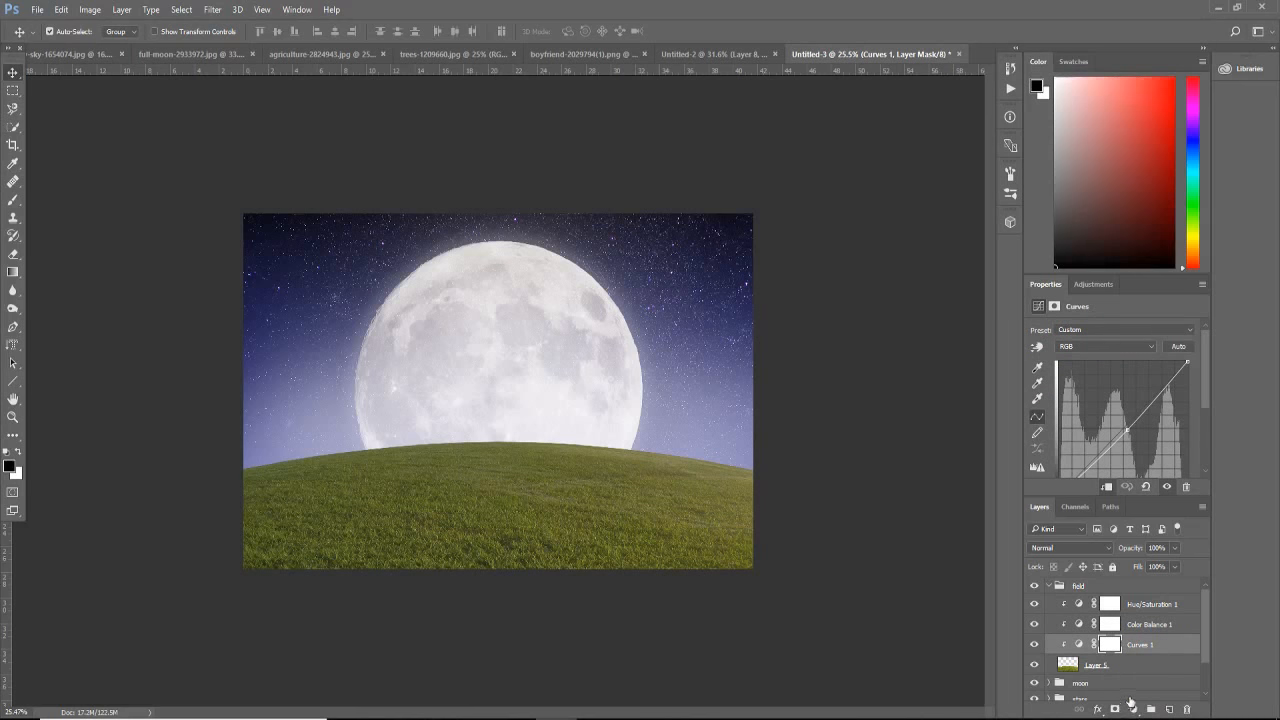
pyautogui.click(1134, 708)
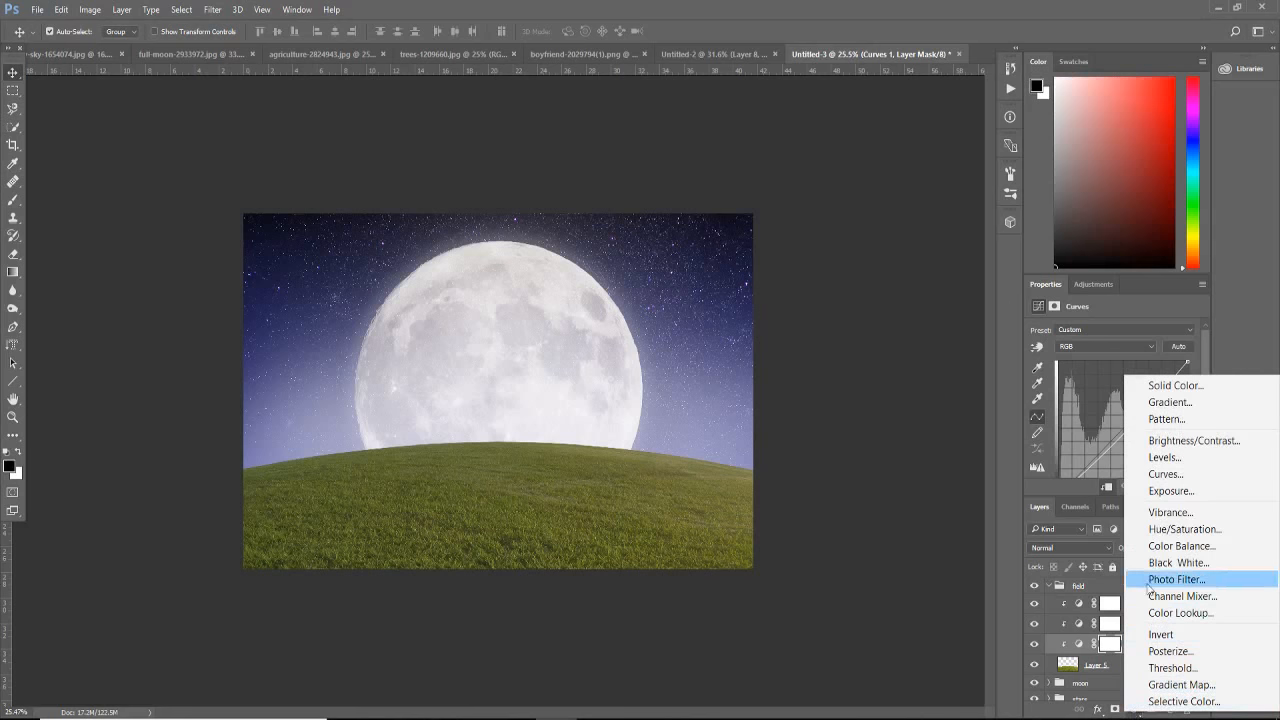
pyautogui.click(1166, 474)
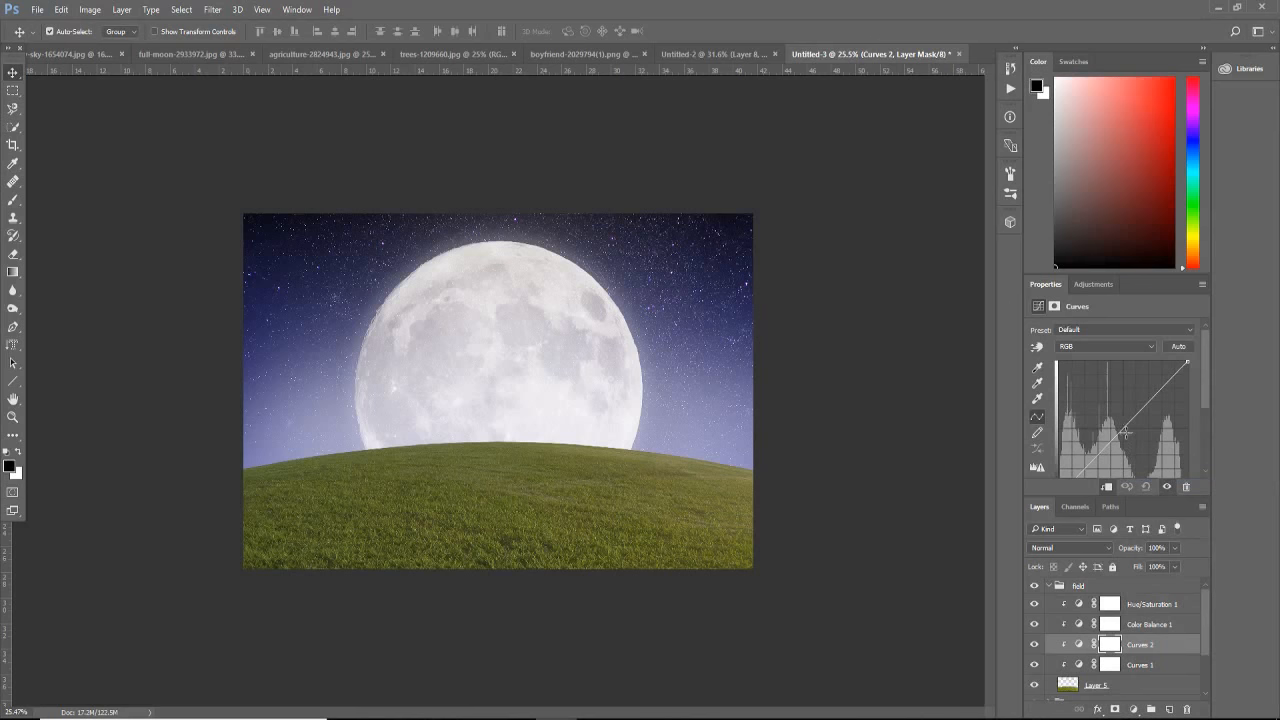
pyautogui.moveTo(1124, 428); pyautogui.dragTo(1114, 413)
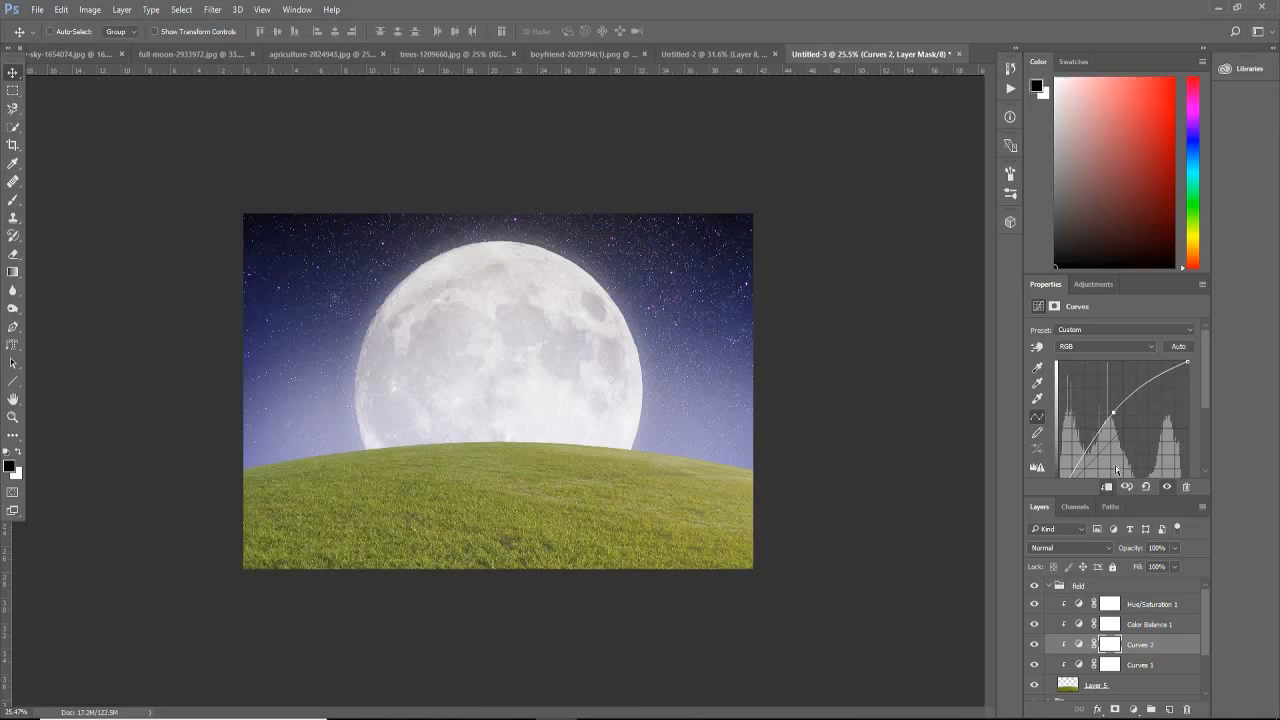
pyautogui.hotkey('ctrl', 'i')
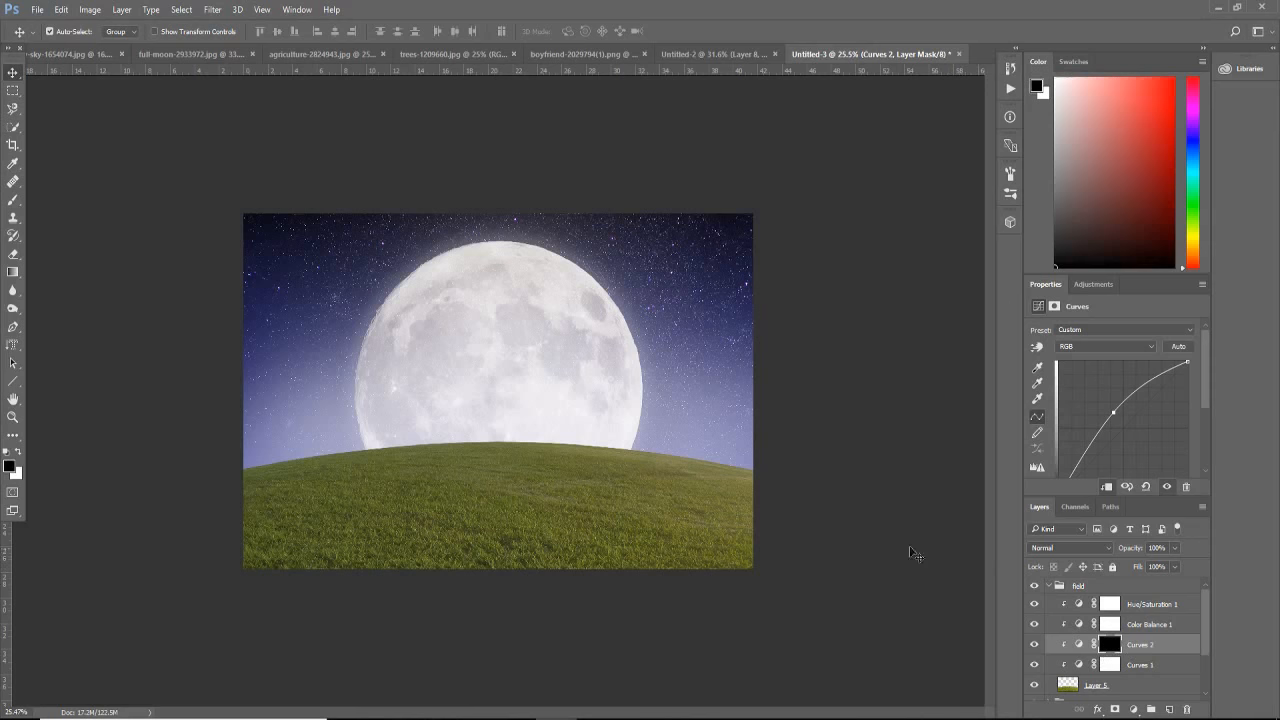
# Step: Paint white on the Curves 2 mask with a large soft brush to brighten the hill's crest below the moon
pyautogui.click(8, 202)
pyautogui.click(17, 452)
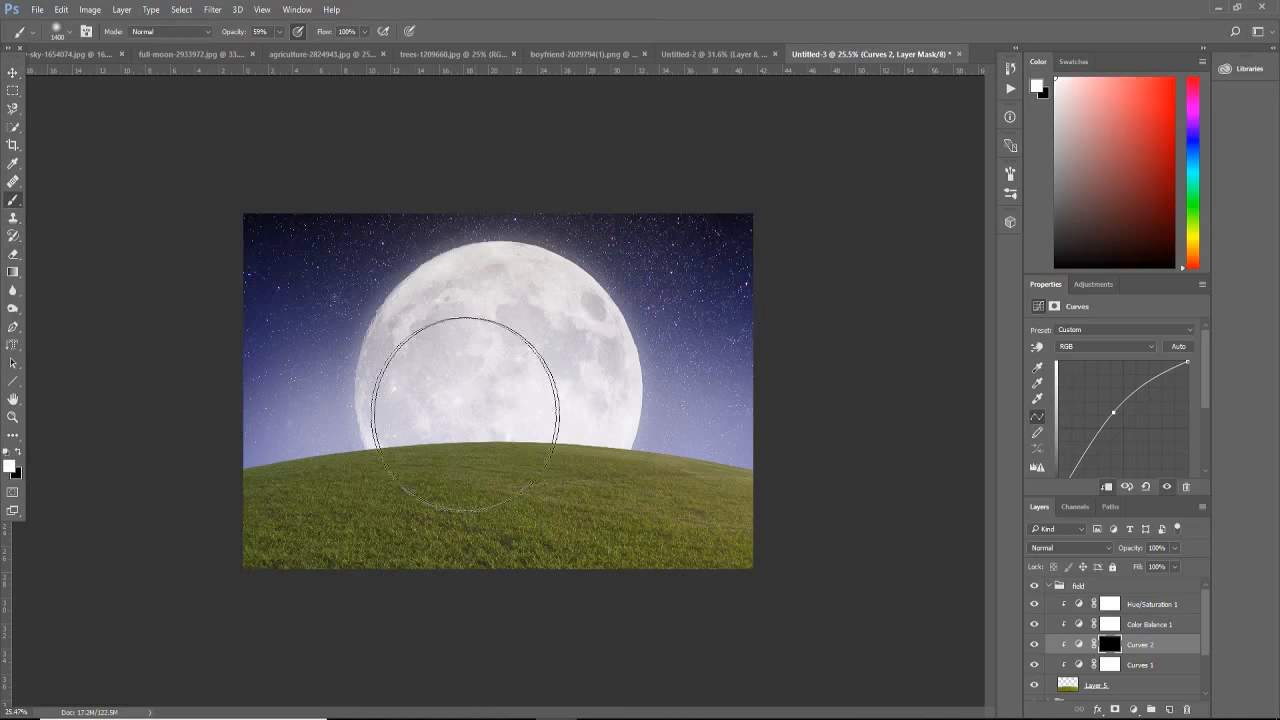
pyautogui.press('[')
pyautogui.press('[')
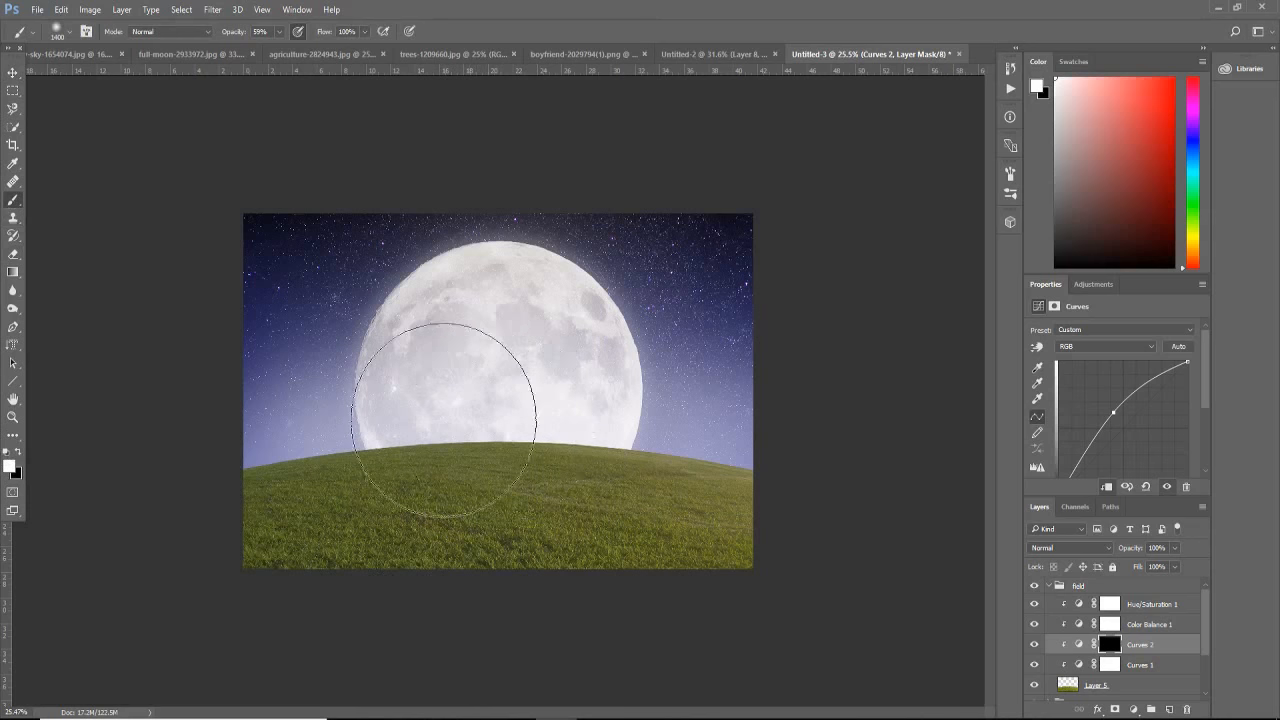
pyautogui.moveTo(474, 417)
pyautogui.mouseDown()
pyautogui.moveTo(429, 417)
pyautogui.moveTo(535, 410)
pyautogui.moveTo(414, 428)
pyautogui.moveTo(577, 429)
pyautogui.moveTo(500, 414)
pyautogui.moveTo(515, 406)
pyautogui.mouseUp()
# Step: Paint black on the Curves 1 mask over the hill's crest, raising the brush opacity to 85% for a second pass
pyautogui.click(1107, 665)
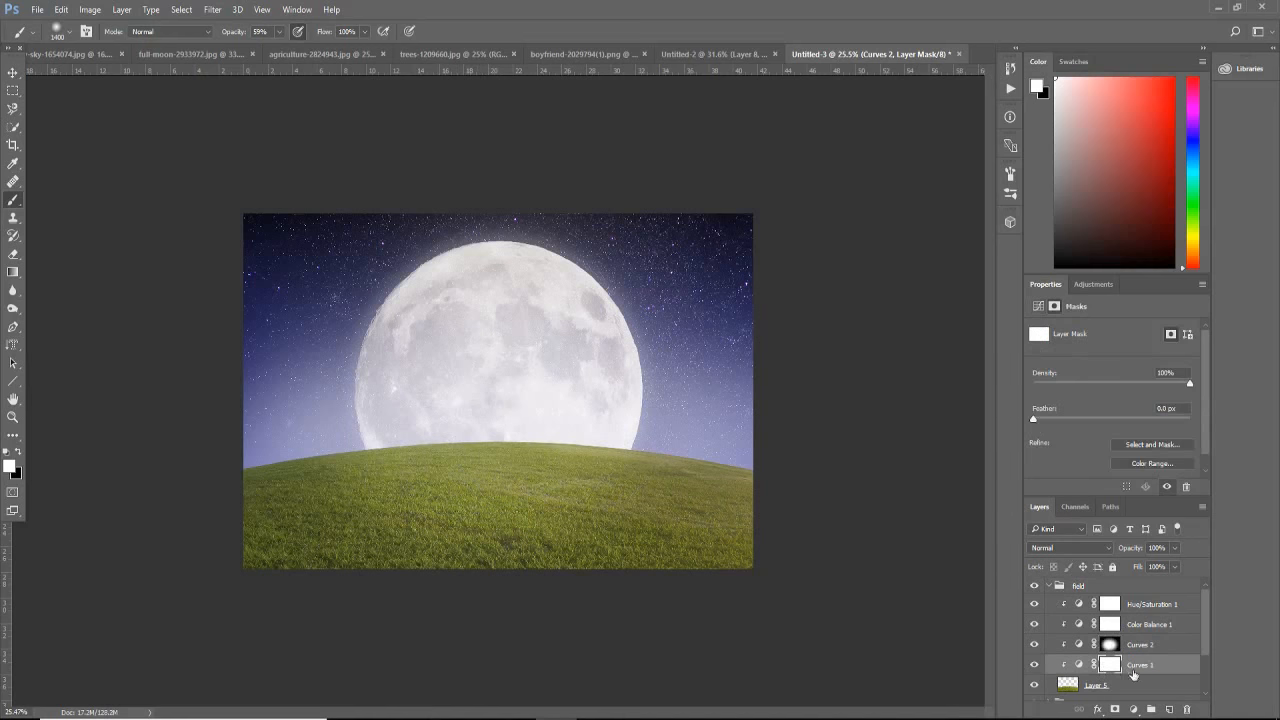
pyautogui.click(18, 452)
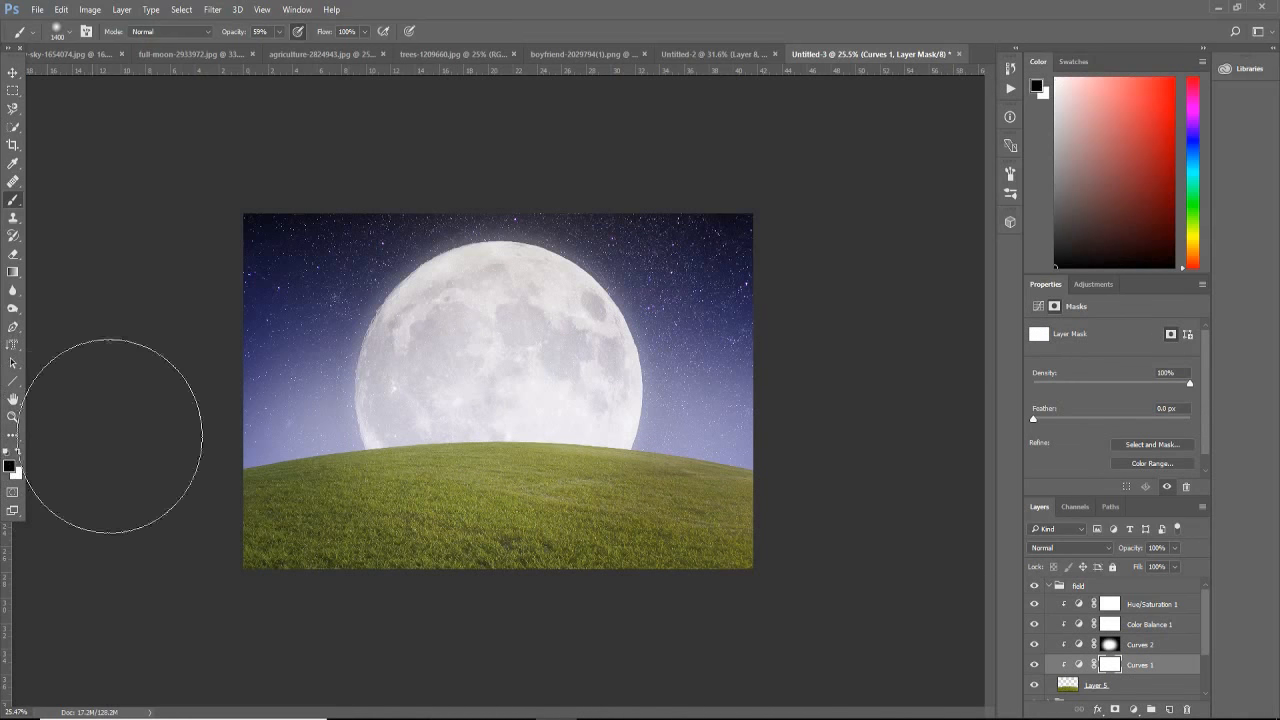
pyautogui.moveTo(427, 412)
pyautogui.mouseDown()
pyautogui.moveTo(500, 400)
pyautogui.moveTo(550, 420)
pyautogui.mouseUp()
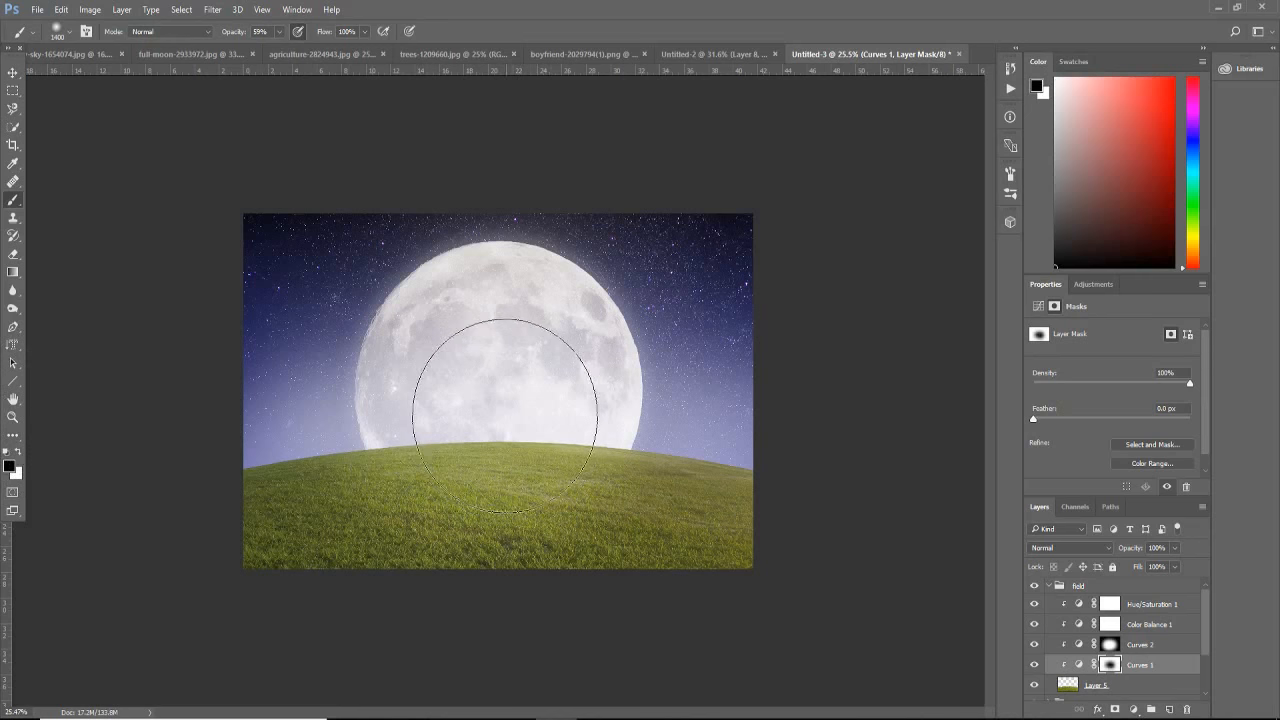
pyautogui.press('[')
pyautogui.click(272, 31)
pyautogui.moveTo(280, 48); pyautogui.dragTo(295, 48)
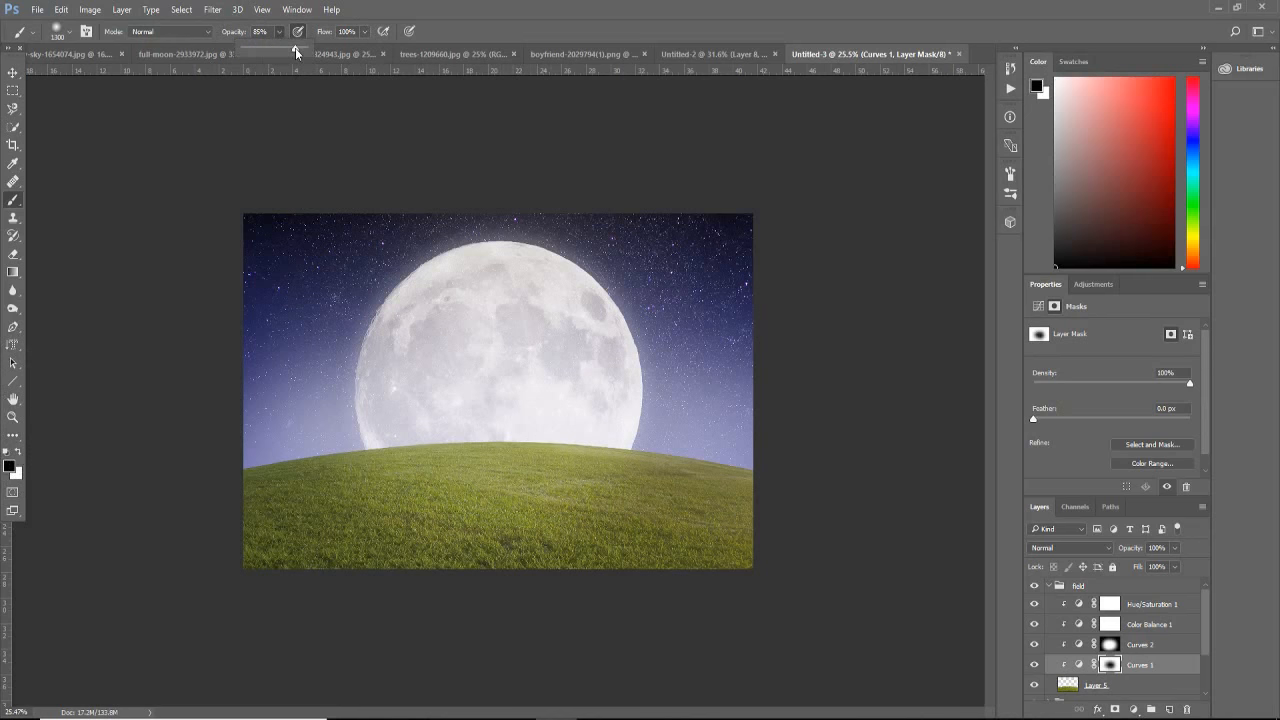
pyautogui.moveTo(457, 421); pyautogui.dragTo(560, 444)
# Step: Extend the white area on the Curves 2 mask, and lower the Curves 1 midpoint slightly to darken the outer grass
pyautogui.click(1107, 646)
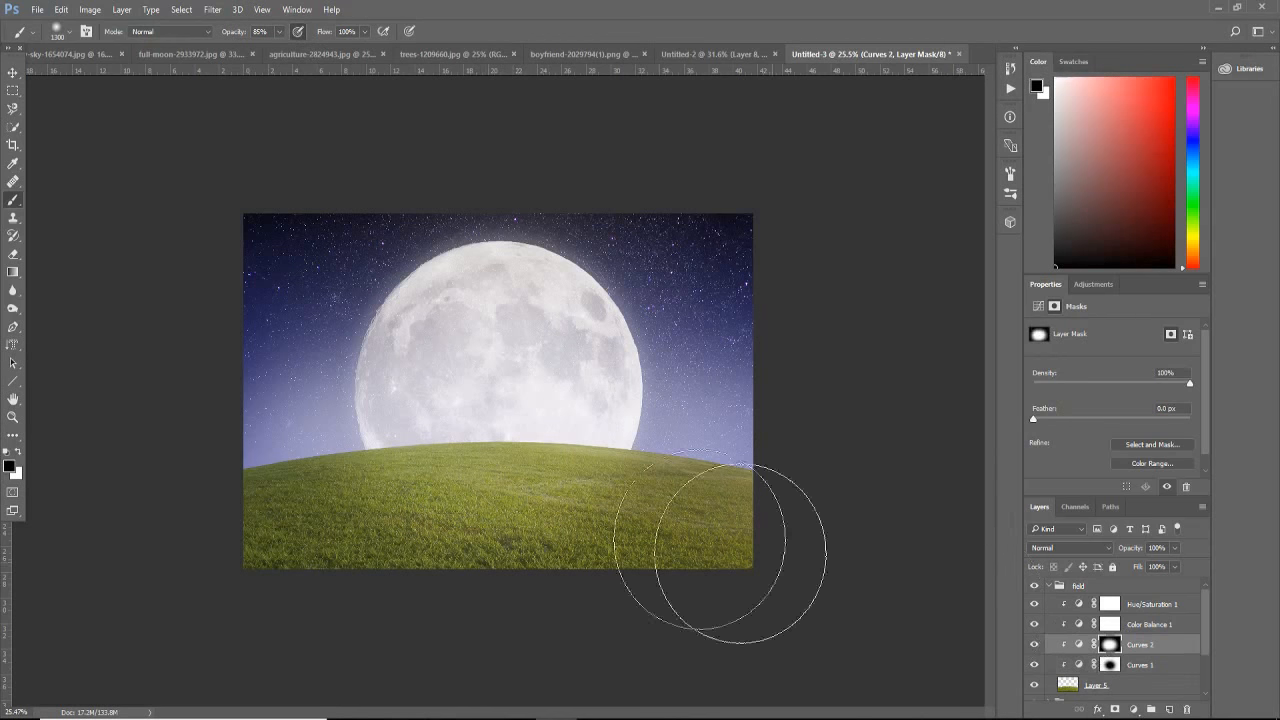
pyautogui.click(18, 451)
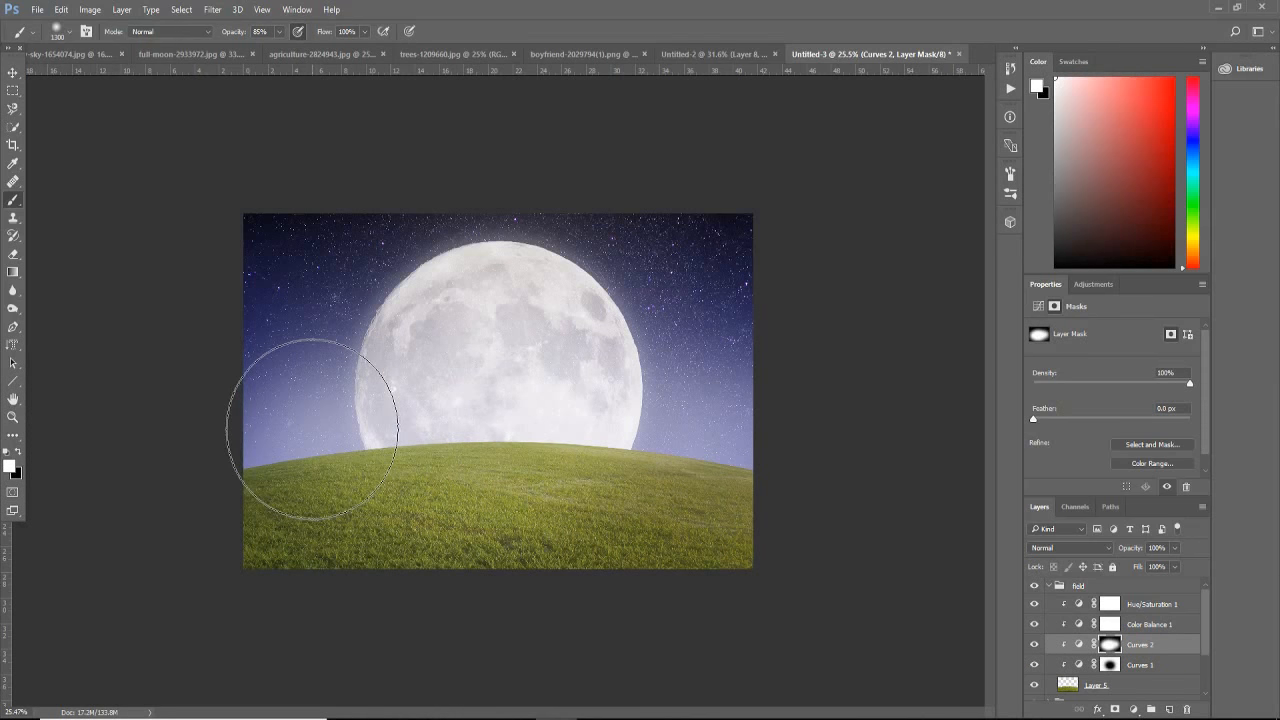
pyautogui.click(1143, 666)
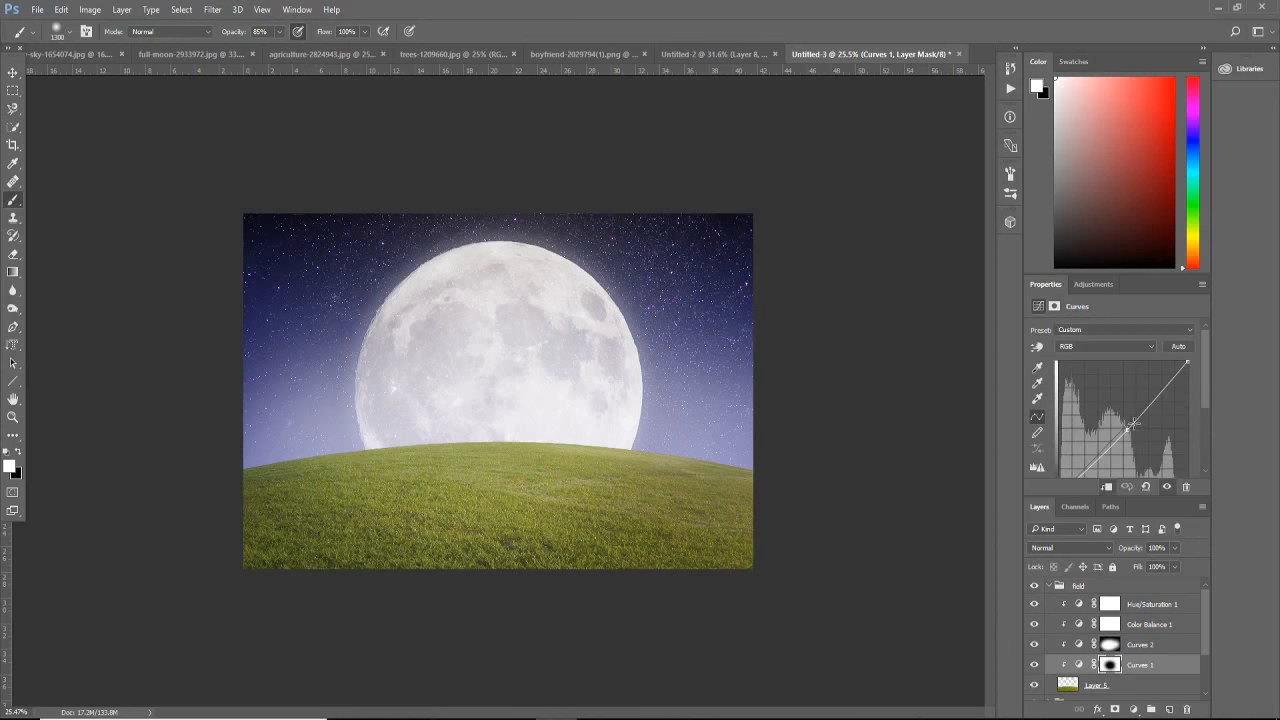
pyautogui.moveTo(1125, 430); pyautogui.dragTo(1133, 435)
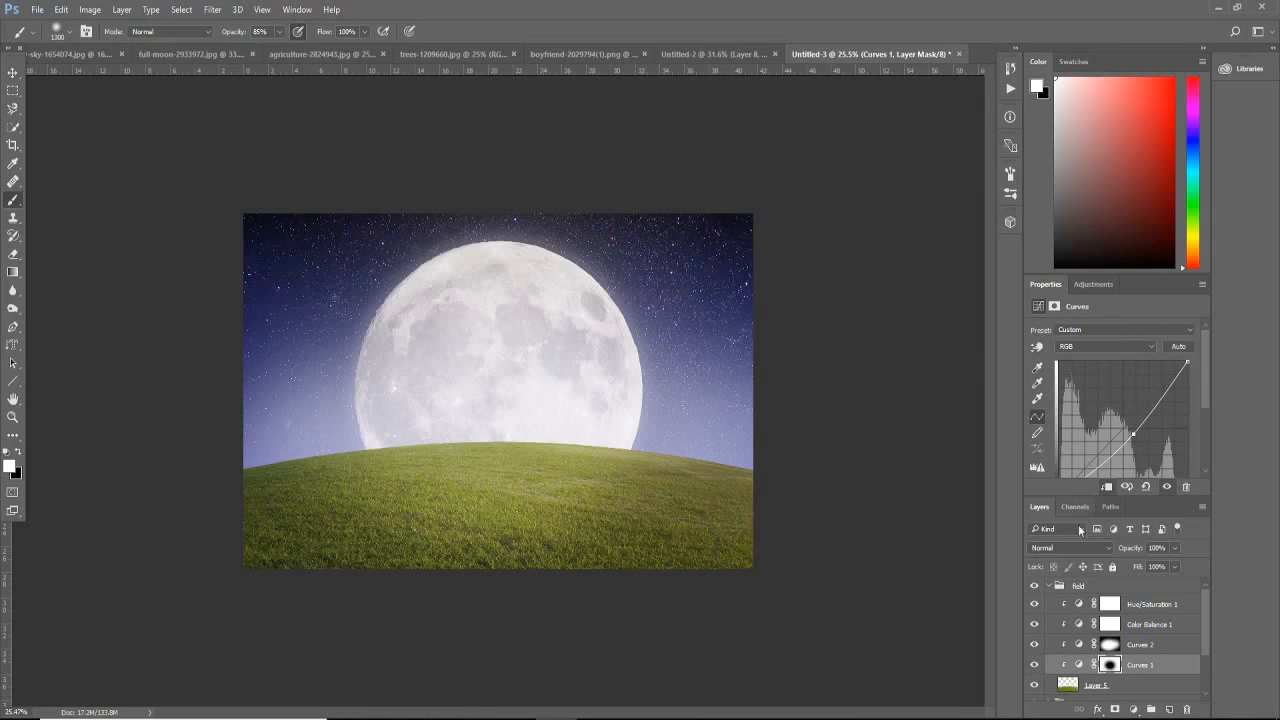
# Step: Collapse the field group and bring the foggy forest image from trees-1209660.jpg into the Untitled-3 composite
pyautogui.click(1051, 587)
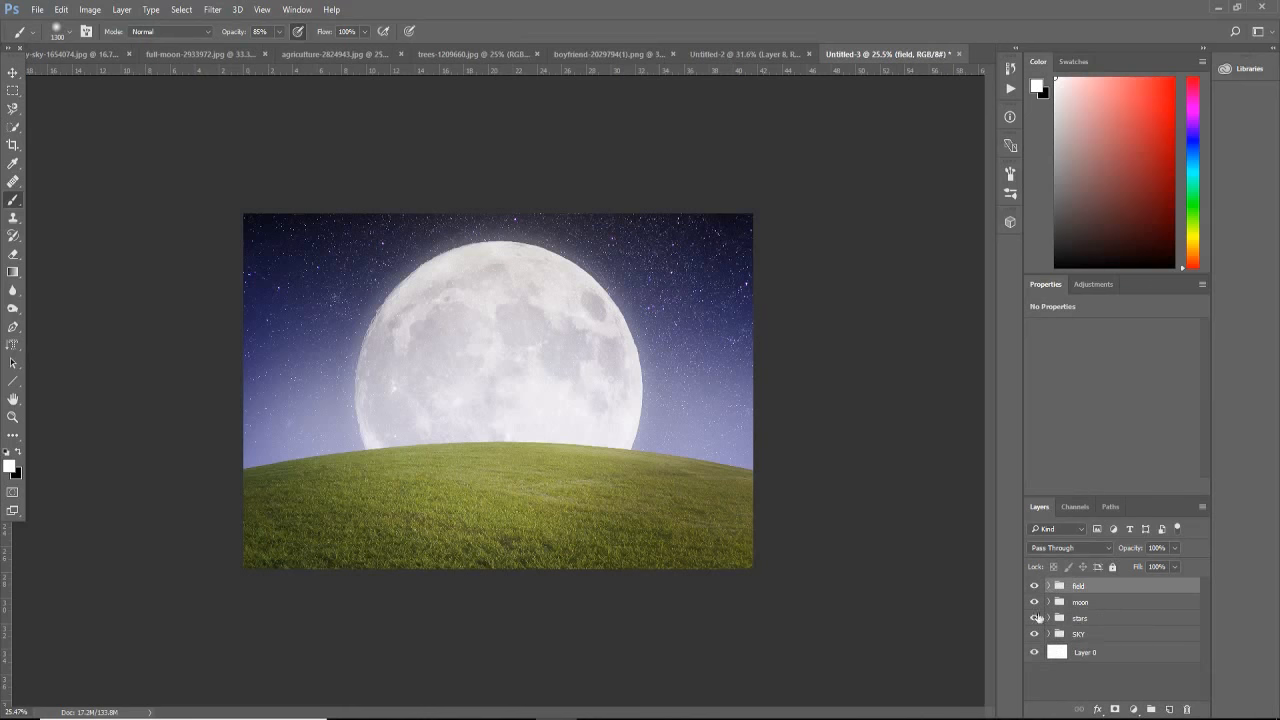
pyautogui.click(320, 55)
pyautogui.click(463, 55)
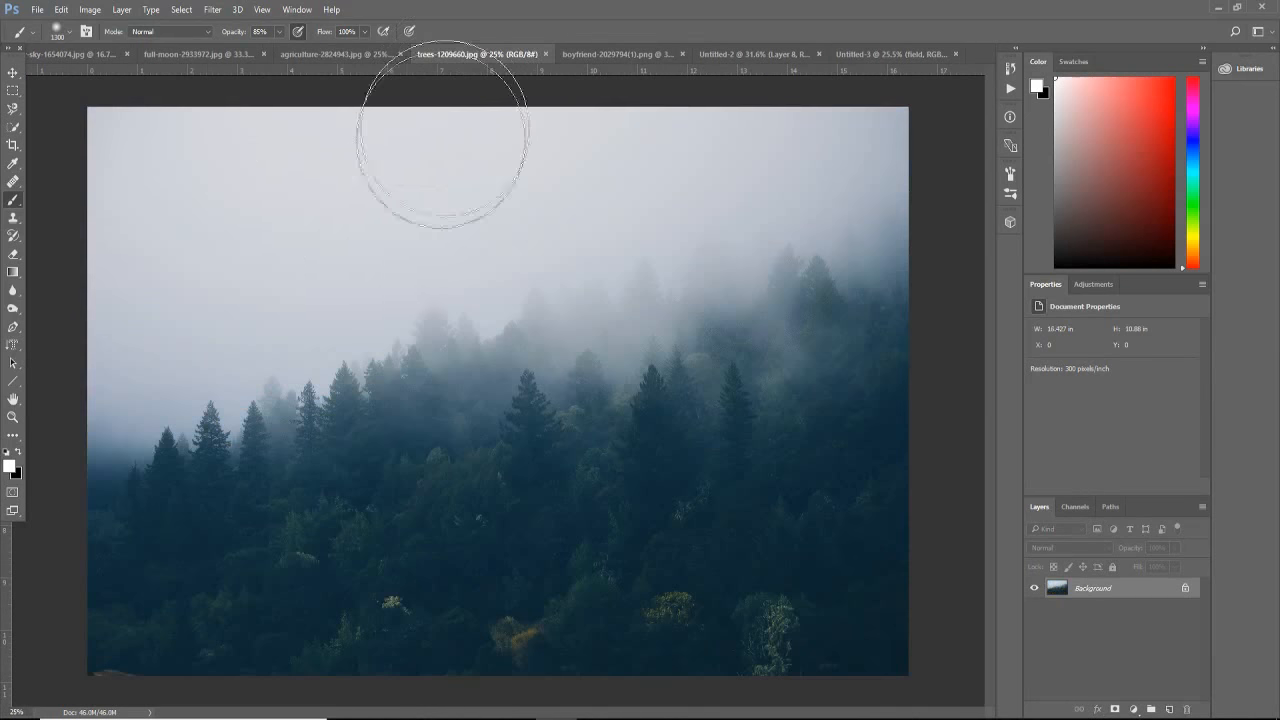
pyautogui.click(14, 71)
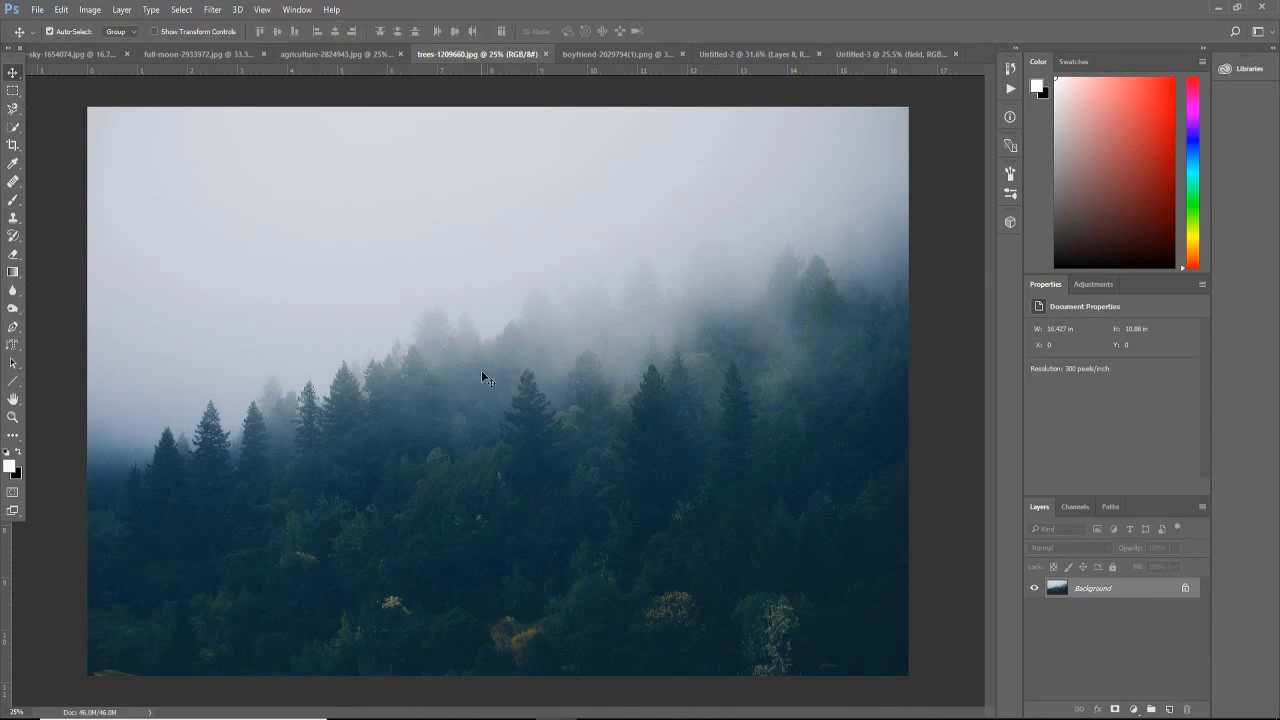
pyautogui.moveTo(481, 377); pyautogui.dragTo(903, 58)
pyautogui.moveTo(903, 58); pyautogui.dragTo(668, 313)
# Step: Scale the forest layer down to about 34 in wide and place it in the lower-right part of the canvas
pyautogui.hotkey('ctrl', 't')
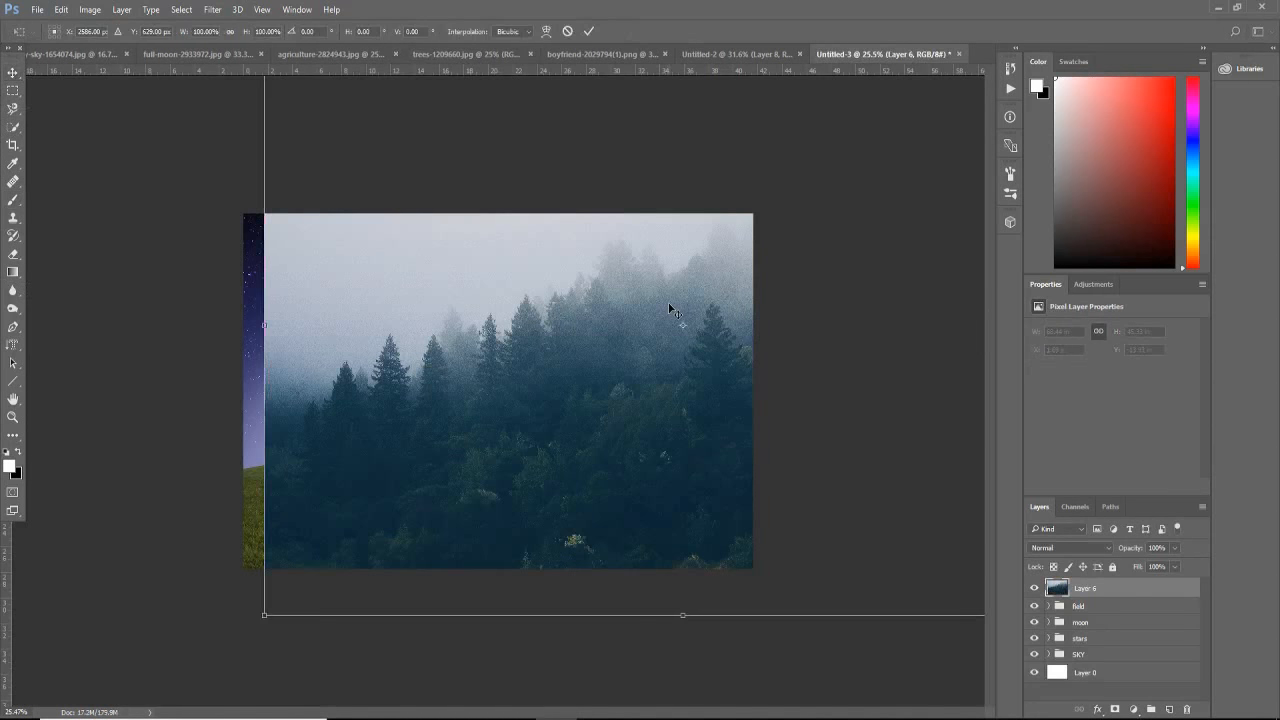
pyautogui.scroll(-3, 443, 385)
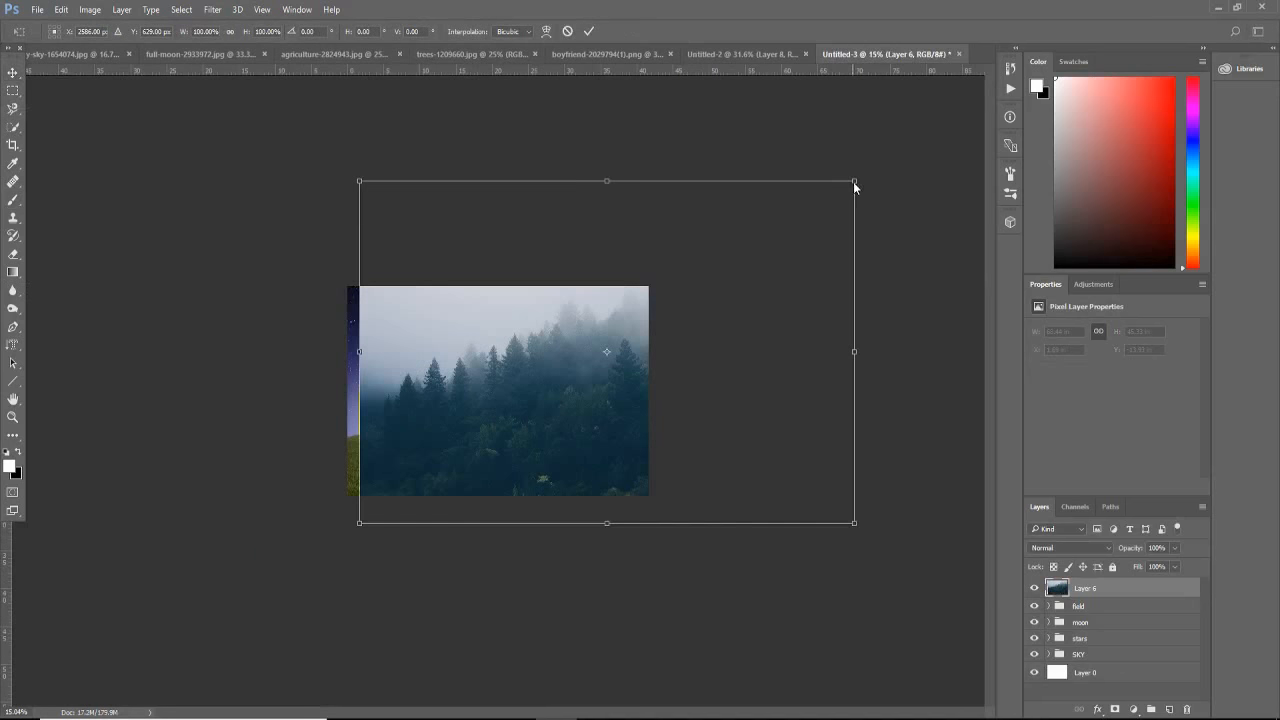
pyautogui.moveTo(853, 181); pyautogui.dragTo(607, 352)
pyautogui.moveTo(549, 437); pyautogui.dragTo(592, 411)
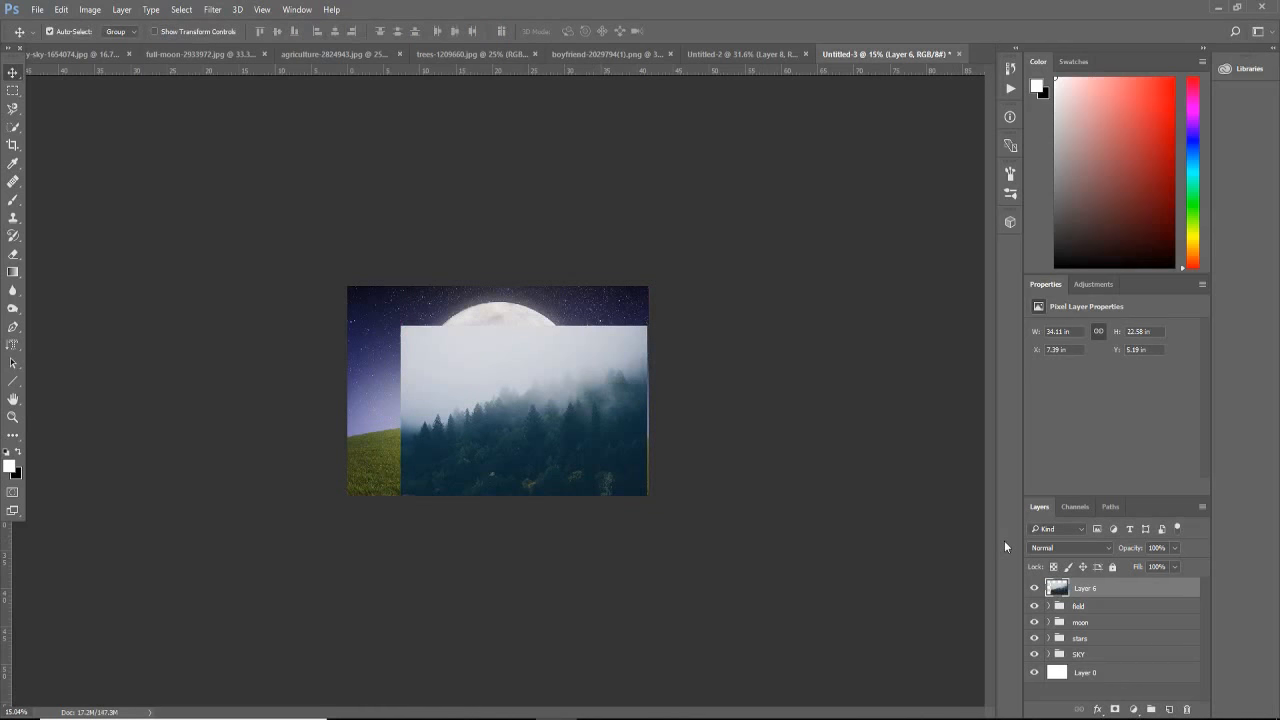
# Step: Move the forest layer below the field group, scale it to about 28.7 in wide, and align it with the canvas's right edge
pyautogui.moveTo(1091, 592); pyautogui.dragTo(1067, 607)
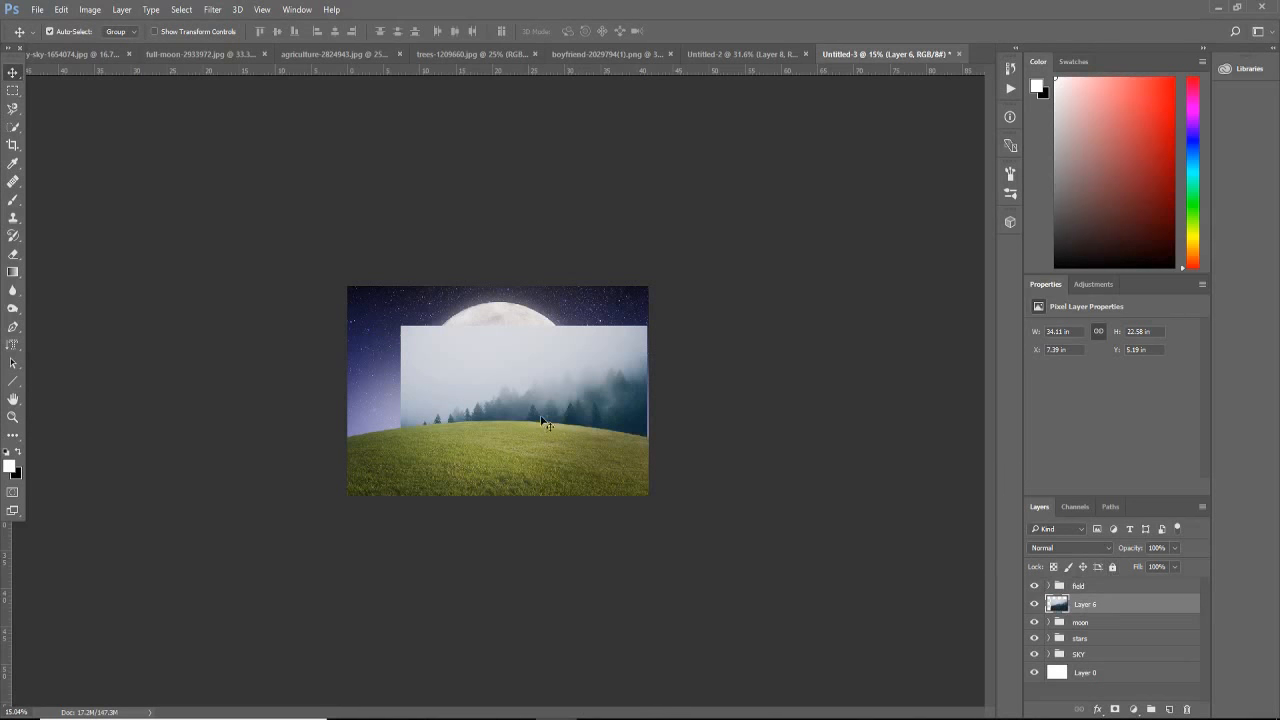
pyautogui.moveTo(592, 404); pyautogui.dragTo(606, 419)
pyautogui.hotkey('ctrl', 't')
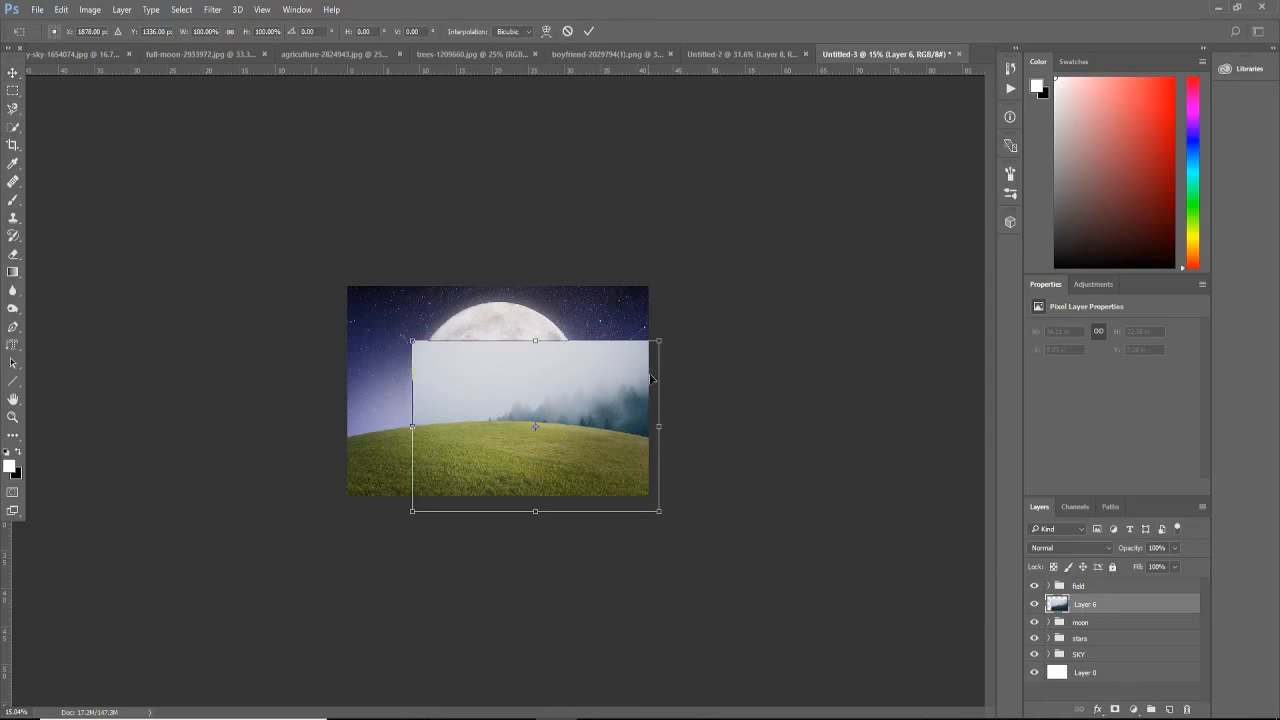
pyautogui.moveTo(660, 343); pyautogui.dragTo(647, 349)
pyautogui.moveTo(631, 405); pyautogui.dragTo(623, 380)
pyautogui.press('Return')
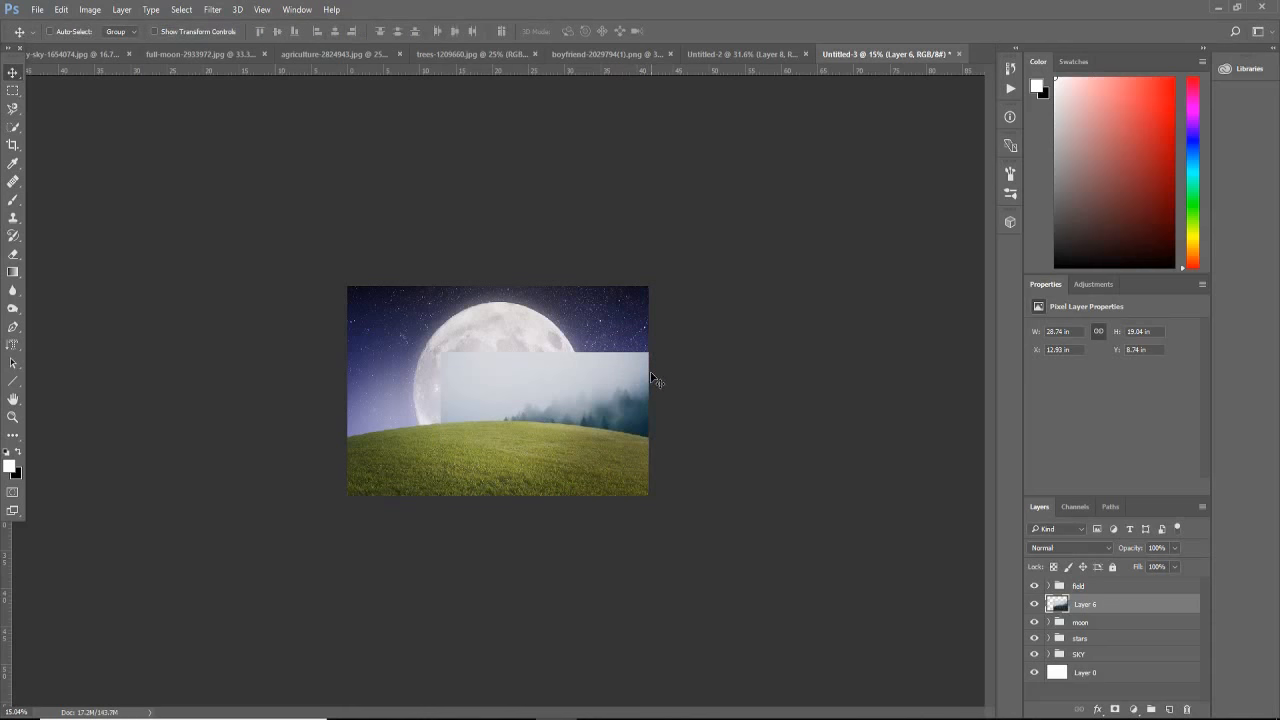
# Step: Duplicate the forest layer, flip the copy horizontally, and move it to the canvas's left edge
pyautogui.hotkey('ctrl', 'j')
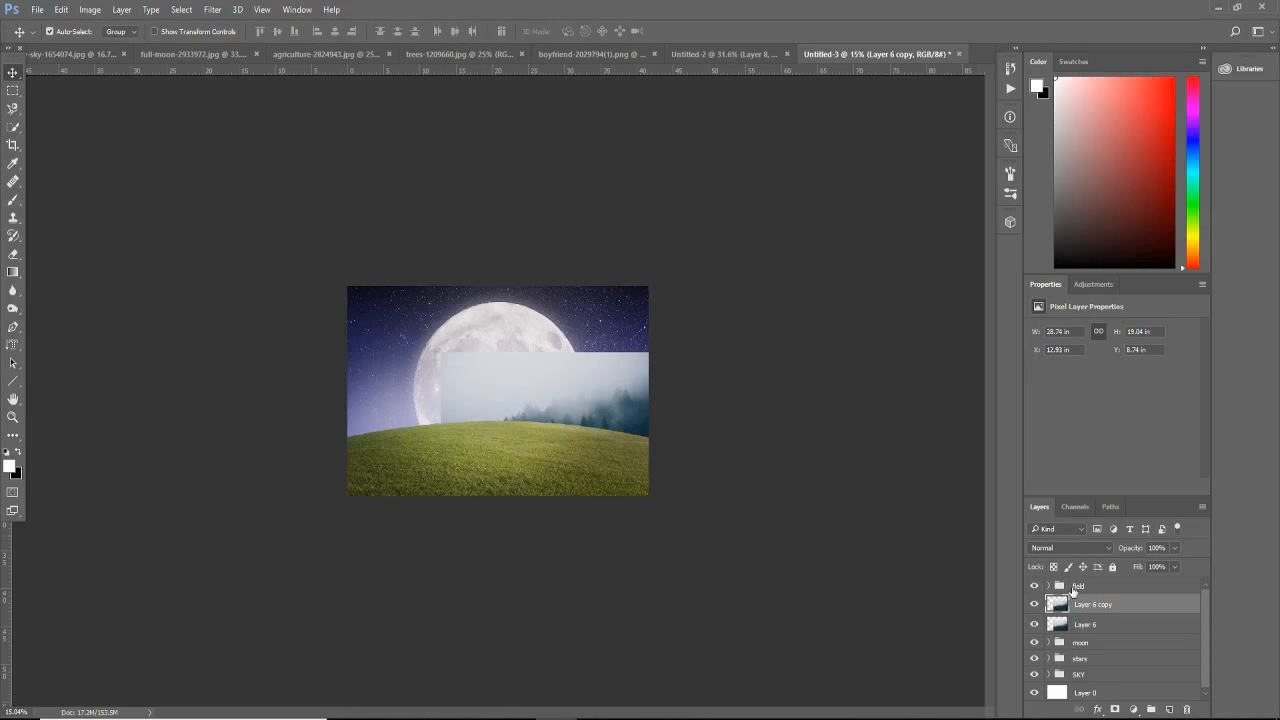
pyautogui.hotkey('ctrl', 't')
pyautogui.rightClick(549, 396)
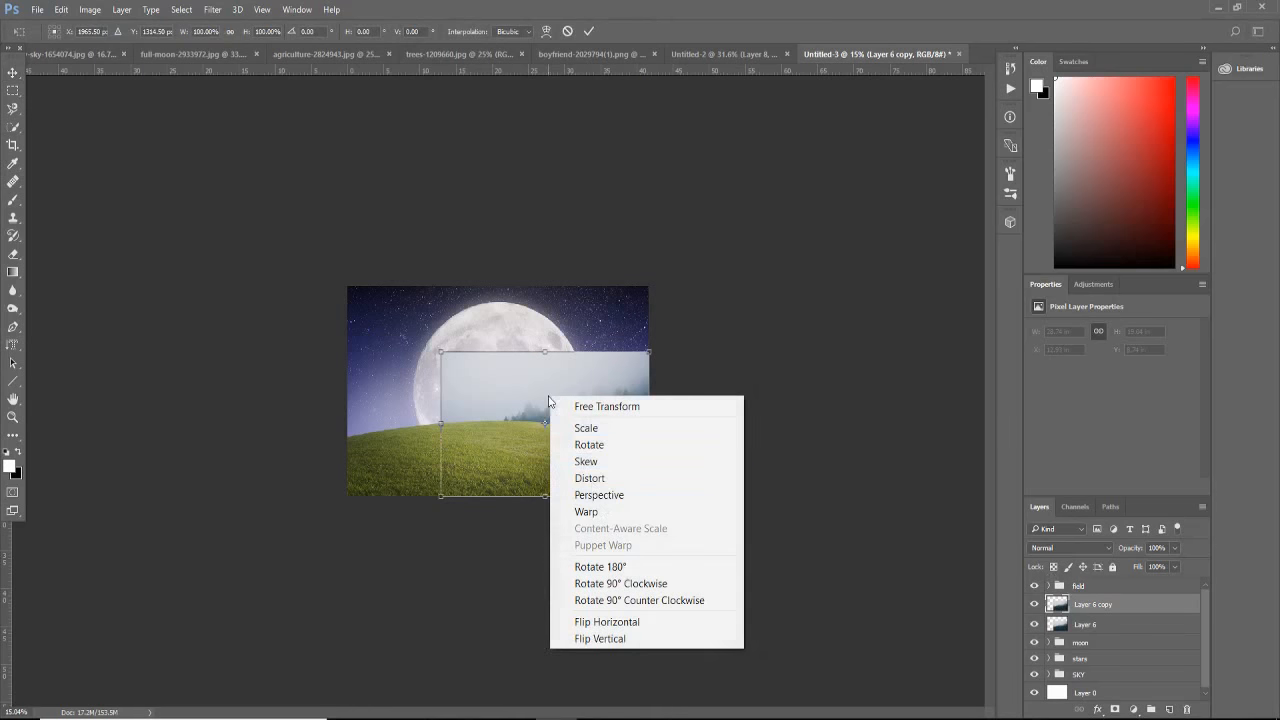
pyautogui.click(645, 622)
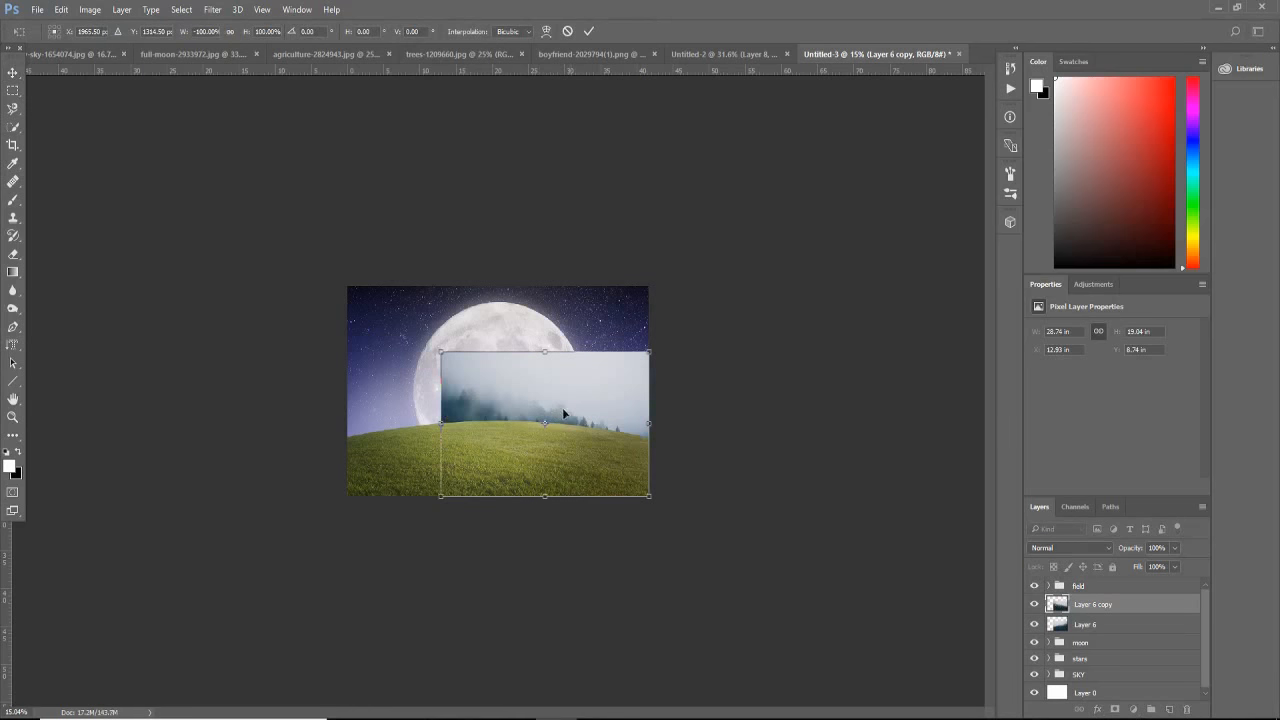
pyautogui.moveTo(568, 408); pyautogui.dragTo(479, 403)
pyautogui.press('Return')
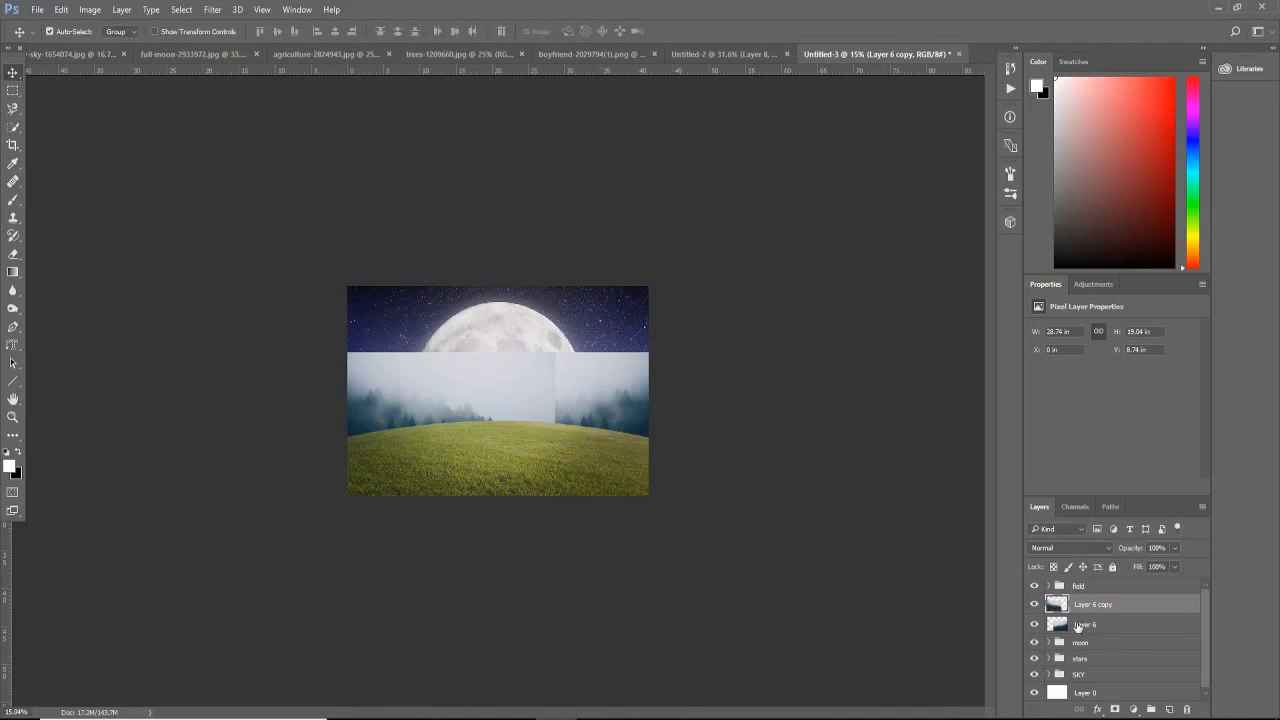
pyautogui.keyDown('shift'); pyautogui.click(1092, 625); pyautogui.keyUp('shift')
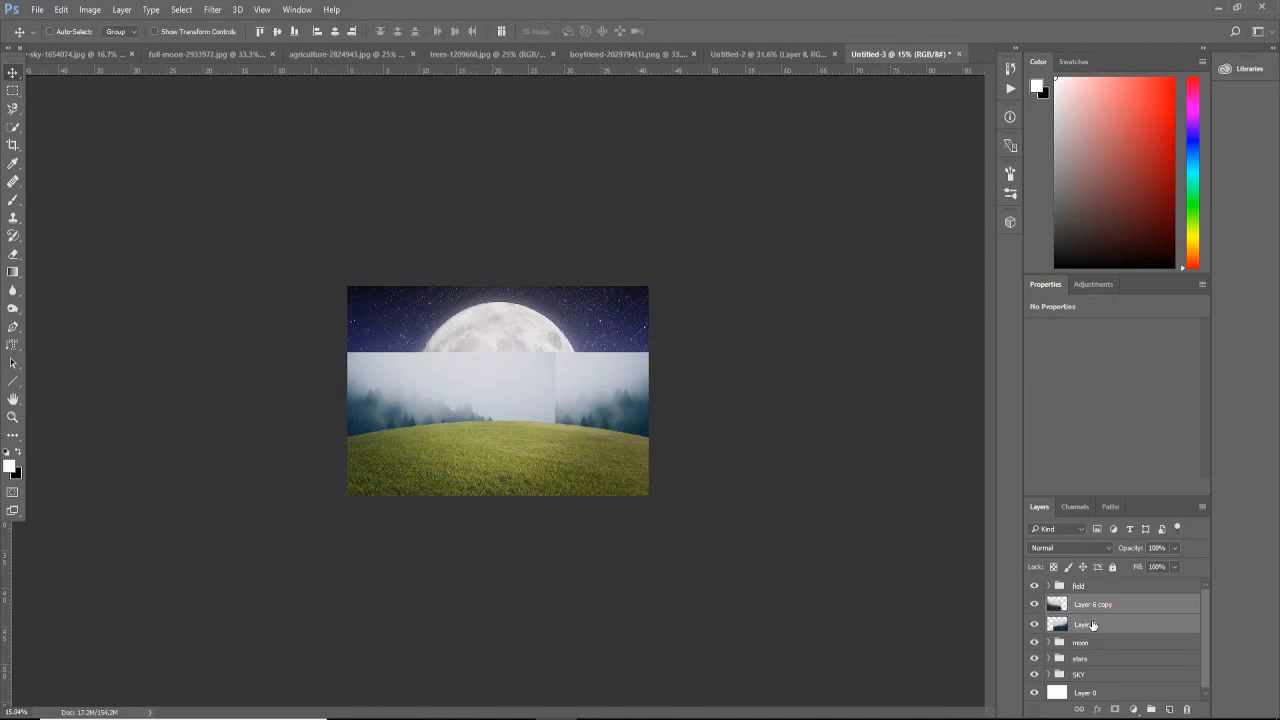
pyautogui.hotkey('ctrl', 'j')
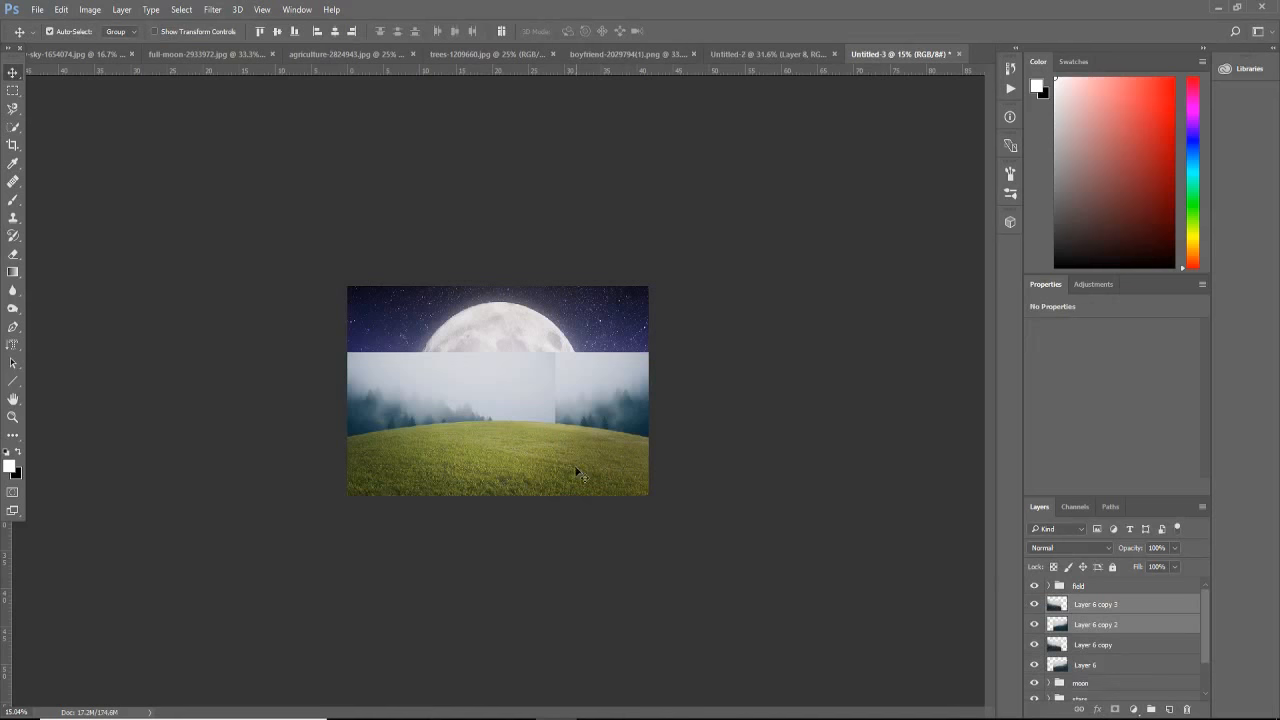
pyautogui.press('Delete')
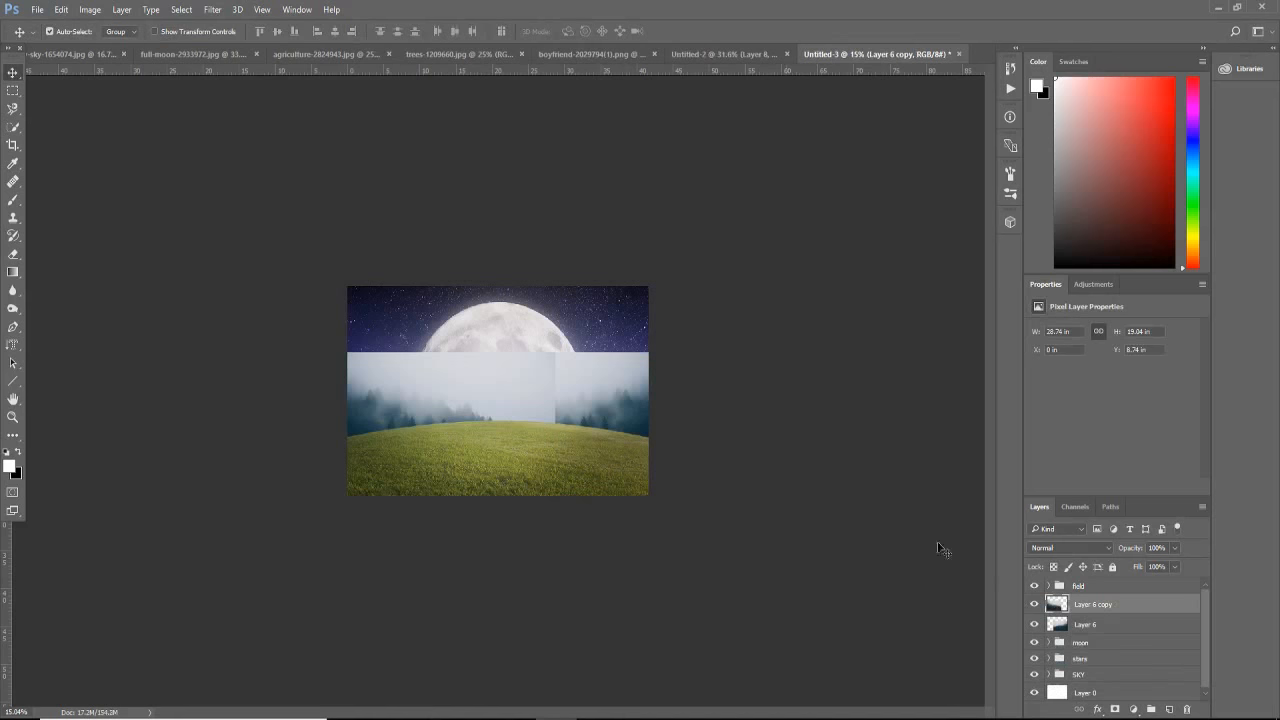
# Step: Merge the forest layer and its flipped copy into a single layer
pyautogui.keyDown('shift'); pyautogui.click(1101, 625); pyautogui.keyUp('shift')
pyautogui.rightClick(1096, 618)
pyautogui.click(862, 600)
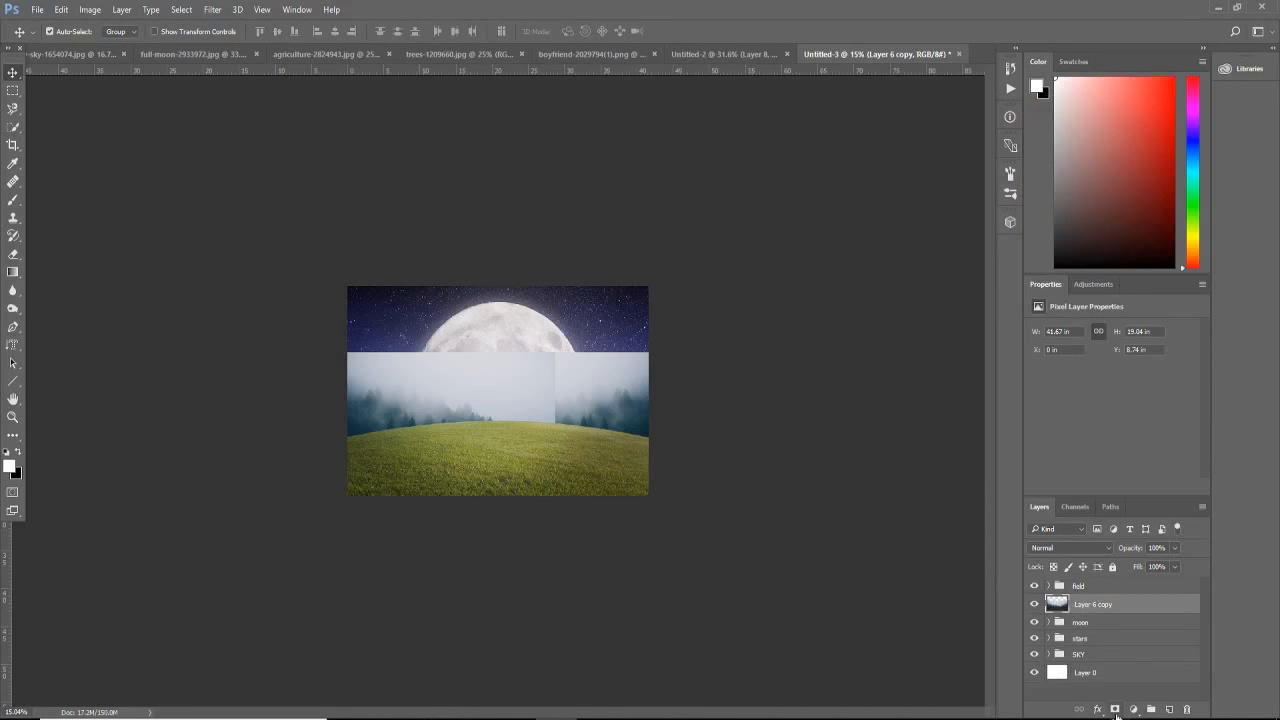
# Step: Add a layer mask to the merged forest layer and set the Gradient tool to Foreground to Transparent with a black 000000 start stop
pyautogui.click(1115, 710)
pyautogui.click(13, 272)
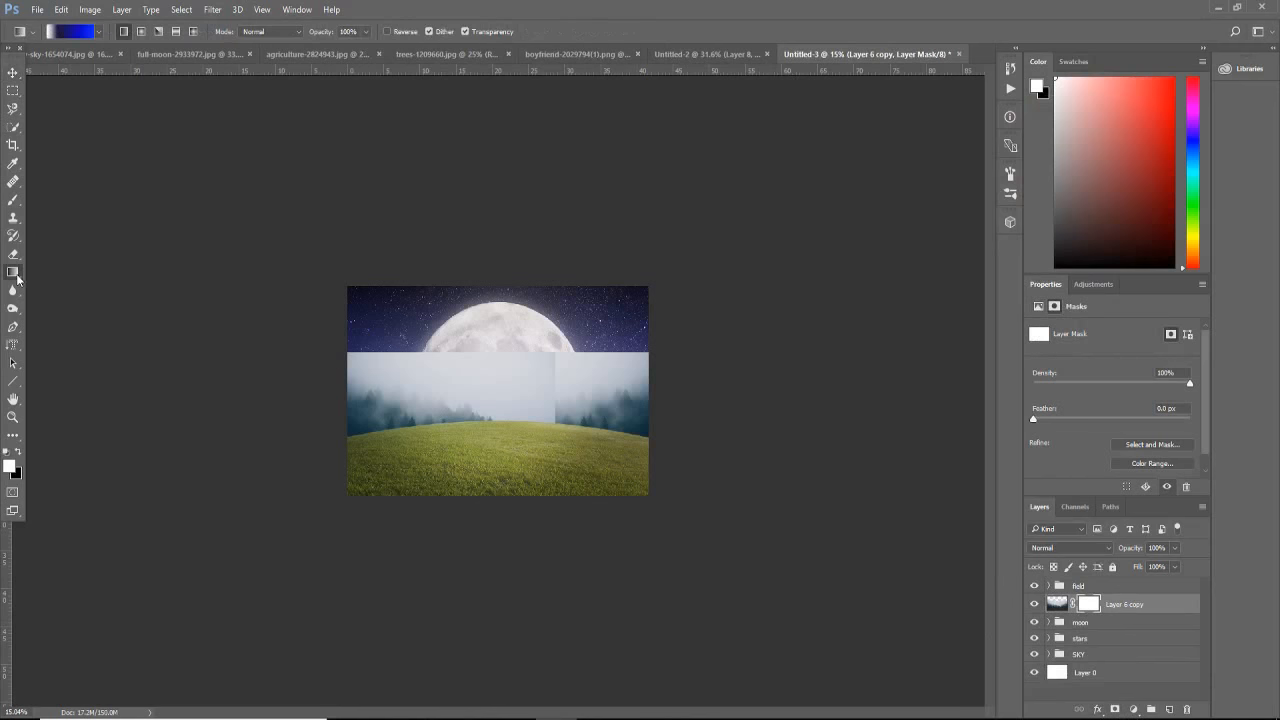
pyautogui.click(68, 32)
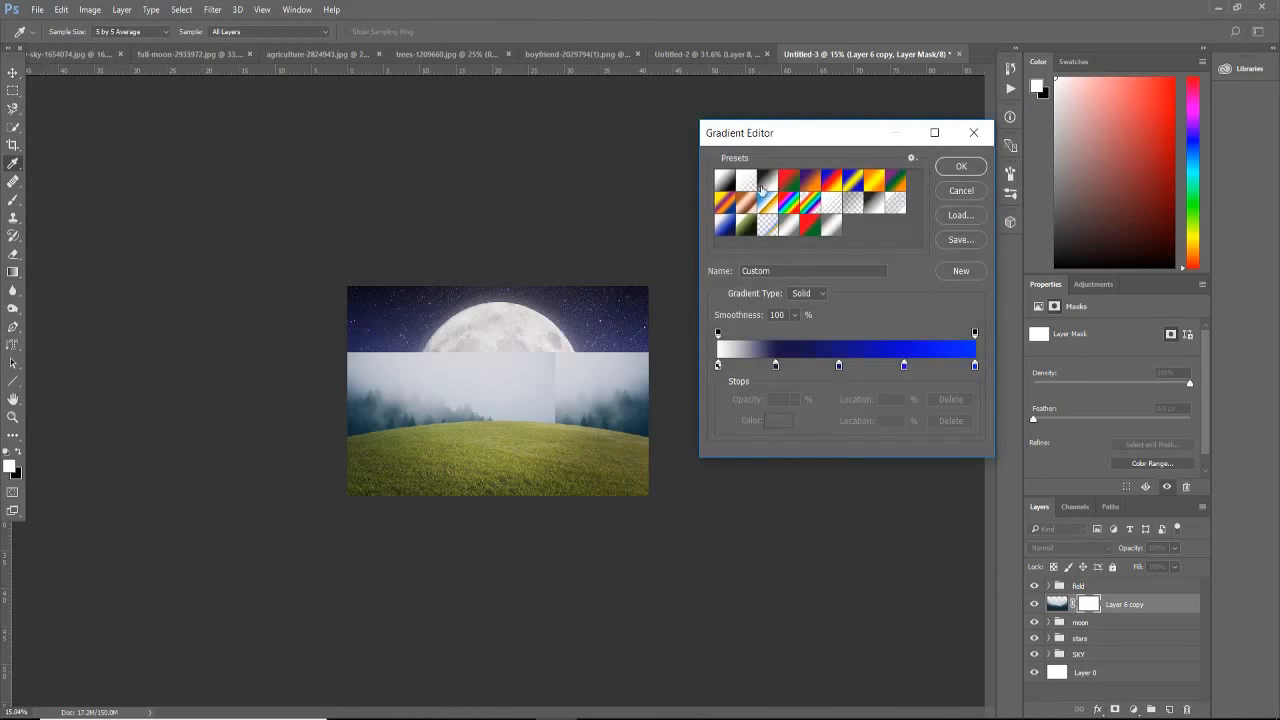
pyautogui.click(742, 182)
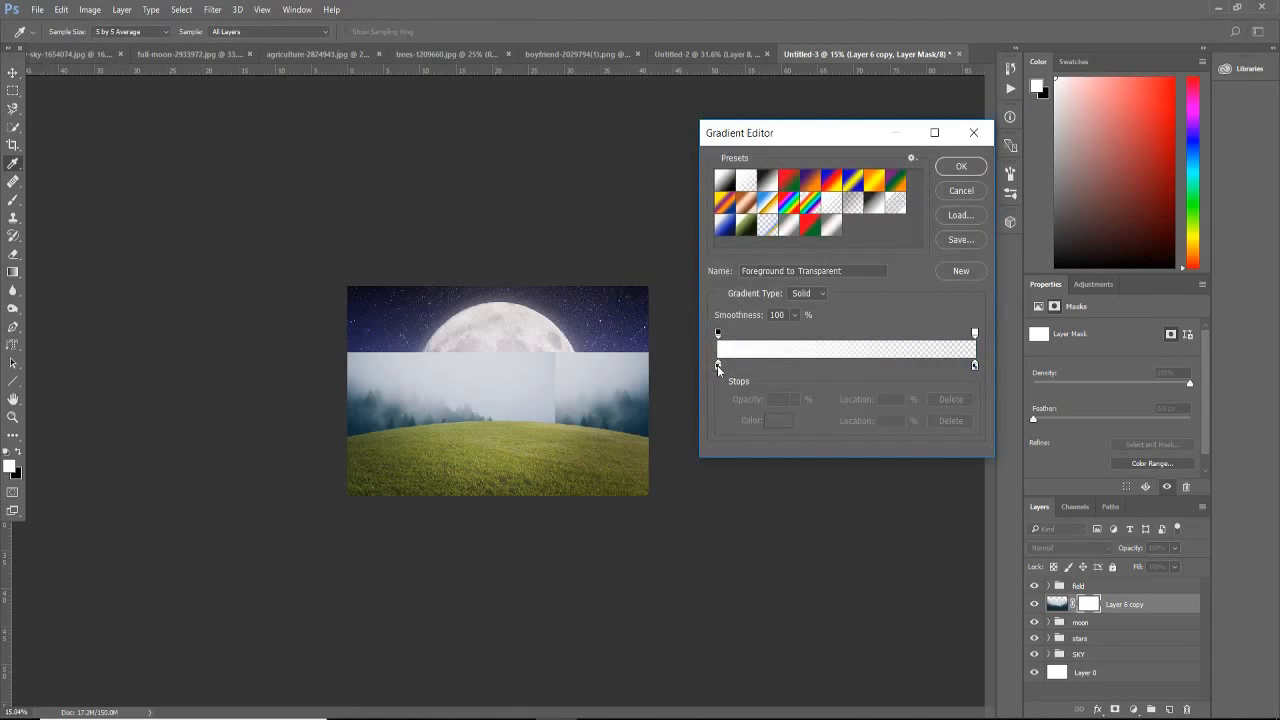
pyautogui.doubleClick(717, 366)
pyautogui.moveTo(807, 326); pyautogui.dragTo(767, 430)
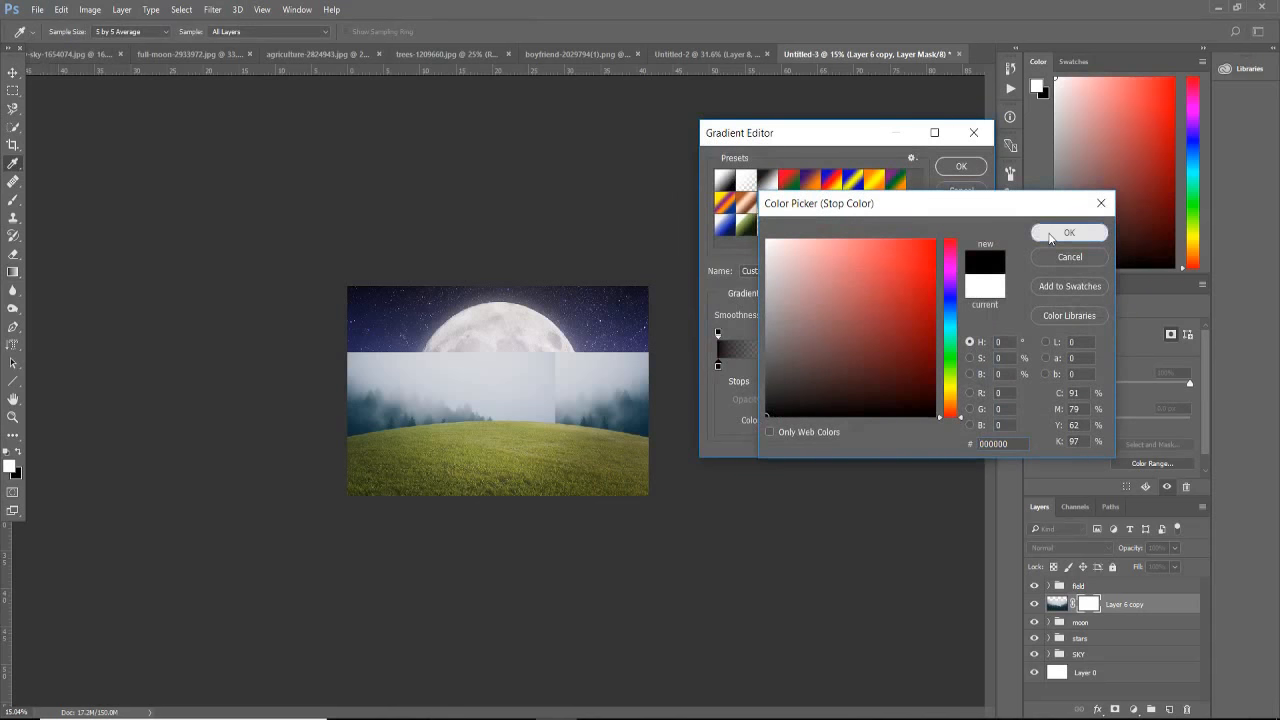
pyautogui.click(1069, 232)
pyautogui.click(948, 170)
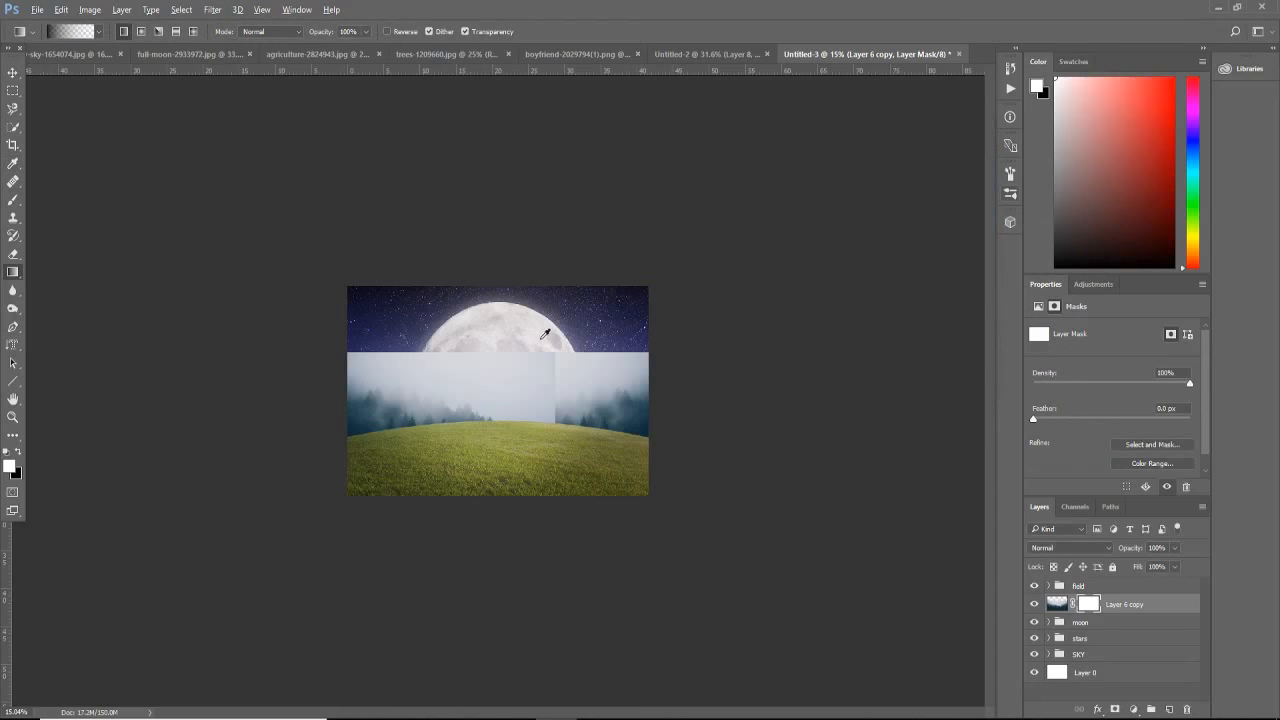
# Step: Try to fade the forest layer's upper edge into the sky with repeated vertical black-to-transparent gradients on its mask
pyautogui.scroll(3, 540, 338)
pyautogui.scroll(2, 535, 320)
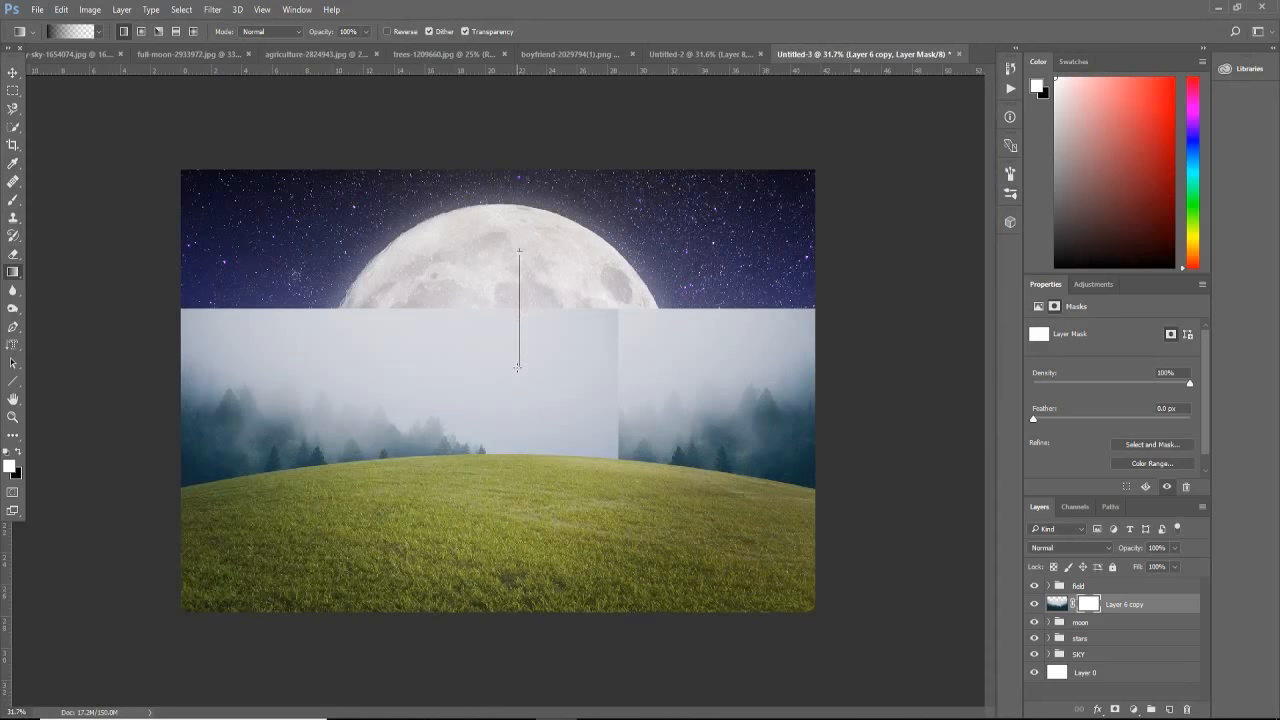
pyautogui.moveTo(517, 367); pyautogui.dragTo(519, 365)
pyautogui.moveTo(508, 276); pyautogui.dragTo(510, 414)
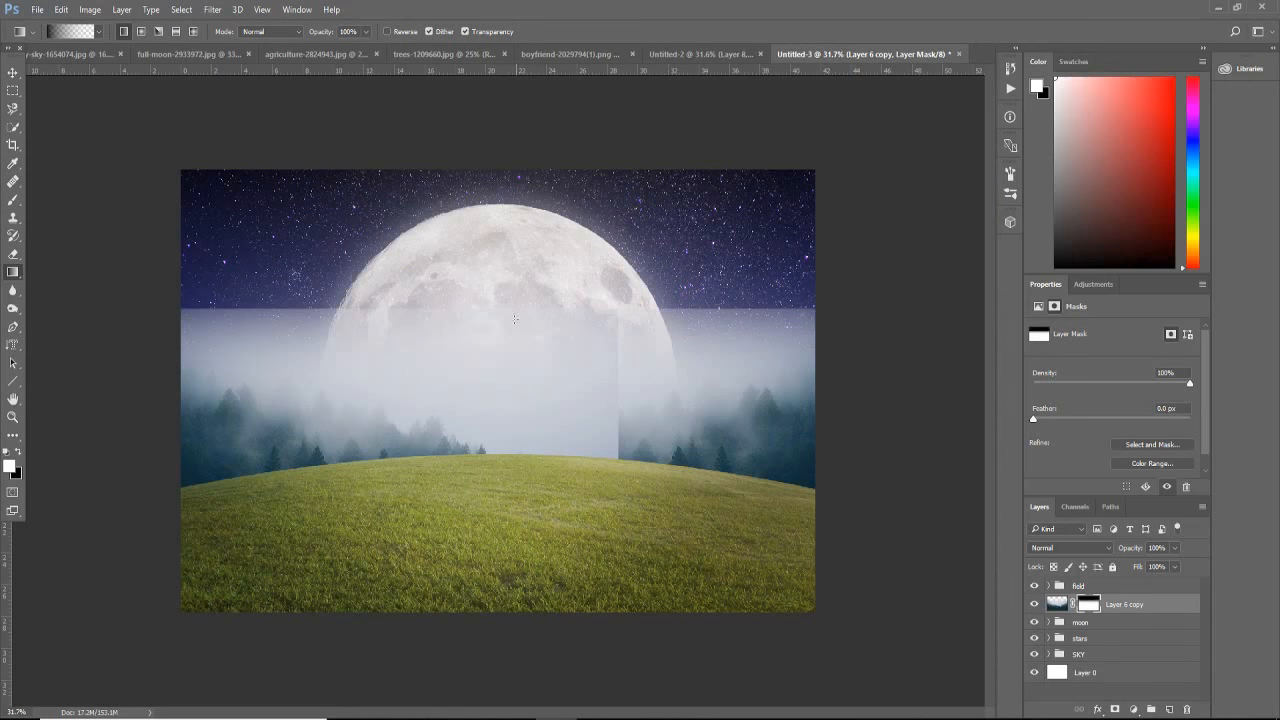
pyautogui.moveTo(471, 178); pyautogui.dragTo(471, 456)
pyautogui.moveTo(530, 321); pyautogui.dragTo(530, 452)
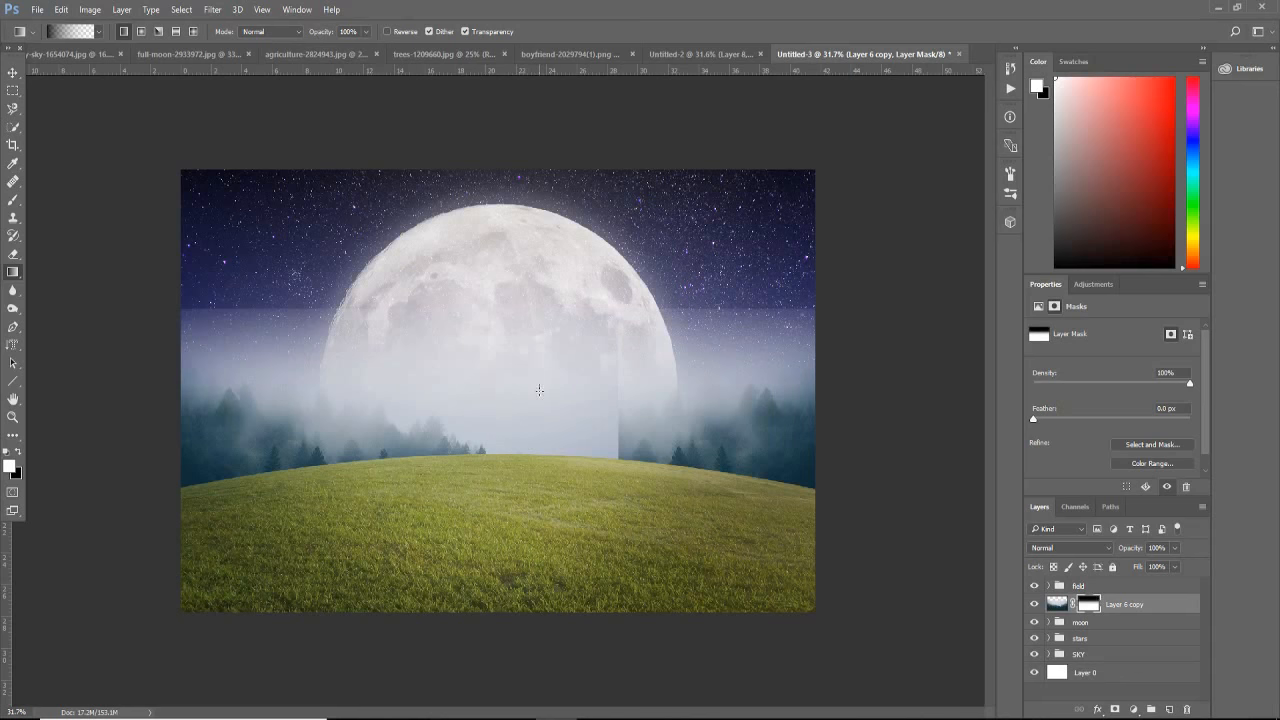
pyautogui.moveTo(510, 286); pyautogui.dragTo(510, 409)
pyautogui.moveTo(506, 290); pyautogui.dragTo(506, 415)
pyautogui.moveTo(502, 257); pyautogui.dragTo(499, 418)
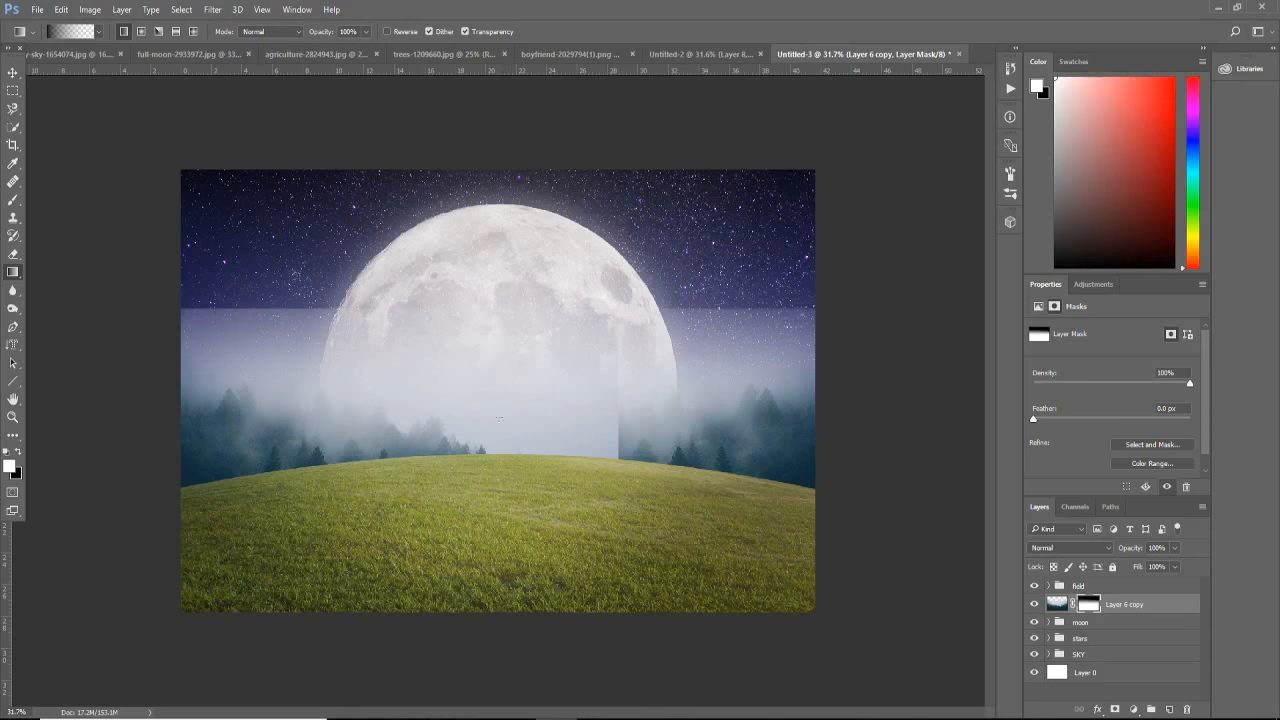
pyautogui.moveTo(502, 291); pyautogui.dragTo(507, 437)
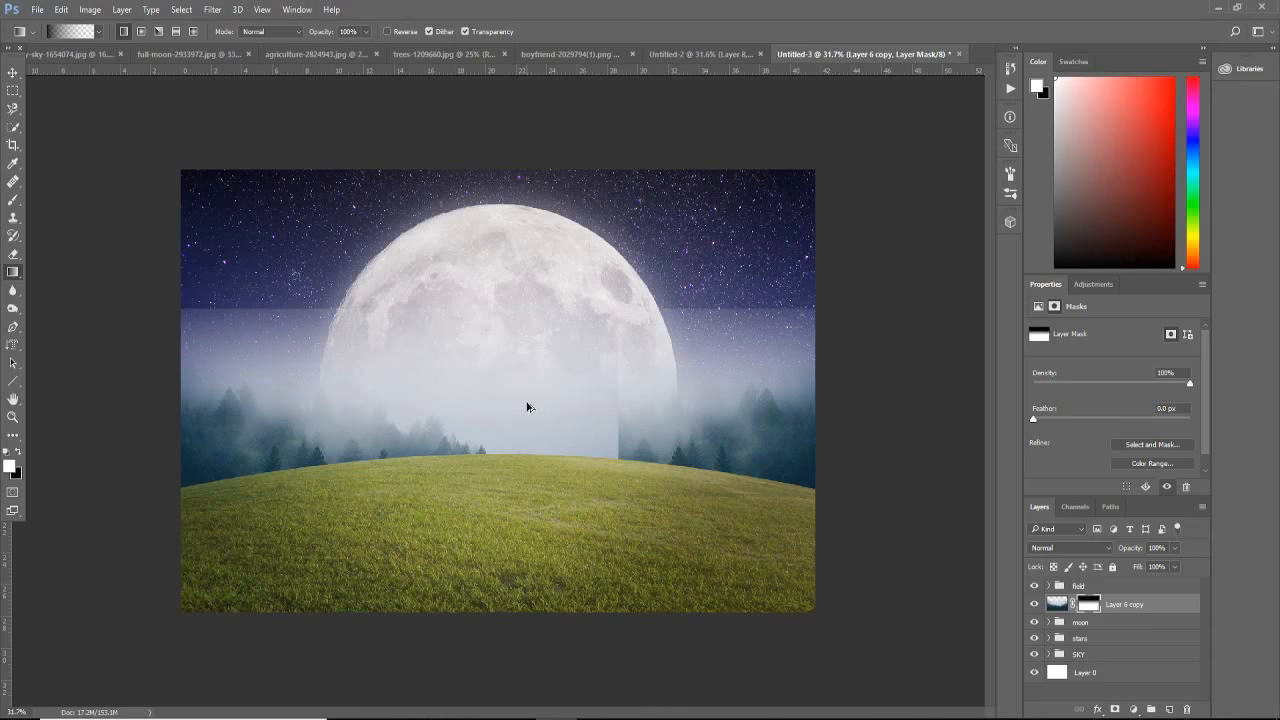
# Step: Undo the gradients drawn on the forest layer's mask
pyautogui.hotkey('ctrl', 'z')
pyautogui.hotkey('ctrl', 'z')
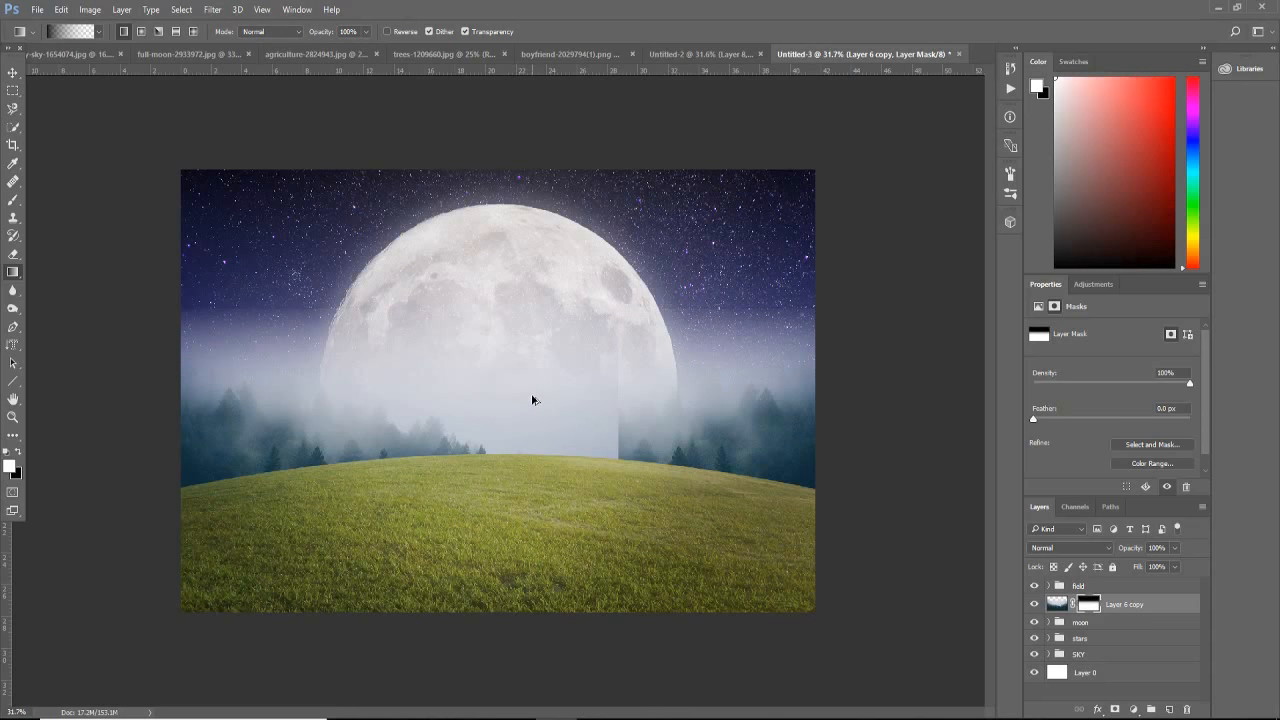
pyautogui.hotkey('ctrl', 'z')
pyautogui.hotkey('ctrl', 'alt', 'z')
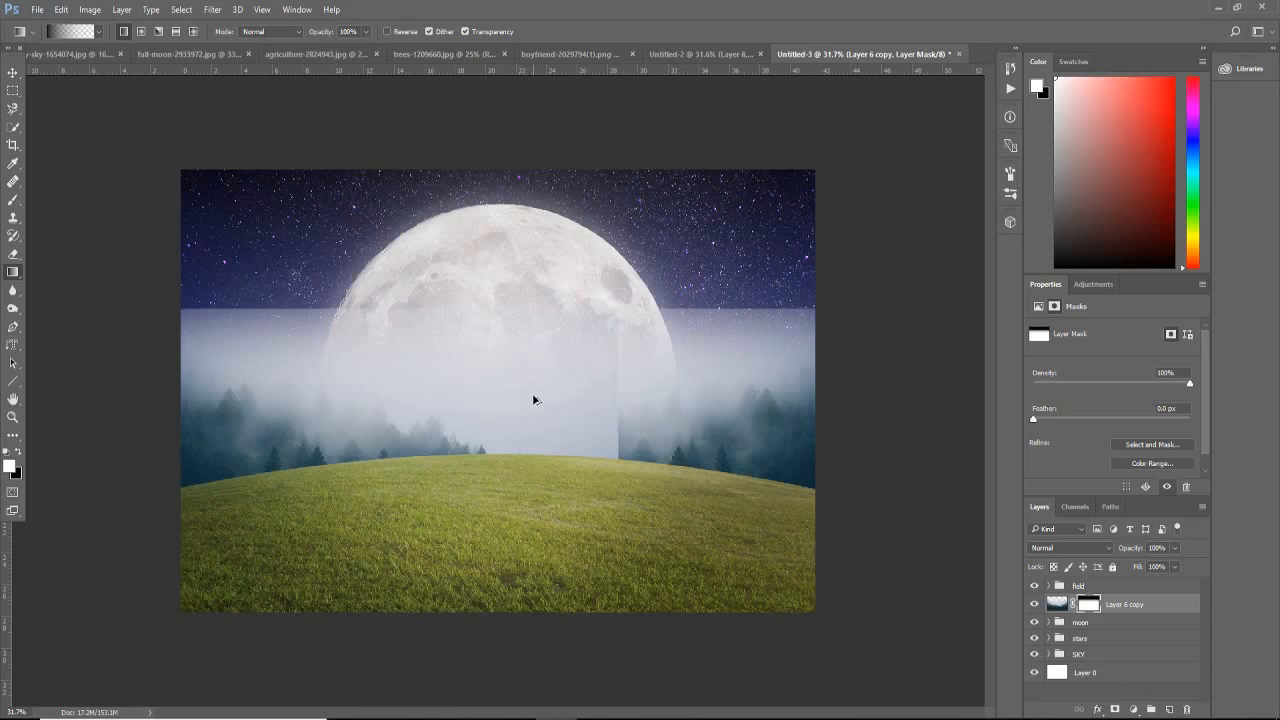
pyautogui.hotkey('ctrl', 'alt', 'z')
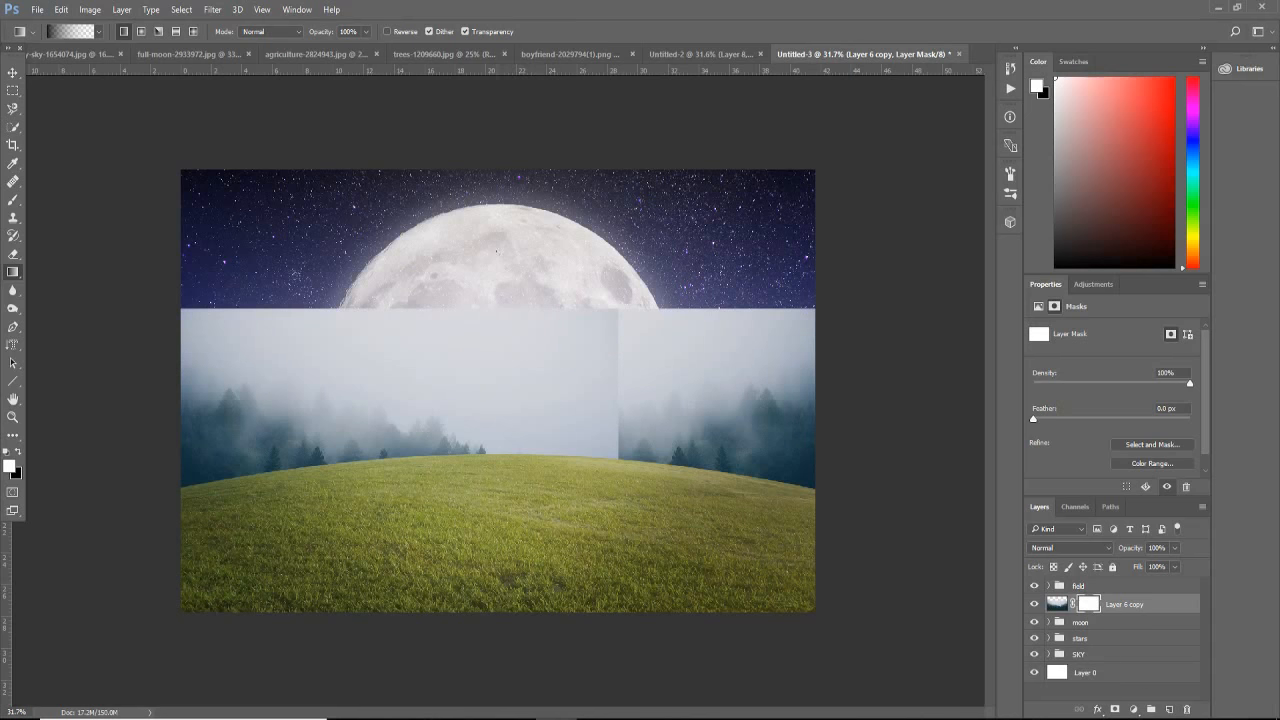
# Step: Try fading the forest over the moon with longer vertical gradients on the mask, some reaching from the moon's top into the grass
pyautogui.moveTo(495, 252); pyautogui.dragTo(491, 462)
pyautogui.moveTo(499, 267); pyautogui.dragTo(500, 350)
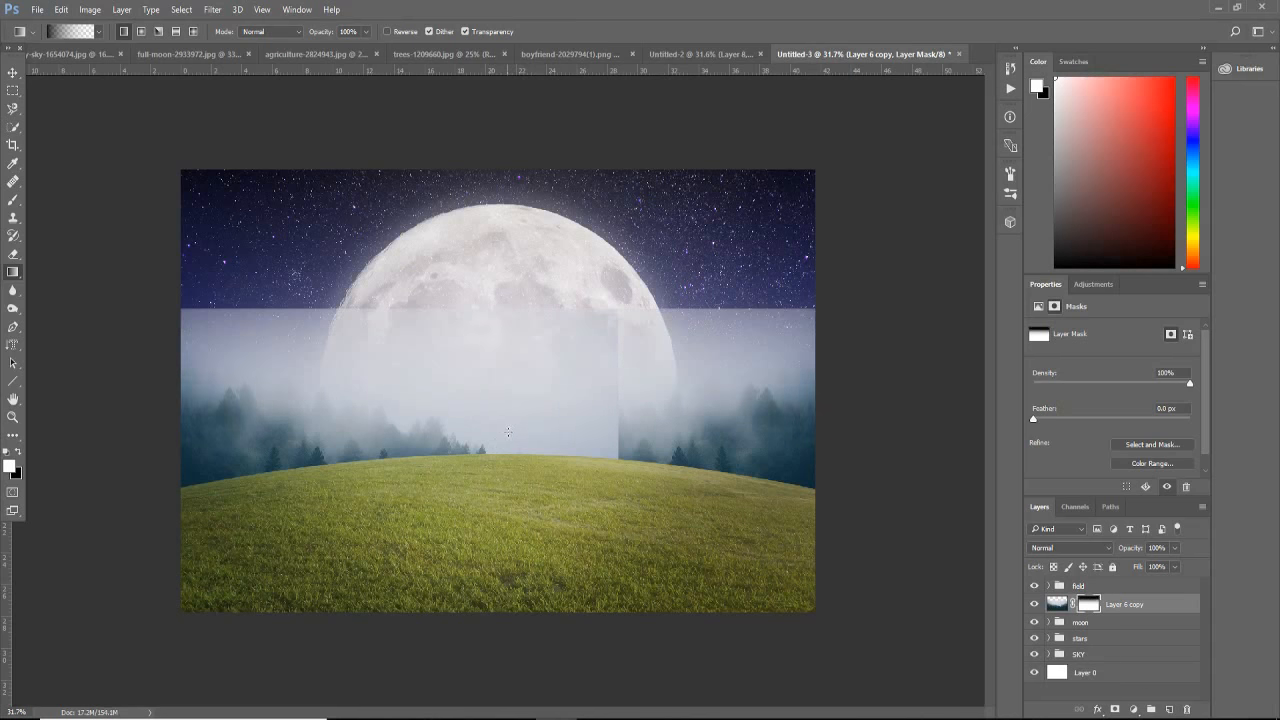
pyautogui.moveTo(499, 268); pyautogui.dragTo(499, 472)
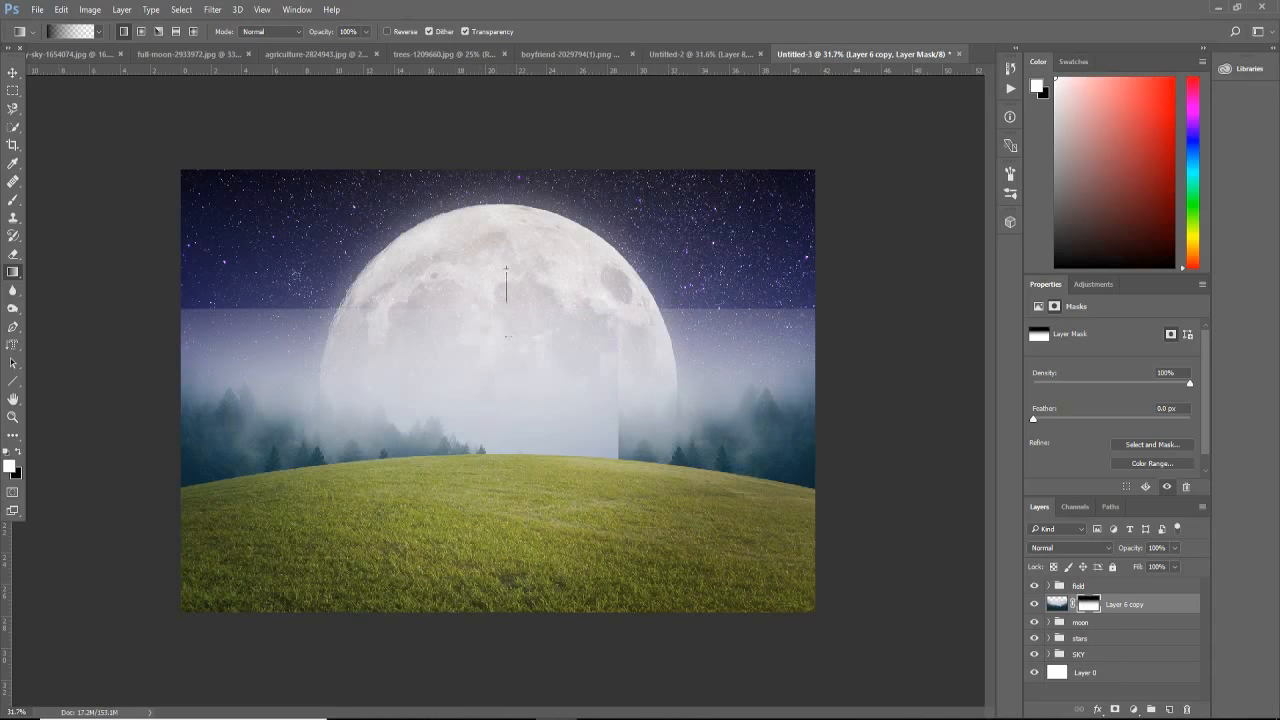
pyautogui.moveTo(506, 300); pyautogui.dragTo(506, 444)
pyautogui.moveTo(489, 283); pyautogui.dragTo(492, 418)
pyautogui.moveTo(508, 218); pyautogui.dragTo(509, 518)
pyautogui.moveTo(523, 214); pyautogui.dragTo(514, 526)
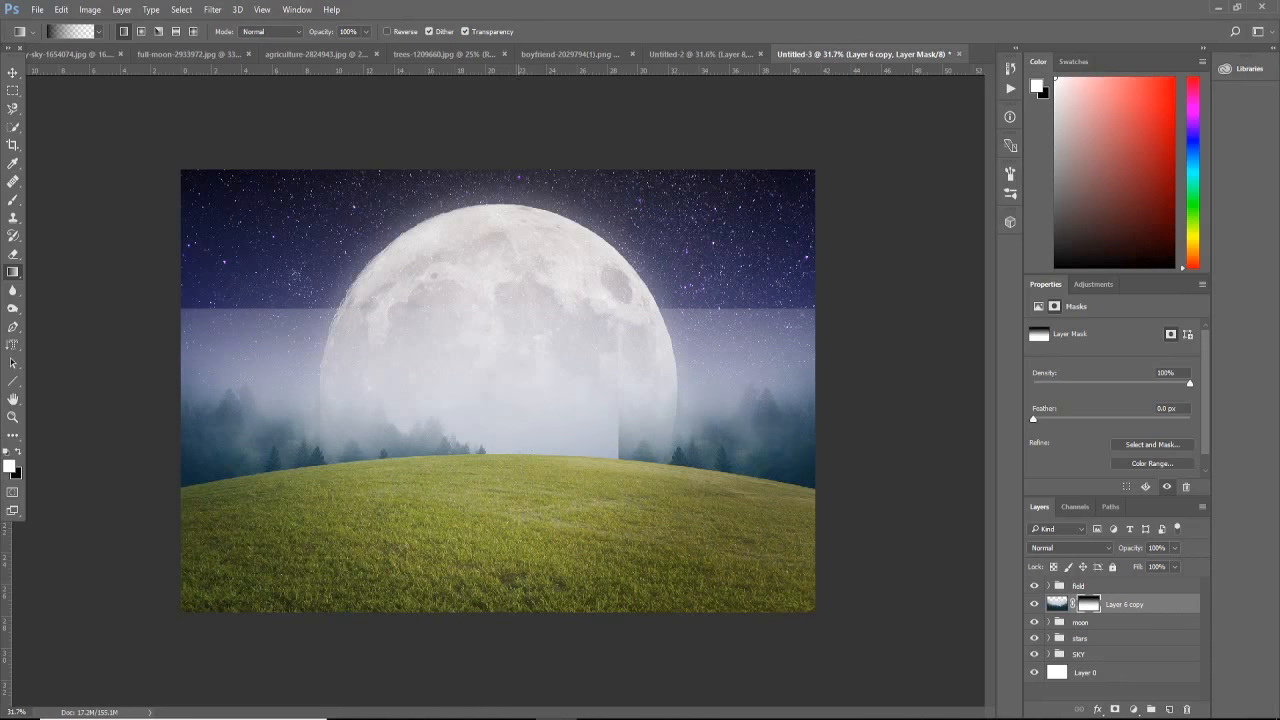
# Step: Undo the long gradients together with the forest layer's mask
pyautogui.hotkey('ctrl', 'z')
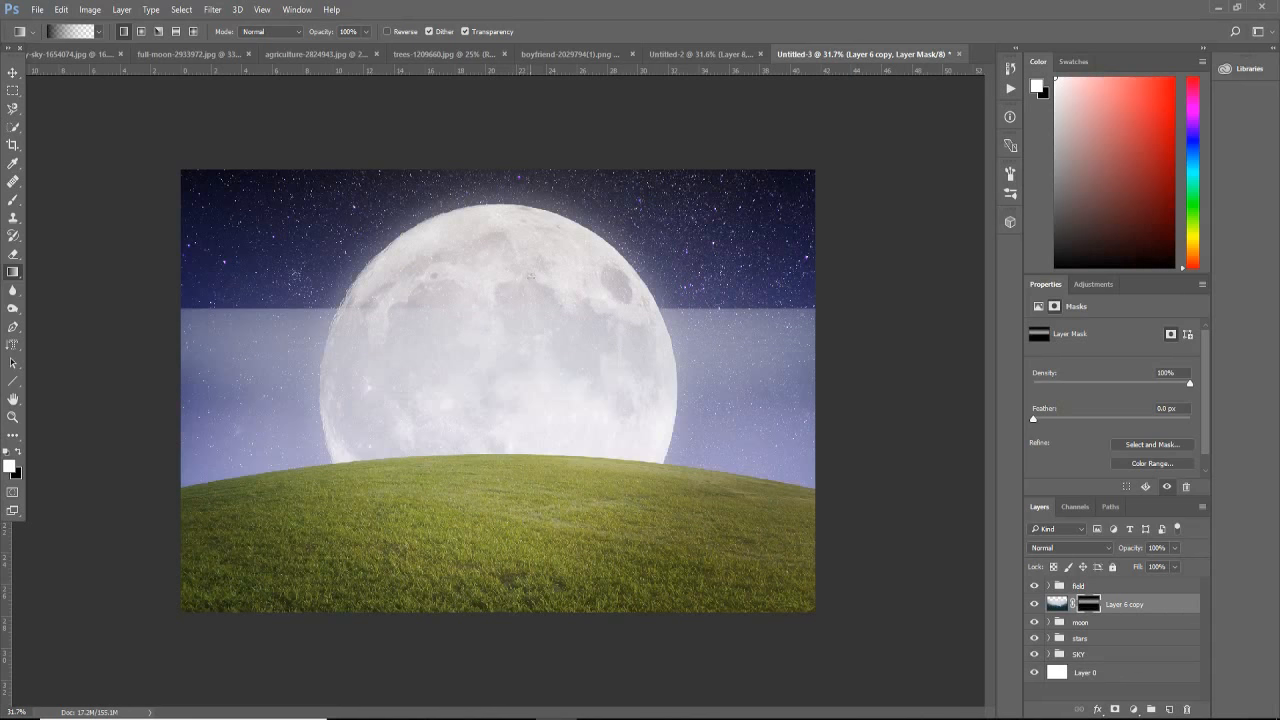
pyautogui.hotkey('ctrl', 'z')
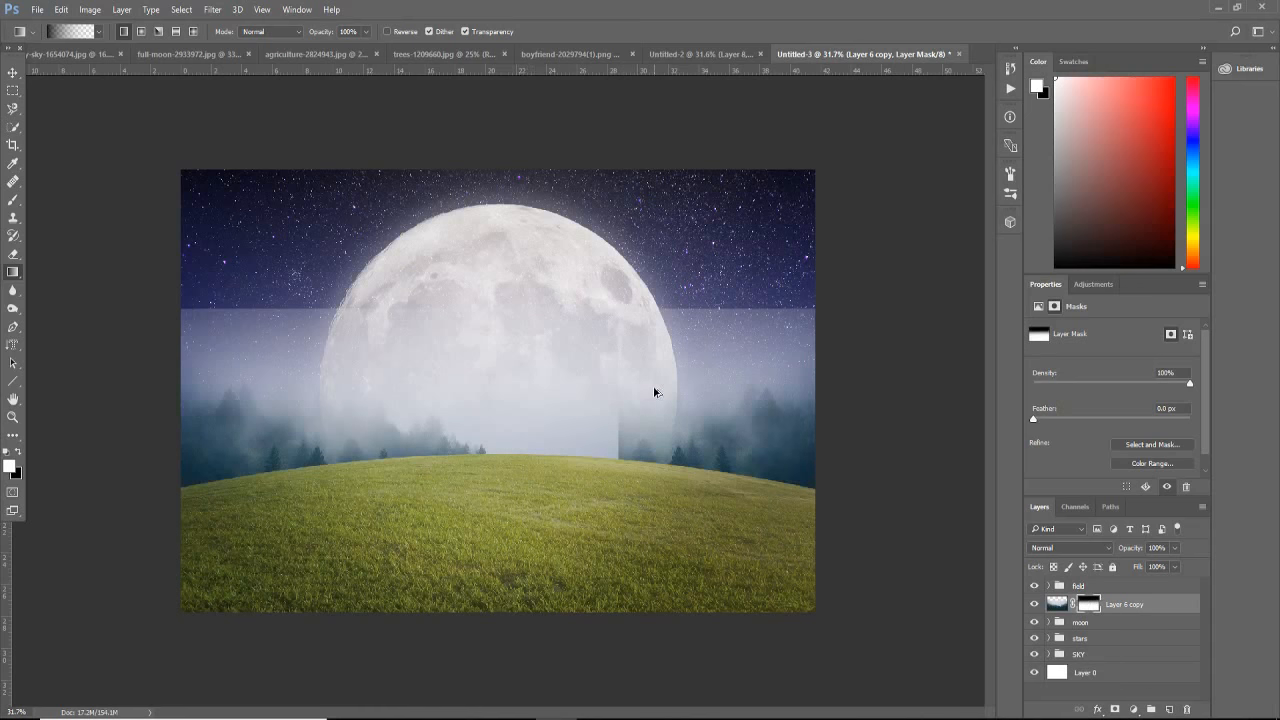
pyautogui.hotkey('ctrl', 'alt', 'z')
pyautogui.hotkey('ctrl', 'alt', 'z')
pyautogui.hotkey('ctrl', 'alt', 'z')
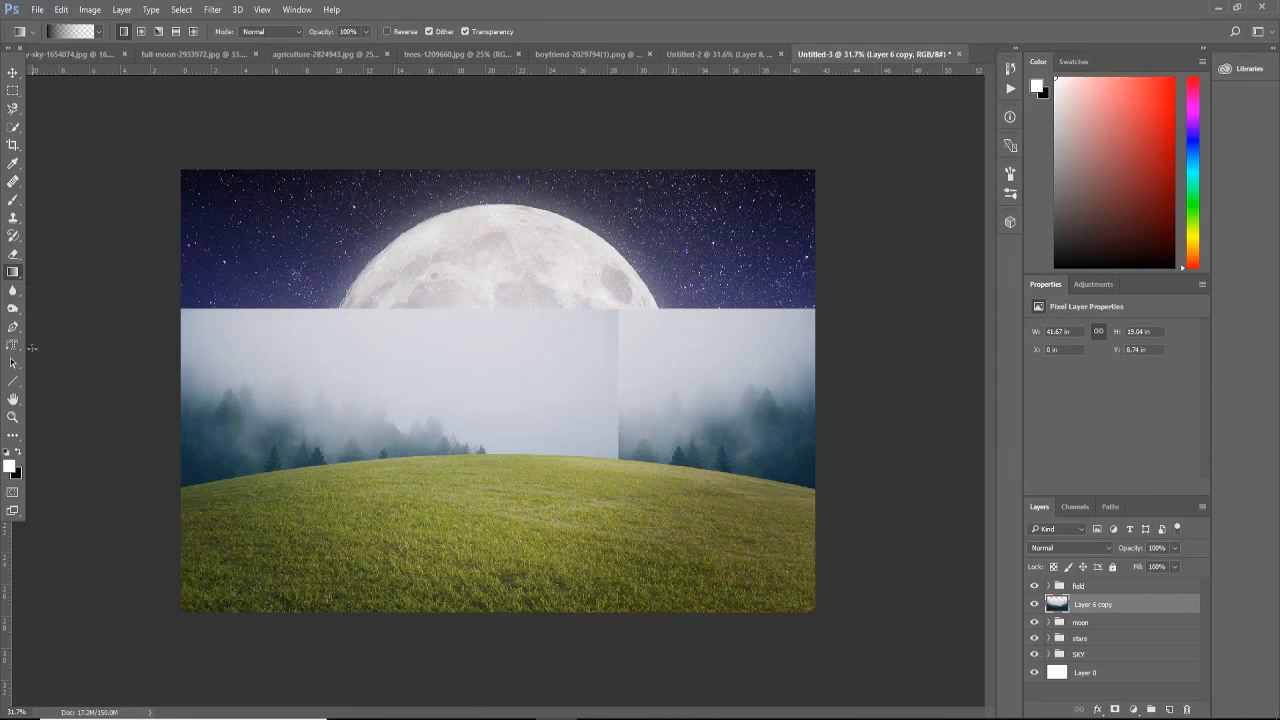
pyautogui.click(18, 454)
pyautogui.moveTo(575, 244); pyautogui.dragTo(576, 430)
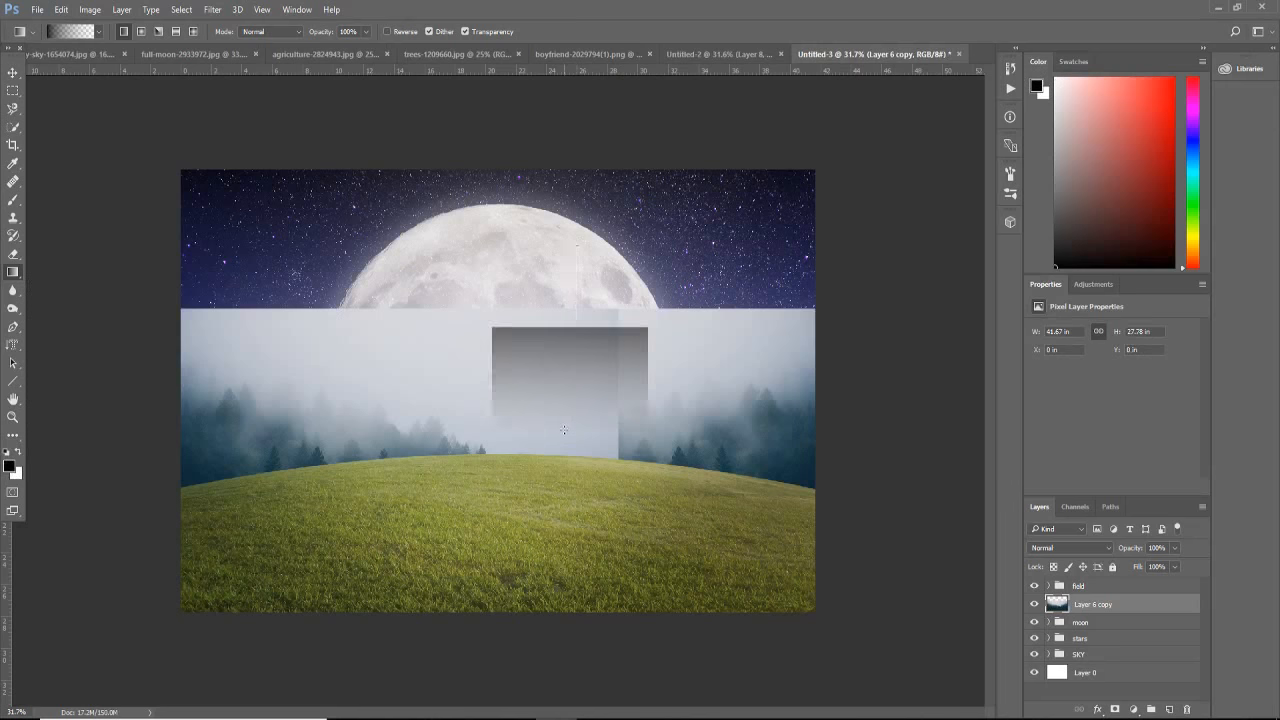
pyautogui.hotkey('ctrl', 'z')
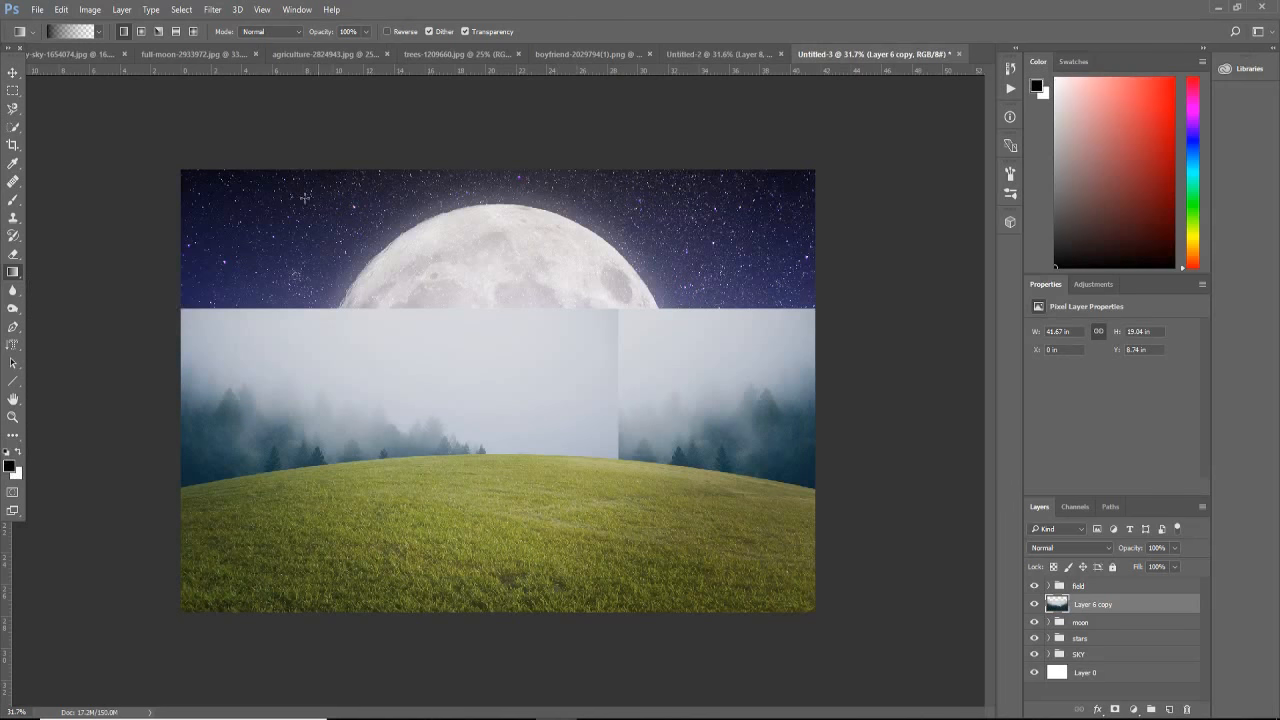
# Step: Add a new mask to the forest layer and fade its upper part with vertical black-to-transparent gradients from the moon down to the hill
pyautogui.click(1115, 709)
pyautogui.moveTo(493, 270); pyautogui.dragTo(494, 466)
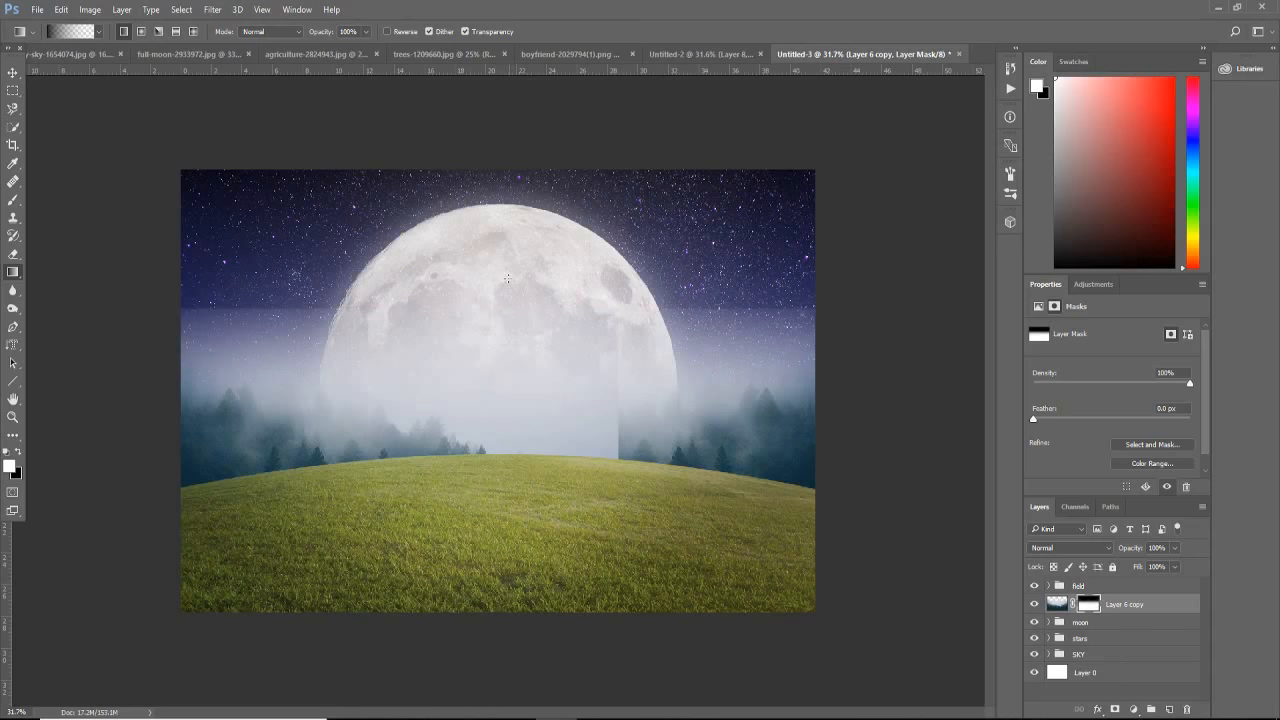
# Step: Paint black on the forest mask with an 800 px brush at 85% opacity to hide the hard upper edge across sky and moon
pyautogui.click(13, 200)
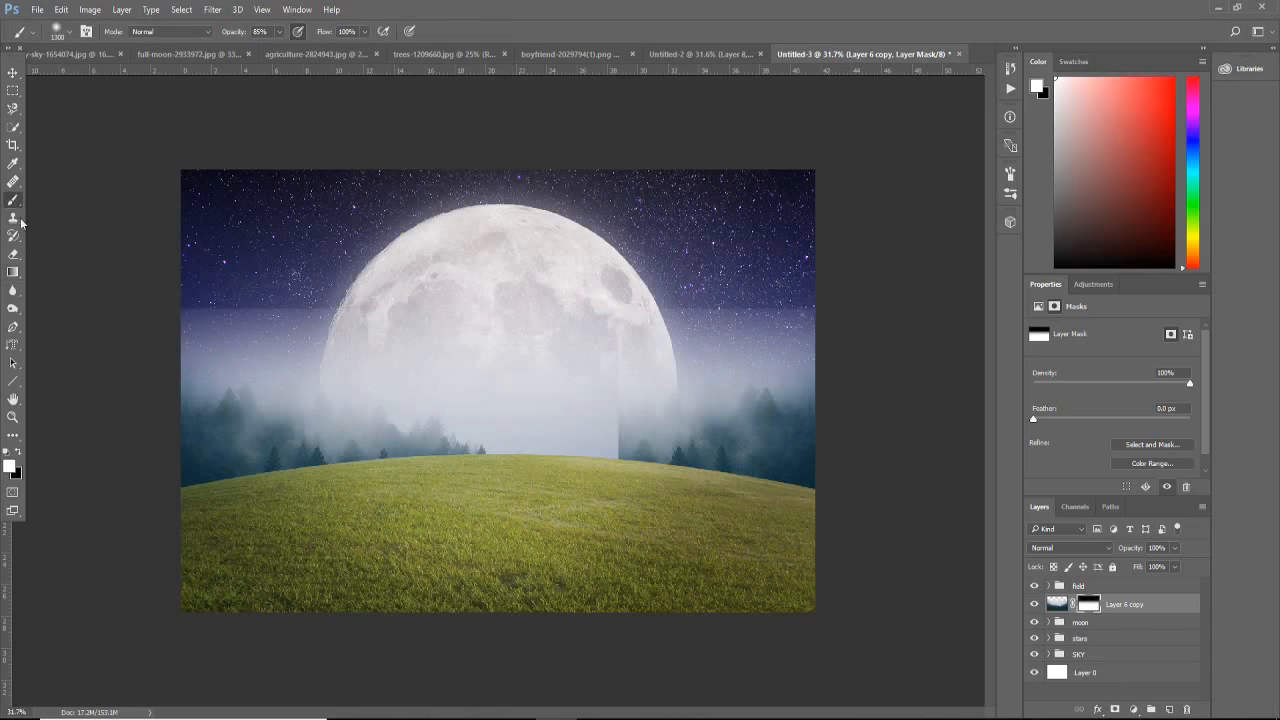
pyautogui.press(']')
pyautogui.press('x')
pyautogui.press('[')
pyautogui.press('[')
pyautogui.press('[')
pyautogui.press('[')
pyautogui.press('[')
pyautogui.press('[')
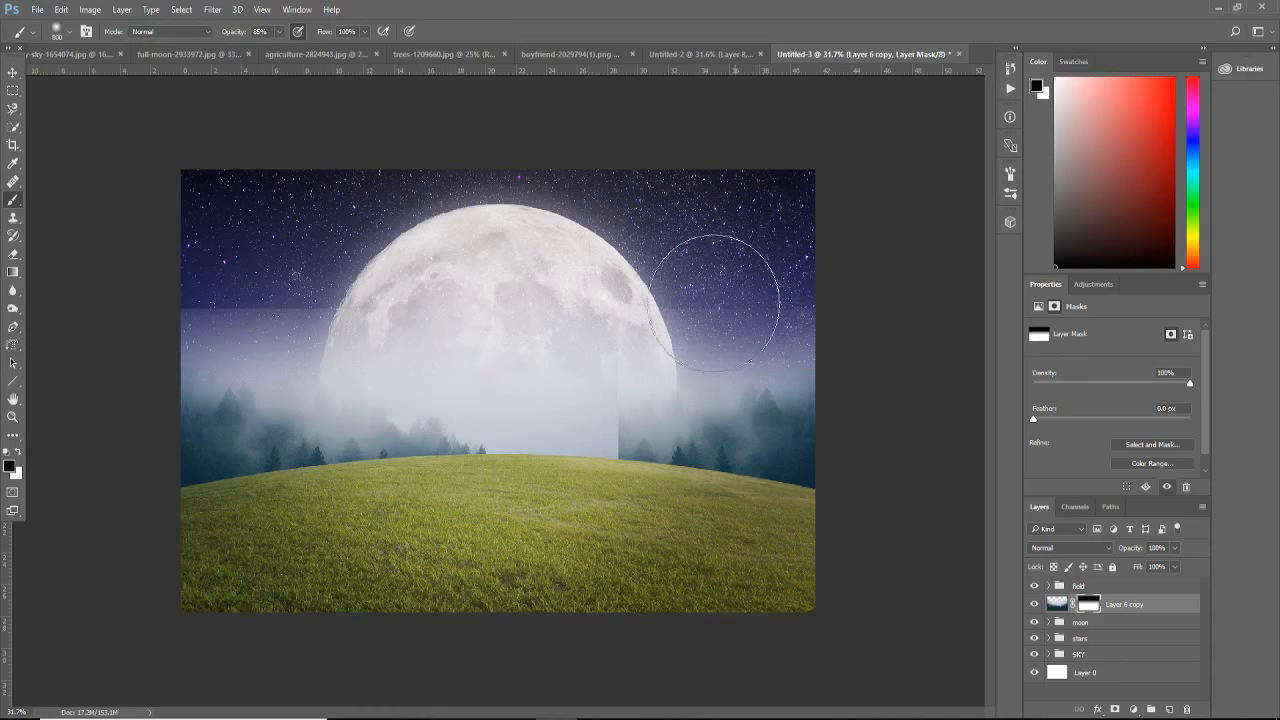
pyautogui.moveTo(478, 318); pyautogui.dragTo(155, 265)
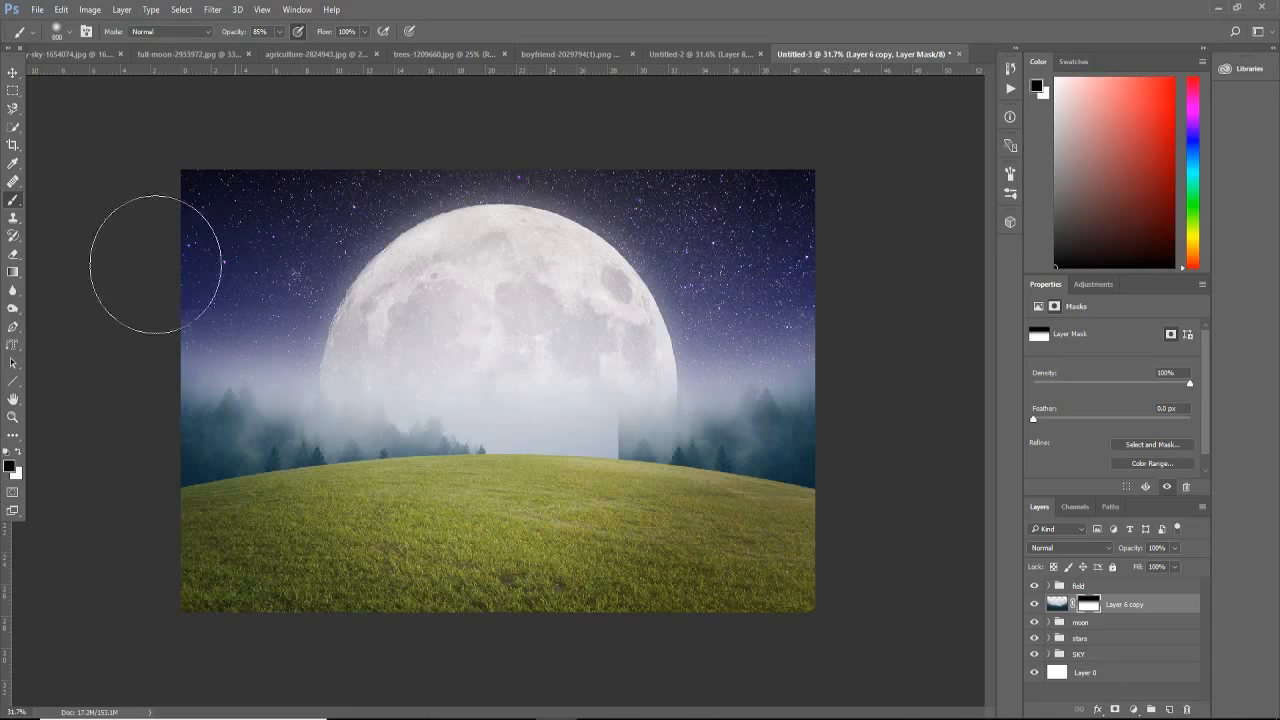
pyautogui.moveTo(510, 298)
pyautogui.mouseDown()
pyautogui.moveTo(422, 308)
pyautogui.moveTo(232, 298)
pyautogui.mouseUp()
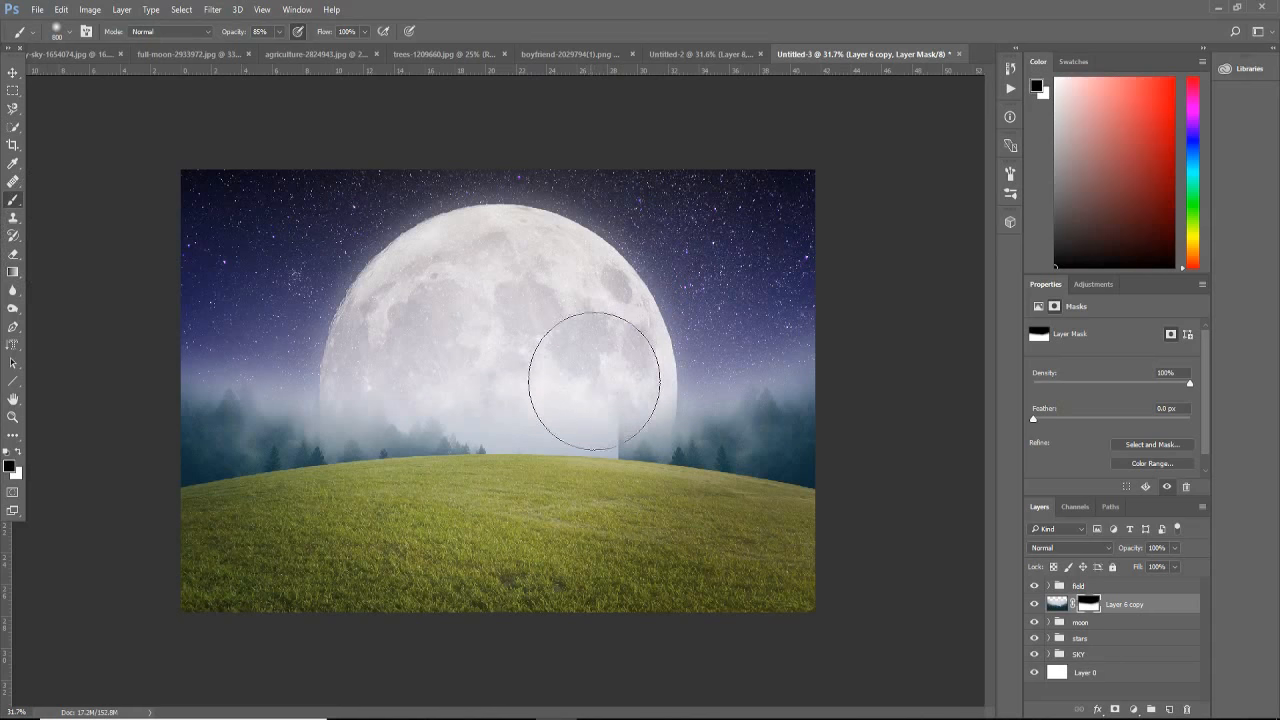
# Step: Reduce the brush to 500 px and mask out the fog over the moon's lower part, near the vertical seam
pyautogui.press(']')
pyautogui.press('[')
pyautogui.press('[')
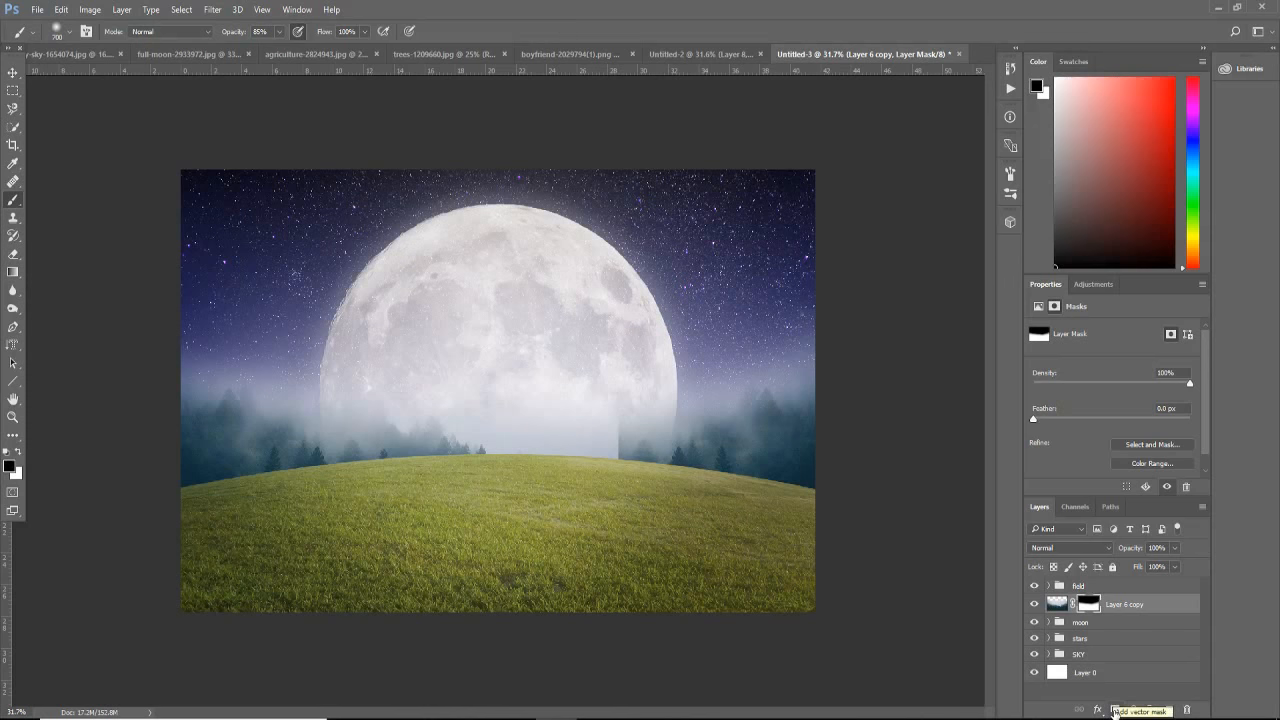
pyautogui.press('p')
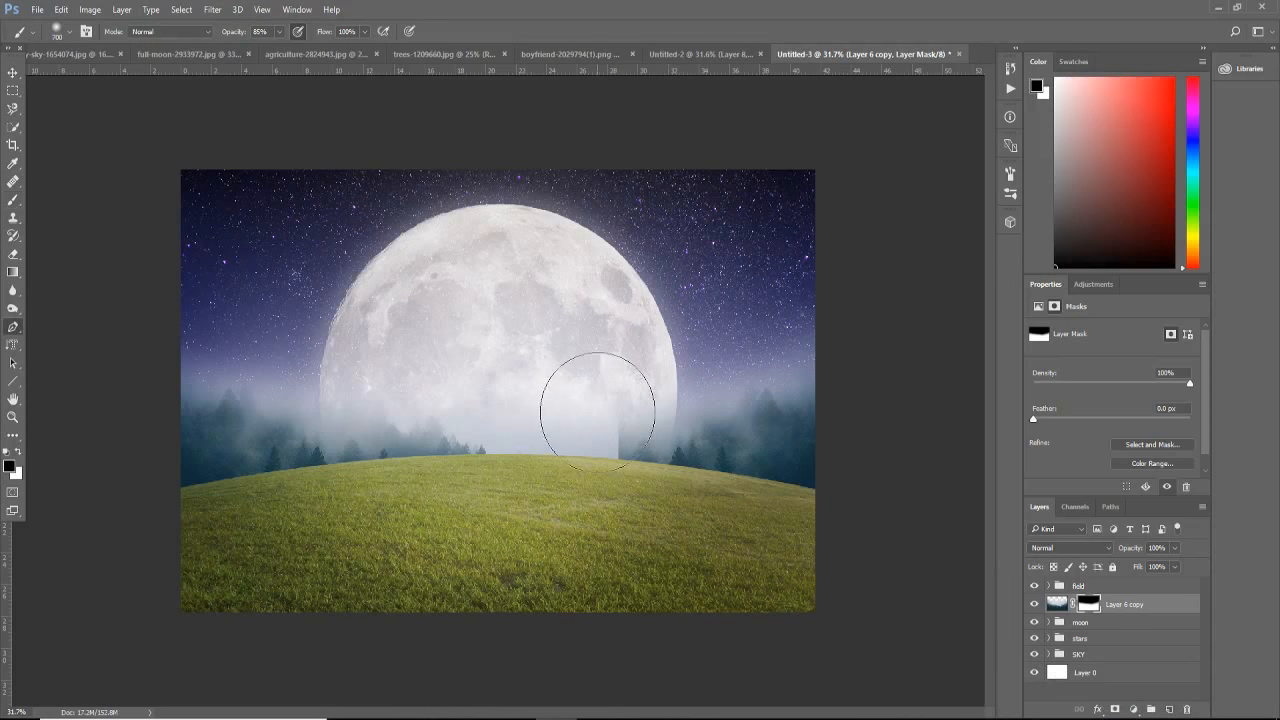
pyautogui.press('b')
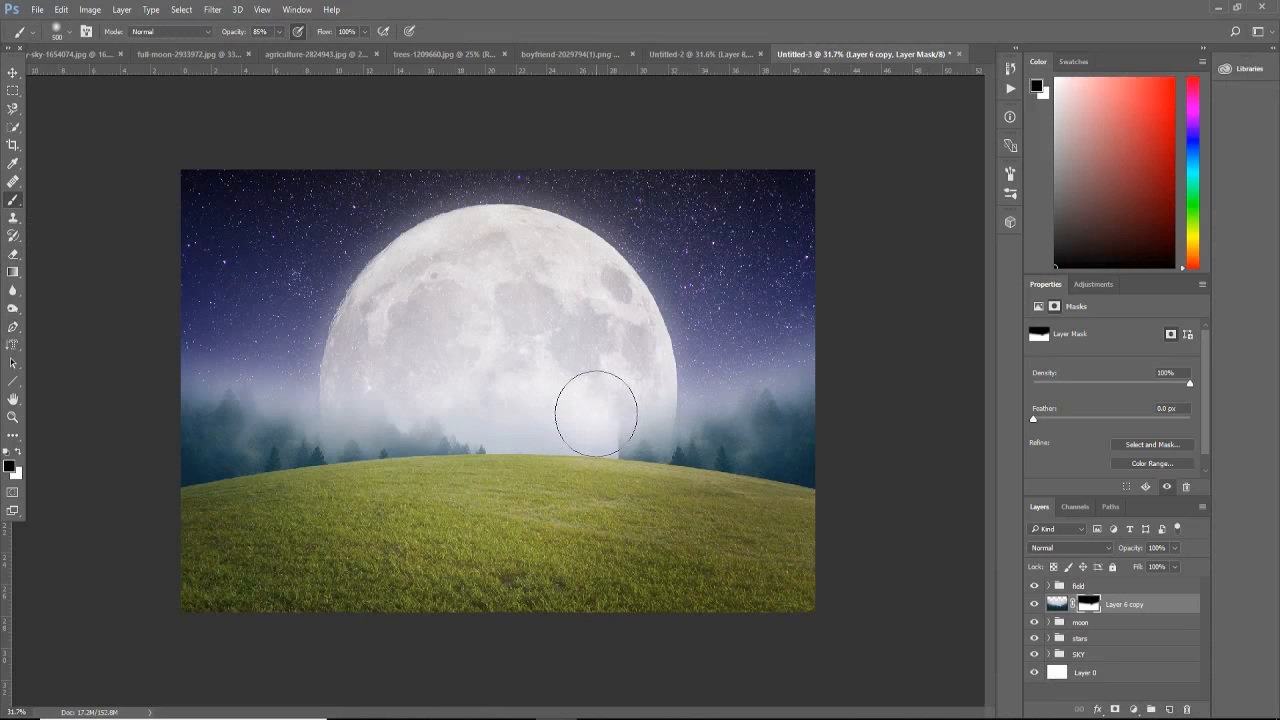
pyautogui.scroll(4, 600, 432)
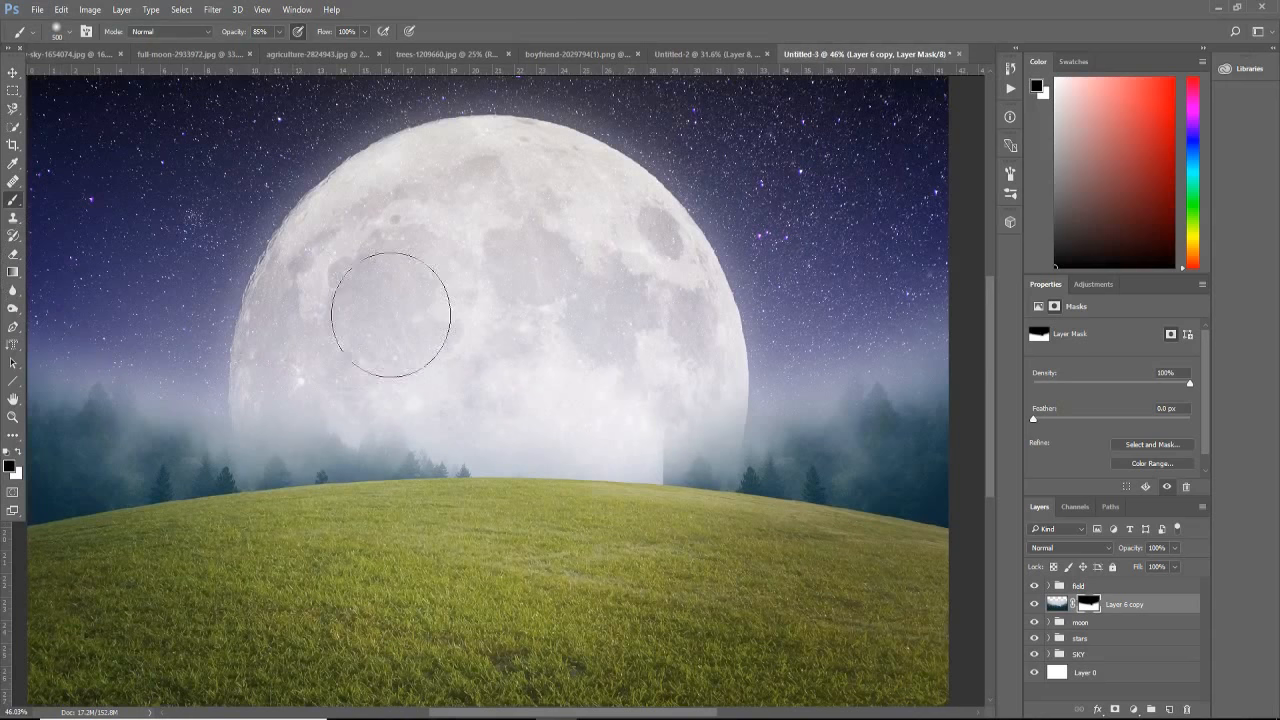
pyautogui.scroll(-4, 542, 380)
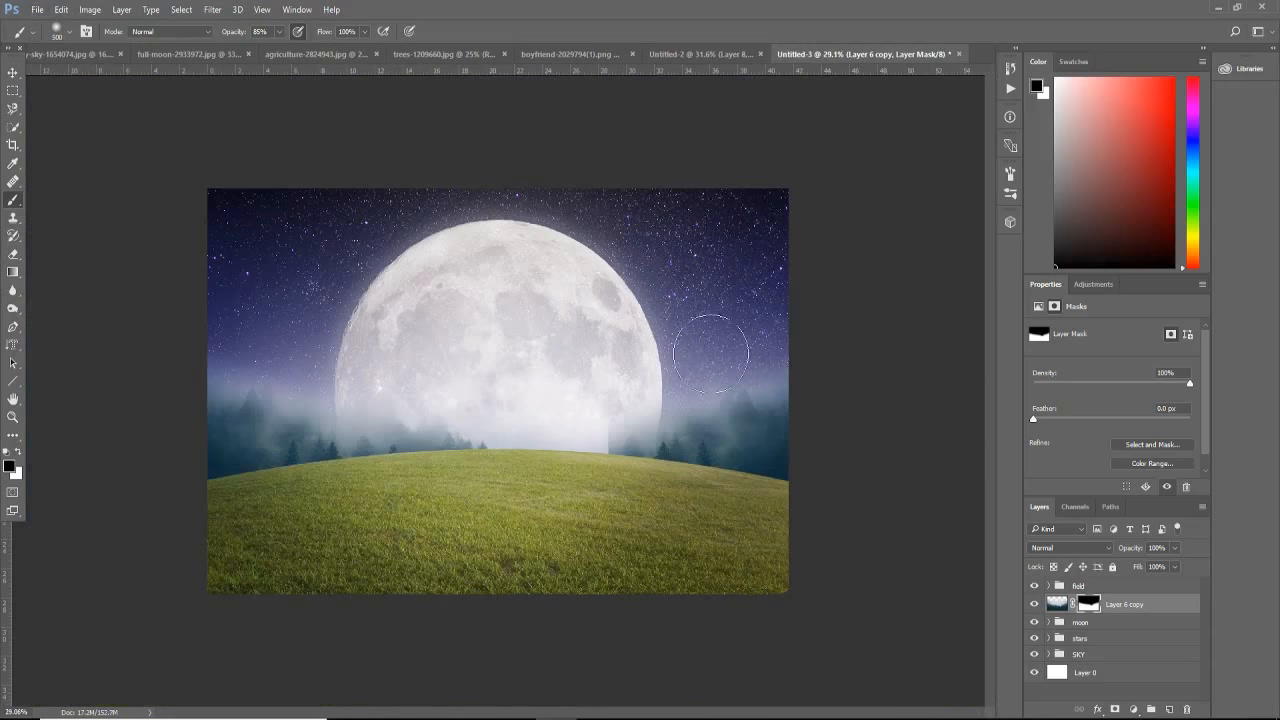
# Step: Mask out the rest of the vertical seam just above the hill with a 250 px brush
pyautogui.press('[')
pyautogui.press('[')
pyautogui.press('[')
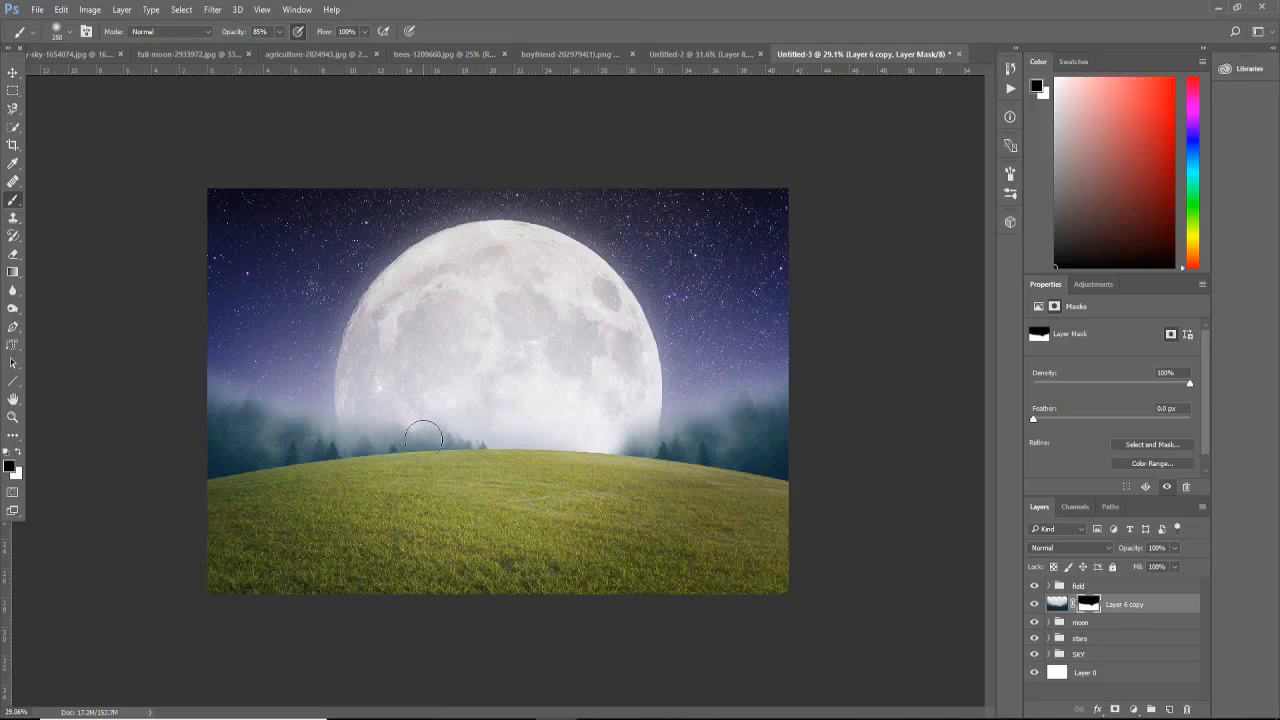
# Step: Enlarge the brush to 600 px and mask out the small trees and haze in front of the moon's base
pyautogui.press(']')
pyautogui.press(']')
pyautogui.press(']')
pyautogui.press(']')
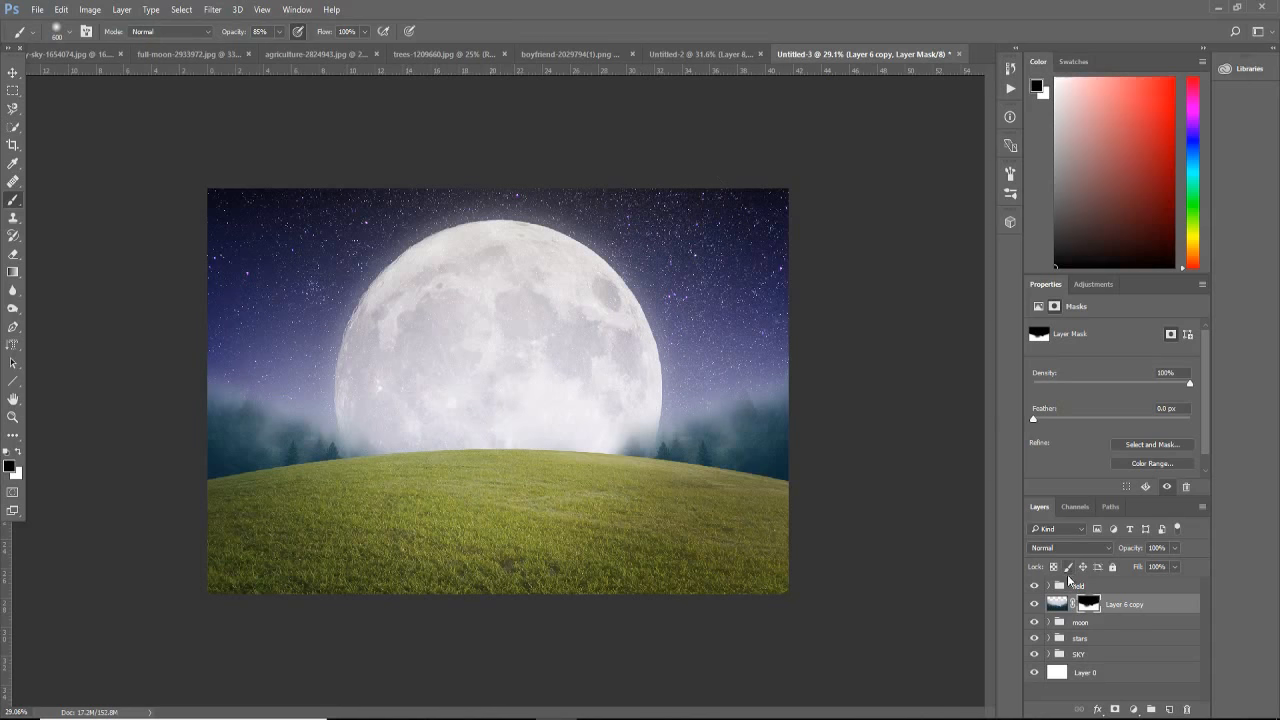
# Step: Add a Curves adjustment clipped to the forest layer, pull the midtones down to darken the trees, and reselect the forest mask
pyautogui.click(1133, 709)
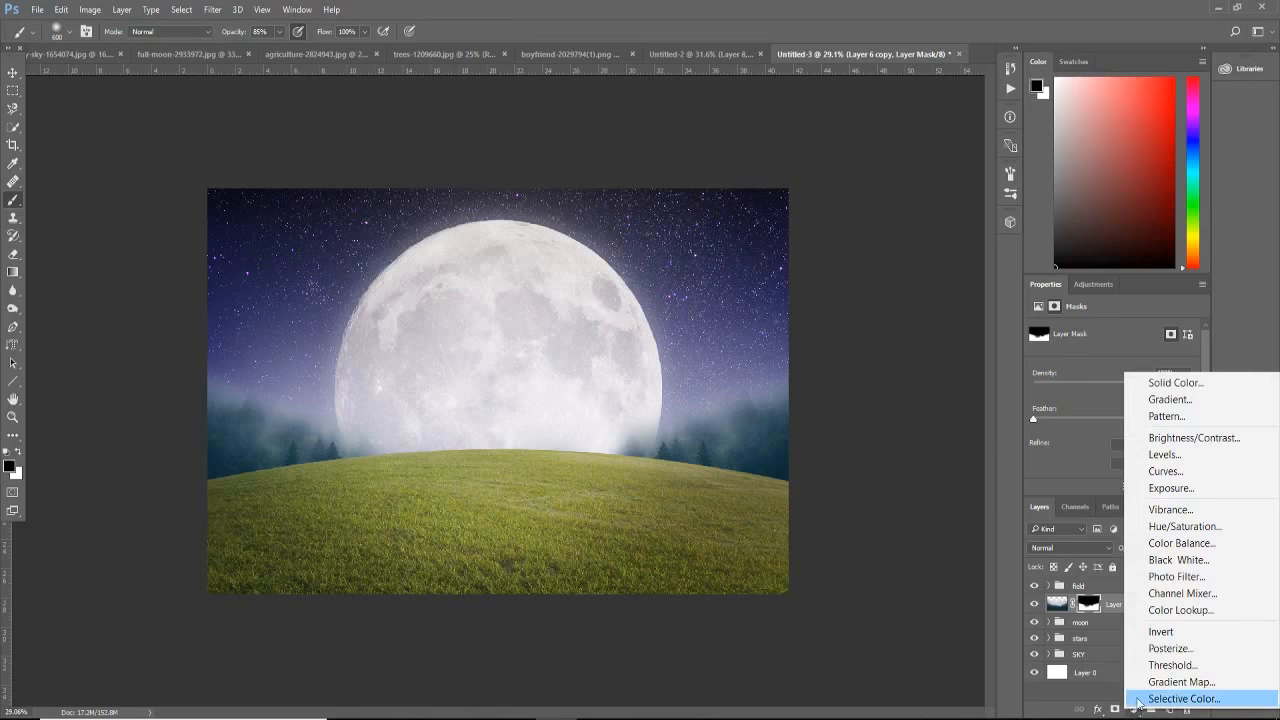
pyautogui.click(1175, 471)
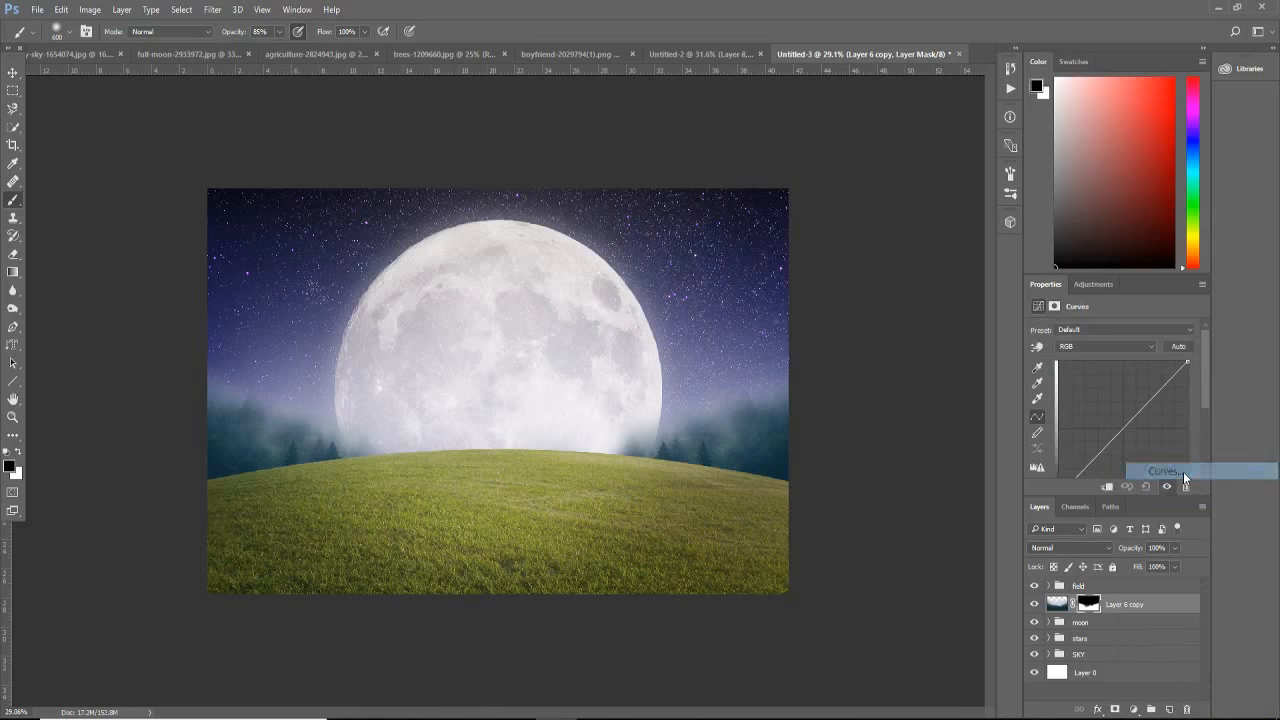
pyautogui.click(1108, 487)
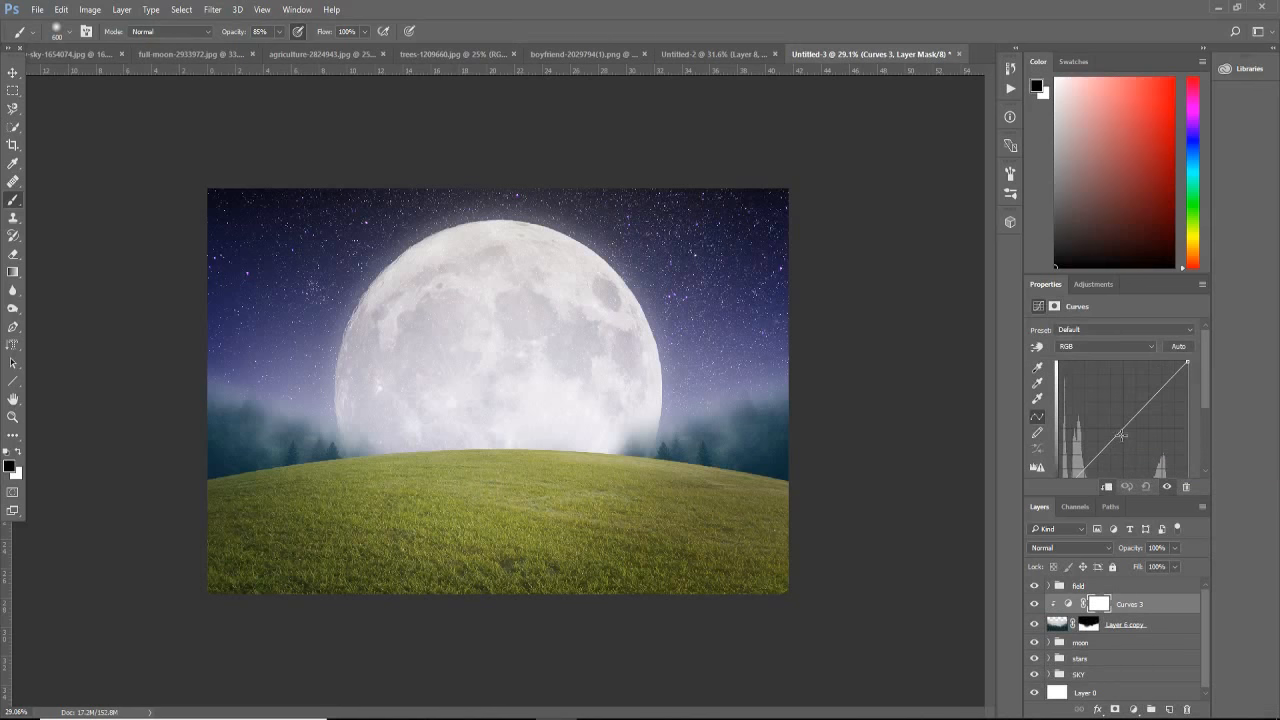
pyautogui.moveTo(1131, 431)
pyautogui.mouseDown()
pyautogui.moveTo(1123, 416)
pyautogui.moveTo(1135, 432)
pyautogui.mouseUp()
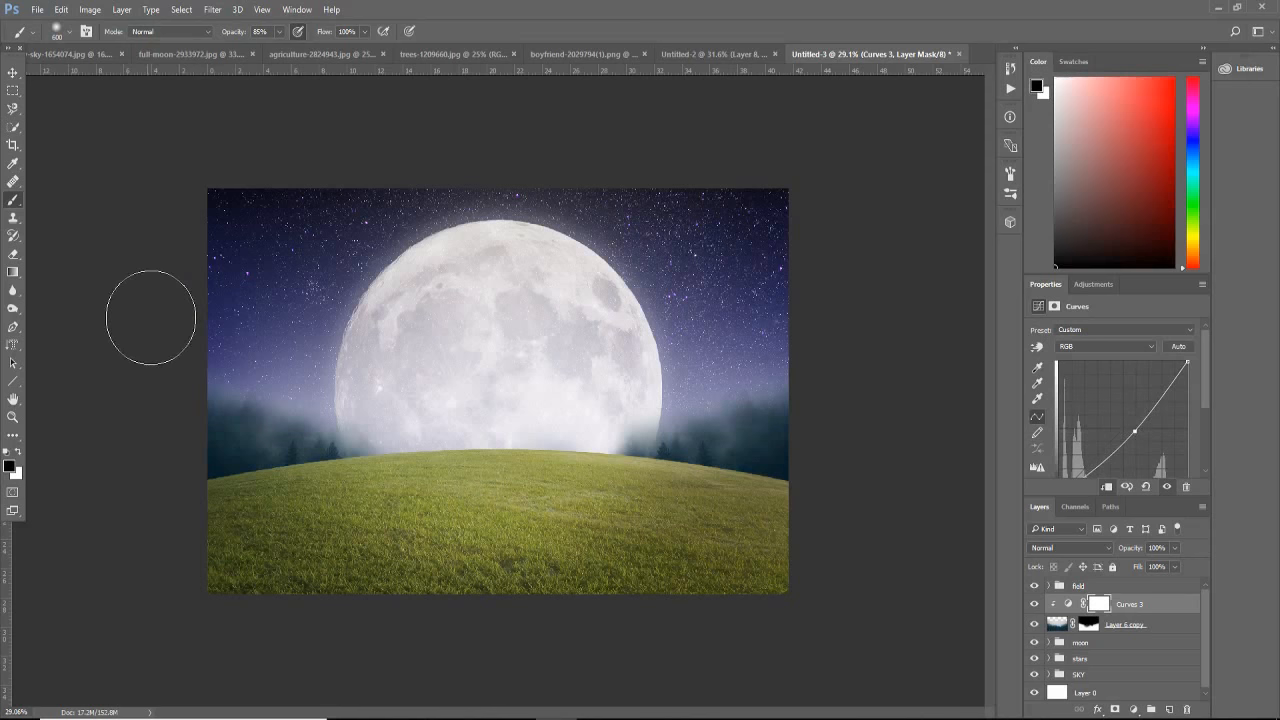
pyautogui.click(1091, 626)
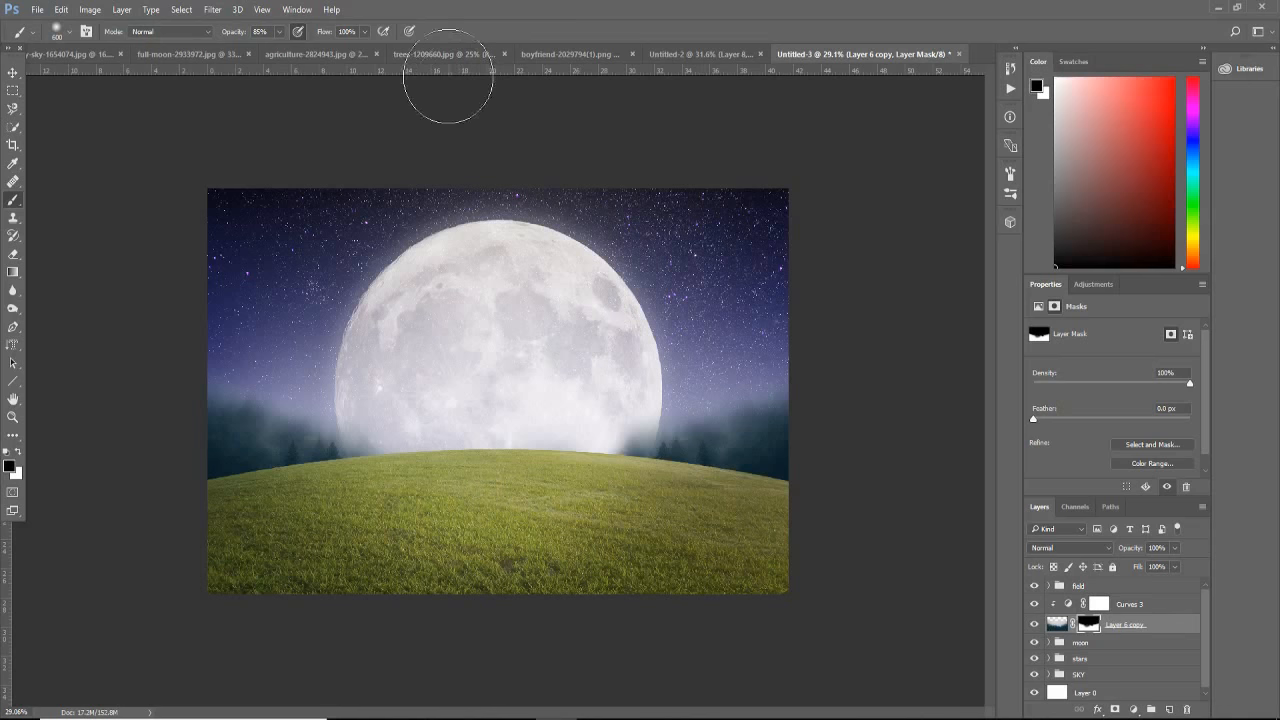
# Step: Bring the kissing couple silhouette from boyfriend-2029794(1).png into the night composite and raise its layer into the field group
pyautogui.click(440, 54)
pyautogui.click(576, 54)
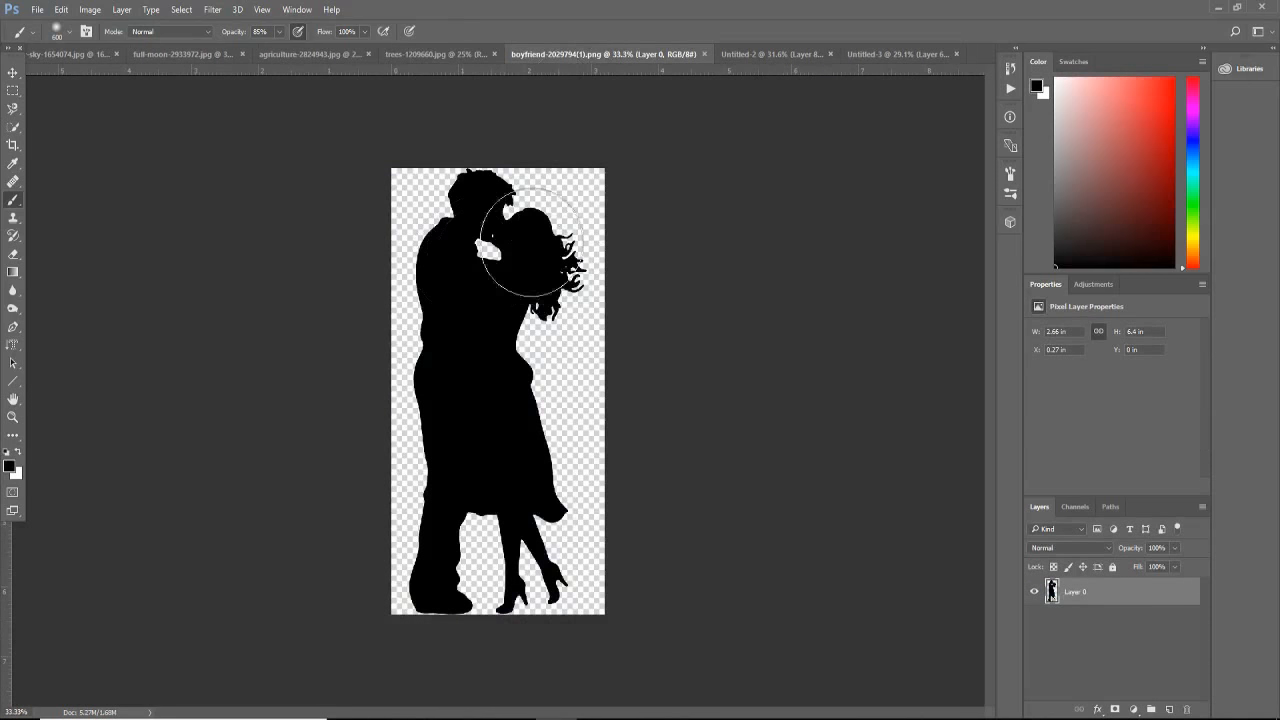
pyautogui.click(10, 74)
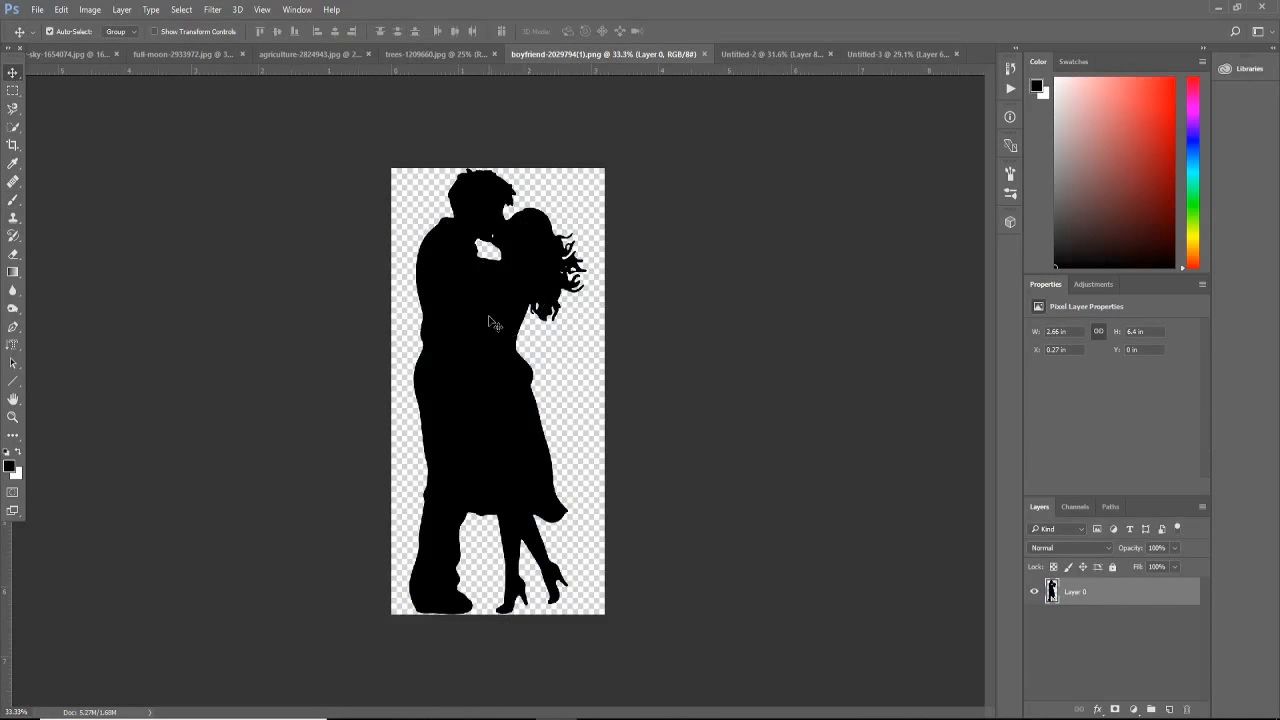
pyautogui.moveTo(493, 328)
pyautogui.mouseDown()
pyautogui.moveTo(609, 266)
pyautogui.moveTo(843, 100)
pyautogui.moveTo(851, 57)
pyautogui.moveTo(578, 306)
pyautogui.moveTo(499, 352)
pyautogui.mouseUp()
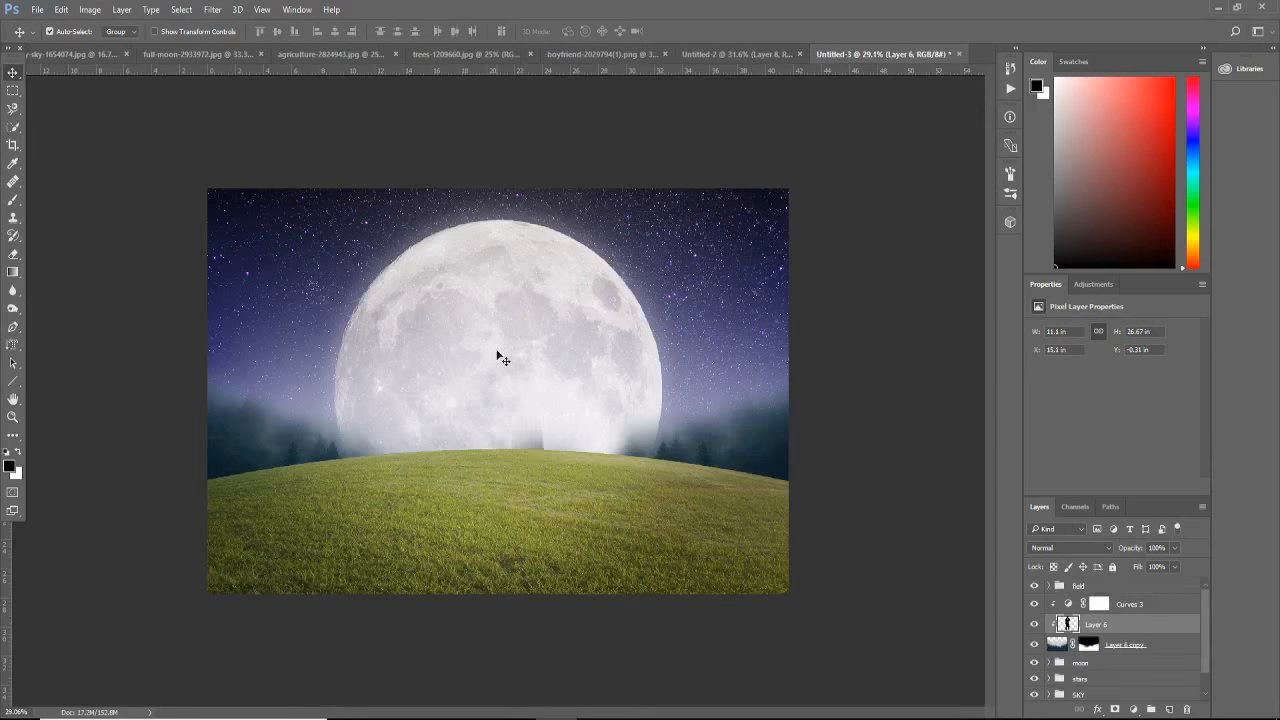
pyautogui.moveTo(1098, 625); pyautogui.dragTo(1092, 586)
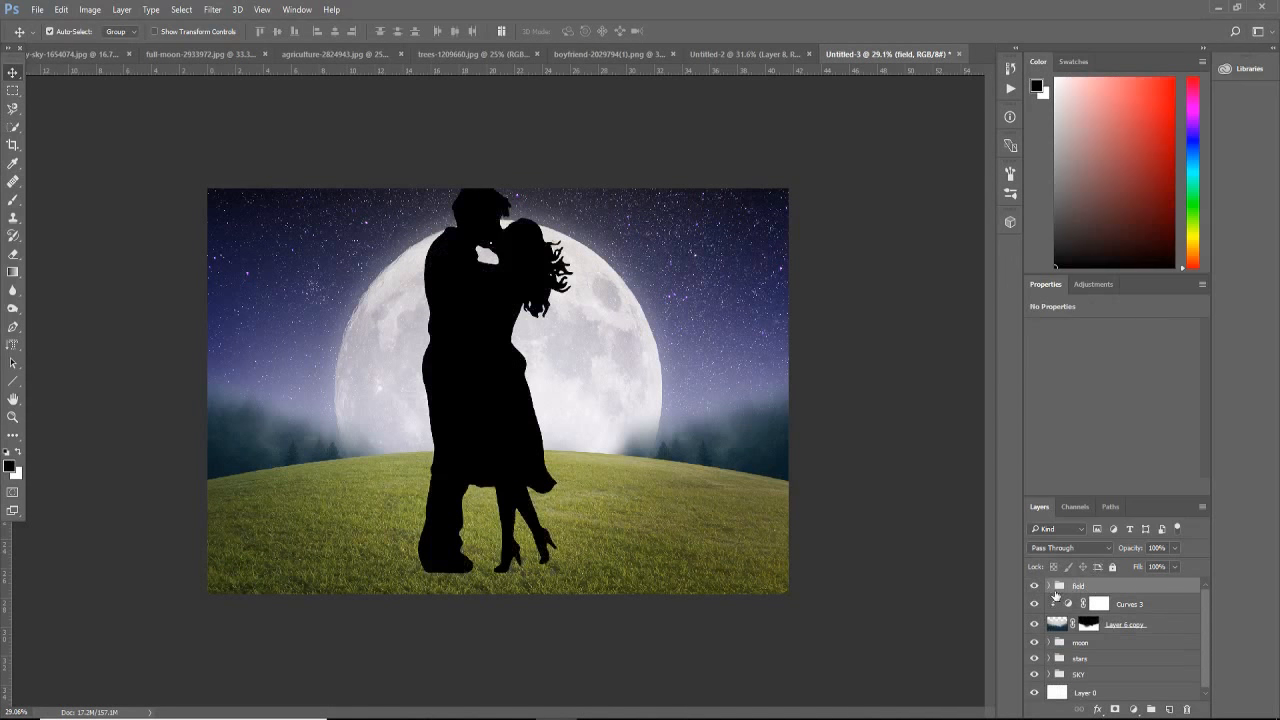
pyautogui.hotkey('ctrl', 't')
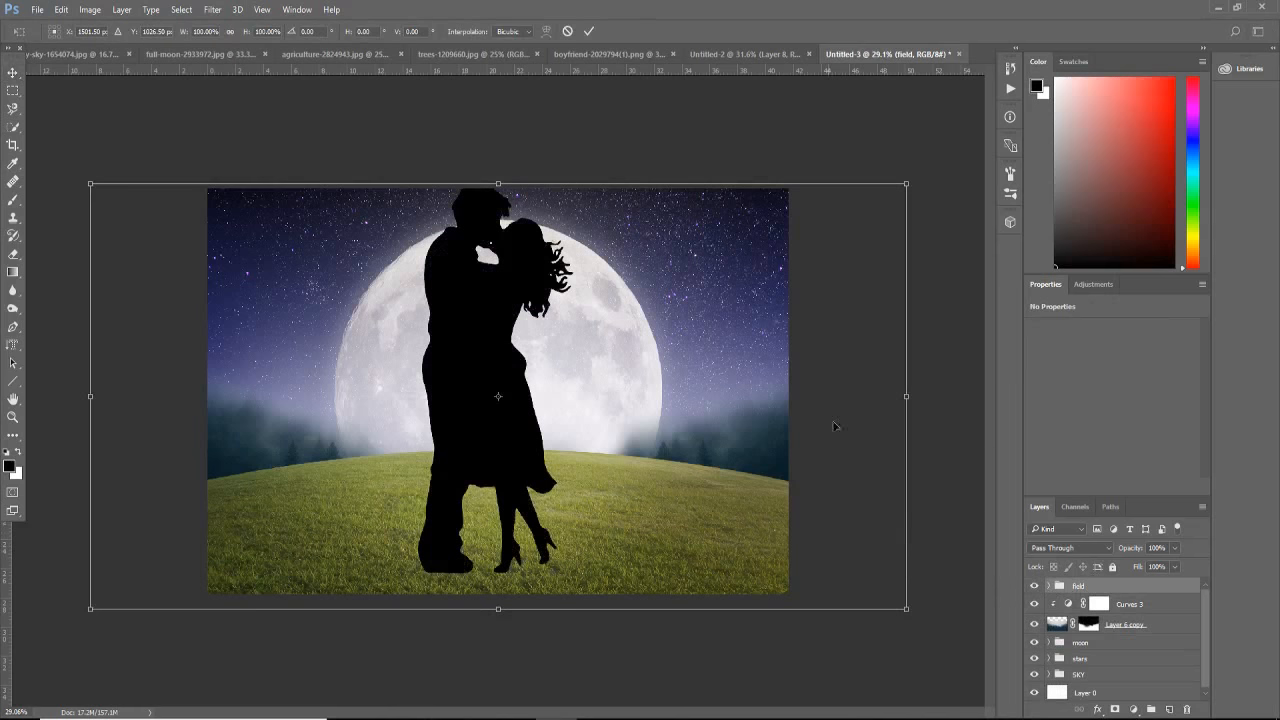
pyautogui.moveTo(910, 184); pyautogui.dragTo(853, 290)
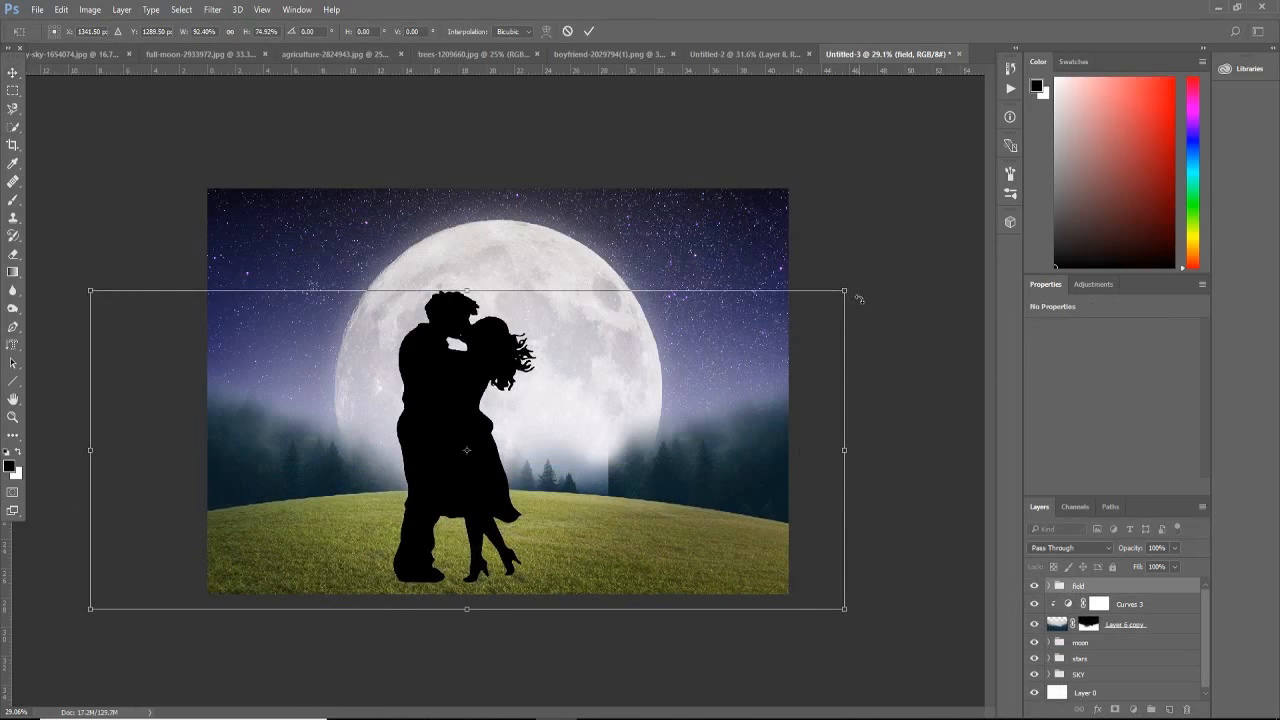
pyautogui.press('Return')
# Step: Move the couple silhouette layer out of the field group to the top of the layer stack and collapse the group
pyautogui.click(1047, 588)
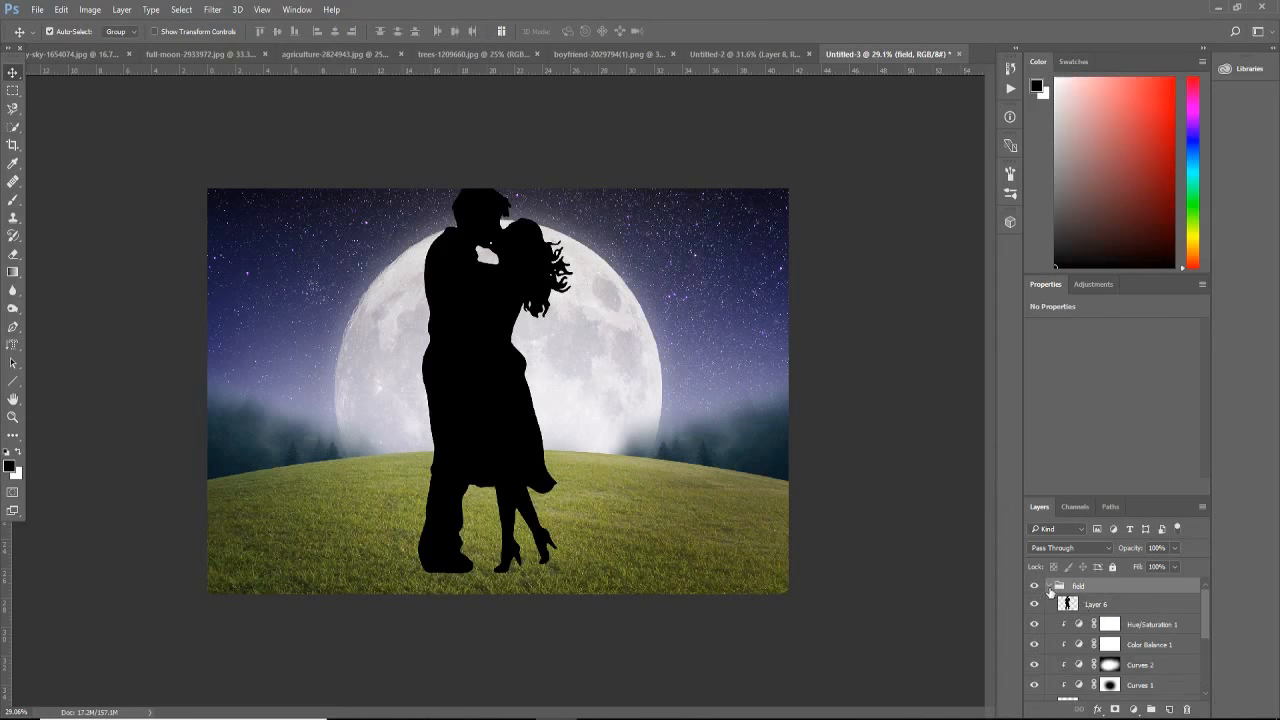
pyautogui.moveTo(1116, 614); pyautogui.dragTo(1113, 579)
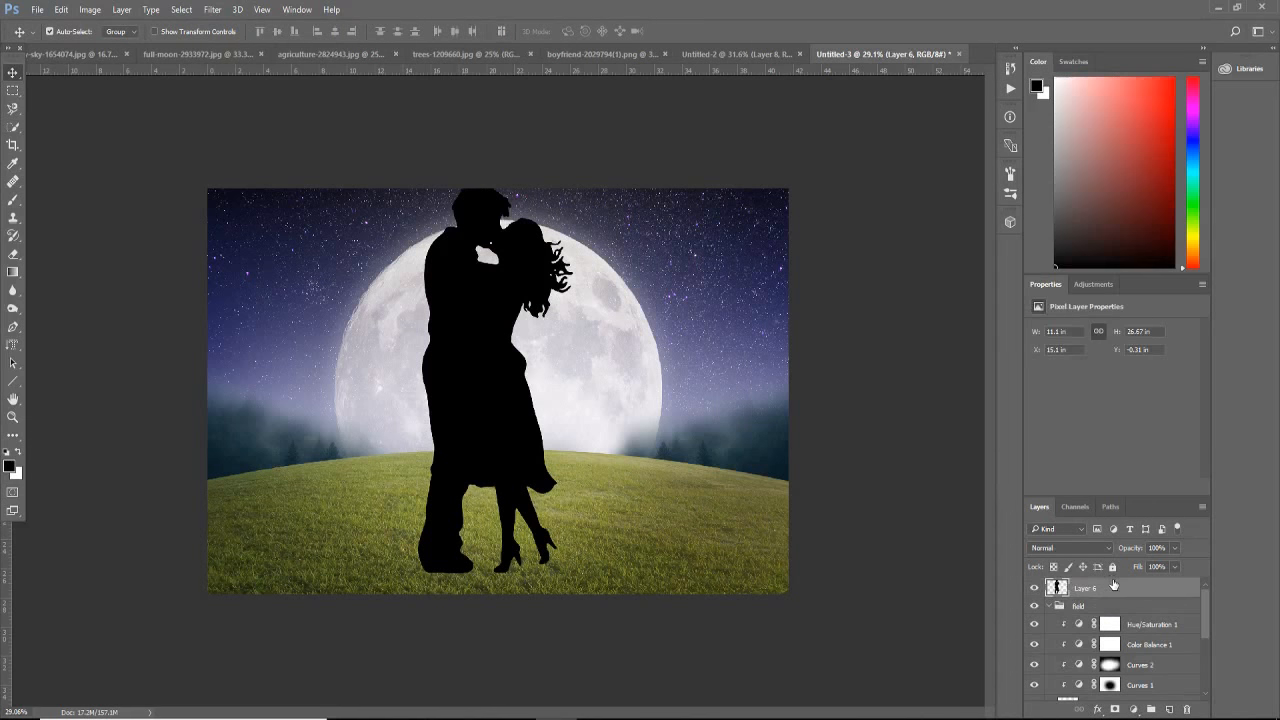
pyautogui.click(1049, 607)
# Step: Scale the couple silhouette down to about 2.08 × 4.97 in and stand it on the hill's crest in front of the moon
pyautogui.hotkey('ctrl', 't')
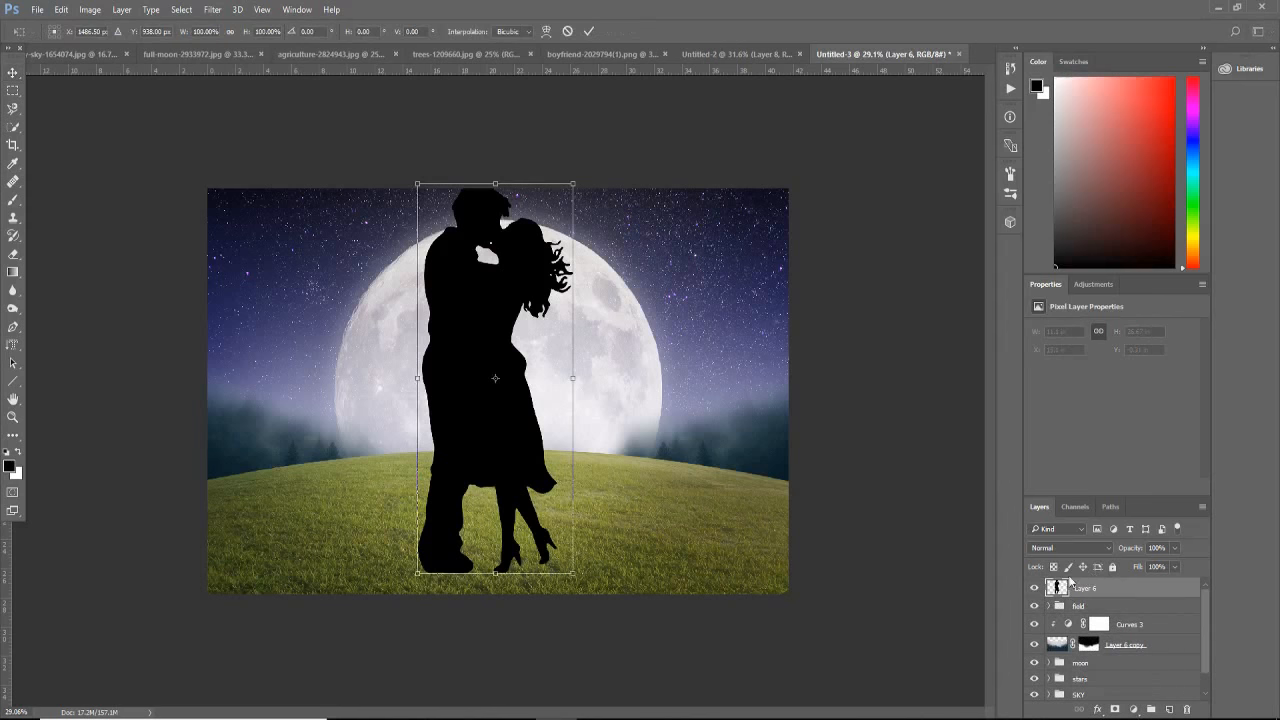
pyautogui.moveTo(571, 186); pyautogui.dragTo(513, 368)
pyautogui.scroll(3, 497, 412)
pyautogui.scroll(2, 492, 432)
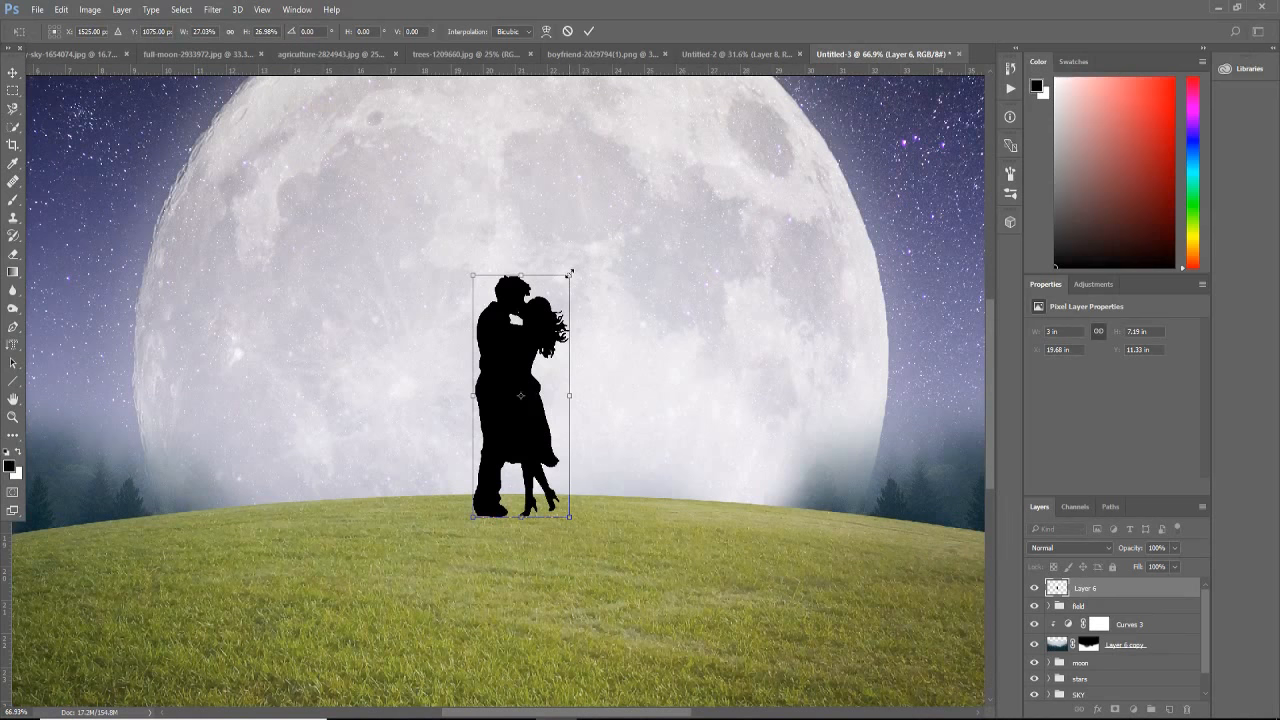
pyautogui.moveTo(570, 272); pyautogui.dragTo(548, 328)
pyautogui.moveTo(520, 375); pyautogui.dragTo(544, 360)
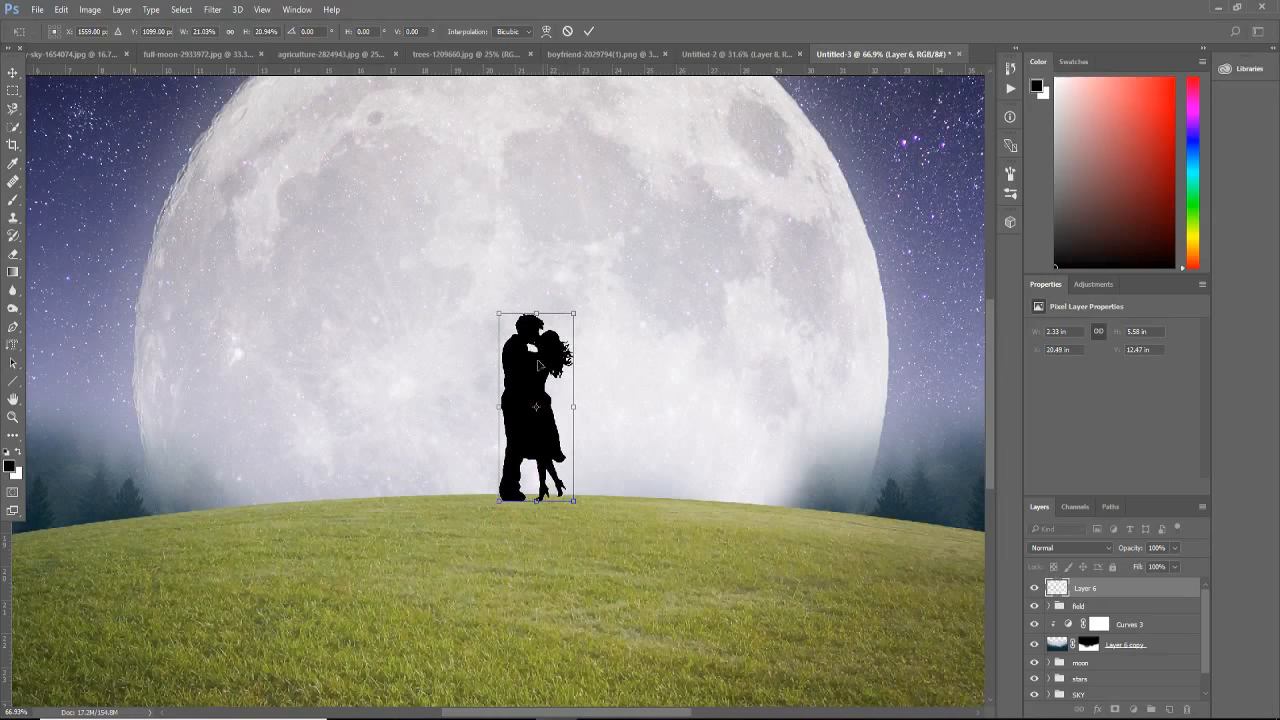
pyautogui.scroll(-4, 523, 468)
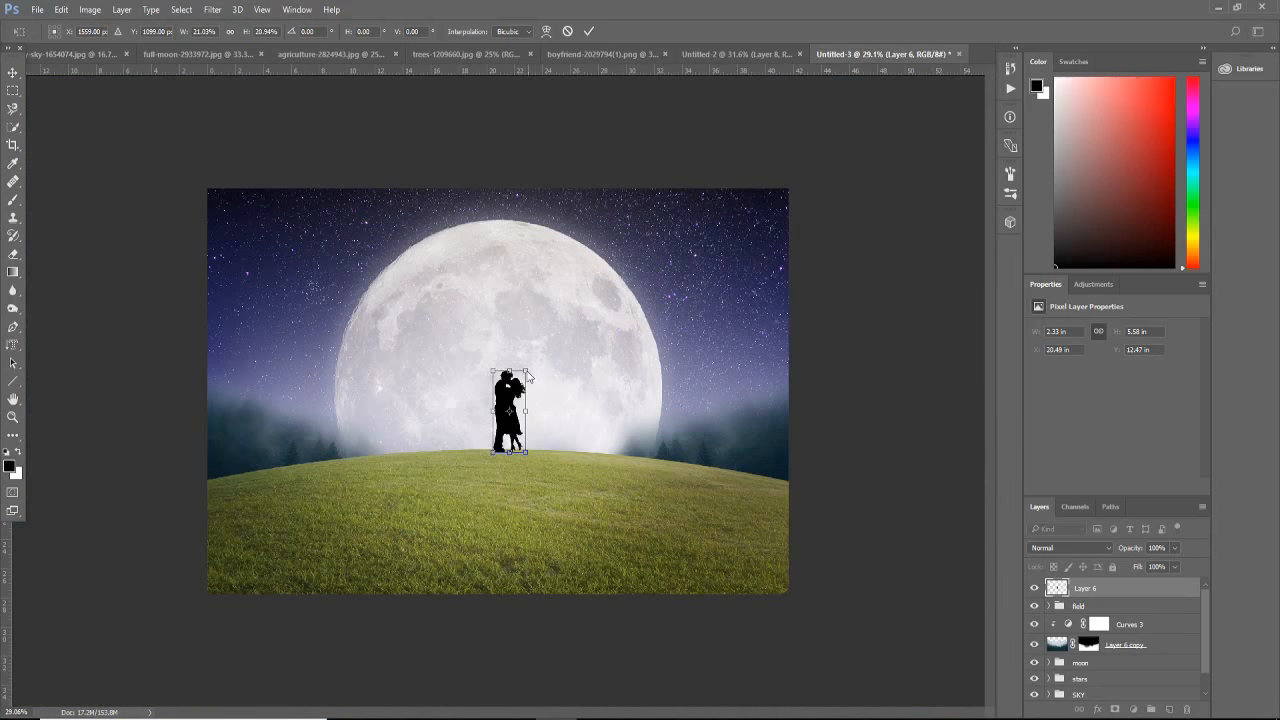
pyautogui.moveTo(523, 369); pyautogui.dragTo(511, 399)
pyautogui.press('Return')
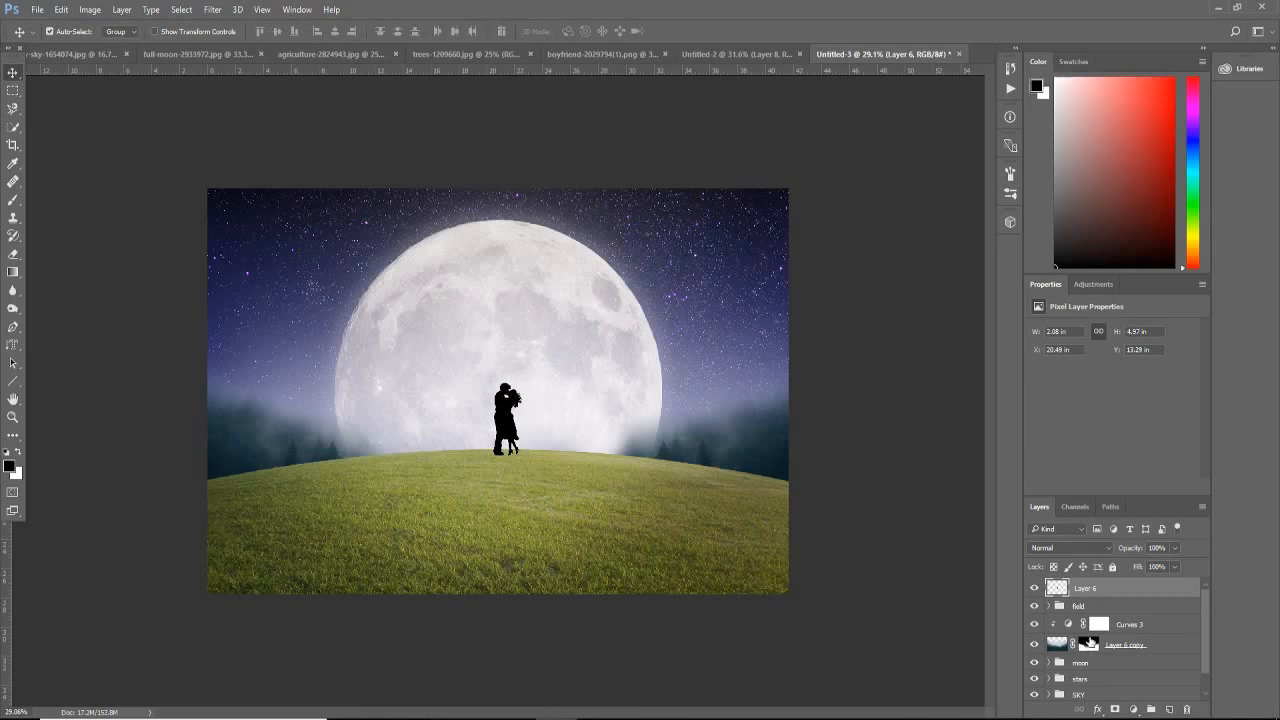
# Step: Group the silhouette layer and name the group "couples"
pyautogui.hotkey('ctrl', 'g')
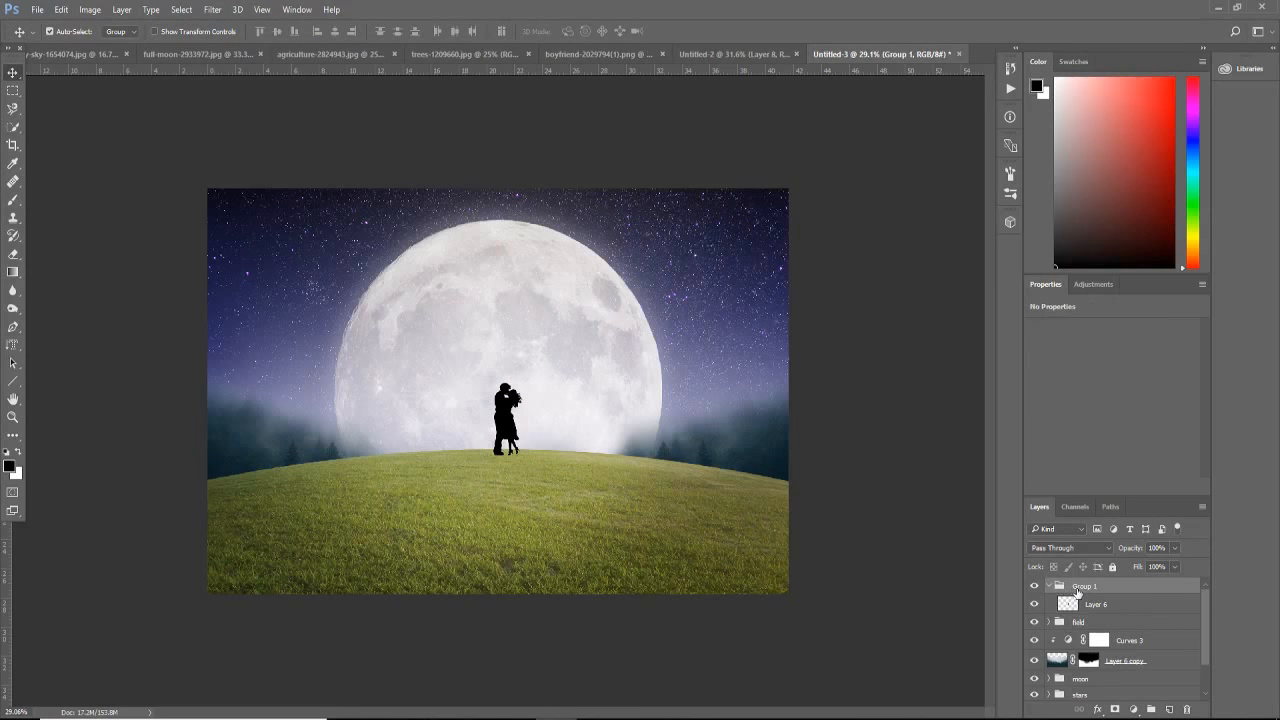
pyautogui.doubleClick(1083, 587)
pyautogui.write('couples')
pyautogui.press('Return')
# Step: Add a new empty layer above the silhouette and clip it to the couple
pyautogui.hotkey('ctrl', 'shift', 'alt', 'n')
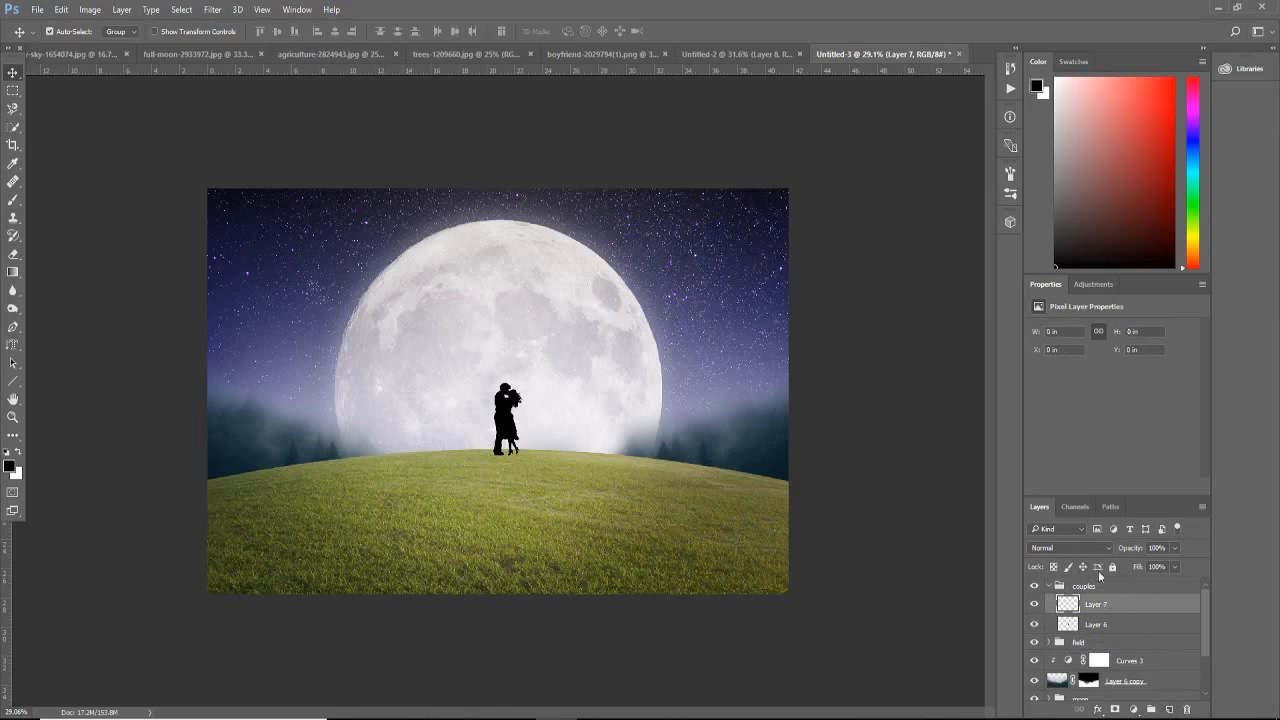
pyautogui.rightClick(1106, 599)
pyautogui.click(890, 411)
pyautogui.hotkey('ctrl', 'alt', 'g')
pyautogui.rightClick(1106, 606)
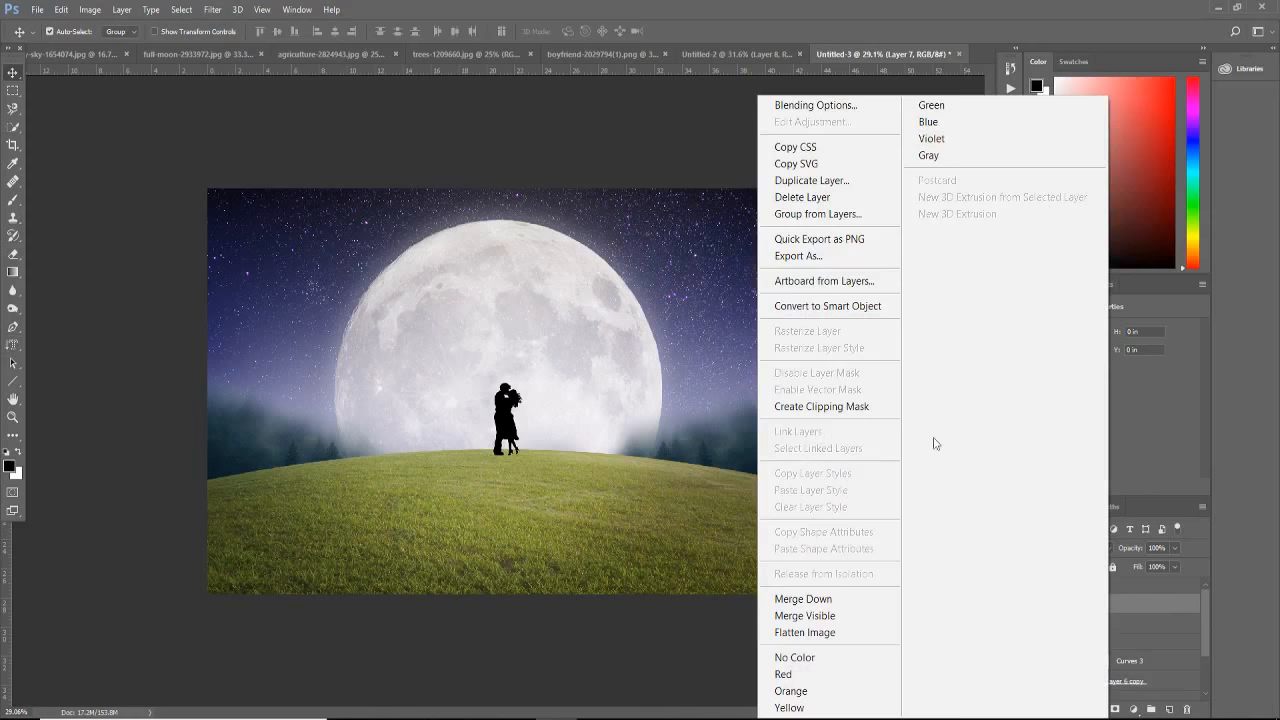
pyautogui.click(900, 414)
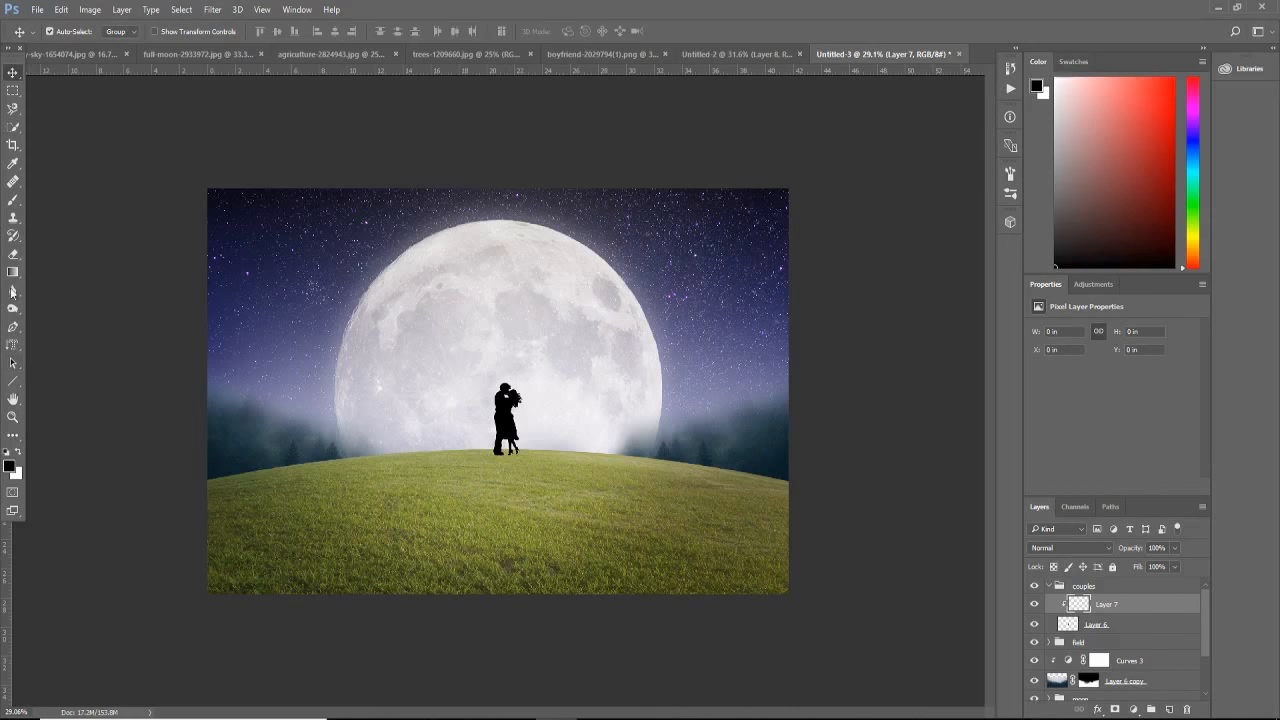
# Step: Paint dark grey over the couple on the clipped layer with a 34% opacity brush, and set the layer's opacity to 71%
pyautogui.click(13, 199)
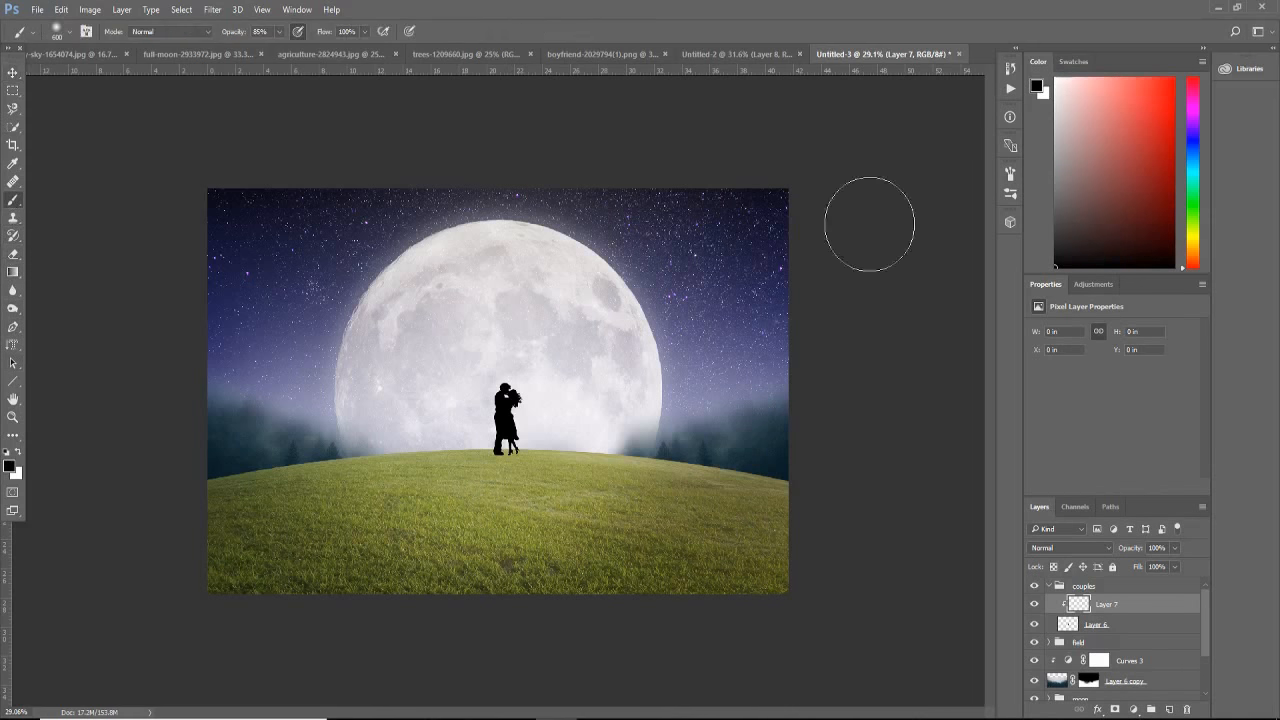
pyautogui.click(1053, 160)
pyautogui.moveTo(1050, 174); pyautogui.dragTo(1057, 199)
pyautogui.click(279, 31)
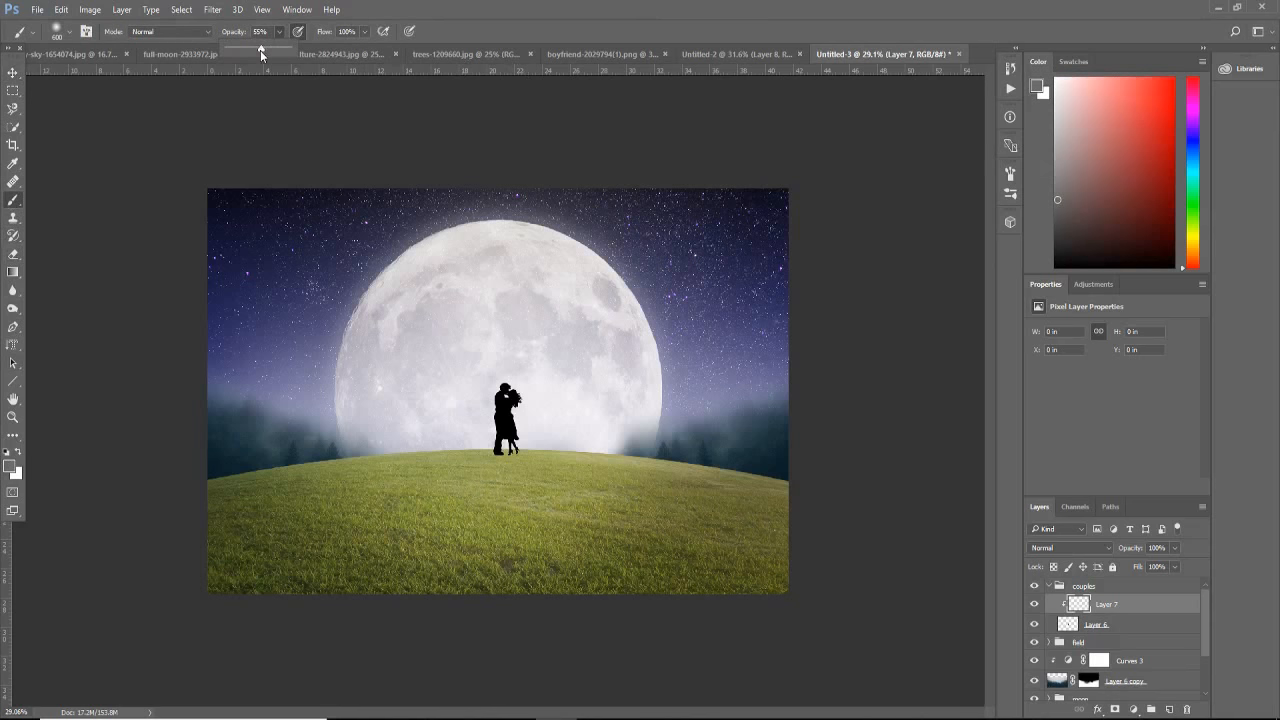
pyautogui.moveTo(249, 50); pyautogui.dragTo(248, 50)
pyautogui.click(500, 405)
pyautogui.click(511, 415)
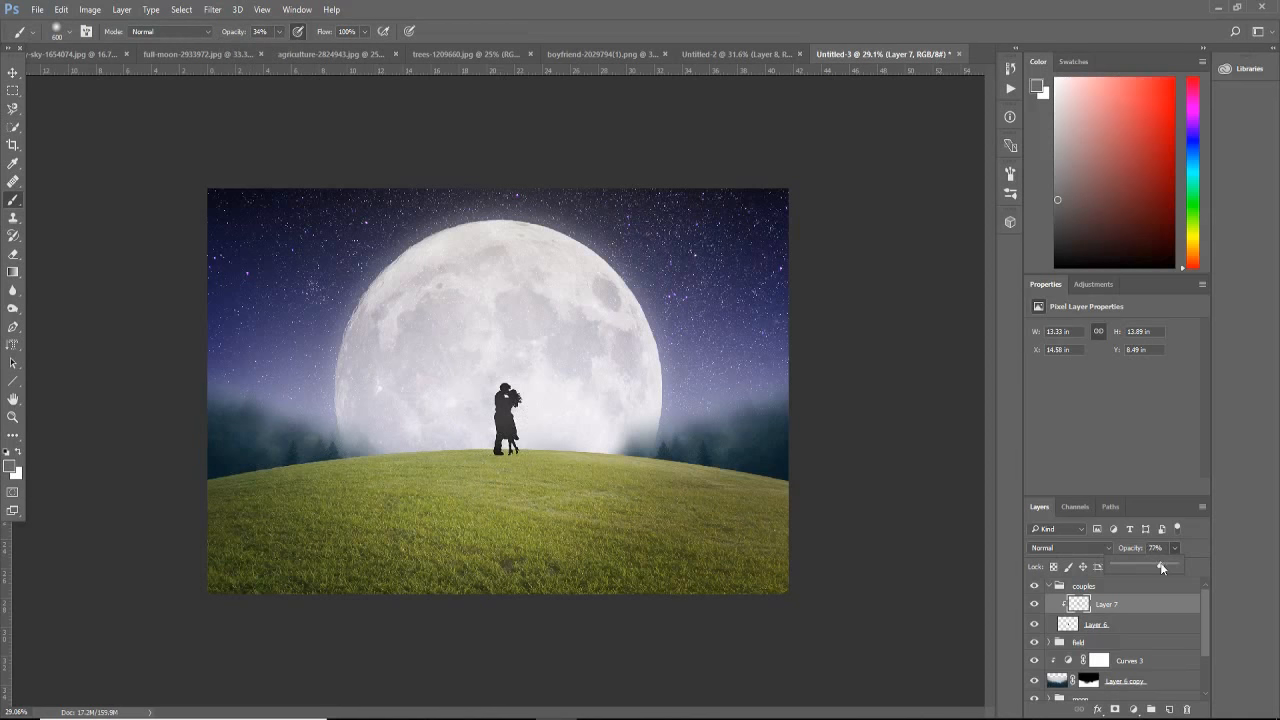
pyautogui.moveTo(1160, 564); pyautogui.dragTo(1156, 564)
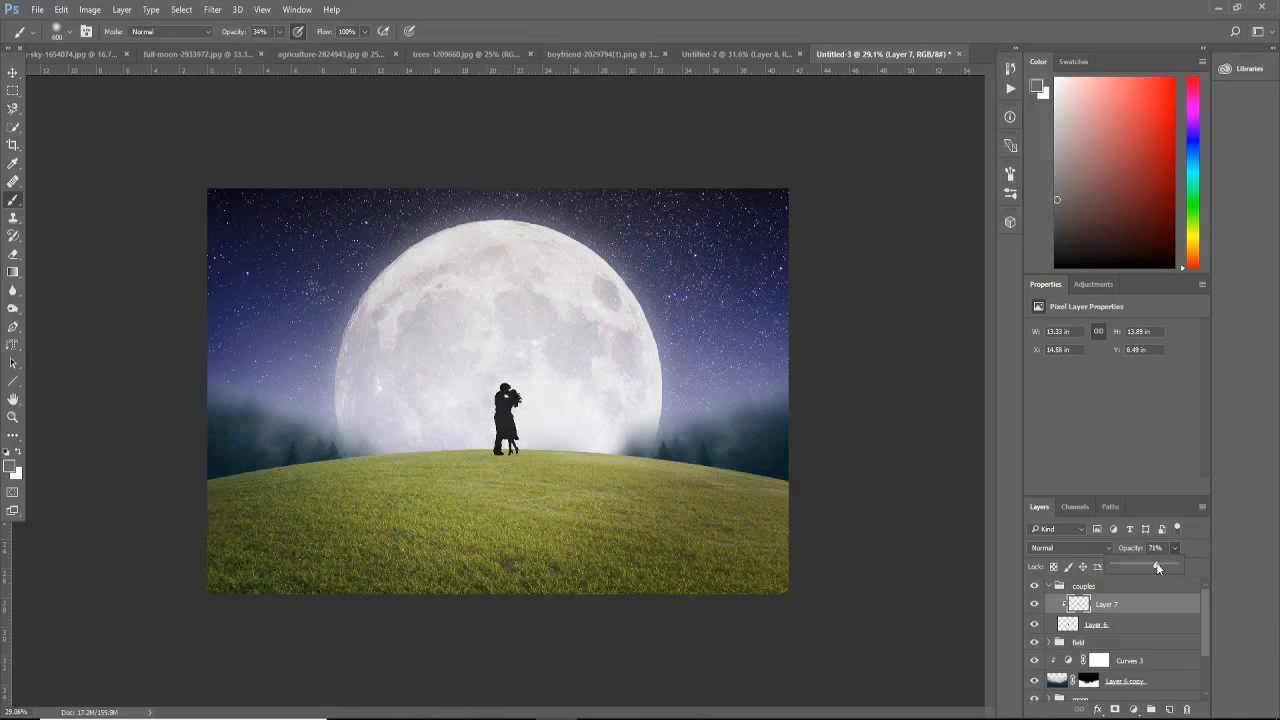
# Step: Apply a Drop Shadow effect to the couple silhouette layer
pyautogui.click(1138, 626)
pyautogui.click(1138, 626)
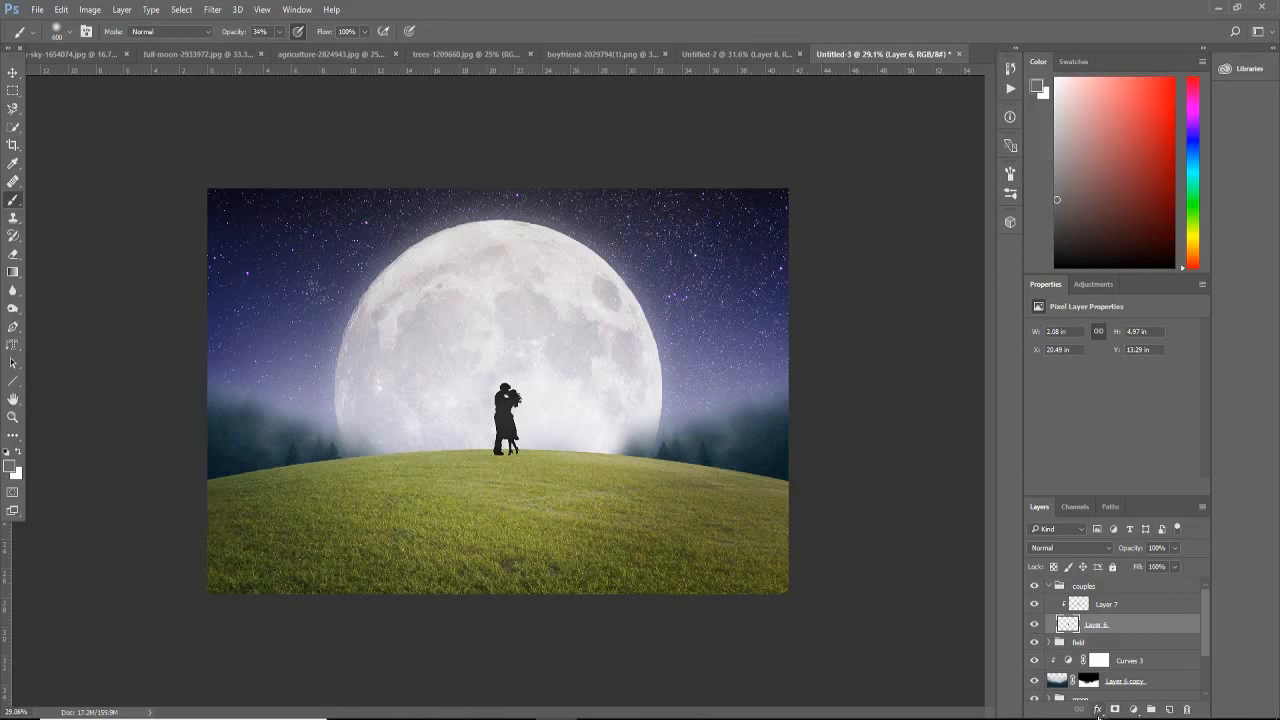
pyautogui.click(1097, 709)
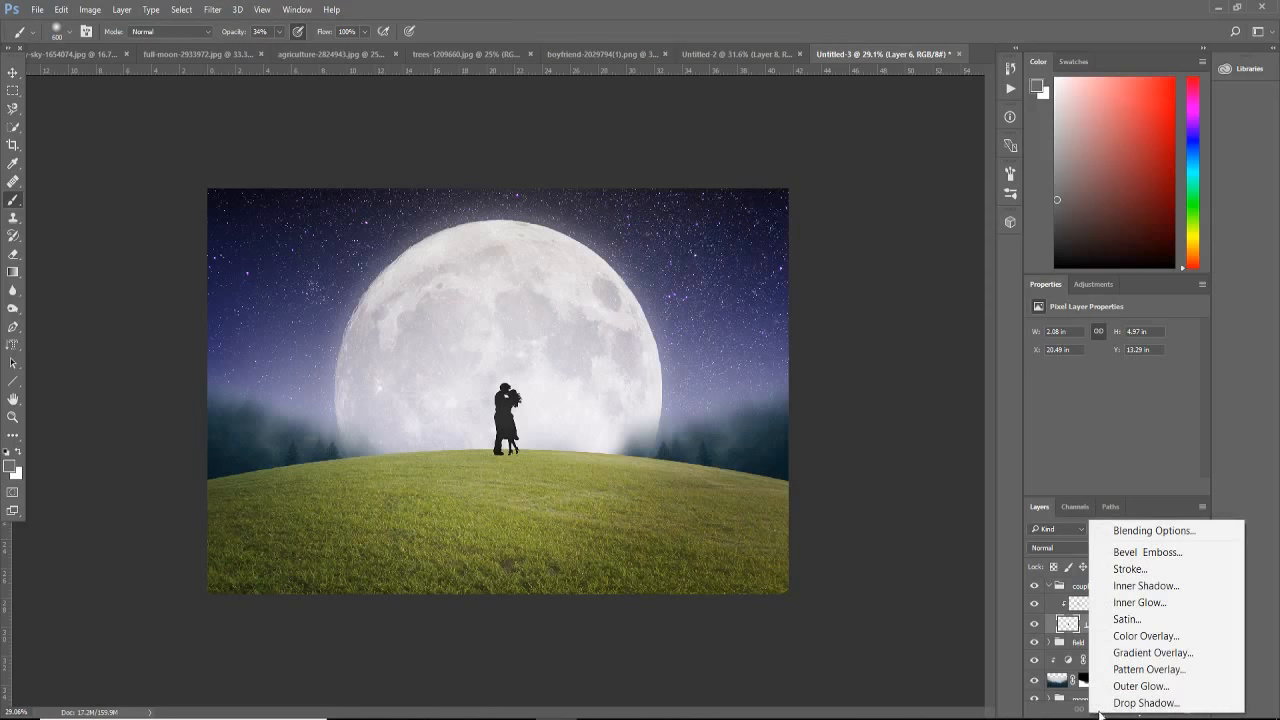
pyautogui.click(1166, 709)
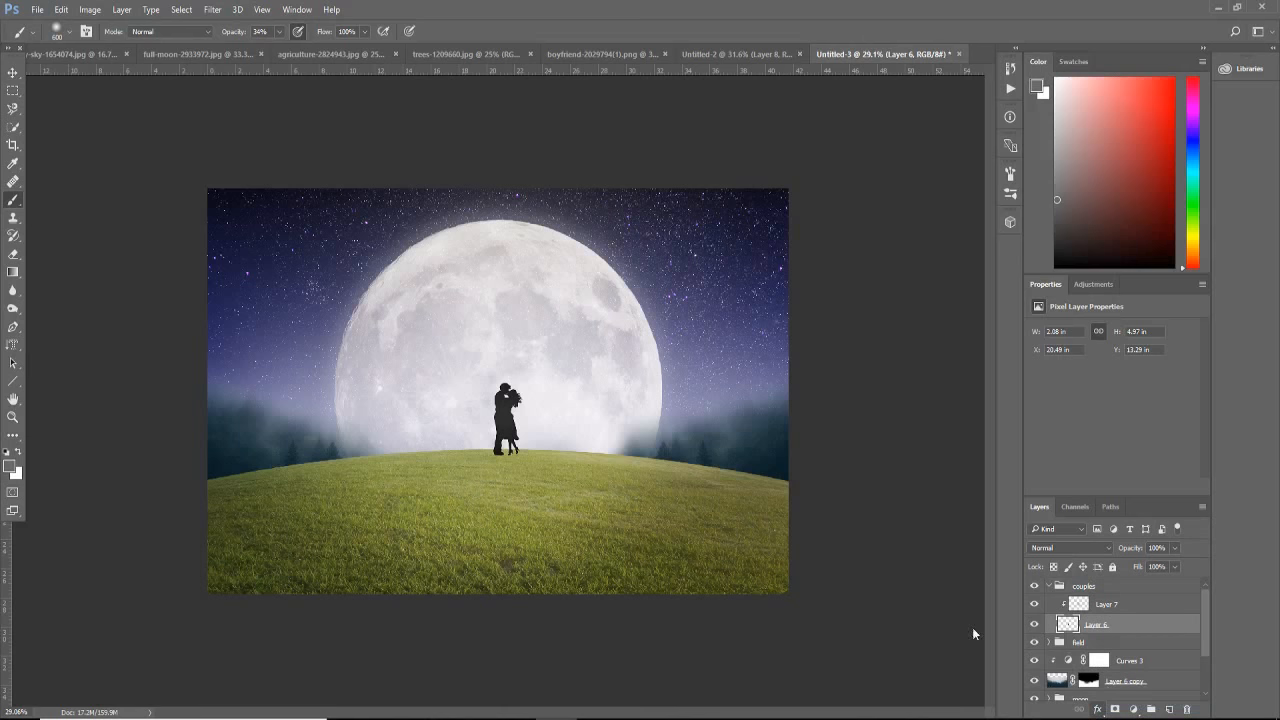
pyautogui.click(1048, 156)
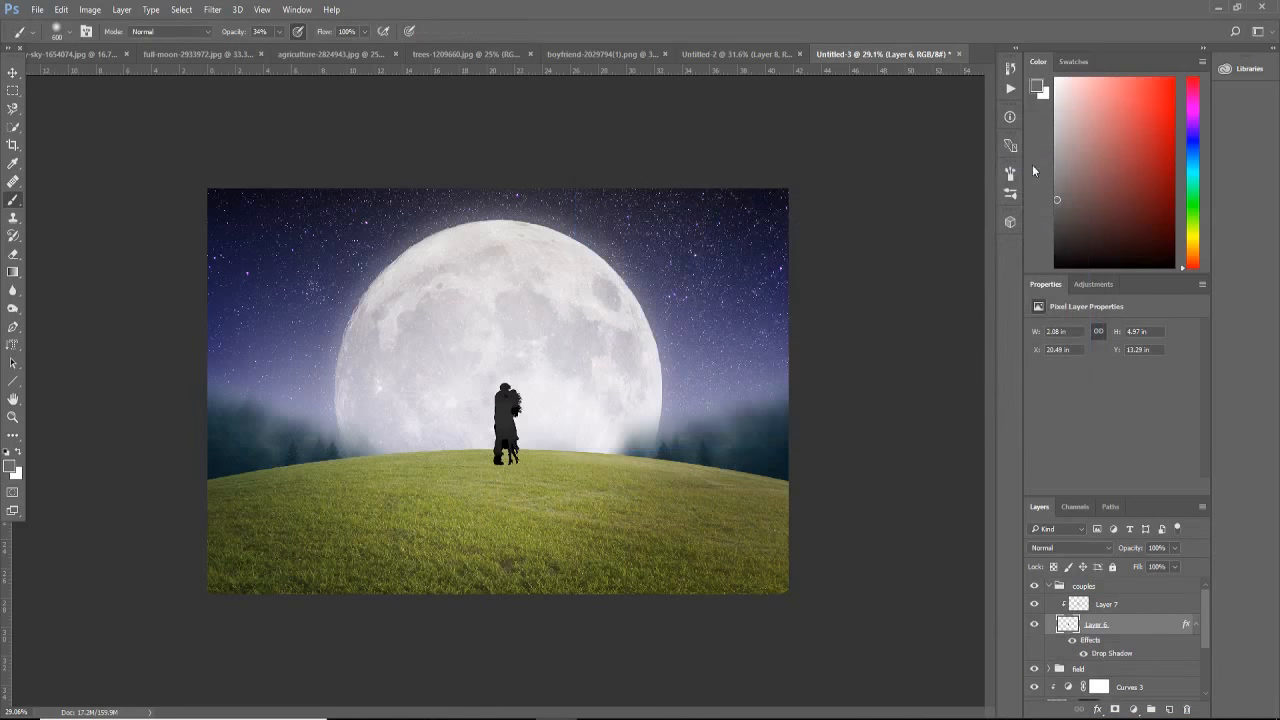
# Step: Convert the silhouette's drop shadow effect into its own layer
pyautogui.rightClick(1101, 645)
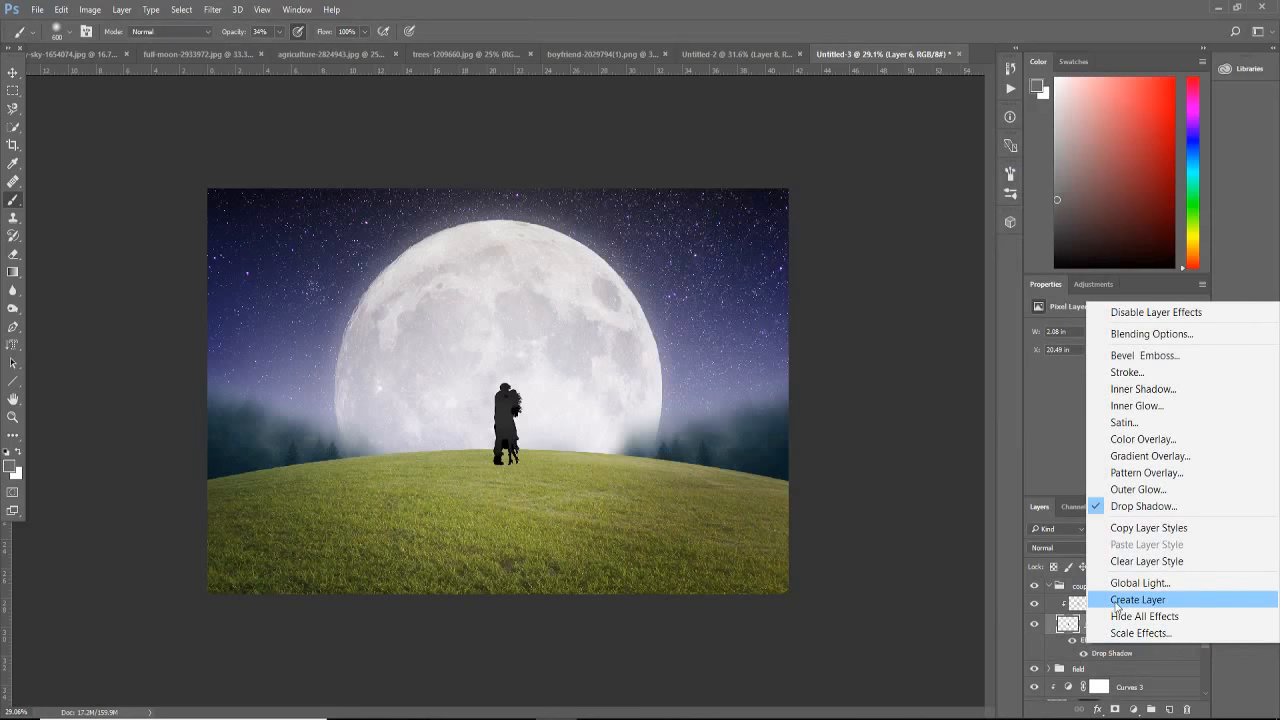
pyautogui.click(1117, 600)
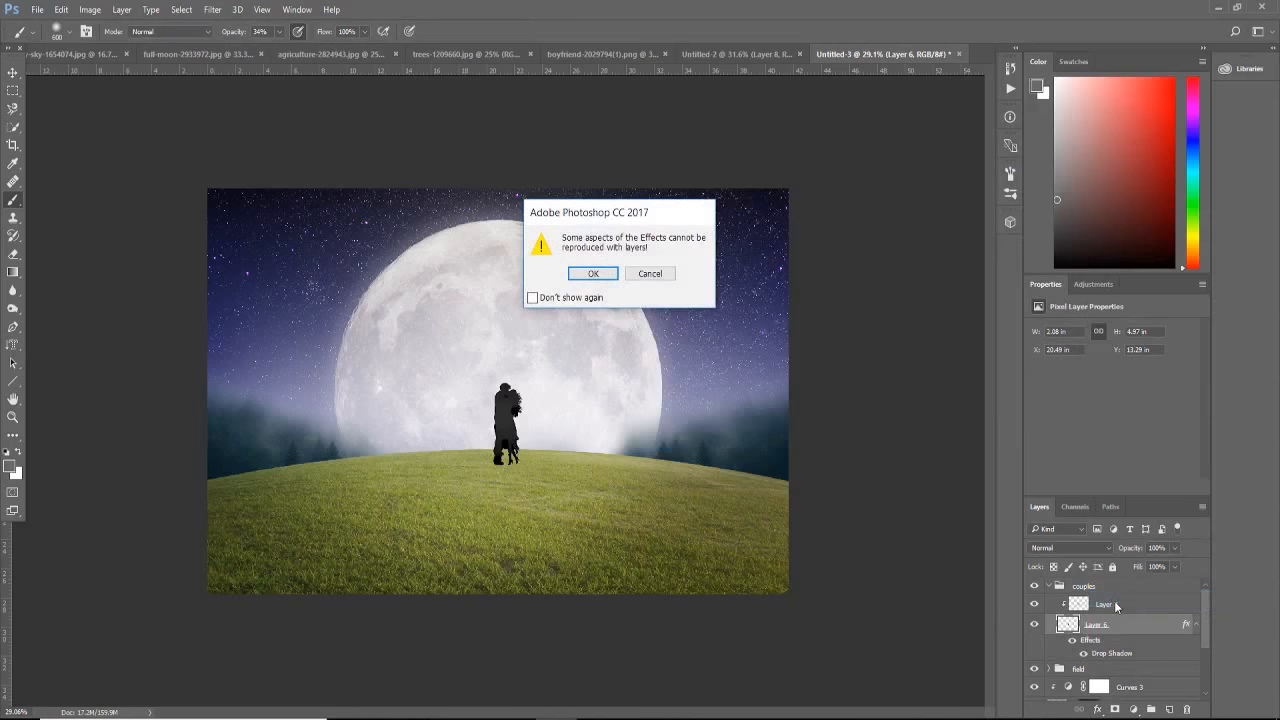
pyautogui.click(595, 273)
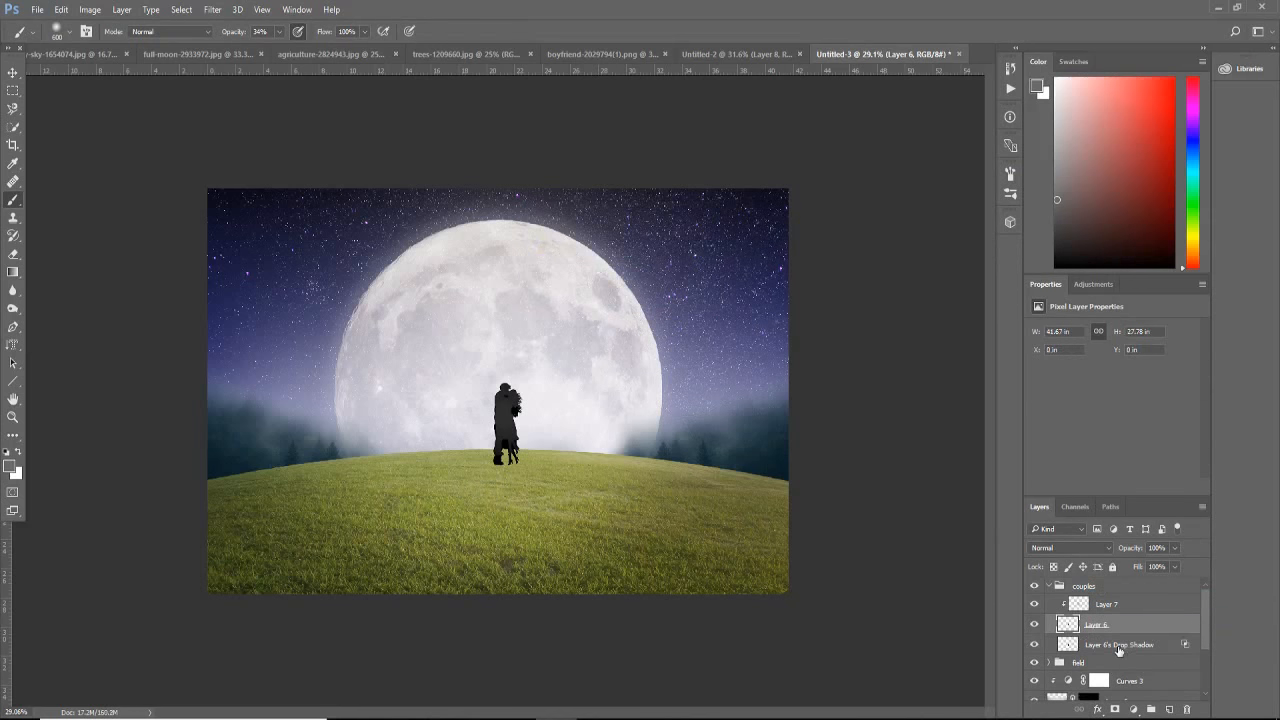
# Step: Flip the couple's drop shadow layer vertically and place it directly below their feet on the grass
pyautogui.click(1119, 645)
pyautogui.hotkey('ctrl', 't')
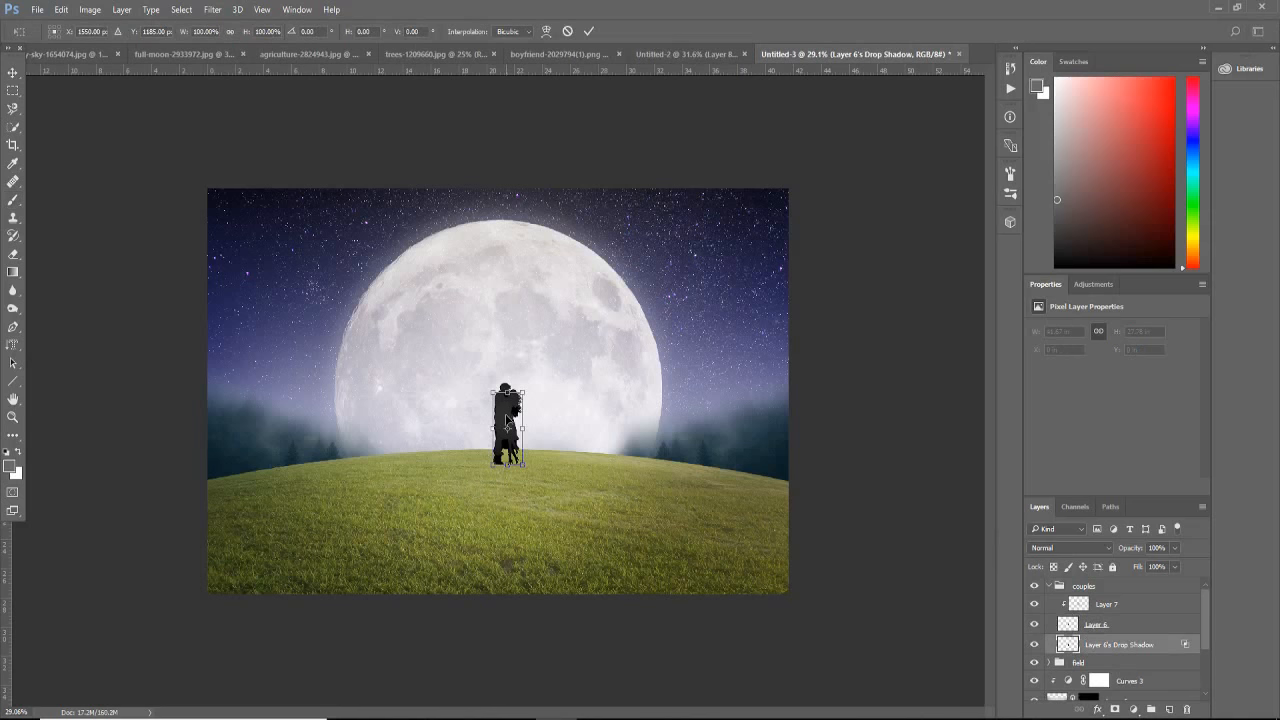
pyautogui.rightClick(508, 416)
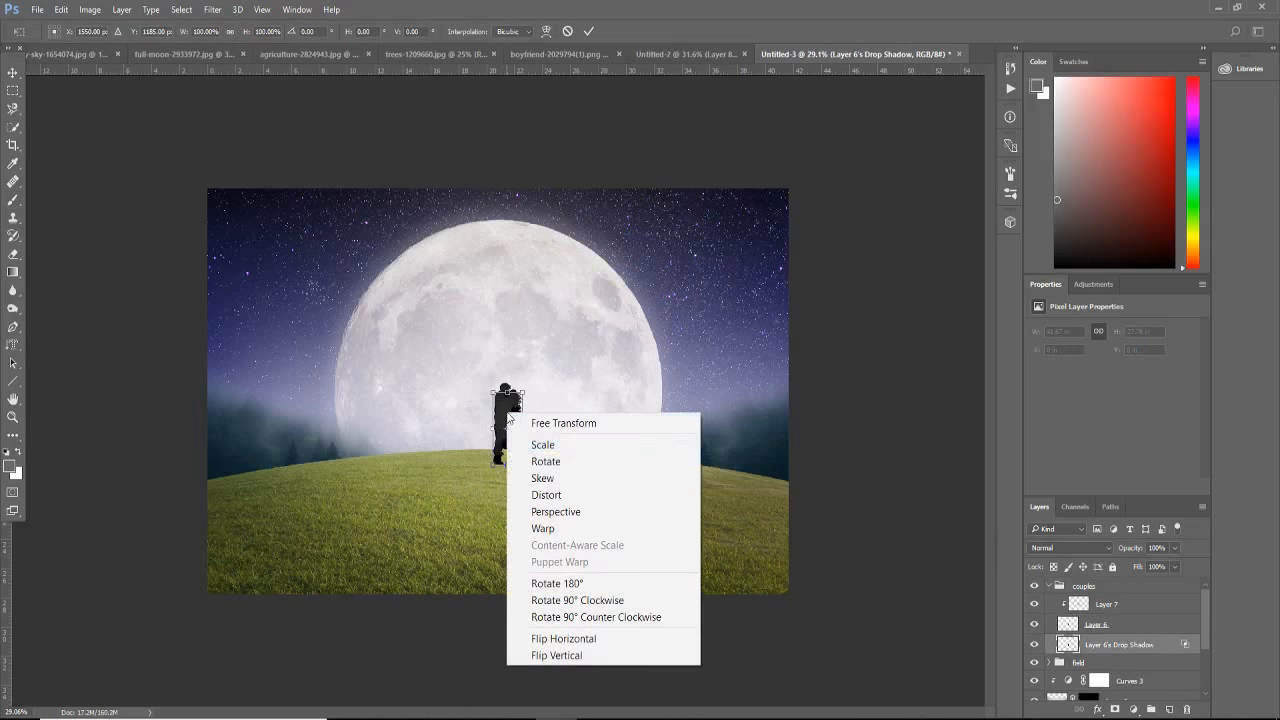
pyautogui.click(575, 651)
pyautogui.moveTo(510, 410); pyautogui.dragTo(513, 462)
pyautogui.scroll(8, 513, 464)
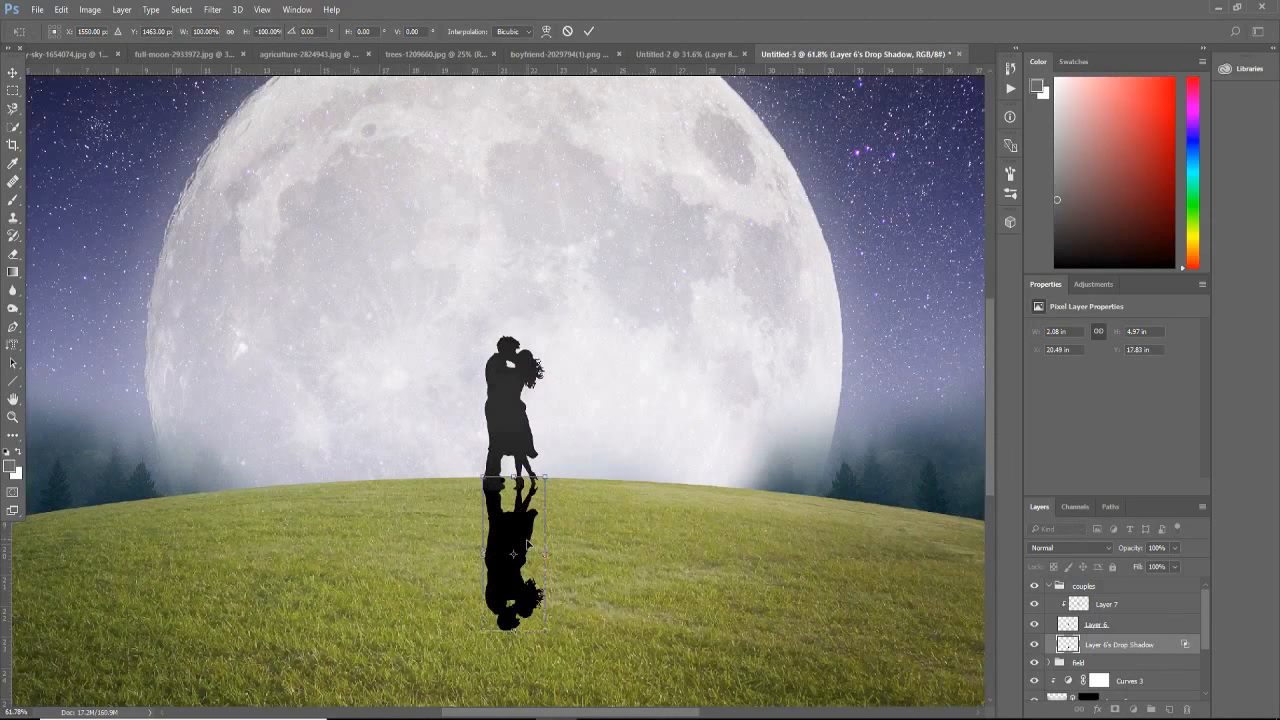
pyautogui.moveTo(526, 531)
pyautogui.mouseDown()
pyautogui.moveTo(521, 550)
pyautogui.moveTo(523, 533)
pyautogui.mouseUp()
pyautogui.press('Return')
pyautogui.press('b')
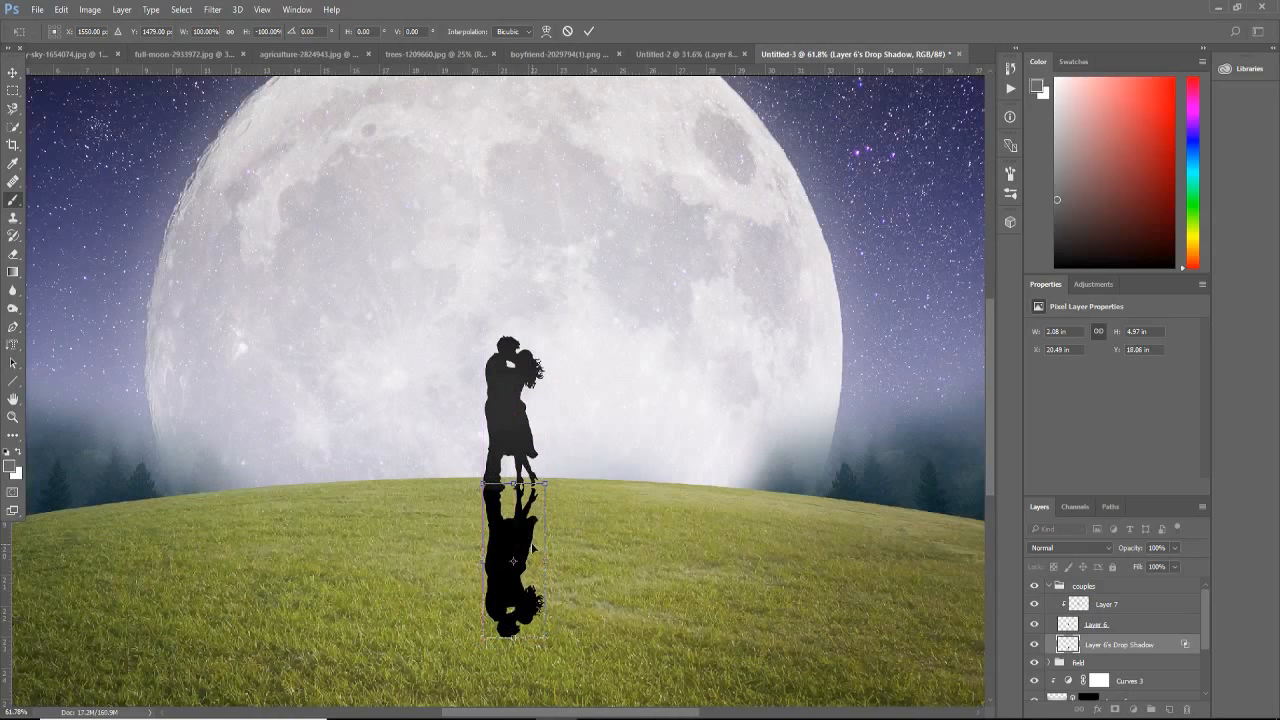
# Step: Distort the flipped shadow so its far end is narrower and its length slightly shorter
pyautogui.click(61, 9)
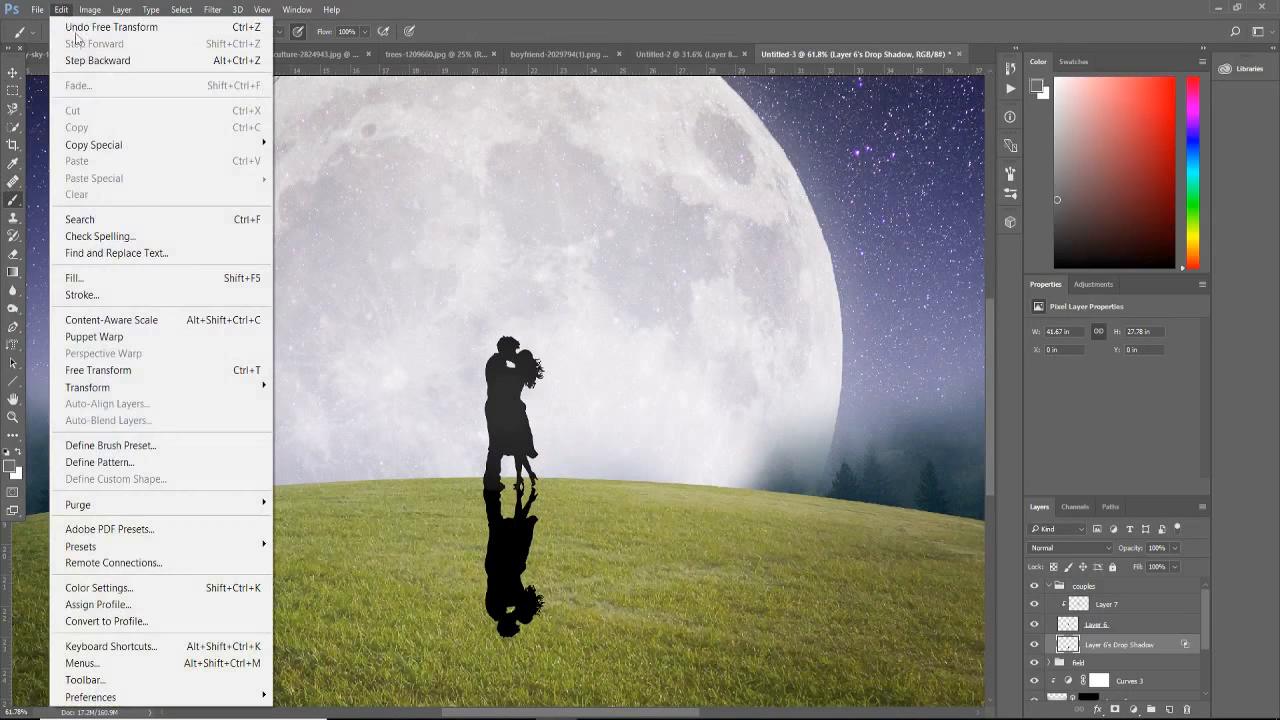
pyautogui.moveTo(134, 388)
pyautogui.click(355, 460)
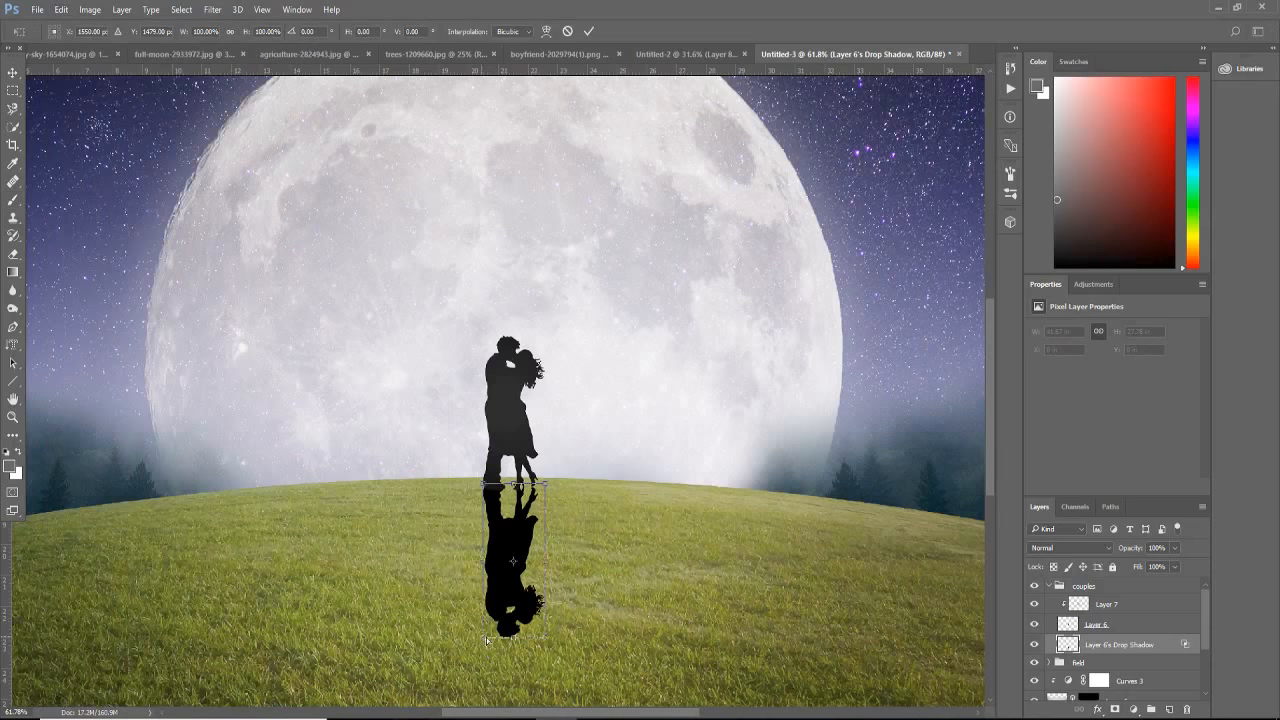
pyautogui.moveTo(487, 640); pyautogui.dragTo(531, 624)
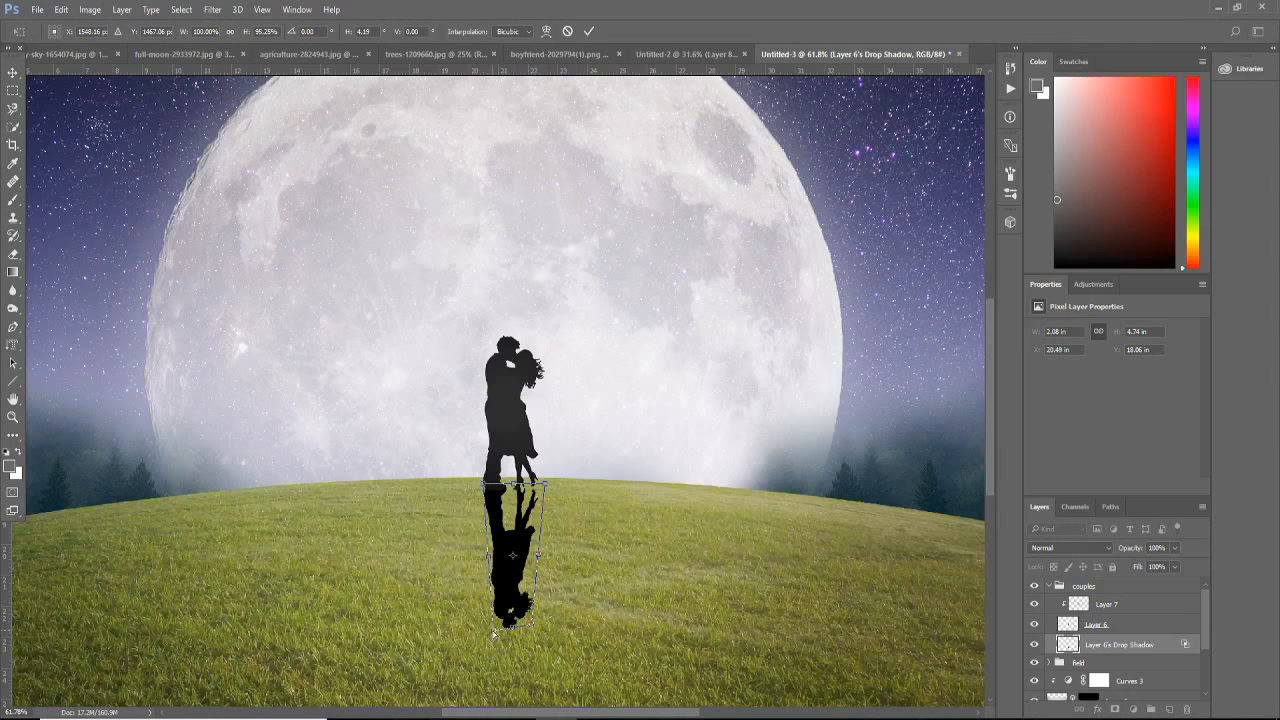
pyautogui.moveTo(493, 633); pyautogui.dragTo(493, 618)
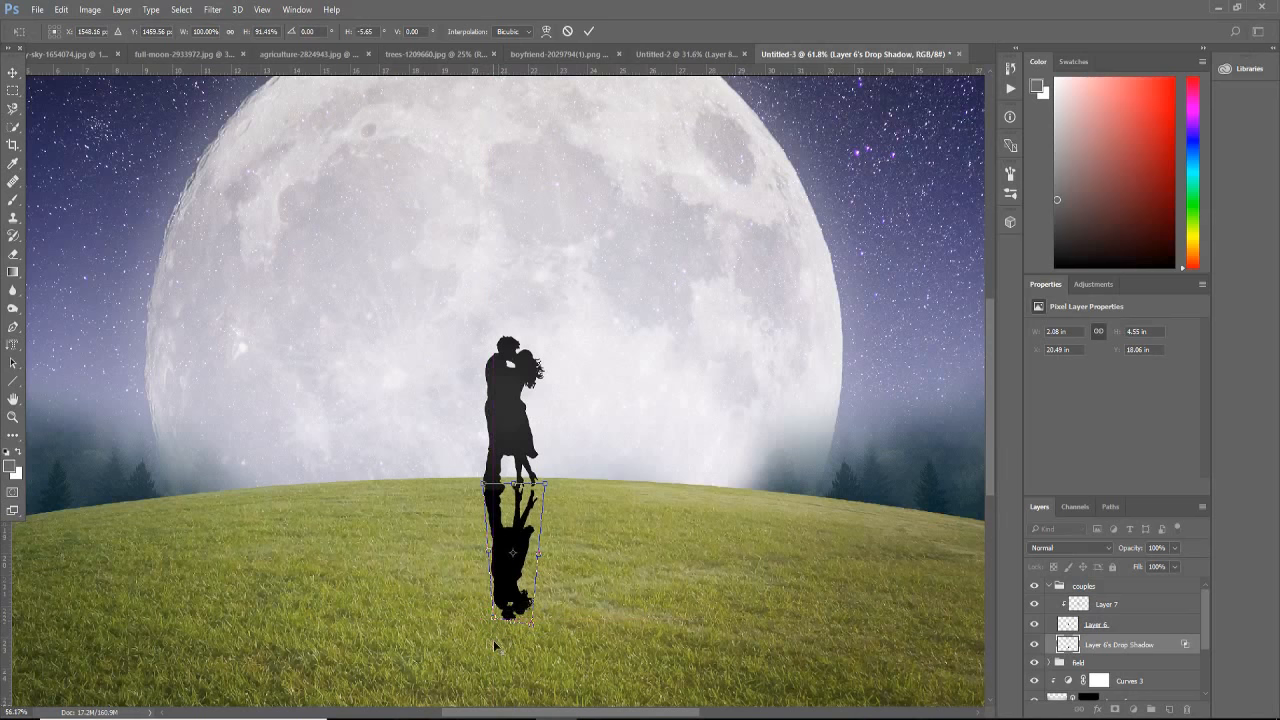
pyautogui.hotkey('ctrl', '-')
pyautogui.hotkey('ctrl', '-')
pyautogui.hotkey('ctrl', '-')
pyautogui.hotkey('alt', 'space')
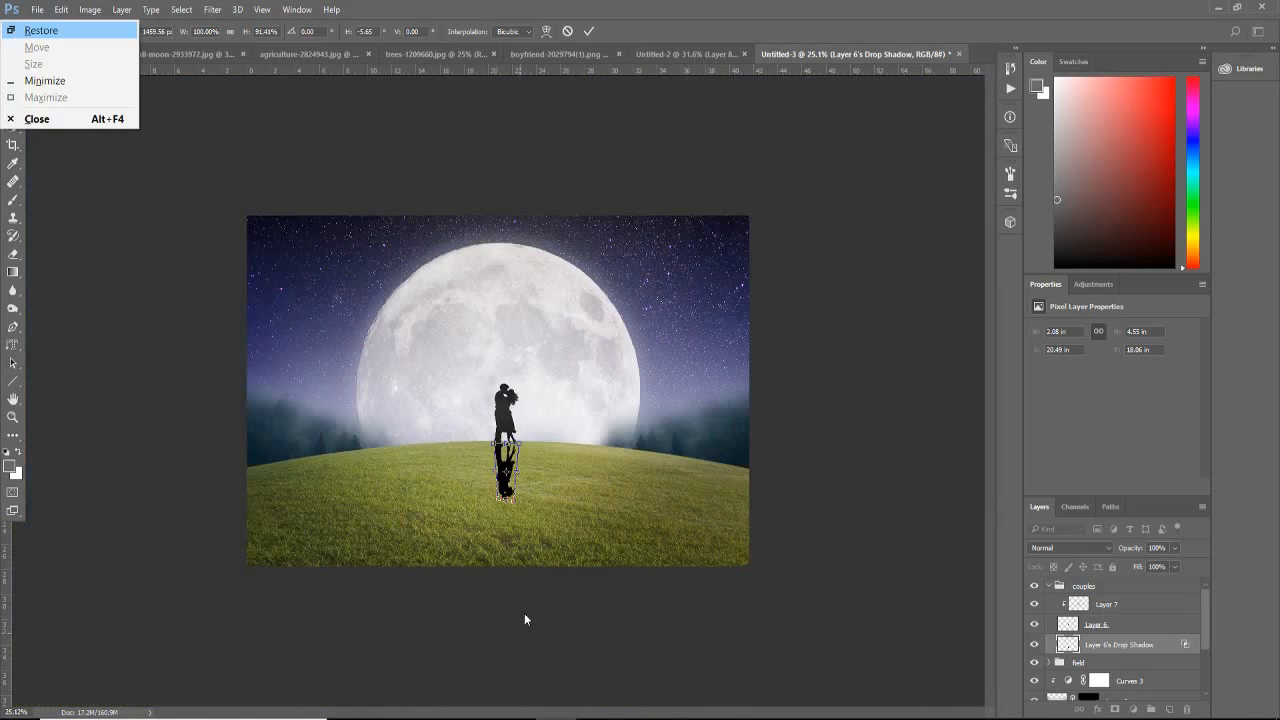
pyautogui.click(532, 532)
pyautogui.press('Return')
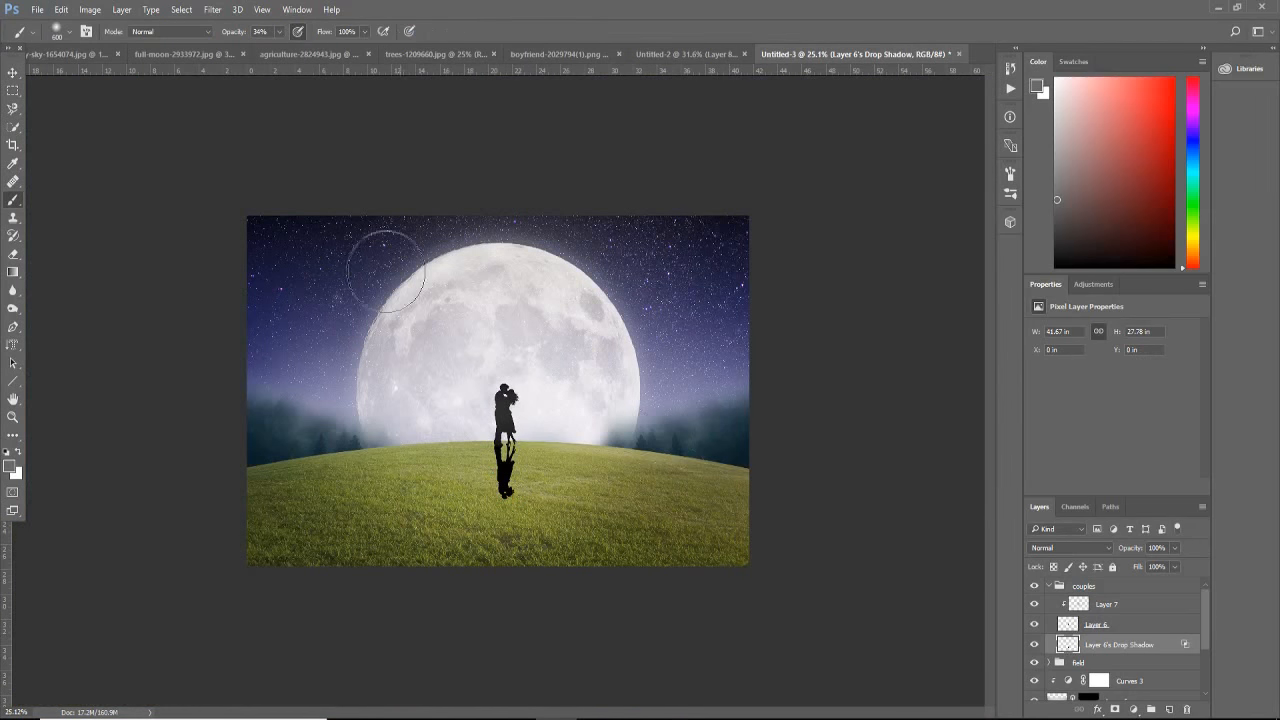
# Step: Apply a Gaussian Blur with a 10-pixel radius to the drop shadow layer
pyautogui.click(212, 9)
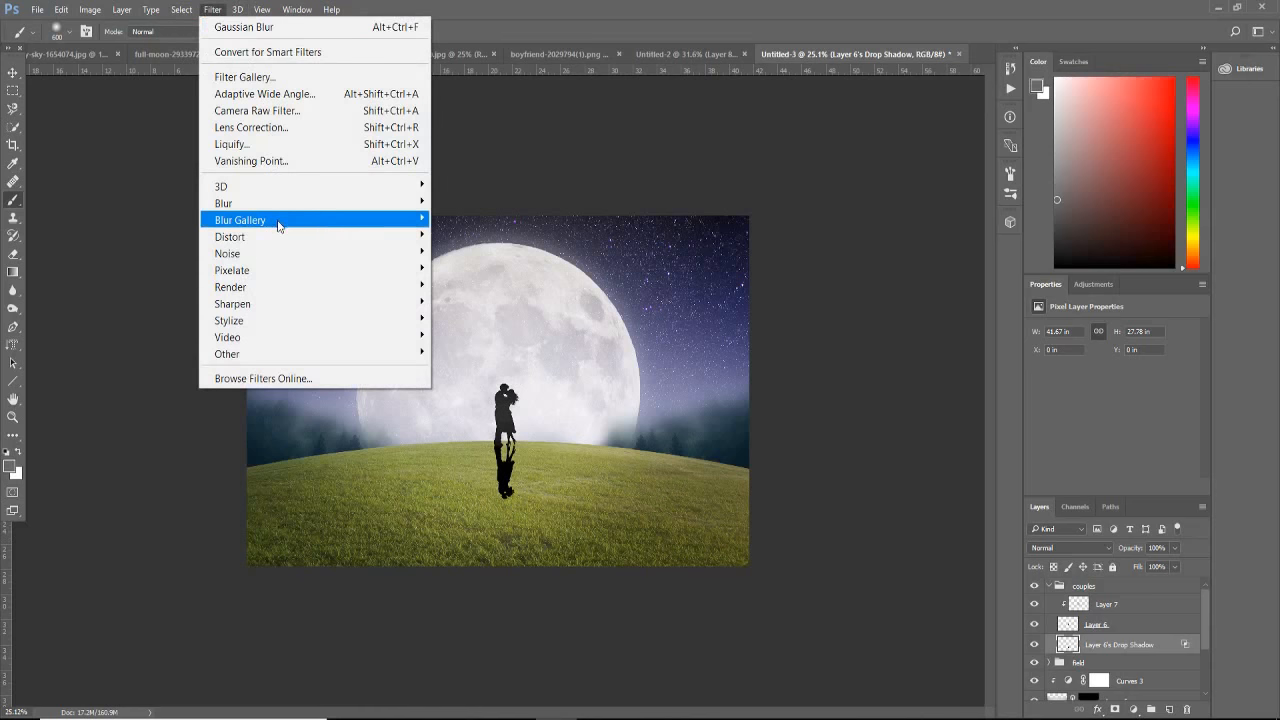
pyautogui.moveTo(300, 203)
pyautogui.click(480, 269)
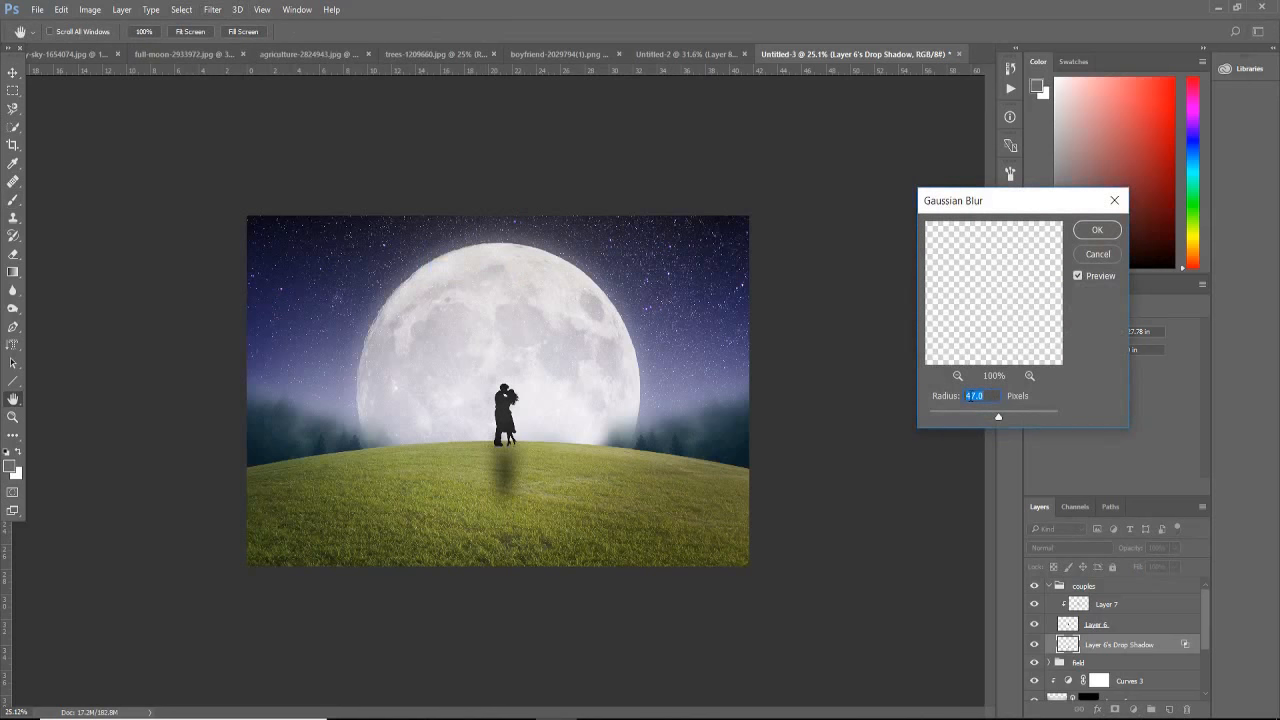
pyautogui.write('10')
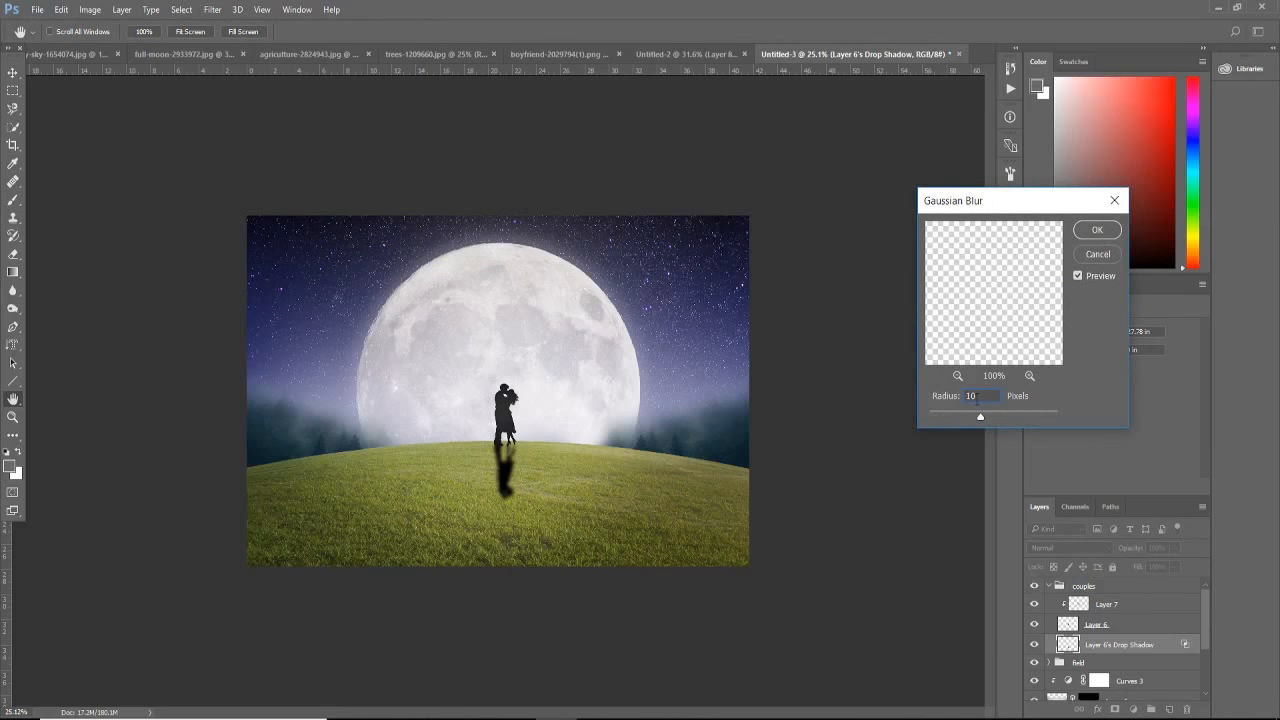
pyautogui.click(931, 395)
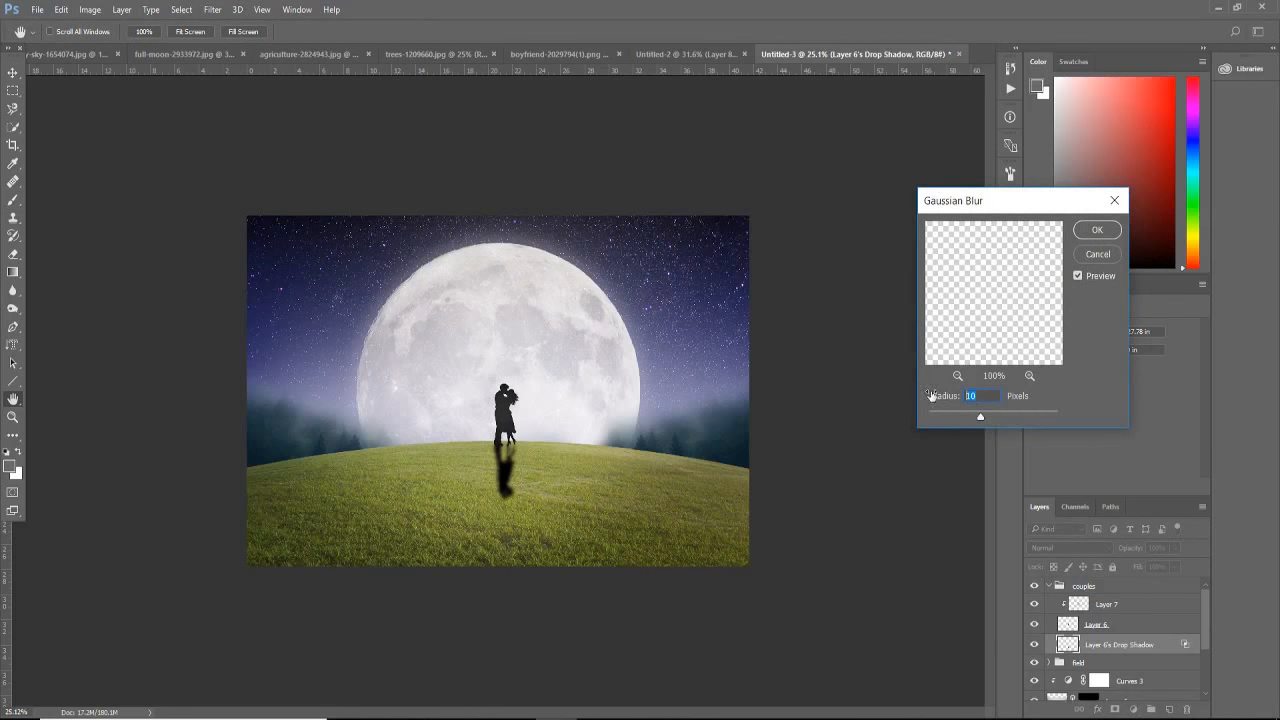
pyautogui.click(1079, 237)
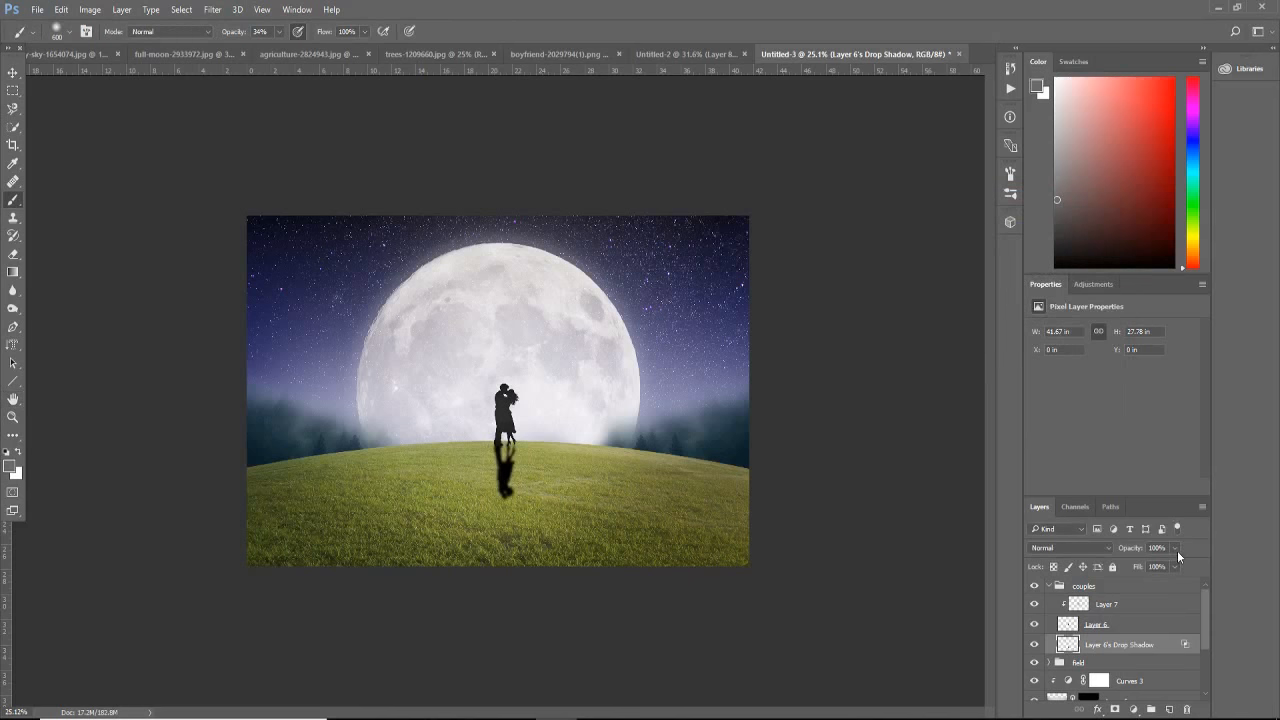
# Step: Lower the drop shadow layer's opacity to about 78% and collapse the couples group
pyautogui.click(1176, 549)
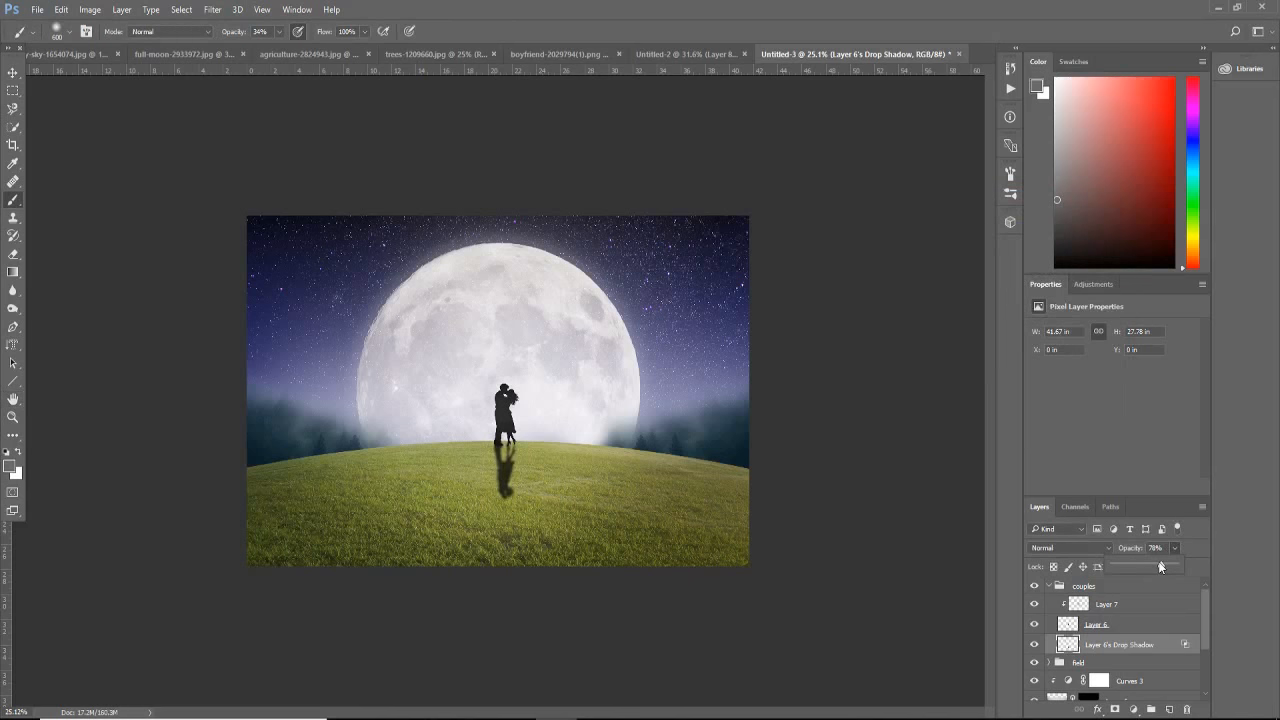
pyautogui.moveTo(1161, 566); pyautogui.dragTo(1164, 566)
pyautogui.click(1050, 588)
pyautogui.click(1035, 586)
pyautogui.click(1035, 586)
pyautogui.click(1100, 590)
pyautogui.click(1048, 586)
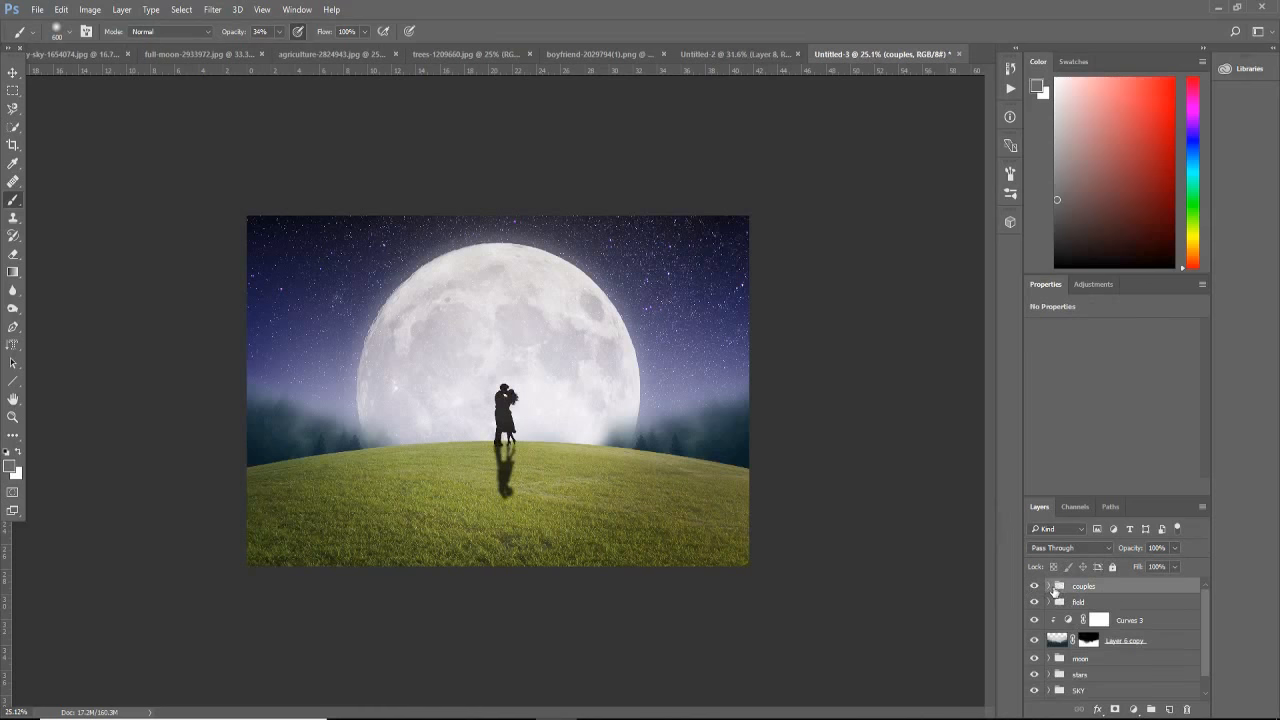
# Step: Add a new empty layer above the couples group and choose the 304 px flock-of-birds brush
pyautogui.click(1168, 709)
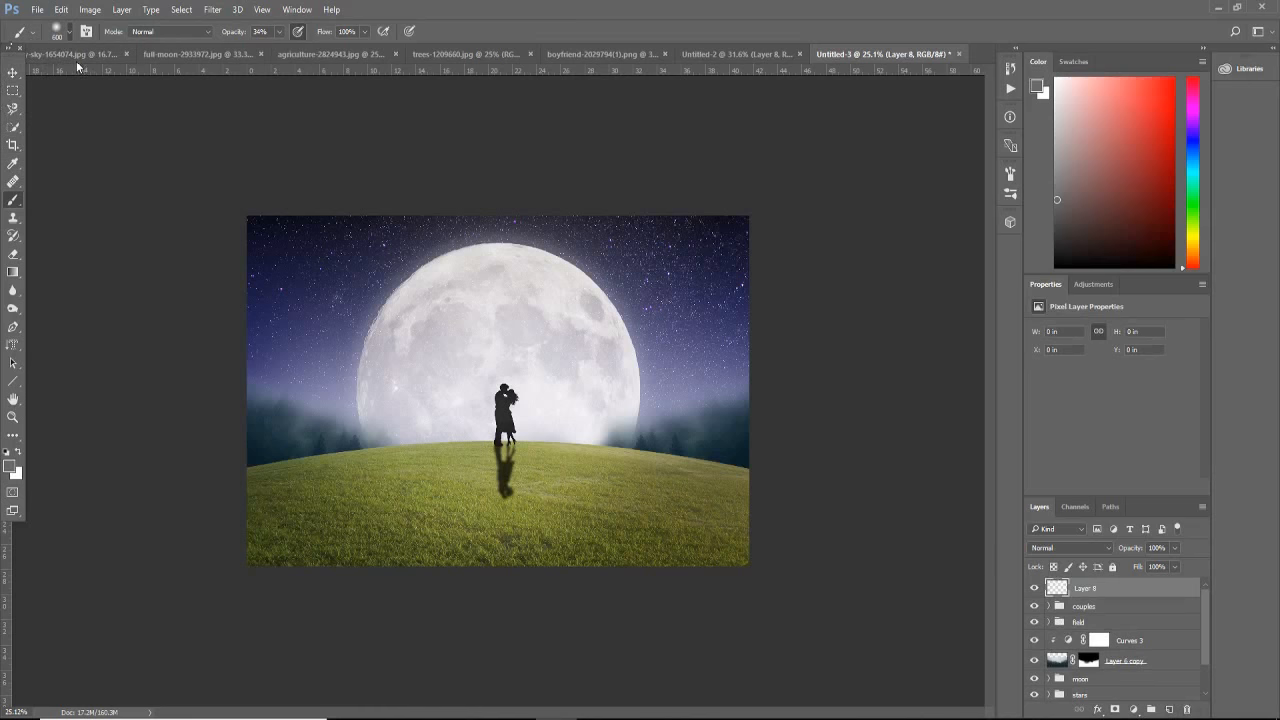
pyautogui.click(69, 31)
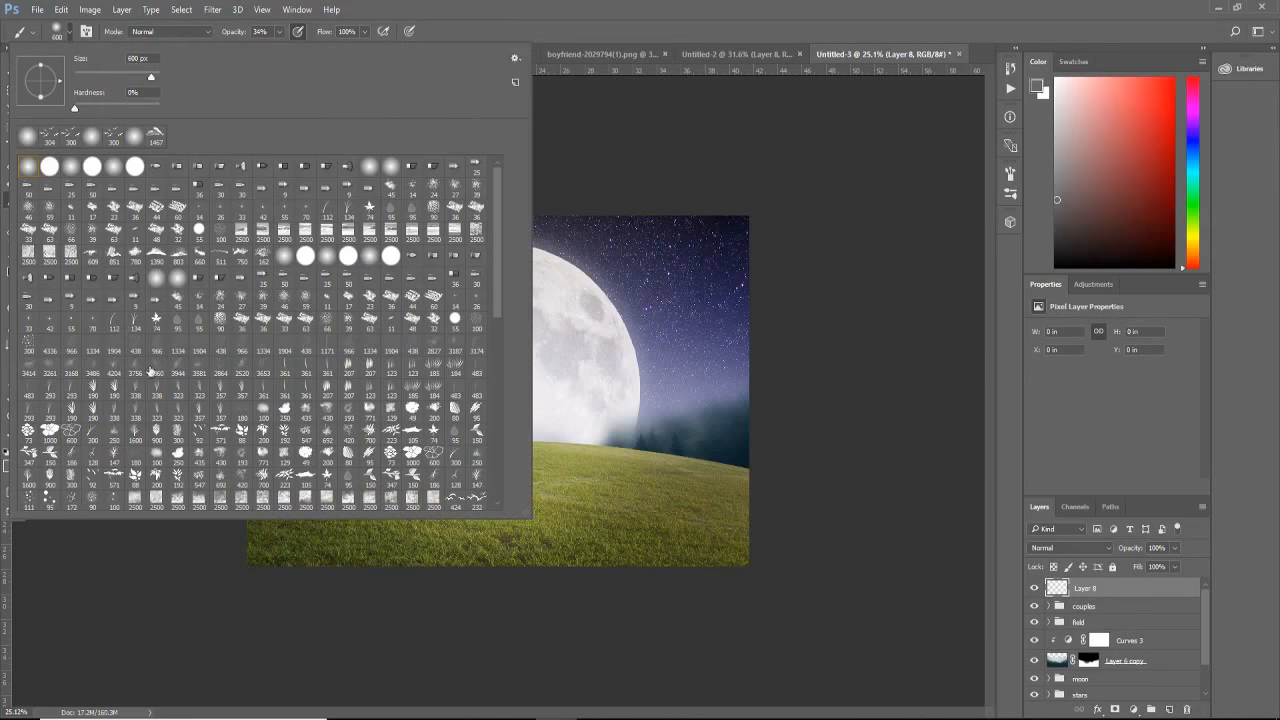
pyautogui.scroll(-3, 150, 440)
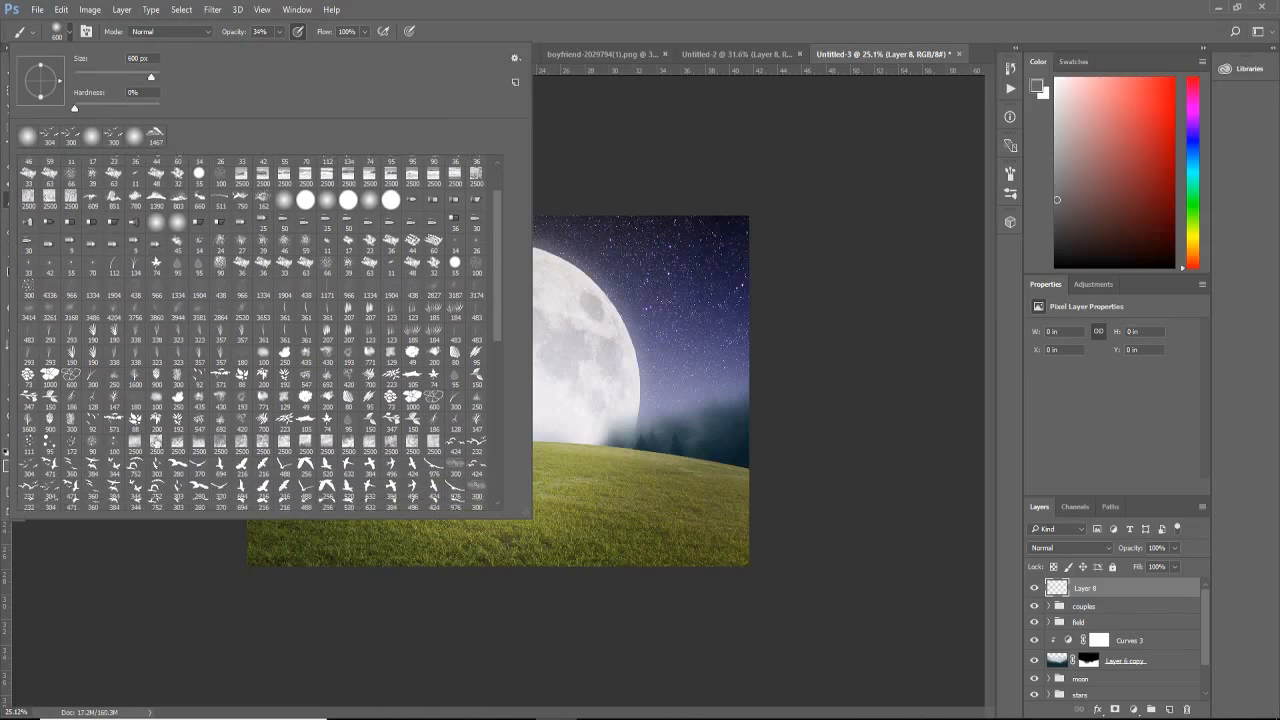
pyautogui.click(36, 462)
pyautogui.click(638, 6)
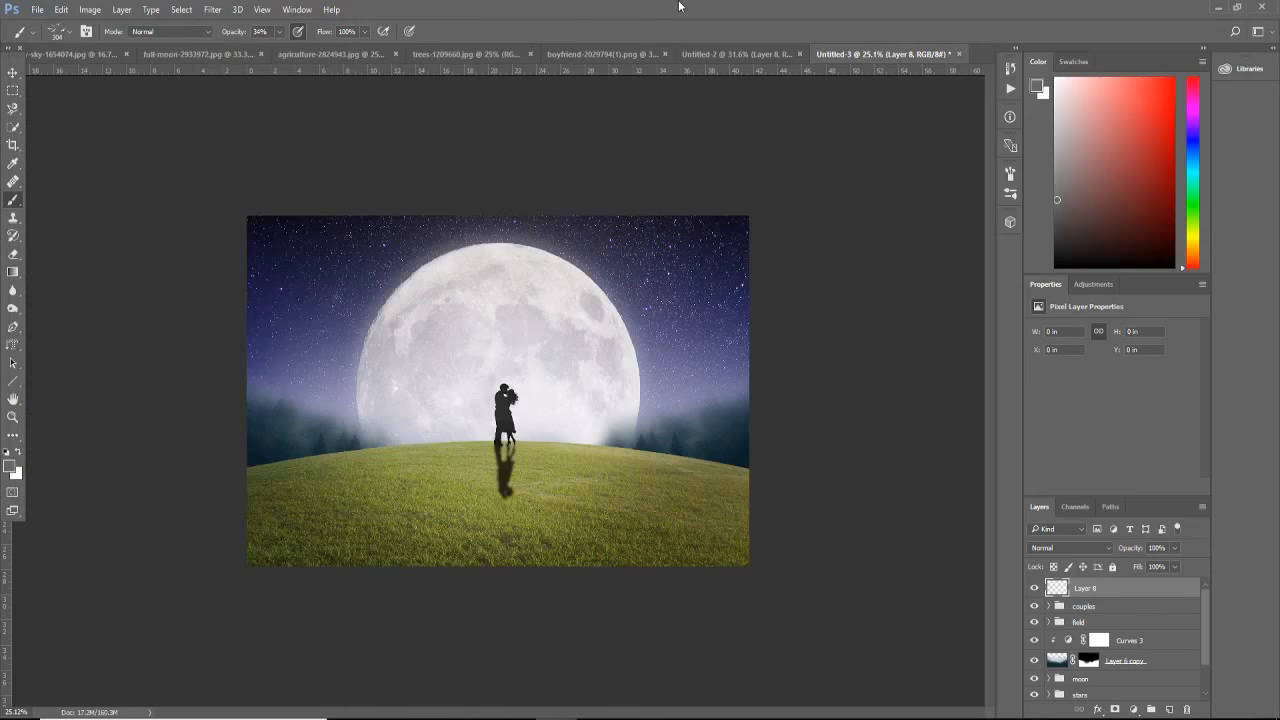
# Step: Stamp a flock of black birds over the moon beside the couple, using a 300 px brush at 100% opacity
pyautogui.click(8, 453)
pyautogui.press(']')
pyautogui.press('[')
pyautogui.click(428, 370)
pyautogui.hotkey('ctrl', 'z')
pyautogui.click(279, 31)
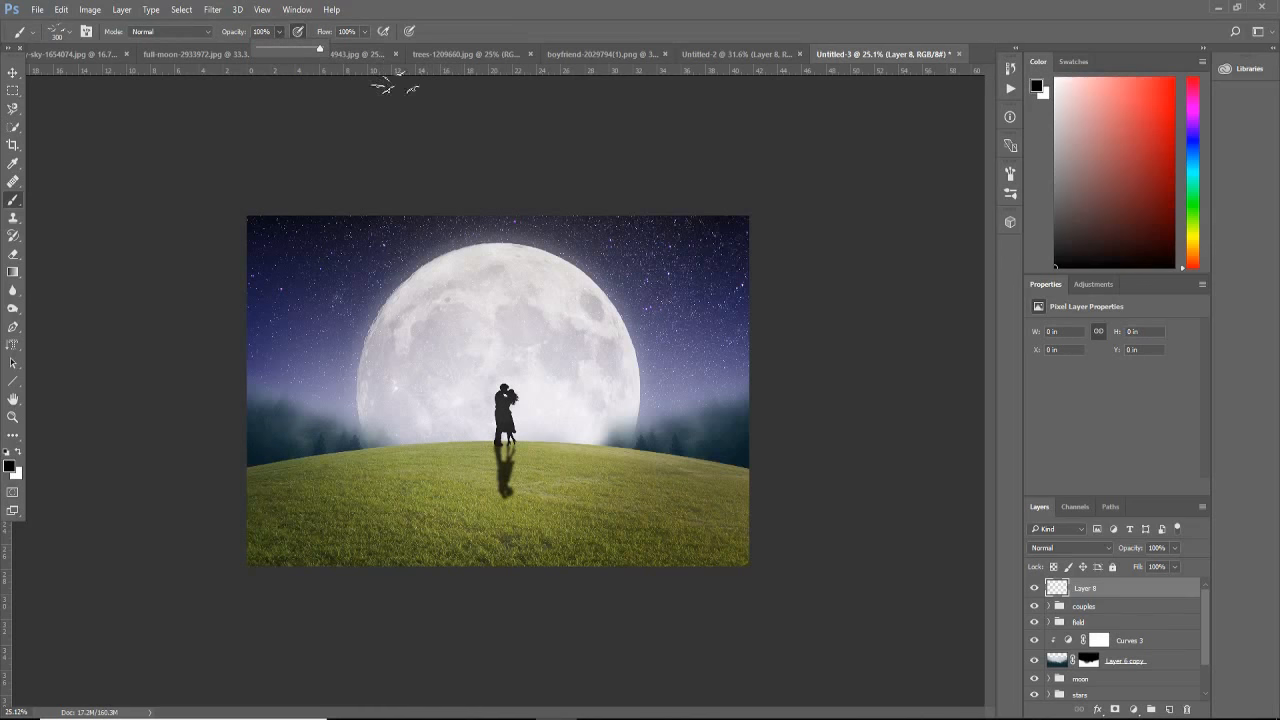
pyautogui.click(428, 373)
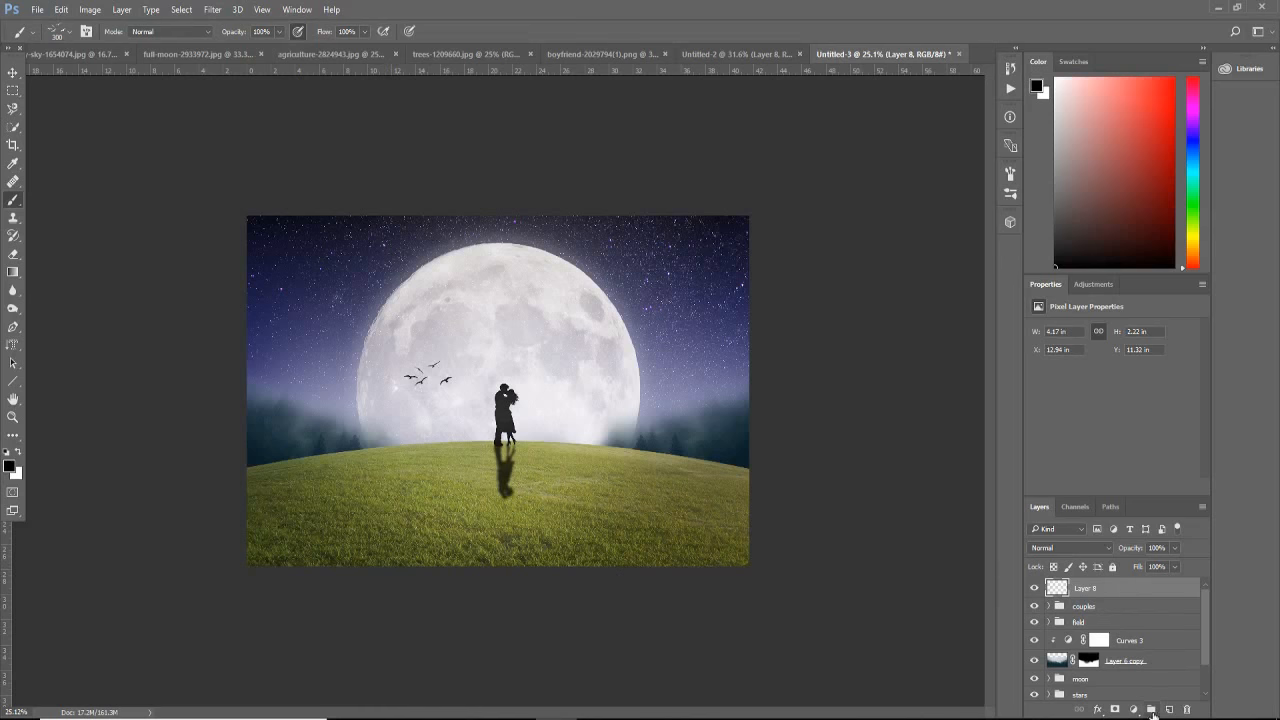
# Step: Add a black-to-white Gradient Map adjustment layer above the birds and set its blend mode to Soft Light
pyautogui.click(1134, 709)
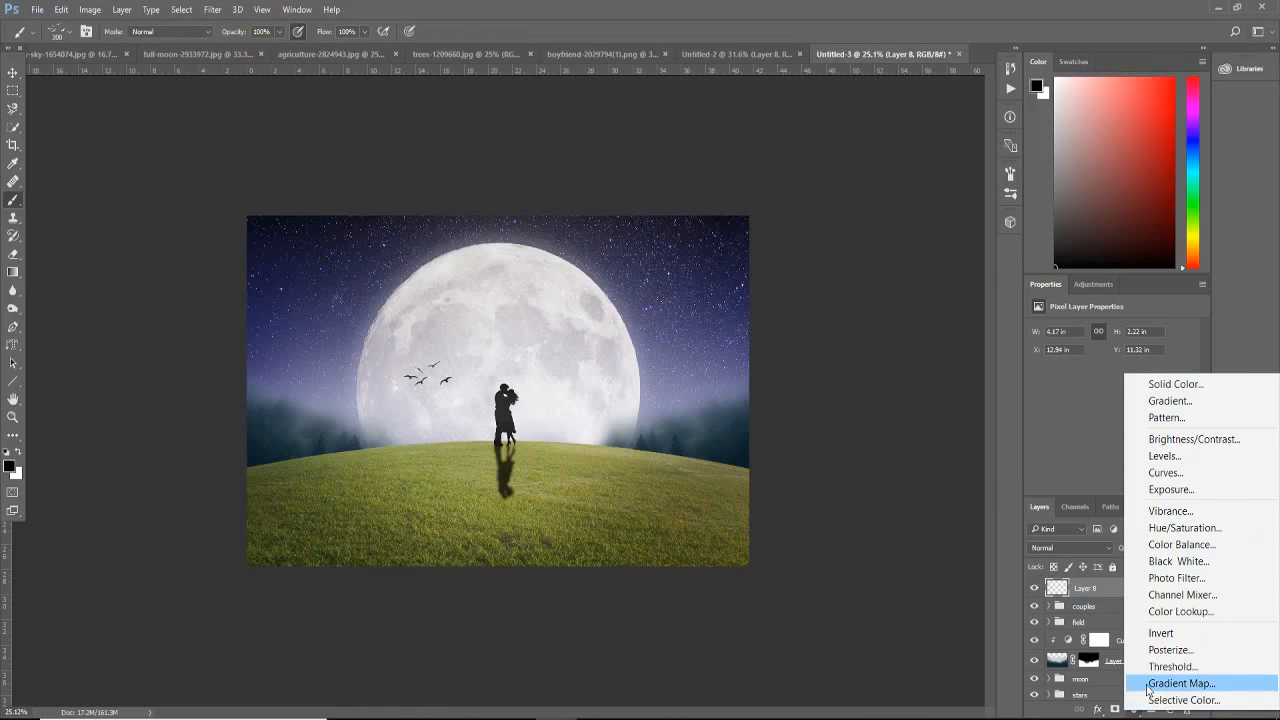
pyautogui.click(1148, 684)
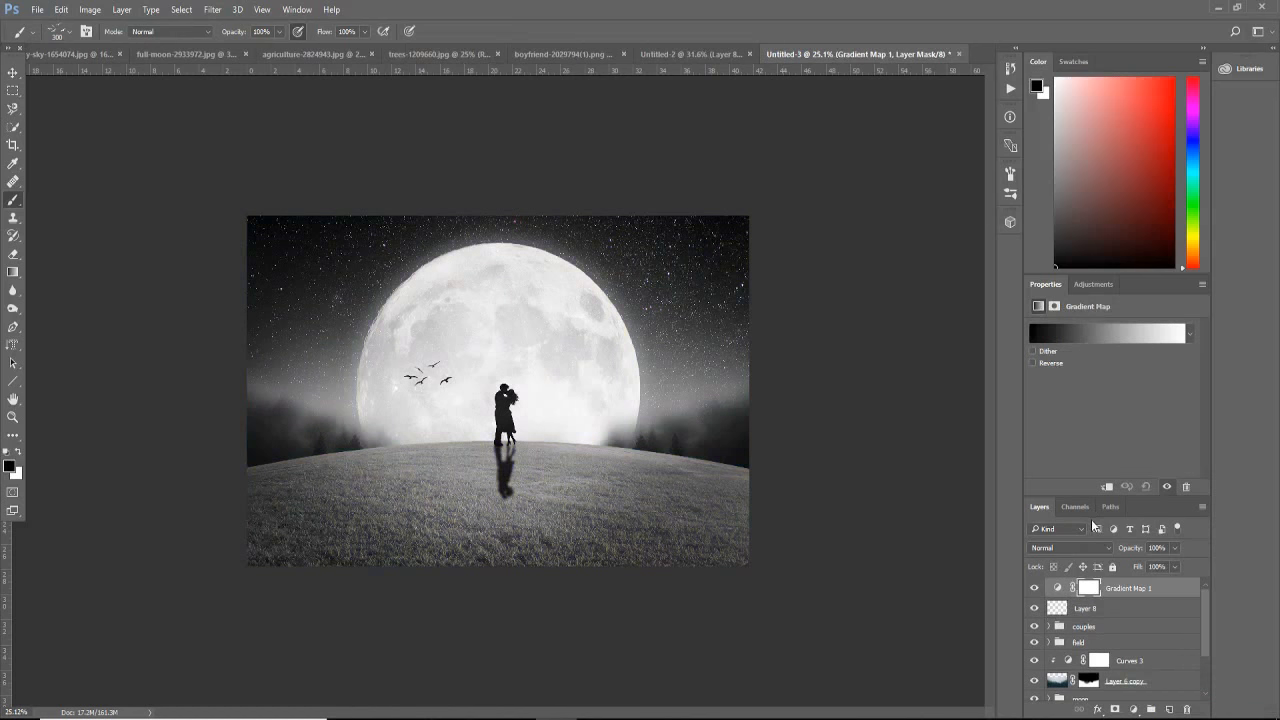
pyautogui.click(1104, 547)
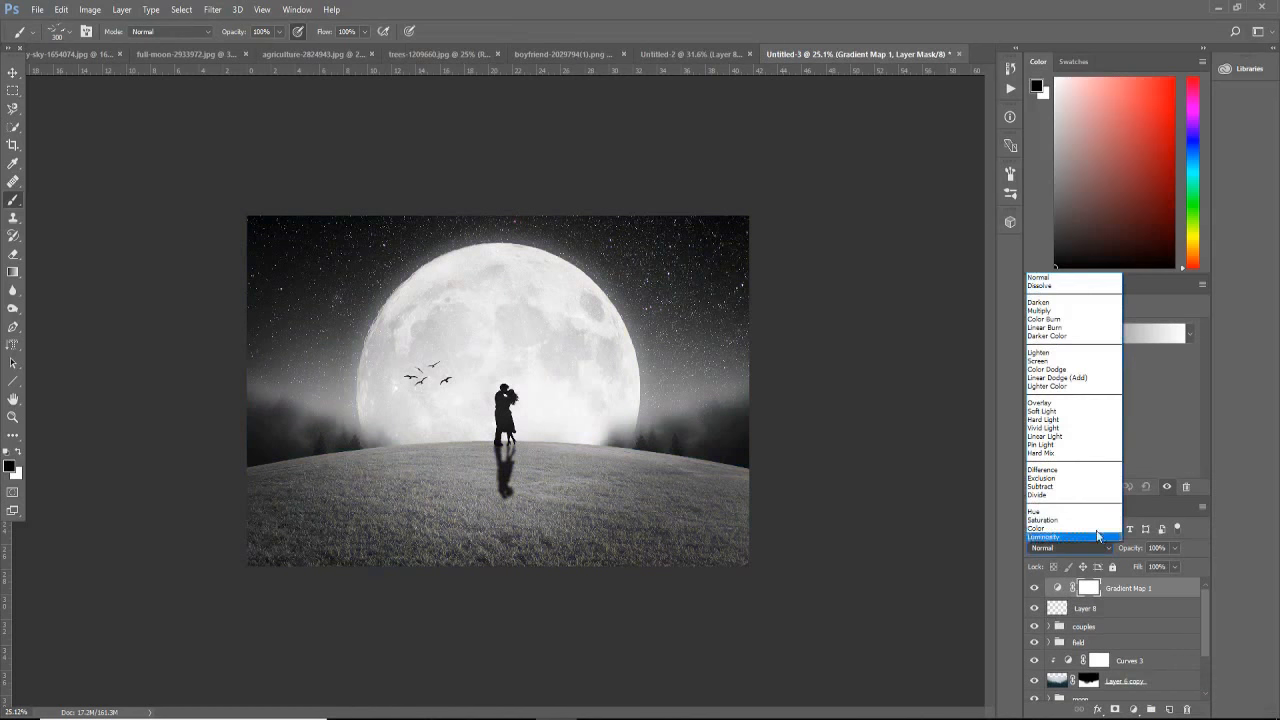
pyautogui.click(1057, 411)
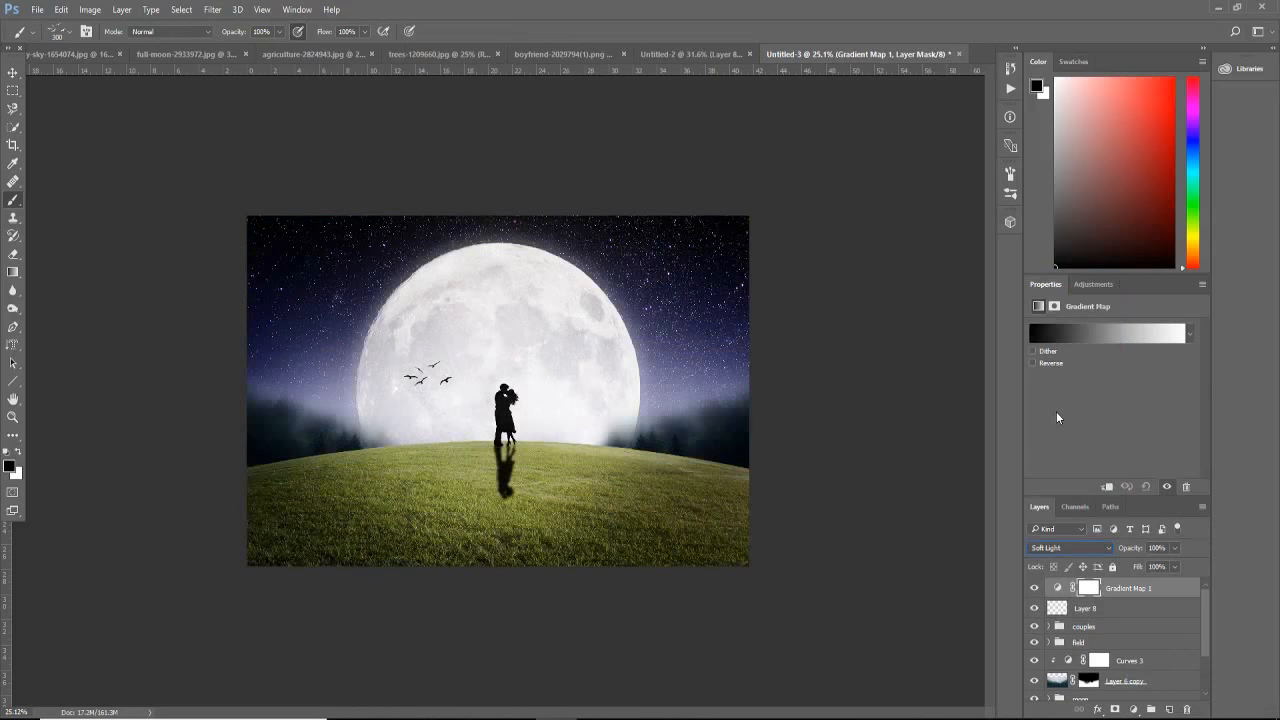
# Step: Reduce the Gradient Map layer's opacity, comparing the image with and without the adjustment
pyautogui.click(1176, 547)
pyautogui.moveTo(1177, 566); pyautogui.dragTo(1149, 570)
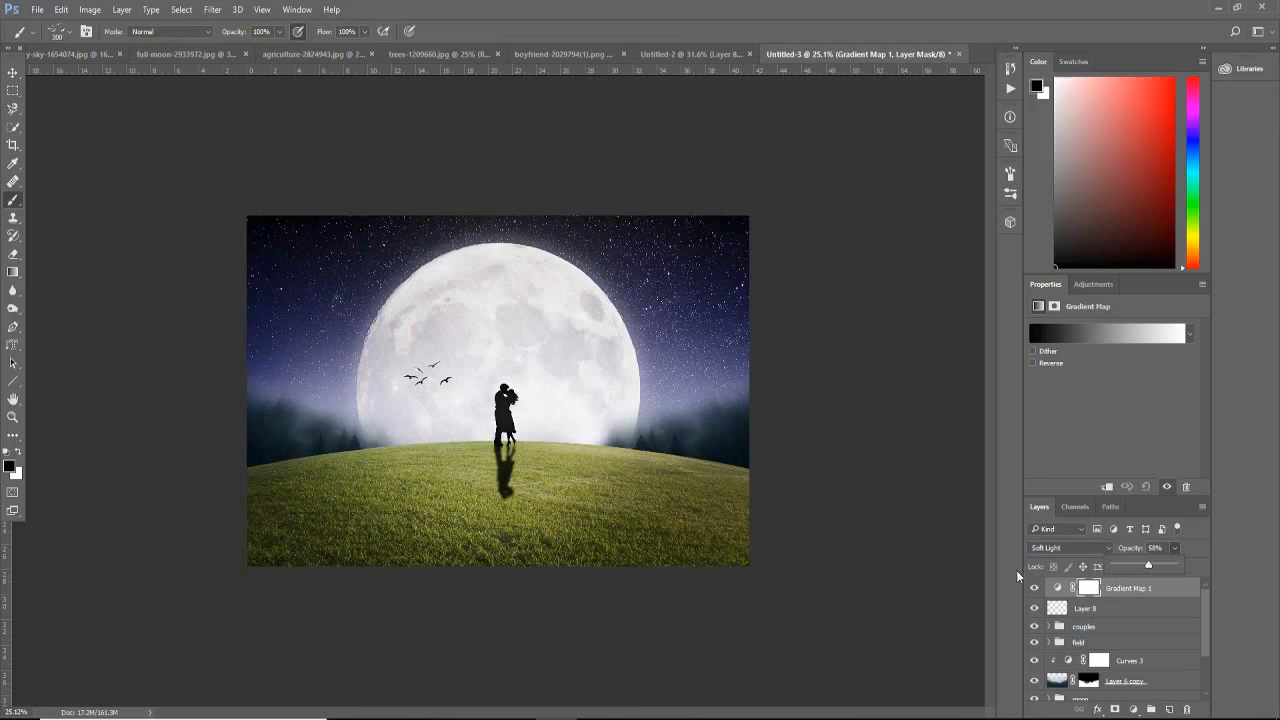
pyautogui.click(1034, 589)
pyautogui.click(1034, 589)
pyautogui.click(1174, 549)
pyautogui.moveTo(1172, 567); pyautogui.dragTo(1168, 567)
# Step: Add a second Gradient Map adjustment layer on top and open its gradient for editing
pyautogui.click(1133, 709)
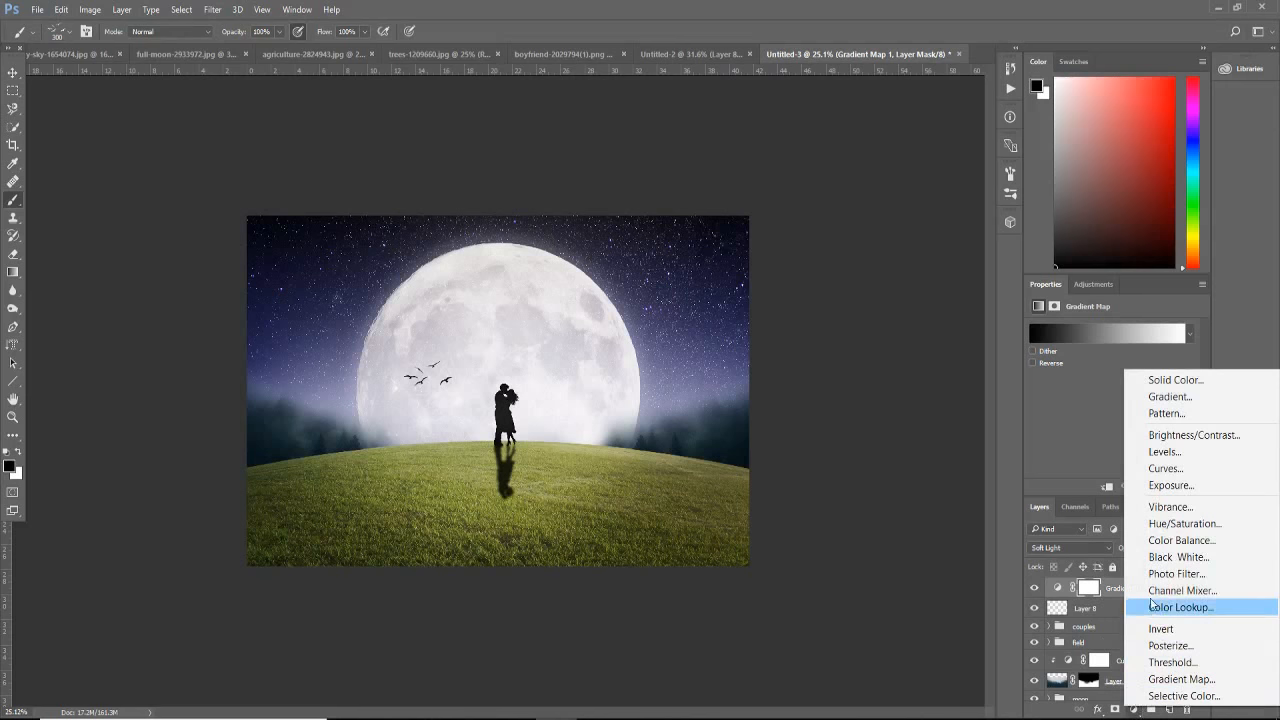
pyautogui.click(1185, 679)
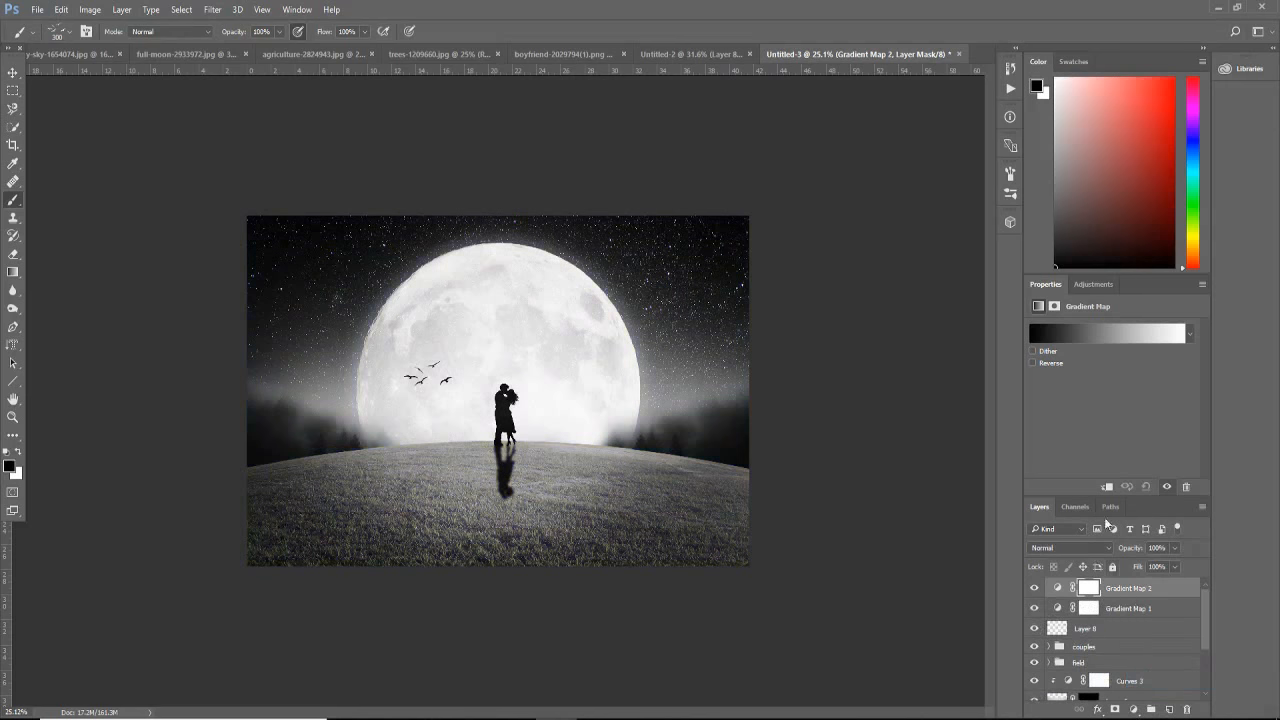
pyautogui.click(1103, 336)
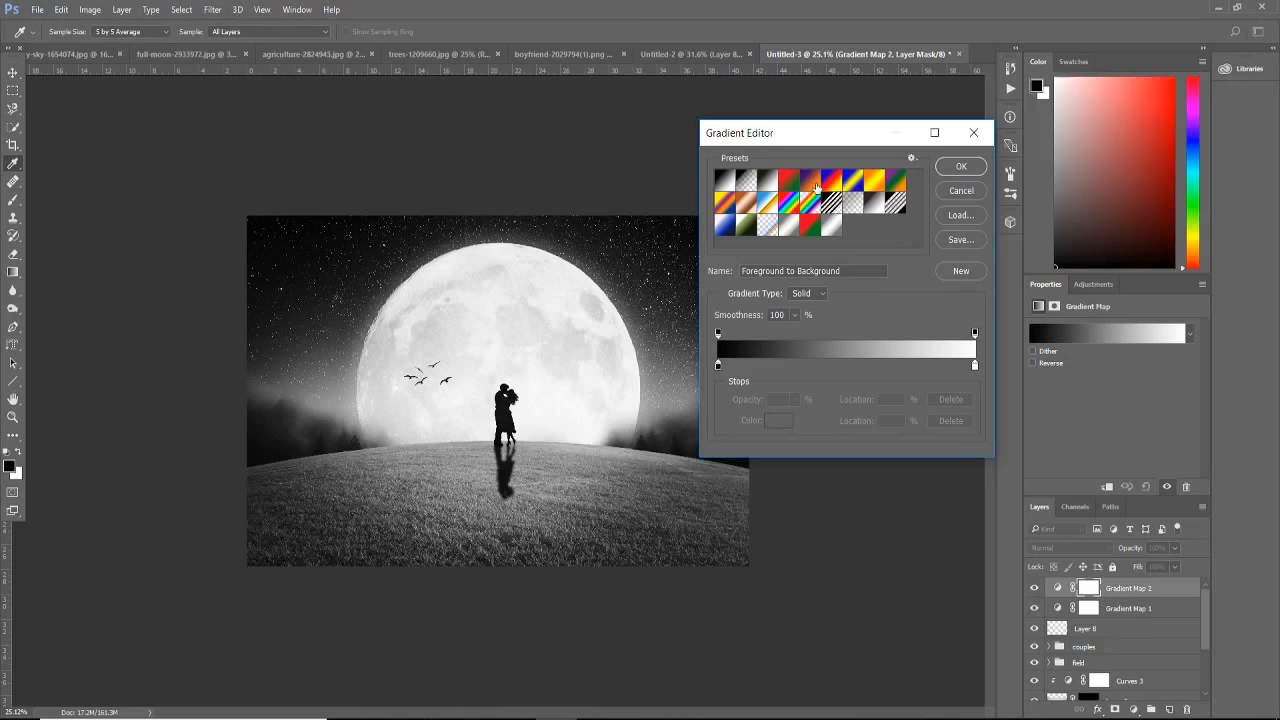
# Step: Apply the Violet, Orange preset to the second Gradient Map layer and blend it as Soft Light at 35% opacity
pyautogui.click(817, 187)
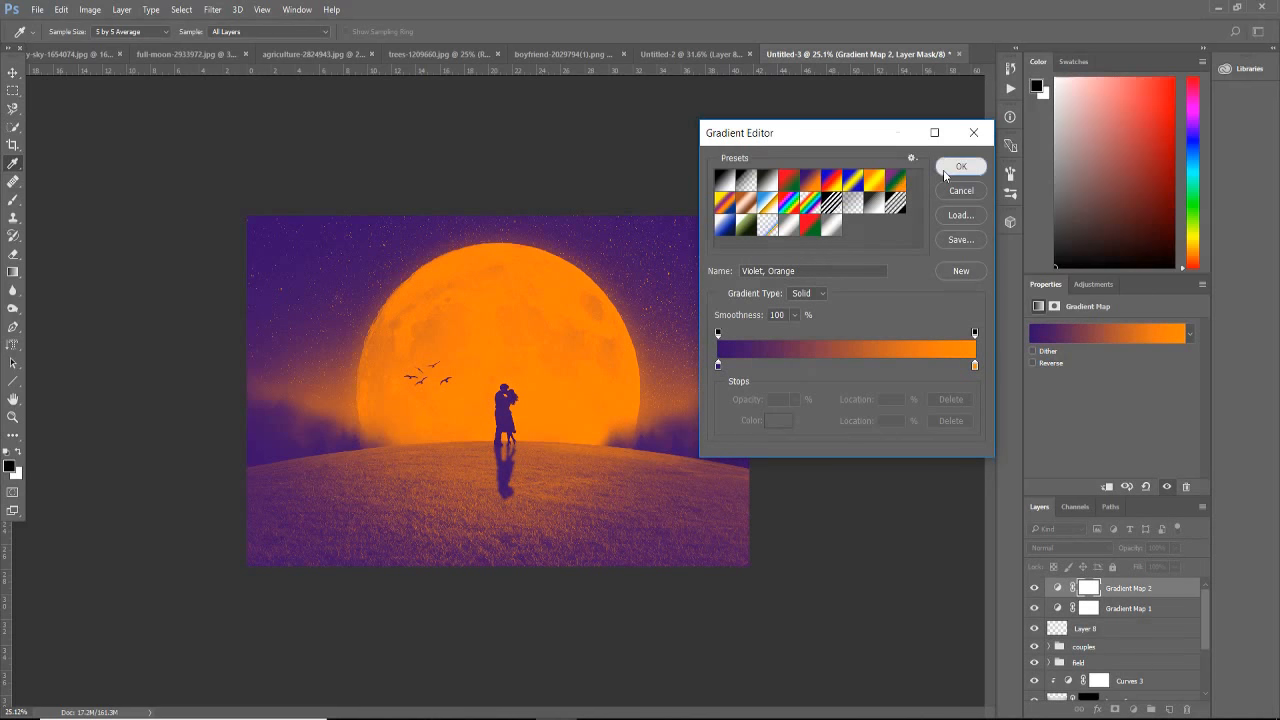
pyautogui.click(950, 167)
pyautogui.click(1102, 547)
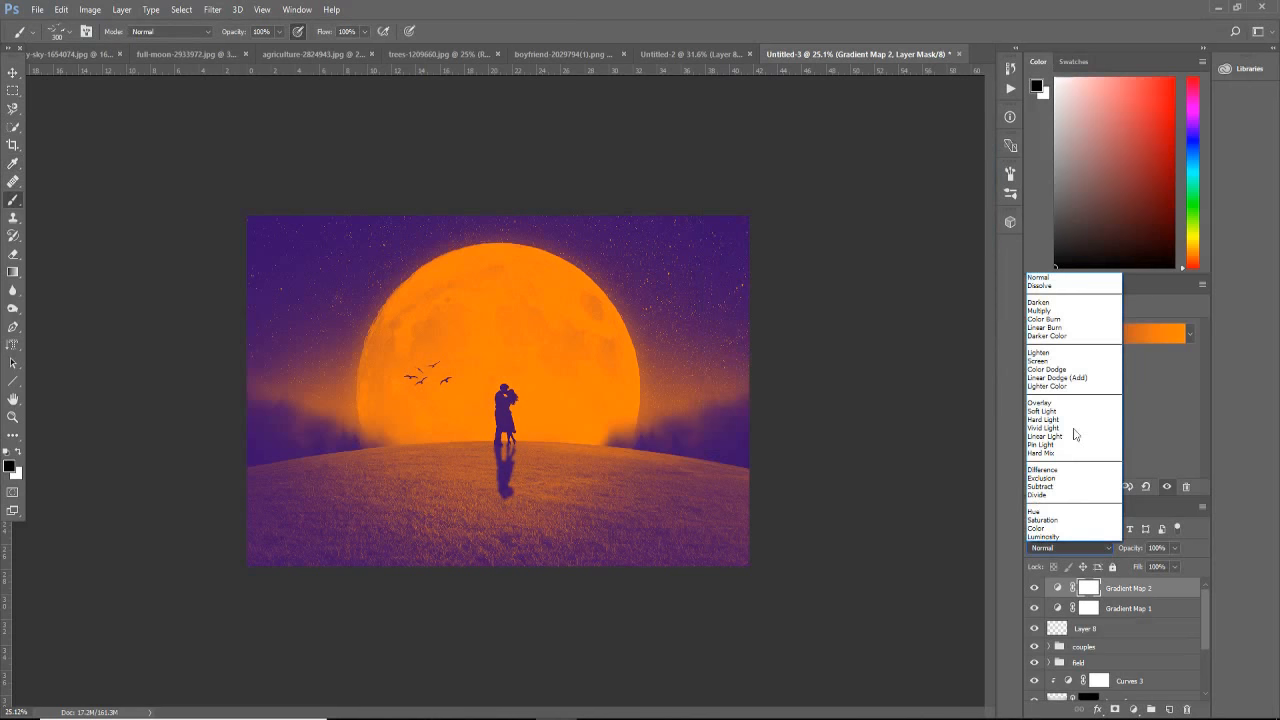
pyautogui.click(1062, 415)
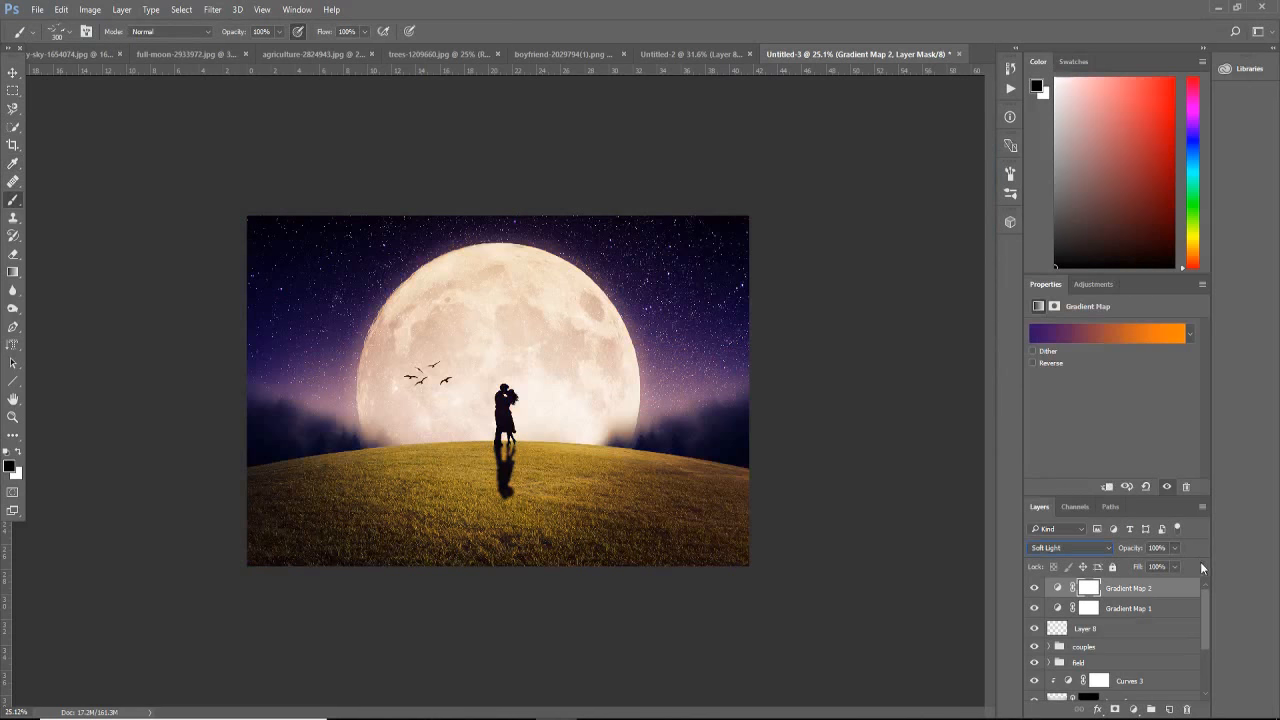
pyautogui.click(1175, 548)
pyautogui.moveTo(1177, 565); pyautogui.dragTo(1135, 570)
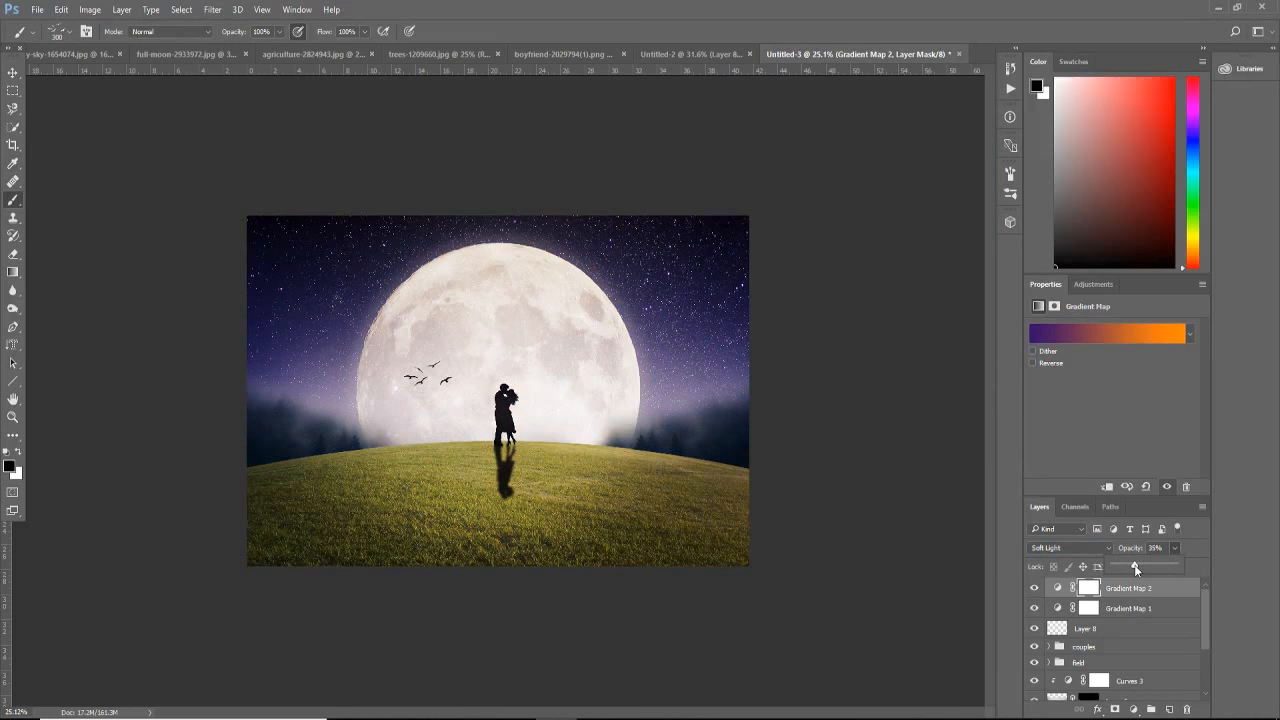
# Step: Add a third Gradient Map adjustment layer on top using the Violet, Green, Orange preset
pyautogui.click(1134, 710)
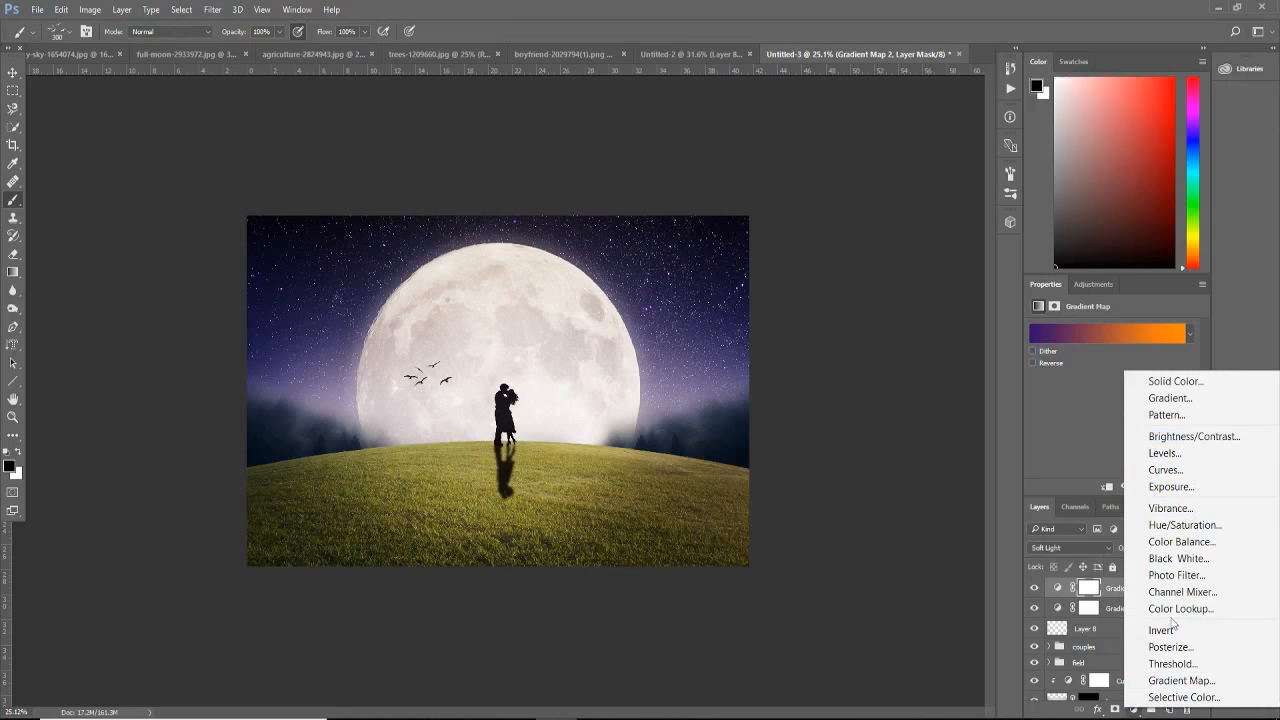
pyautogui.click(1175, 682)
pyautogui.click(1107, 333)
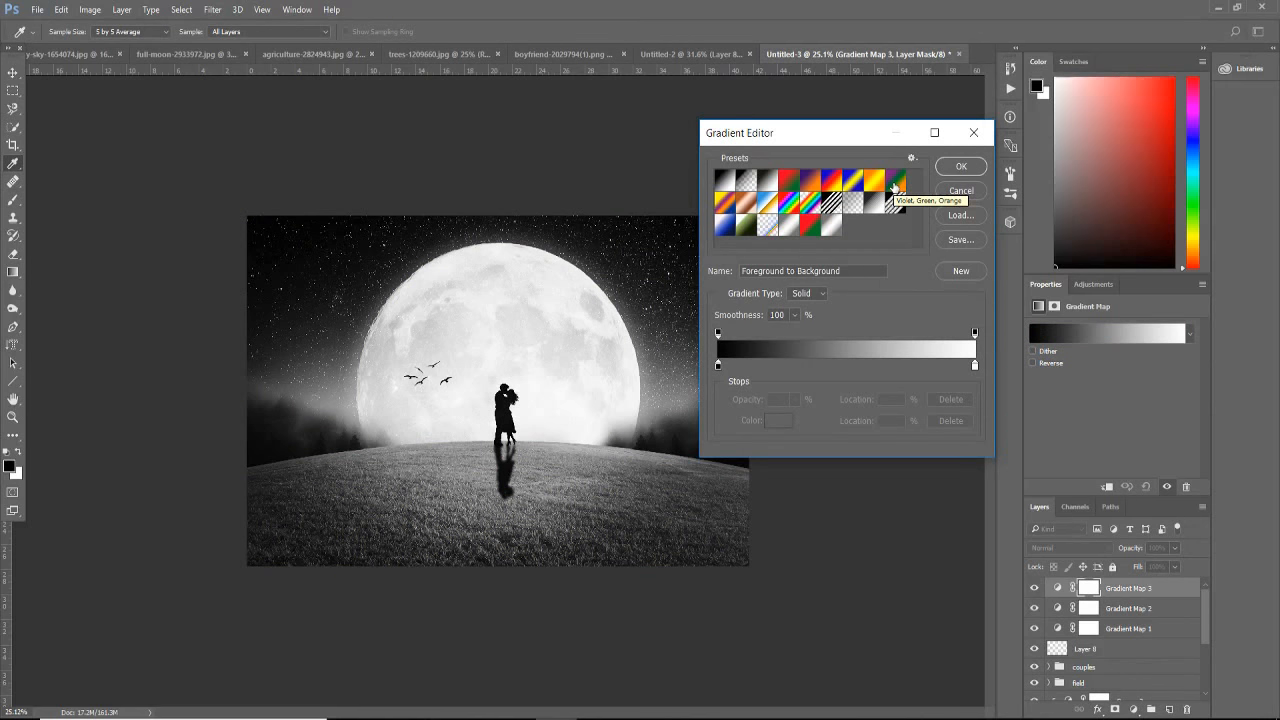
pyautogui.click(894, 184)
pyautogui.press('b')
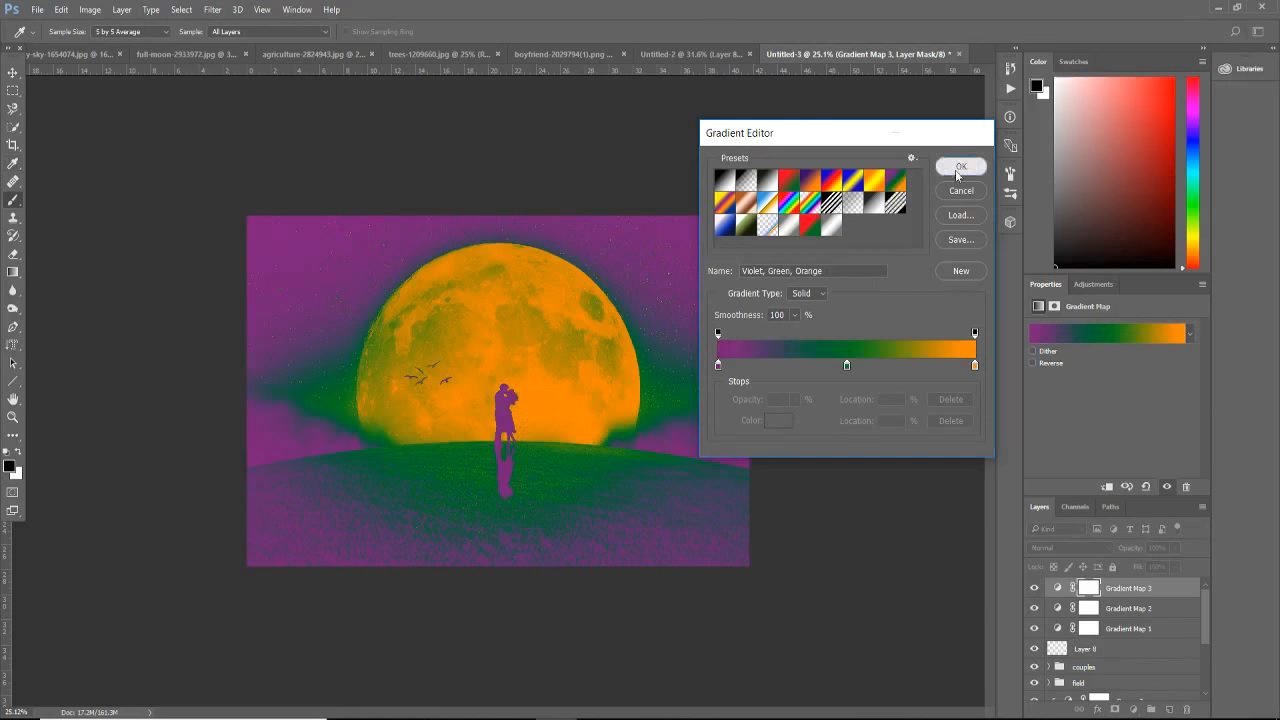
pyautogui.click(958, 167)
# Step: Set the third Gradient Map layer's blend mode to Soft Light and reduce its opacity
pyautogui.click(1080, 549)
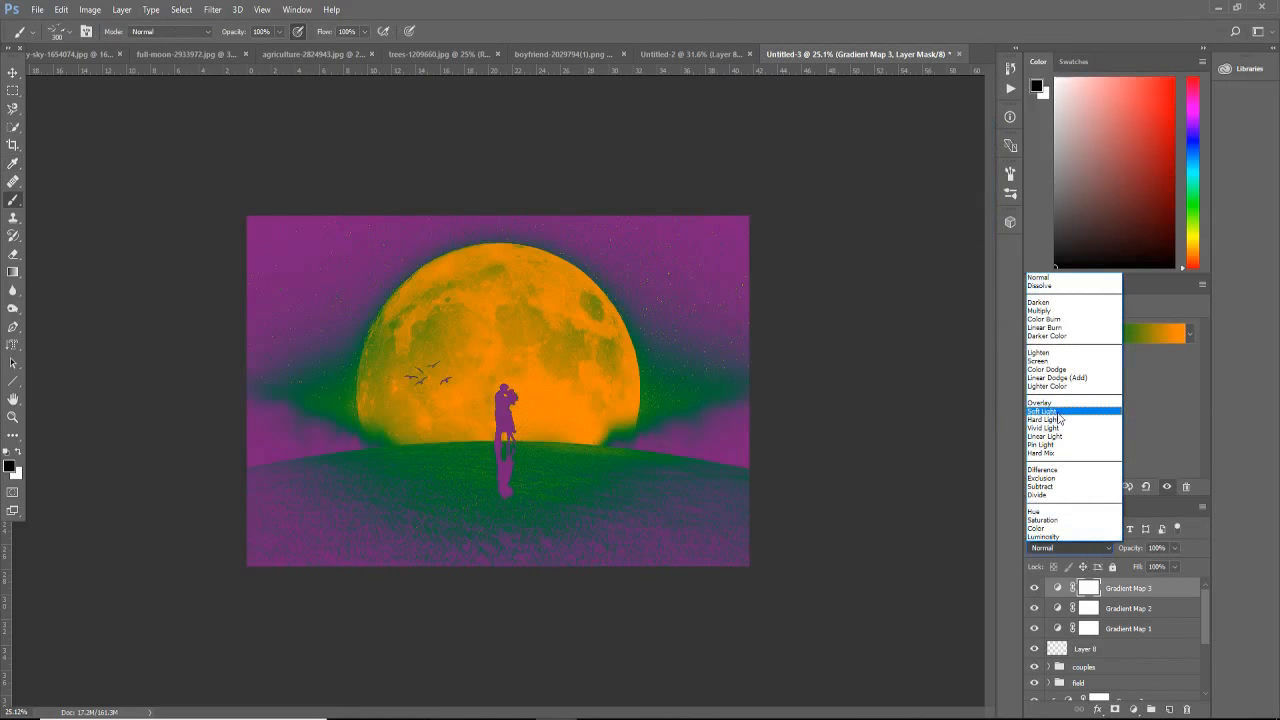
pyautogui.click(1065, 411)
pyautogui.click(1175, 548)
pyautogui.moveTo(1176, 566); pyautogui.dragTo(1142, 568)
# Step: Add a Color Lookup adjustment layer above the gradient maps and load the Moonlight.3DL 3DLUT file
pyautogui.click(1133, 709)
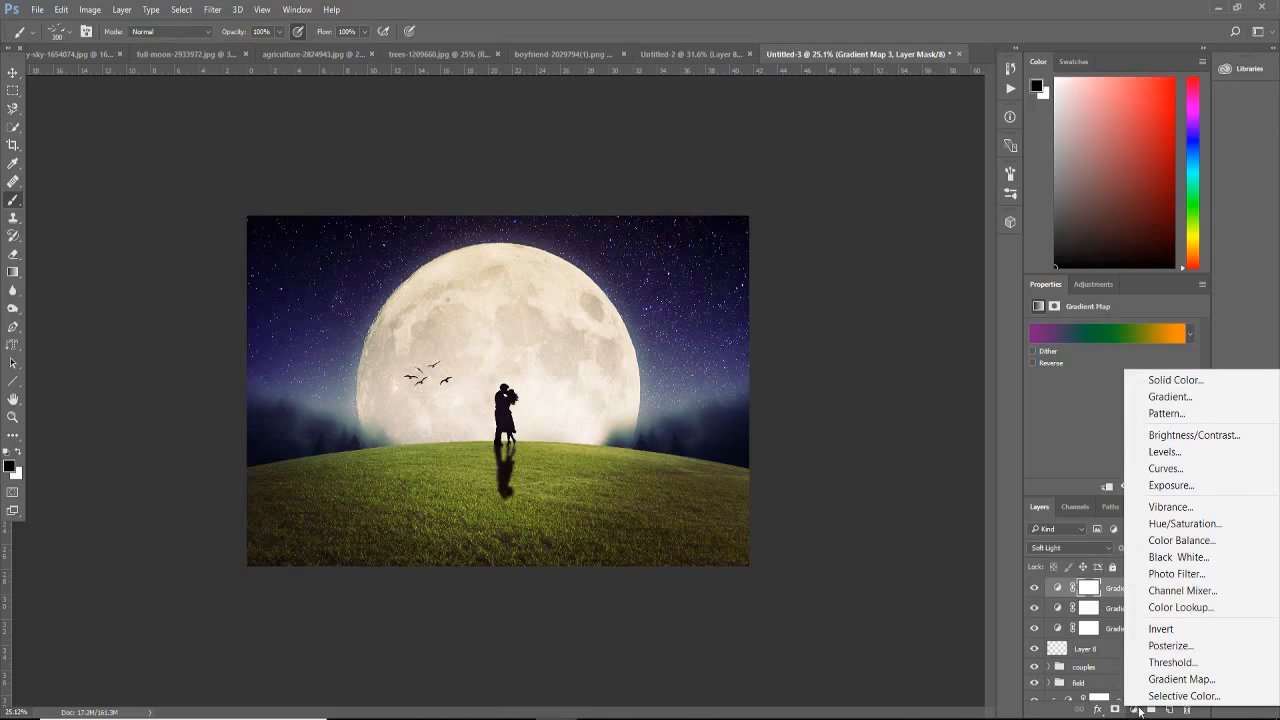
pyautogui.click(1166, 607)
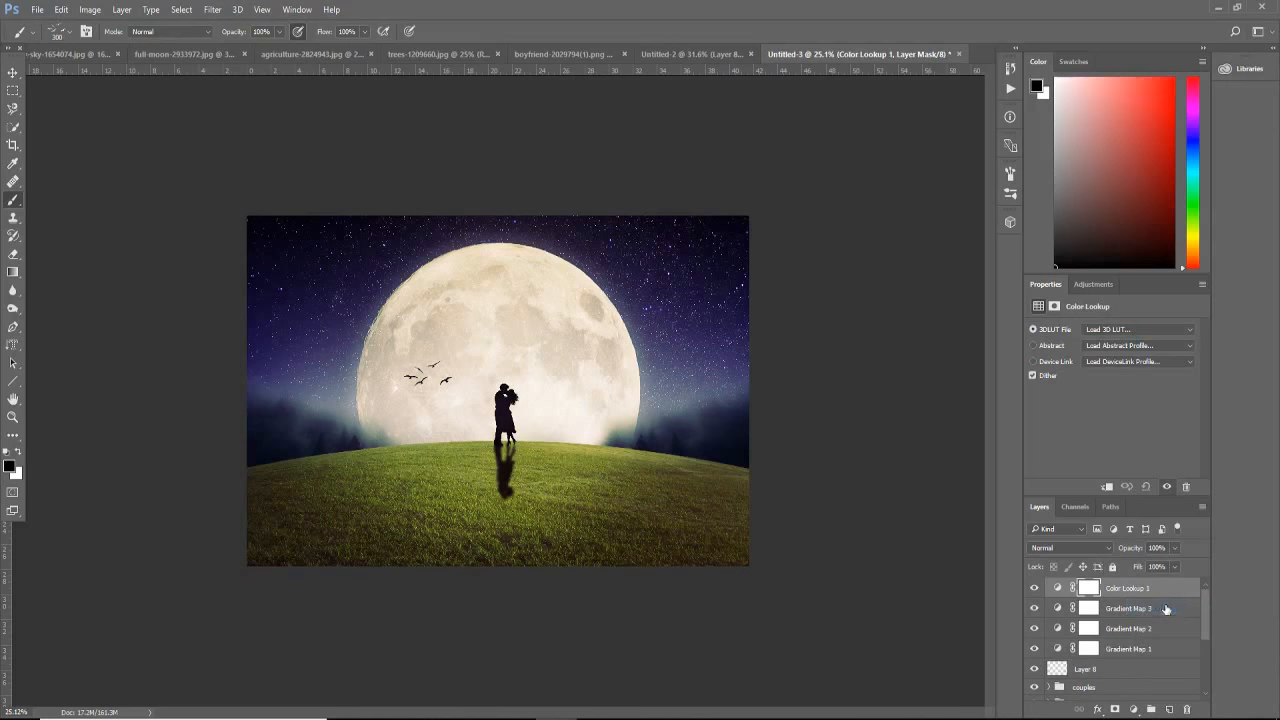
pyautogui.click(1109, 335)
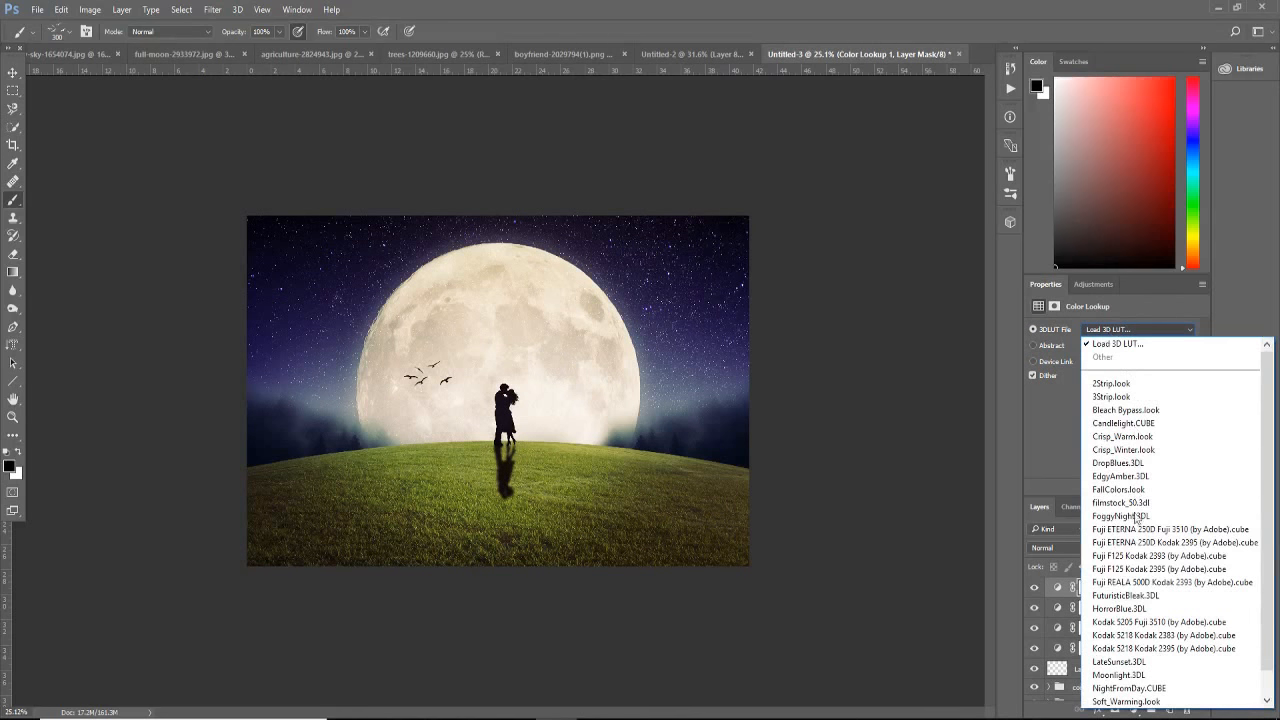
pyautogui.click(1134, 694)
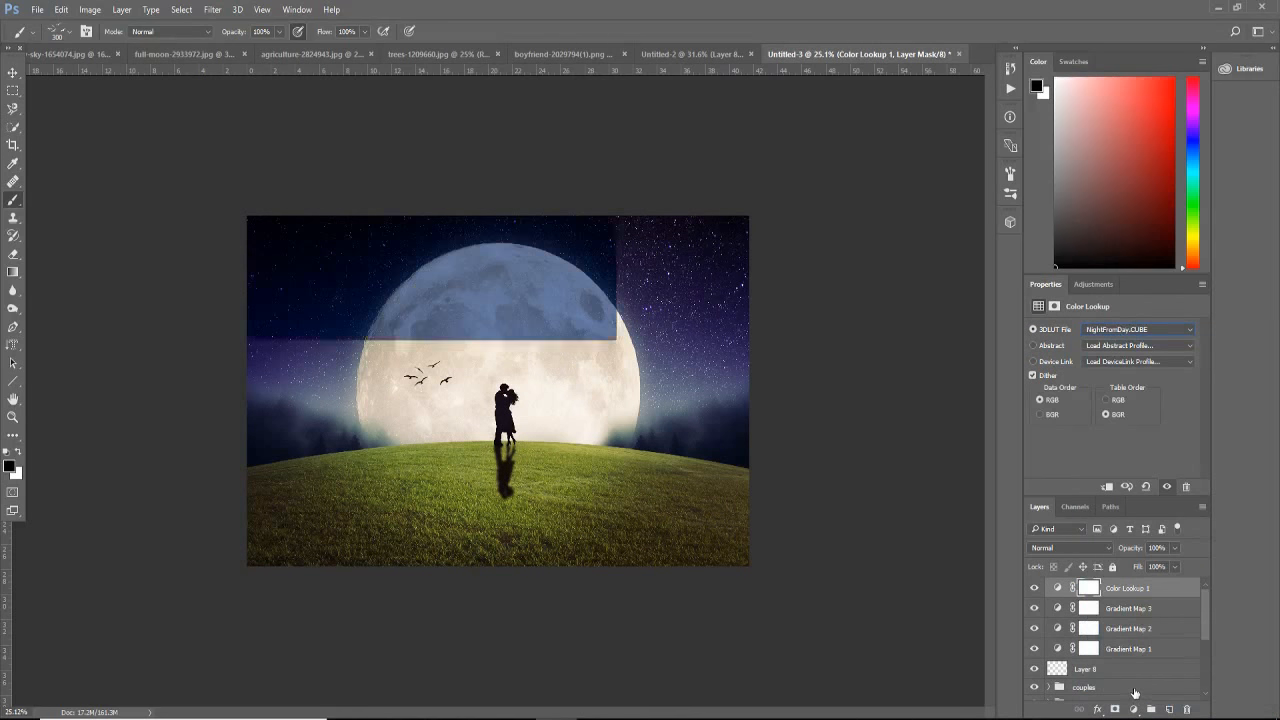
pyautogui.press('Up')
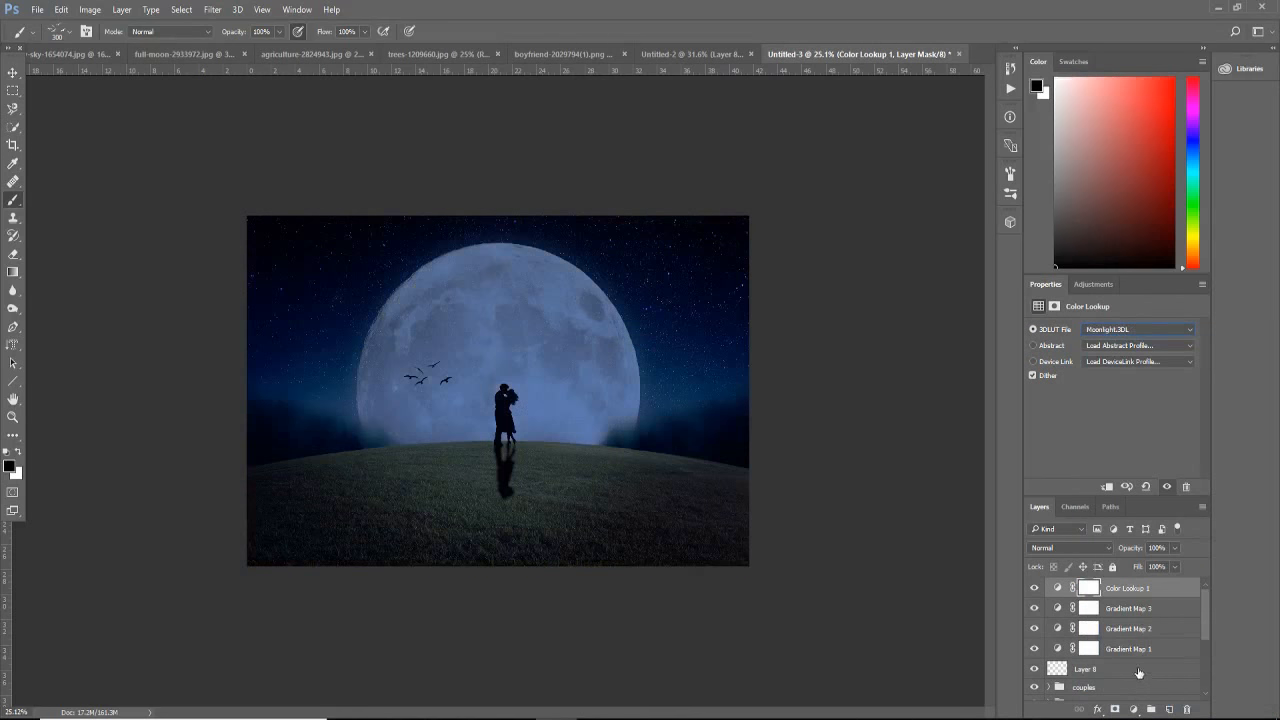
# Step: Set the Color Lookup layer's blend mode to Soft Light and its opacity to 35%, keeping the Moonlight.3DL look
pyautogui.click(1072, 547)
pyautogui.click(1052, 411)
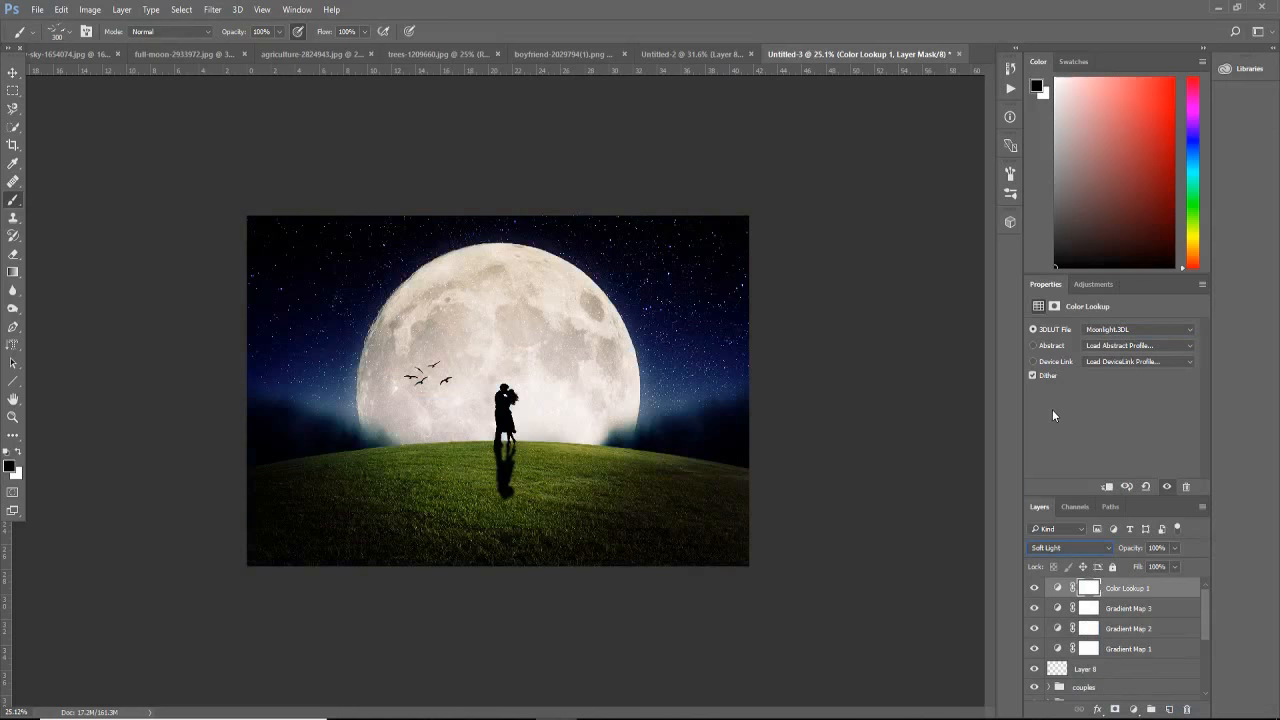
pyautogui.click(1120, 331)
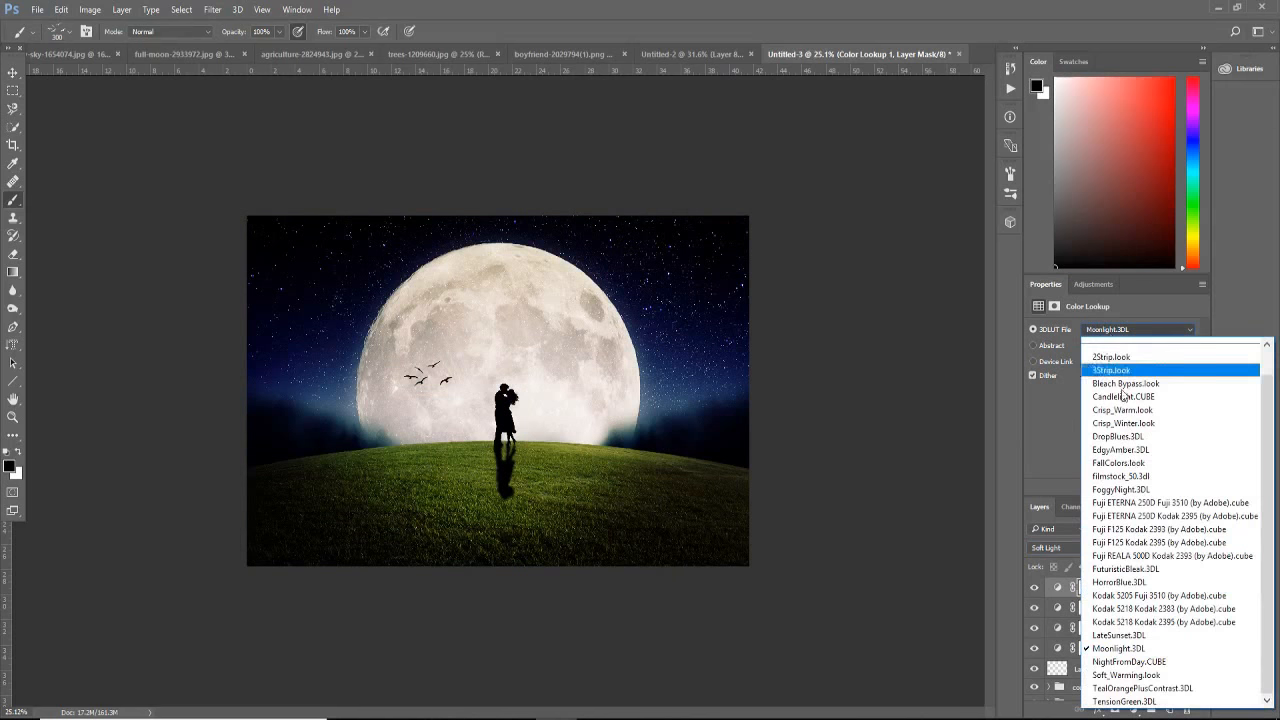
pyautogui.click(1135, 652)
pyautogui.click(1174, 548)
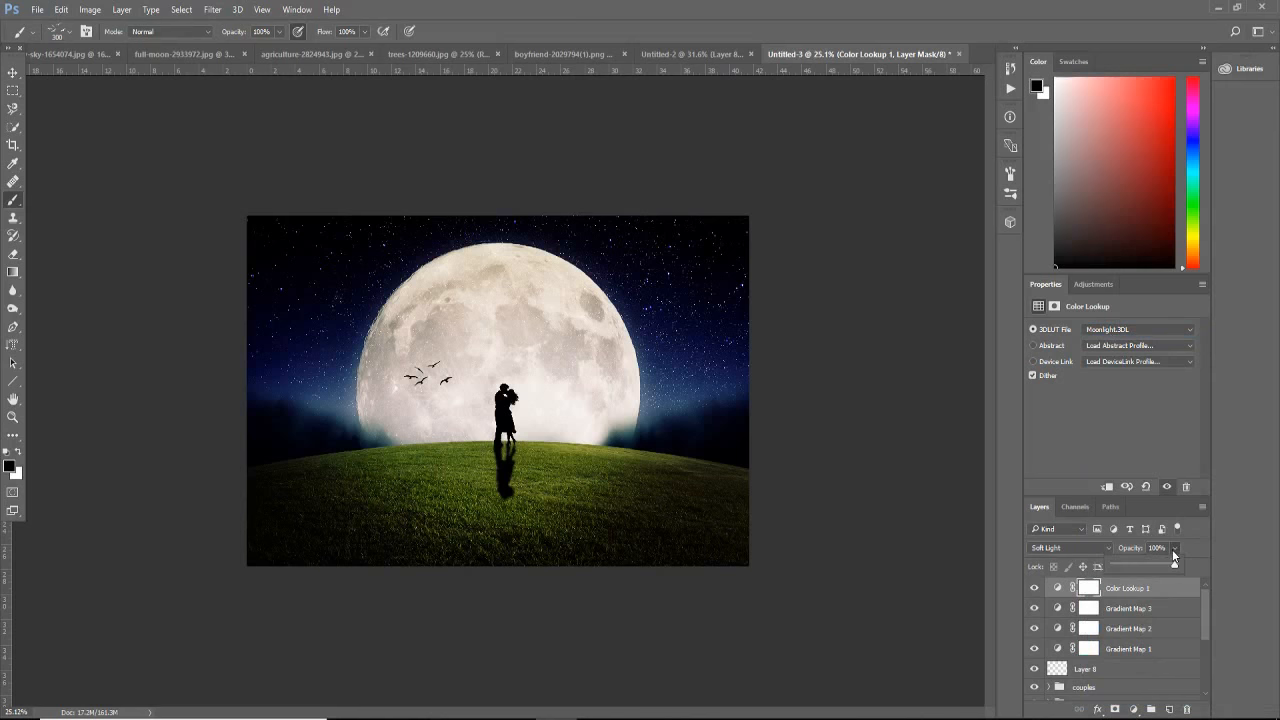
pyautogui.moveTo(1156, 563); pyautogui.dragTo(1135, 567)
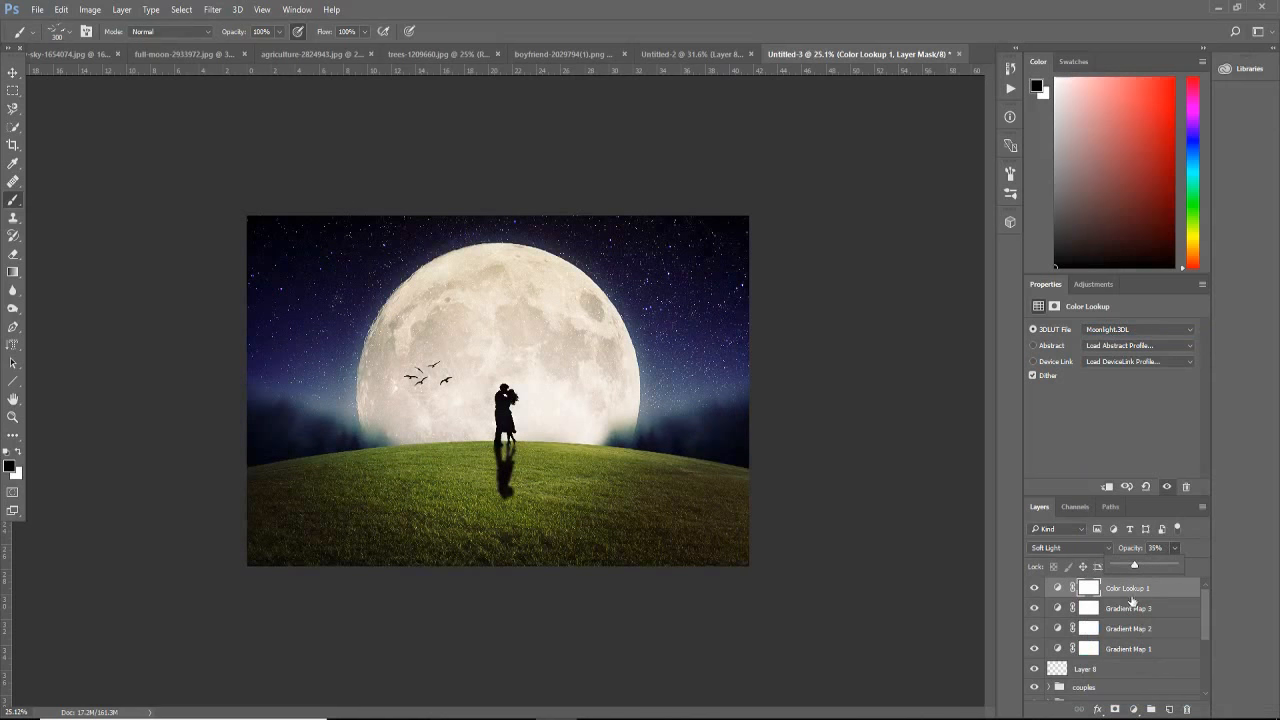
pyautogui.click(1135, 591)
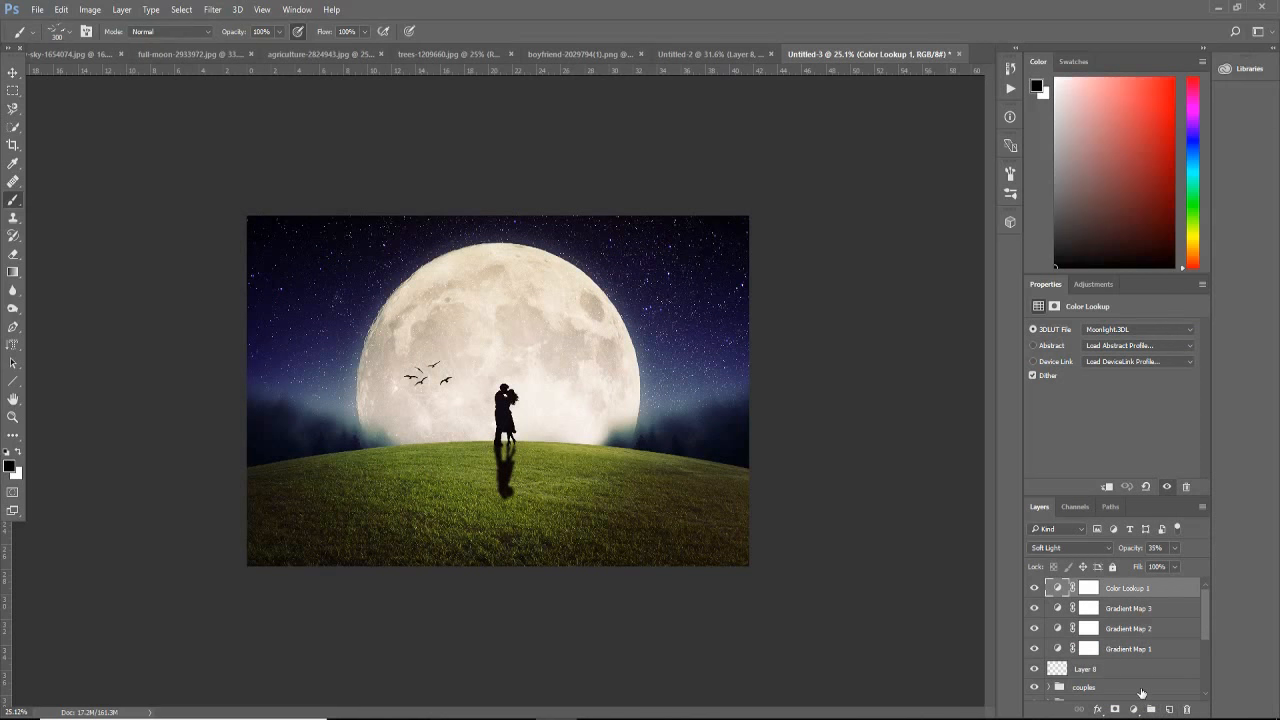
# Step: Stamp all visible layers into a new merged layer on top and open it in the Camera Raw filter
pyautogui.hotkey('ctrl', 'shift', 'alt', 'e')
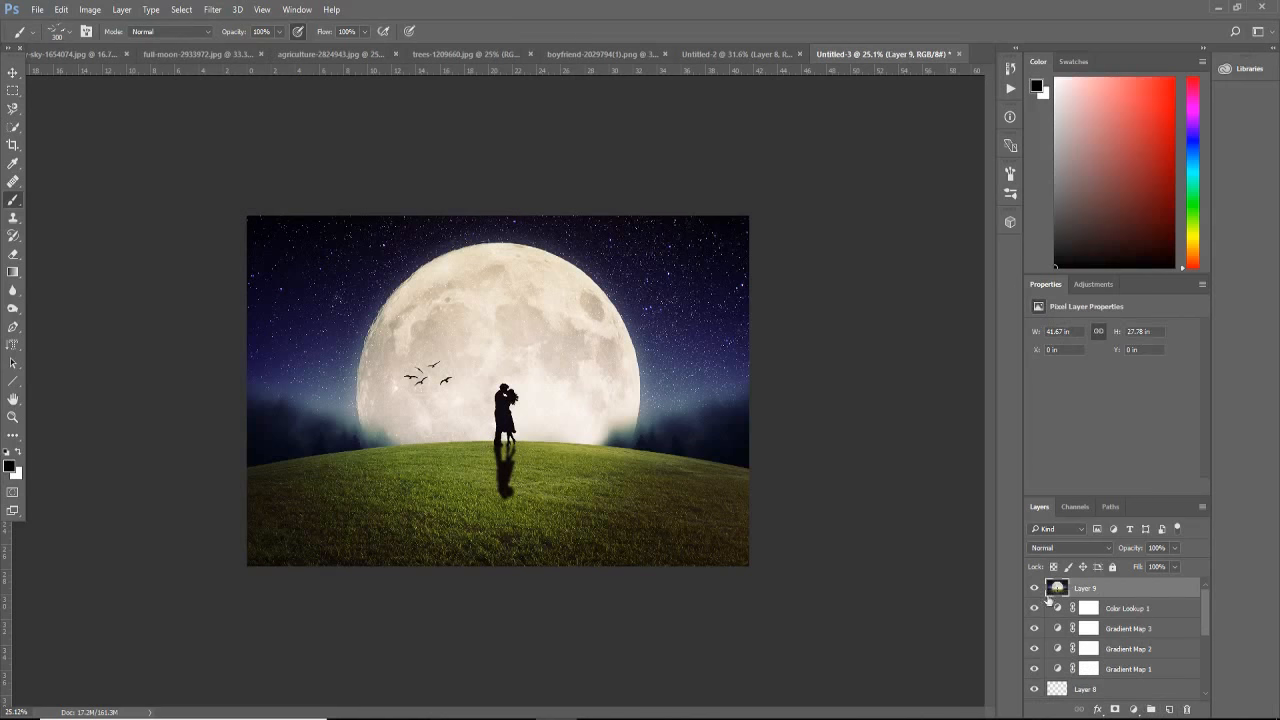
pyautogui.click(213, 10)
pyautogui.click(274, 113)
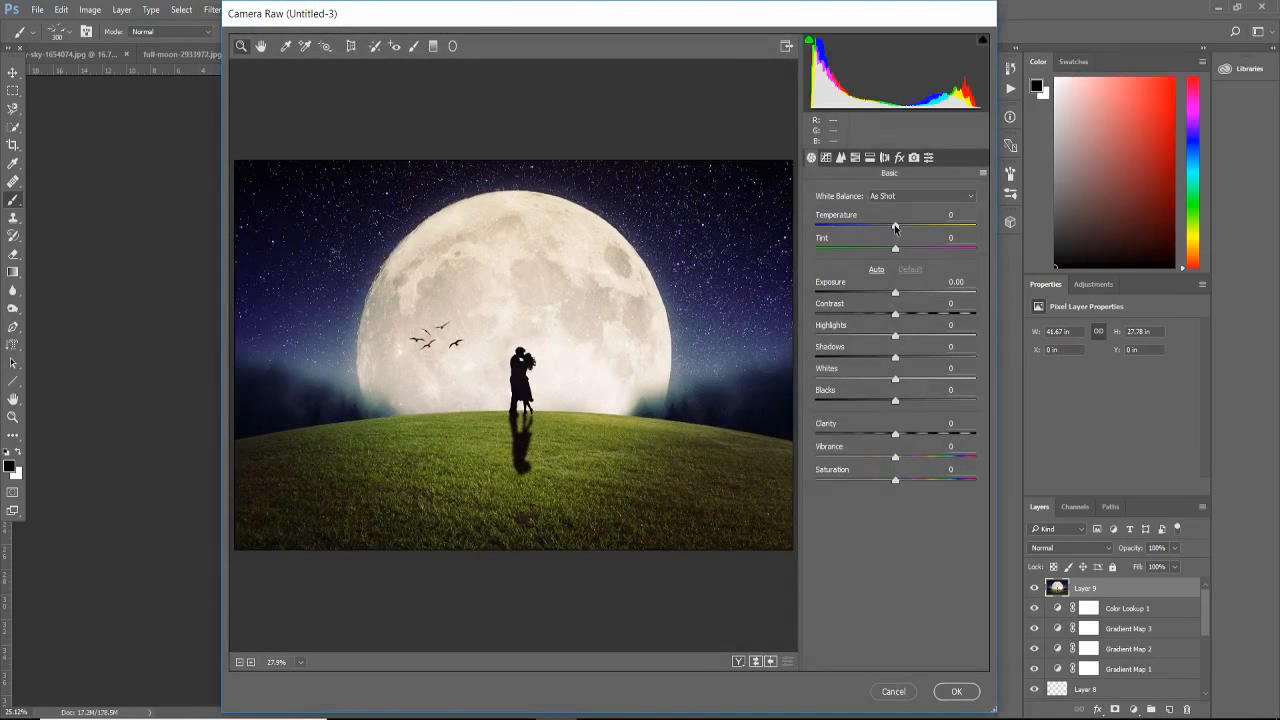
# Step: Set the Camera Raw temperature to +16, tint to -6, exposure to +0.35 and contrast to +27
pyautogui.moveTo(895, 227); pyautogui.dragTo(907, 227)
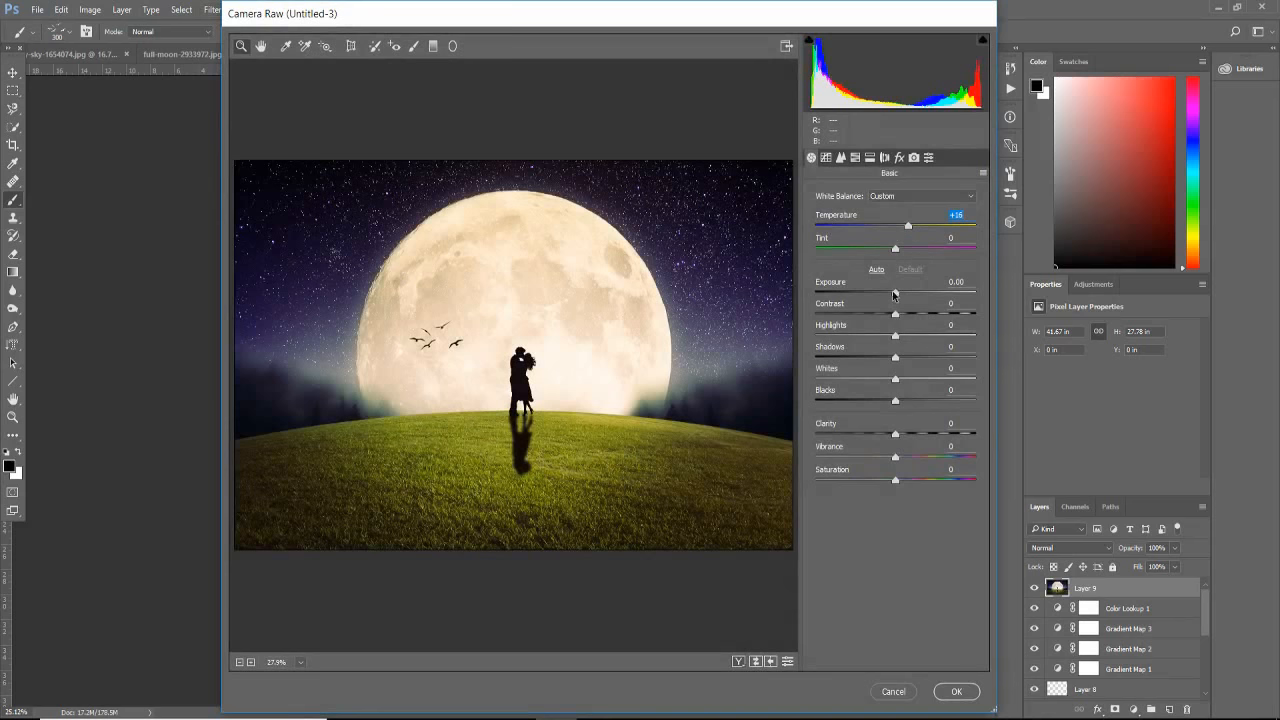
pyautogui.moveTo(896, 291); pyautogui.dragTo(891, 252)
pyautogui.click(896, 249)
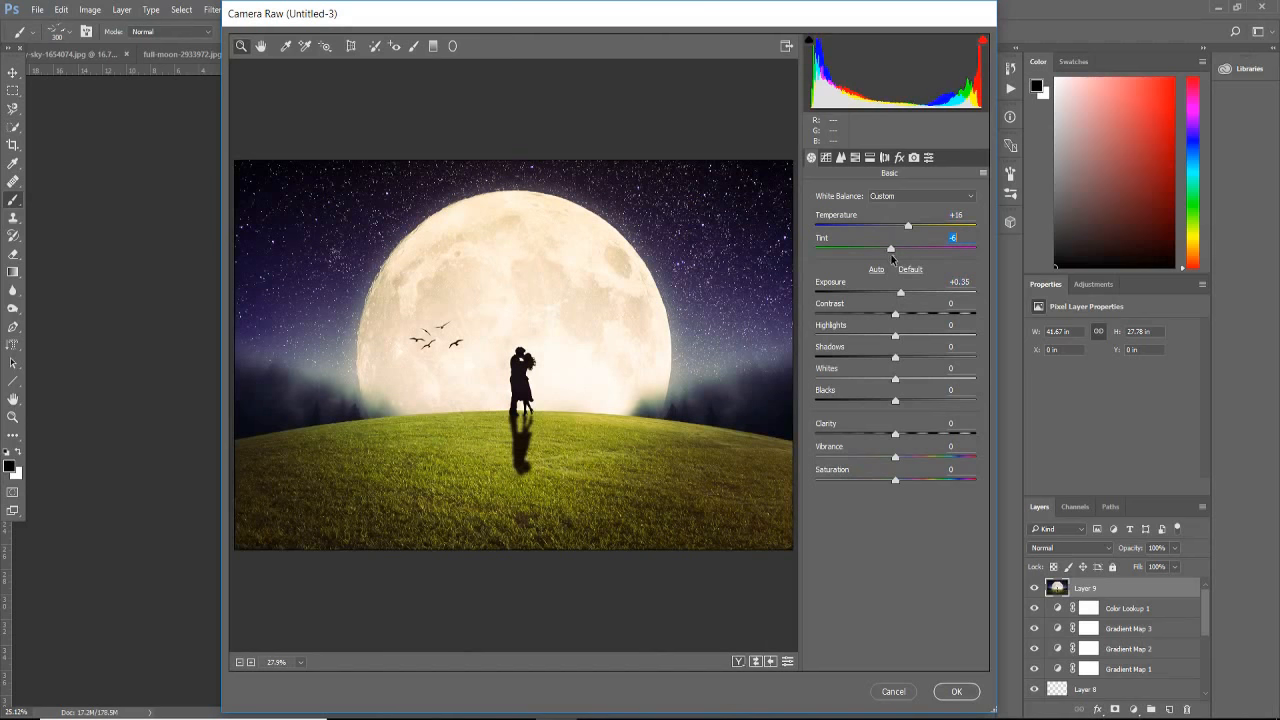
pyautogui.click(897, 312)
pyautogui.moveTo(896, 313); pyautogui.dragTo(916, 311)
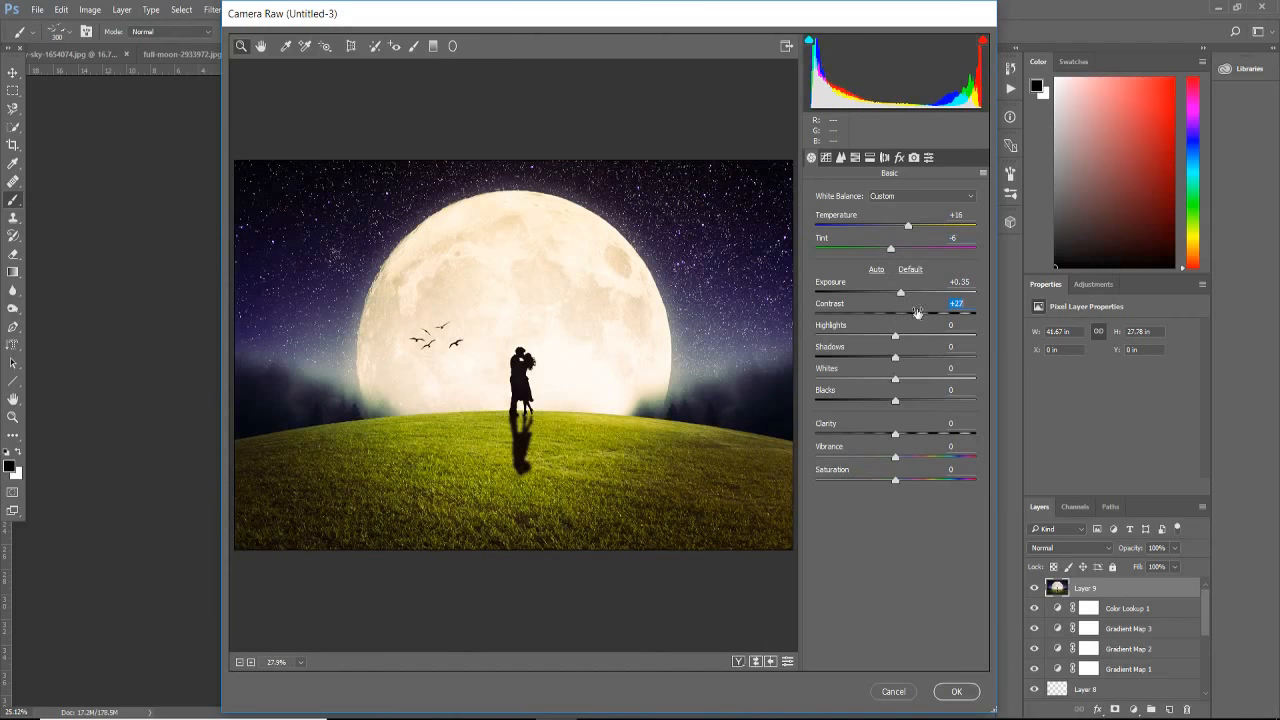
# Step: Fine-tune the shadows, clarity and vibrance of the merged image in the Camera Raw basic adjustments
pyautogui.click(895, 358)
pyautogui.moveTo(895, 358); pyautogui.dragTo(911, 388)
pyautogui.moveTo(897, 436)
pyautogui.mouseDown()
pyautogui.moveTo(955, 434)
pyautogui.moveTo(900, 440)
pyautogui.mouseUp()
pyautogui.moveTo(894, 459); pyautogui.dragTo(896, 461)
# Step: Darken the image edges with lens vignetting at amount -67 and midpoint 52, and apply the Camera Raw filter
pyautogui.click(840, 158)
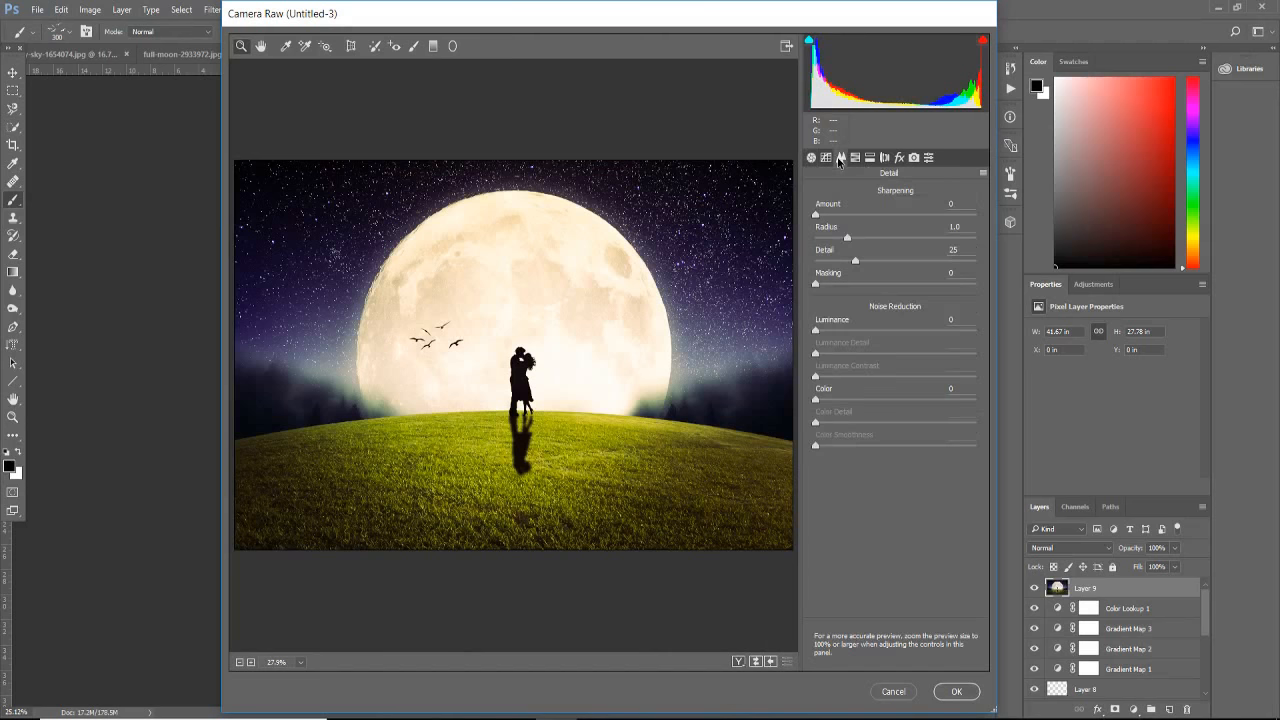
pyautogui.click(855, 158)
pyautogui.click(870, 158)
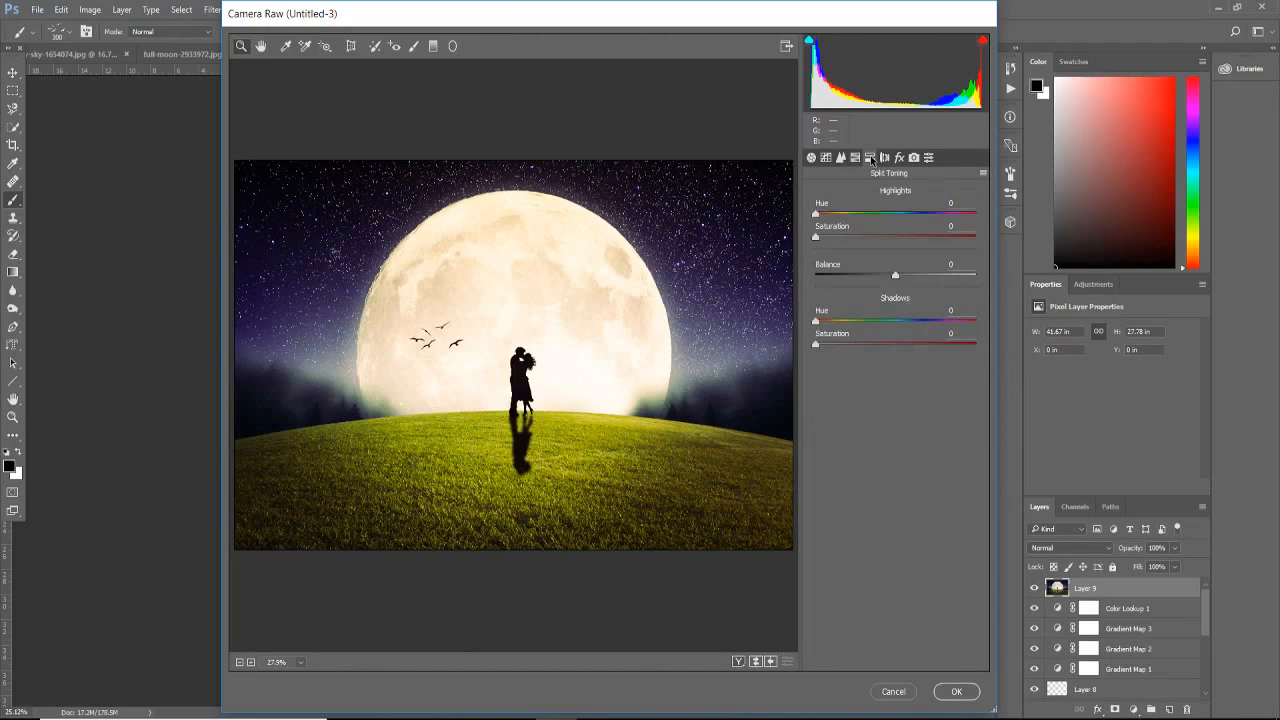
pyautogui.click(884, 158)
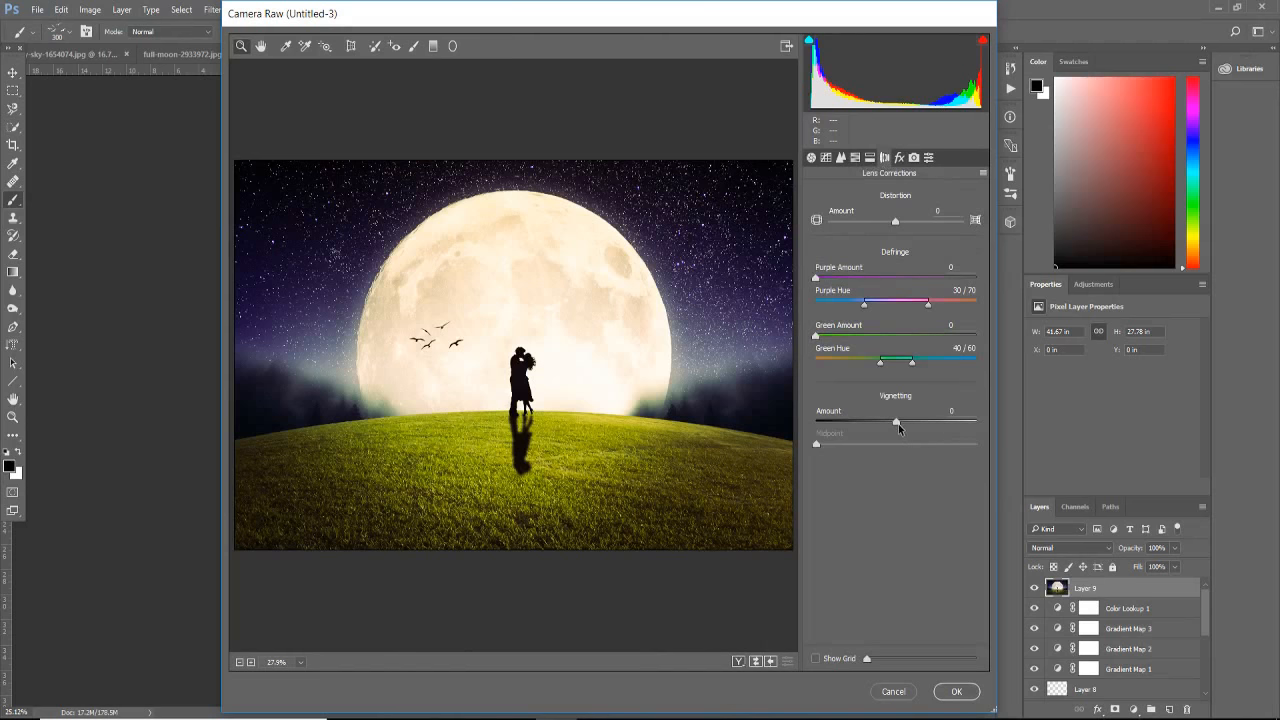
pyautogui.moveTo(897, 423)
pyautogui.mouseDown()
pyautogui.moveTo(843, 422)
pyautogui.moveTo(932, 447)
pyautogui.moveTo(856, 442)
pyautogui.moveTo(899, 438)
pyautogui.mouseUp()
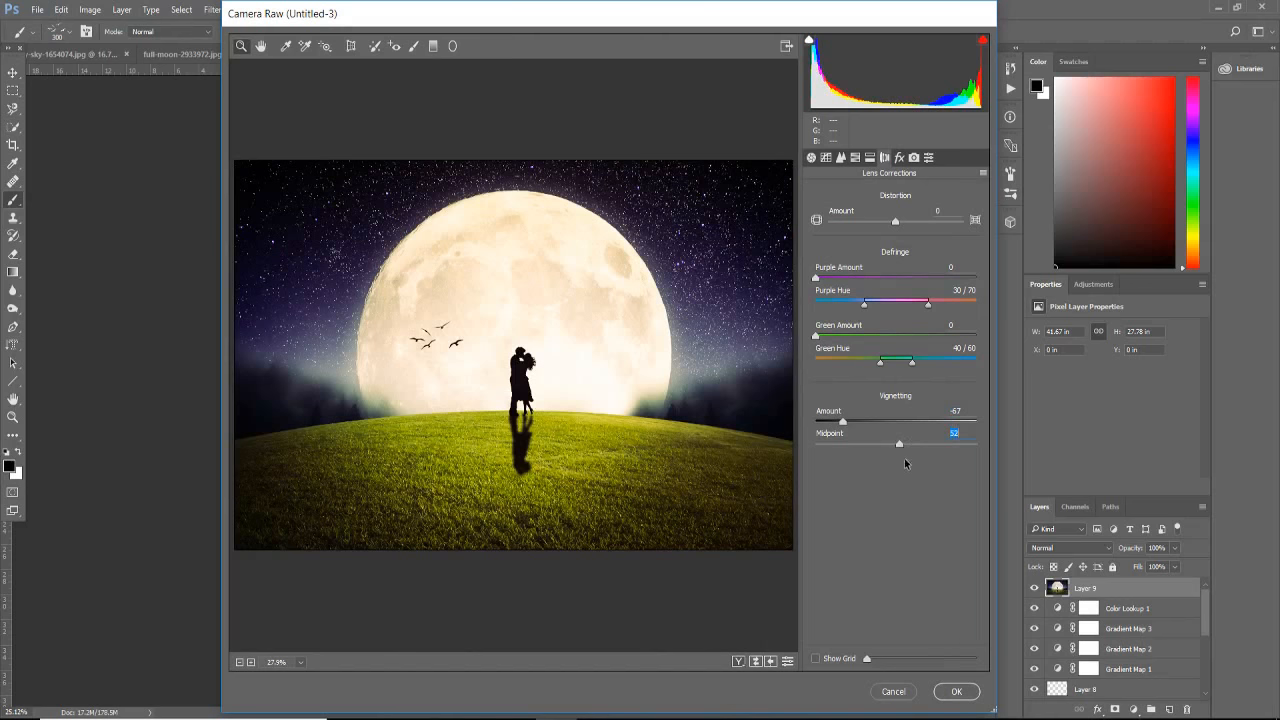
pyautogui.click(959, 692)
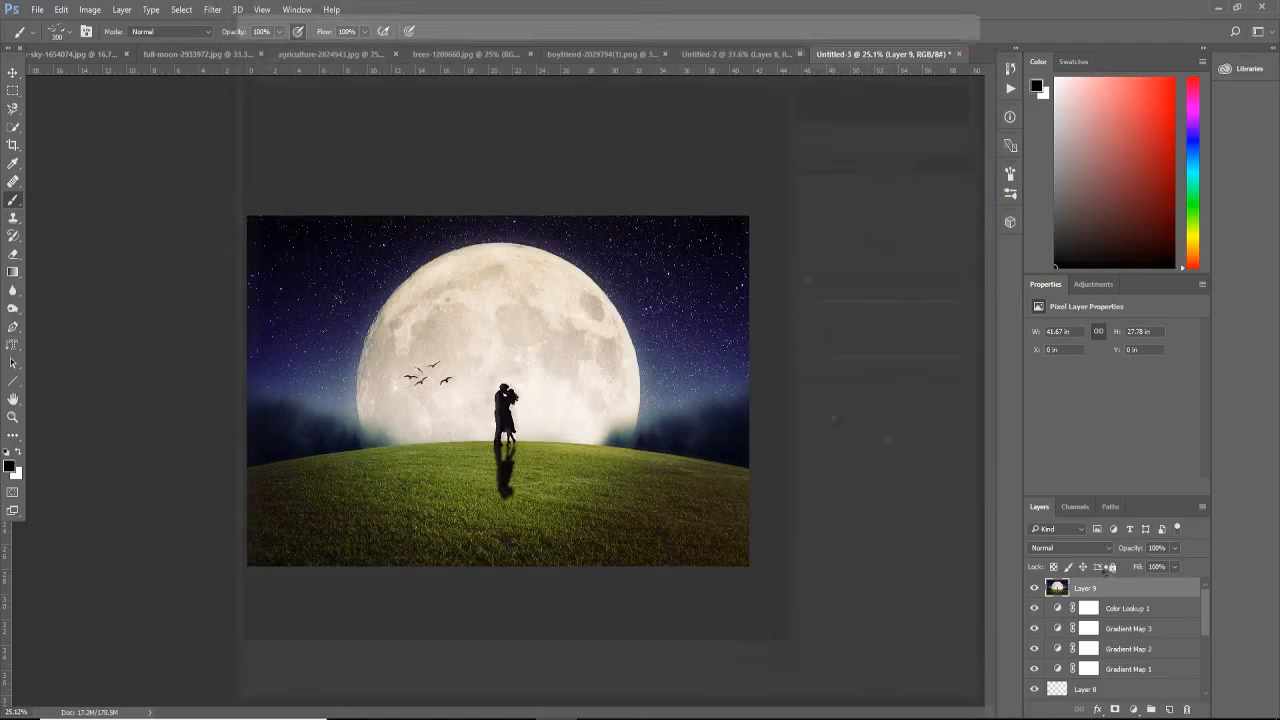
# Step: Lower the merged layer's opacity to 76% and inspect the finished composite
pyautogui.click(1176, 548)
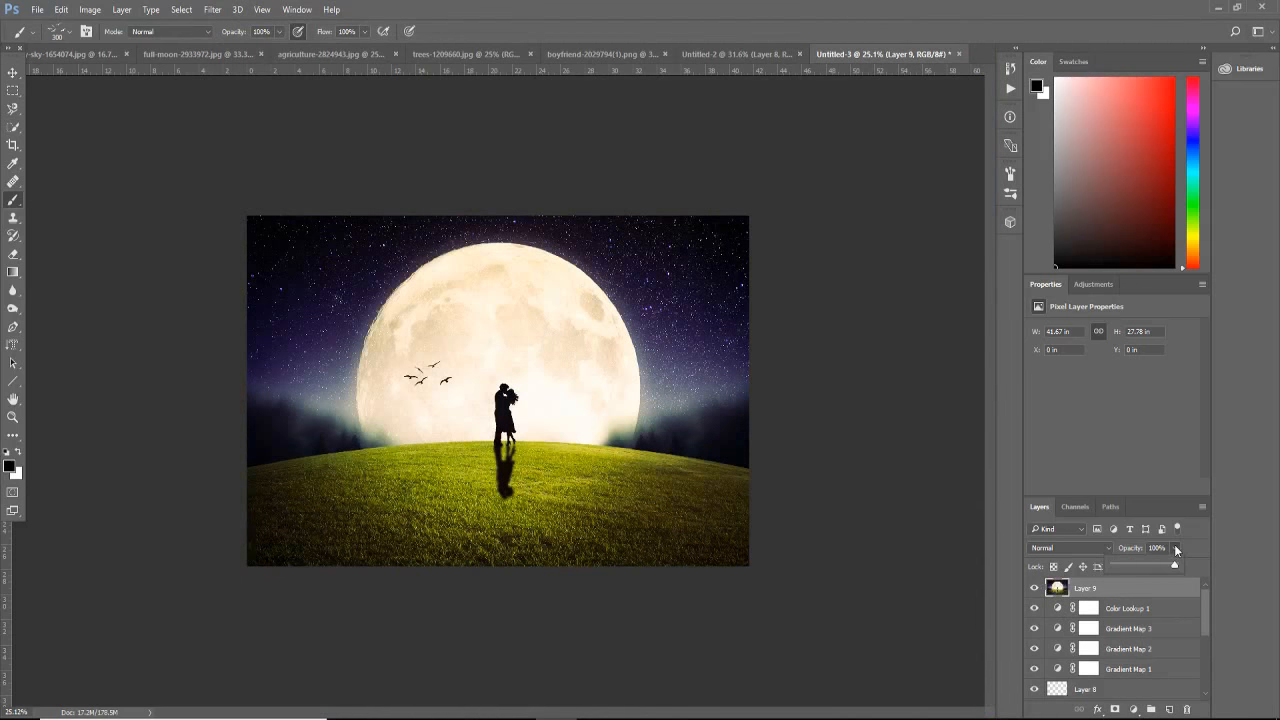
pyautogui.click(1161, 569)
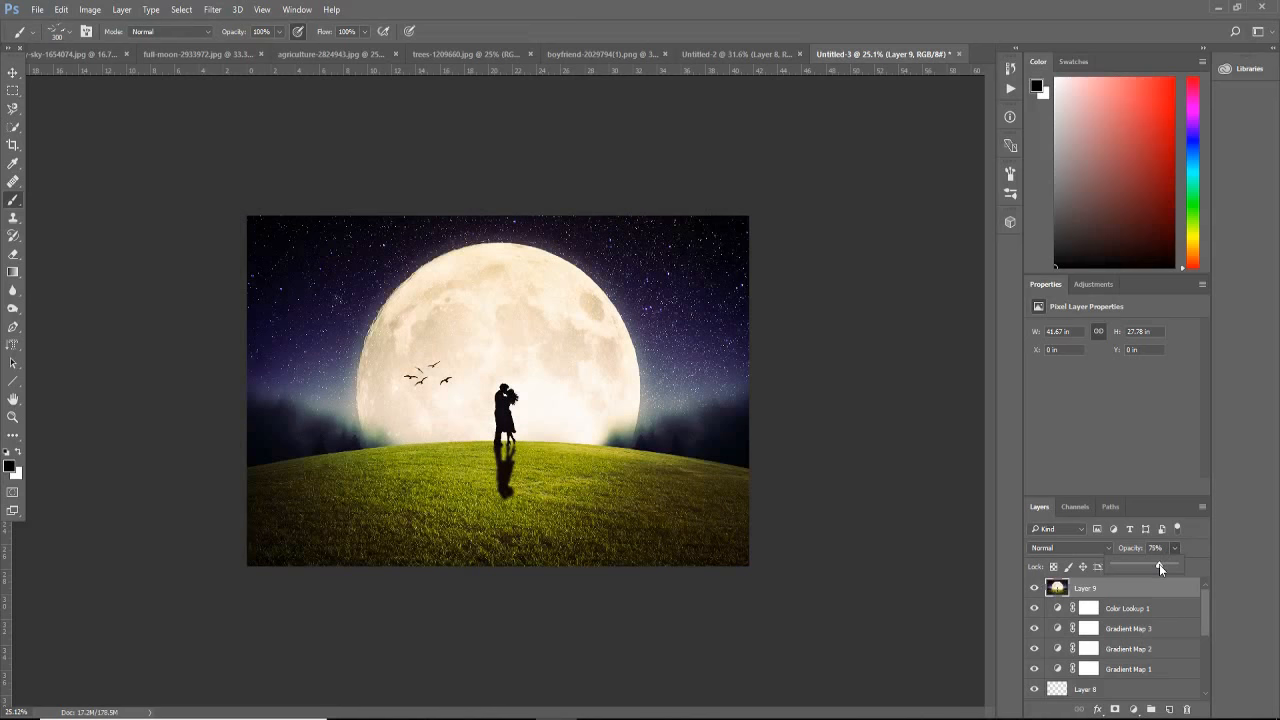
pyautogui.moveTo(1161, 569); pyautogui.dragTo(1162, 570)
pyautogui.scroll(2, 820, 480)
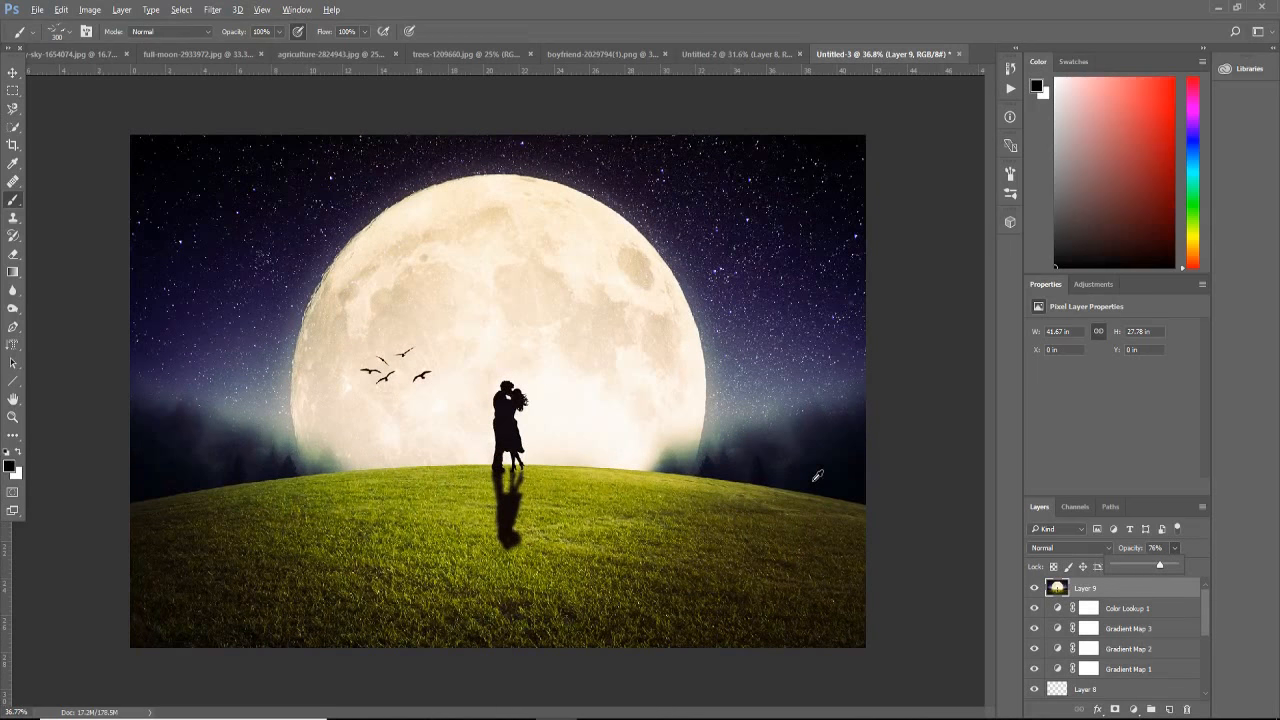
pyautogui.scroll(1, 817, 476)
pyautogui.scroll(-1, 818, 473)
pyautogui.click(597, 718)
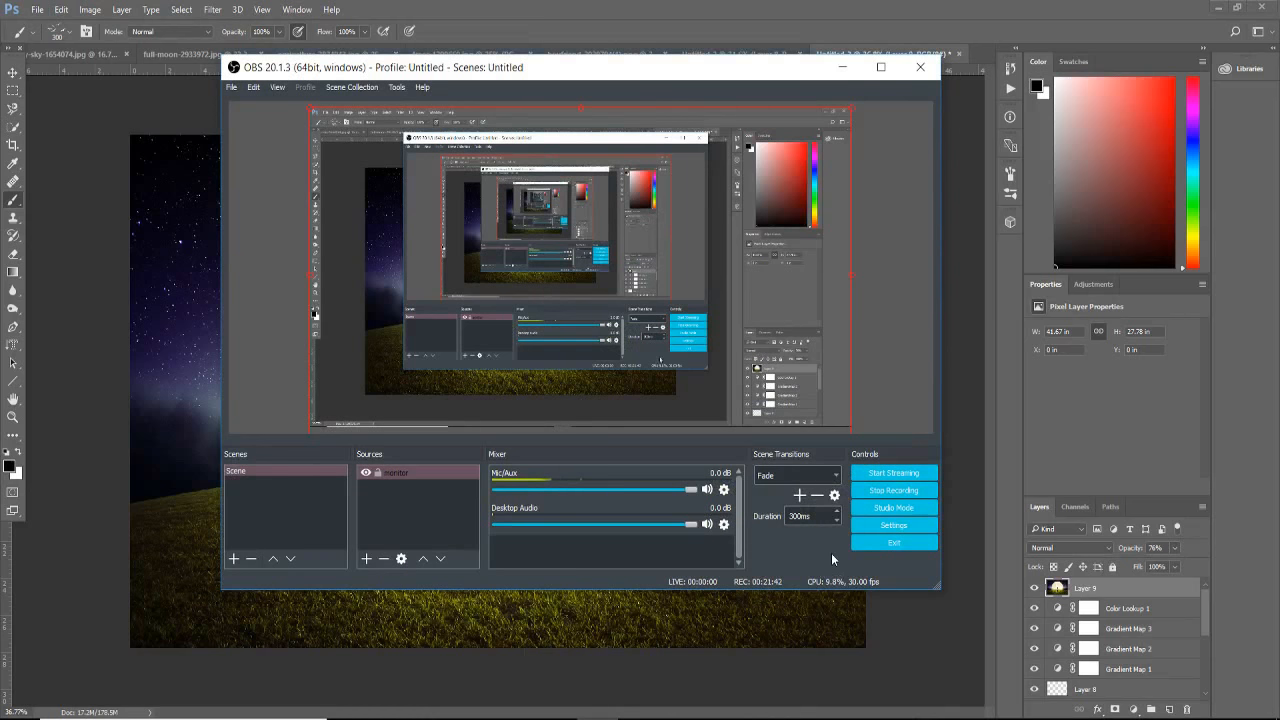